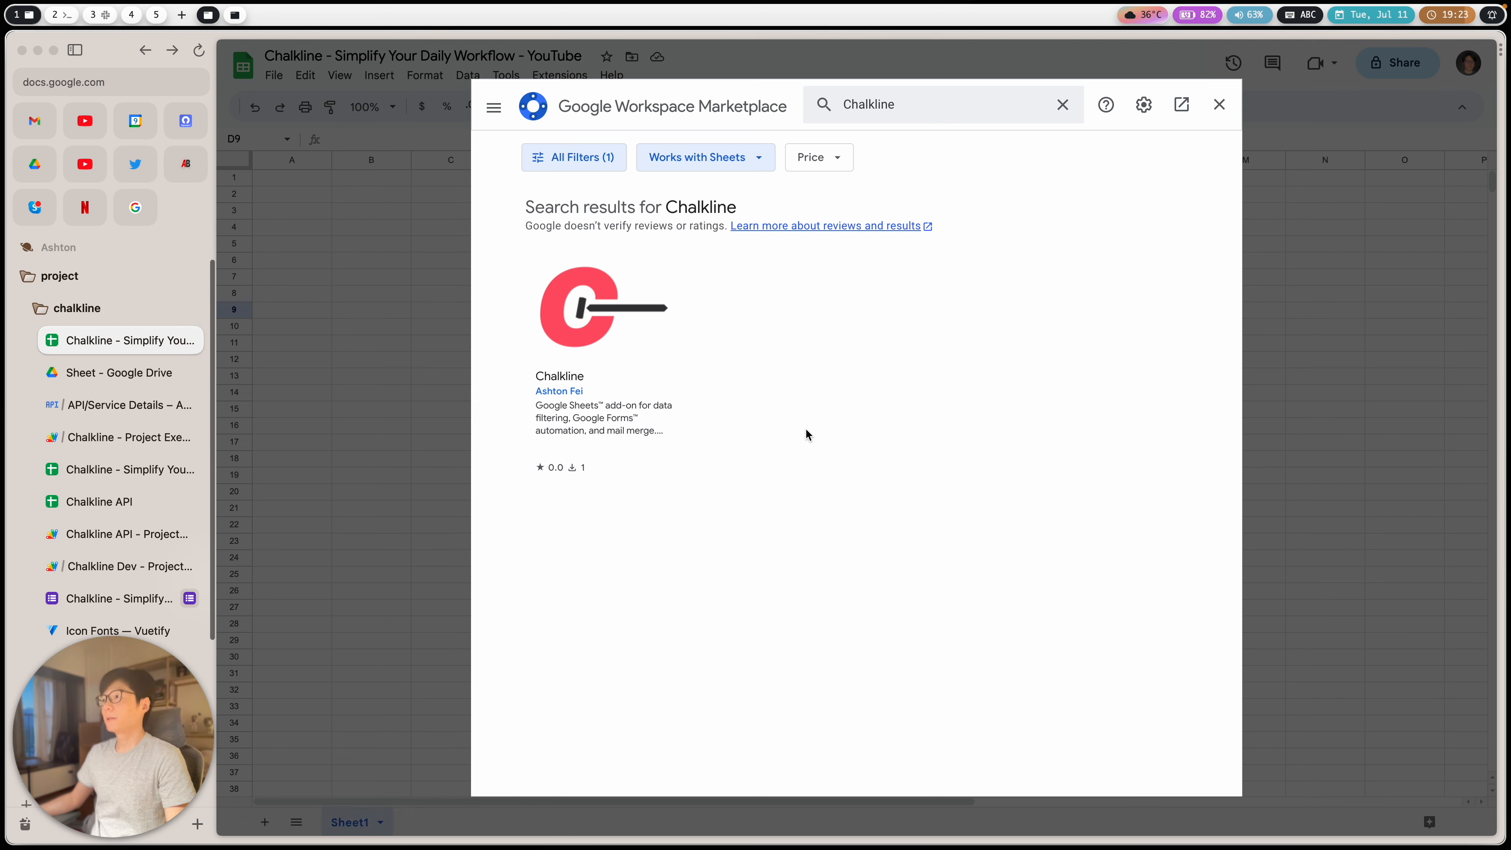
# Step: Open the Chalkline add-on's listing from the marketplace search results and read its description
pyautogui.click(592, 335)
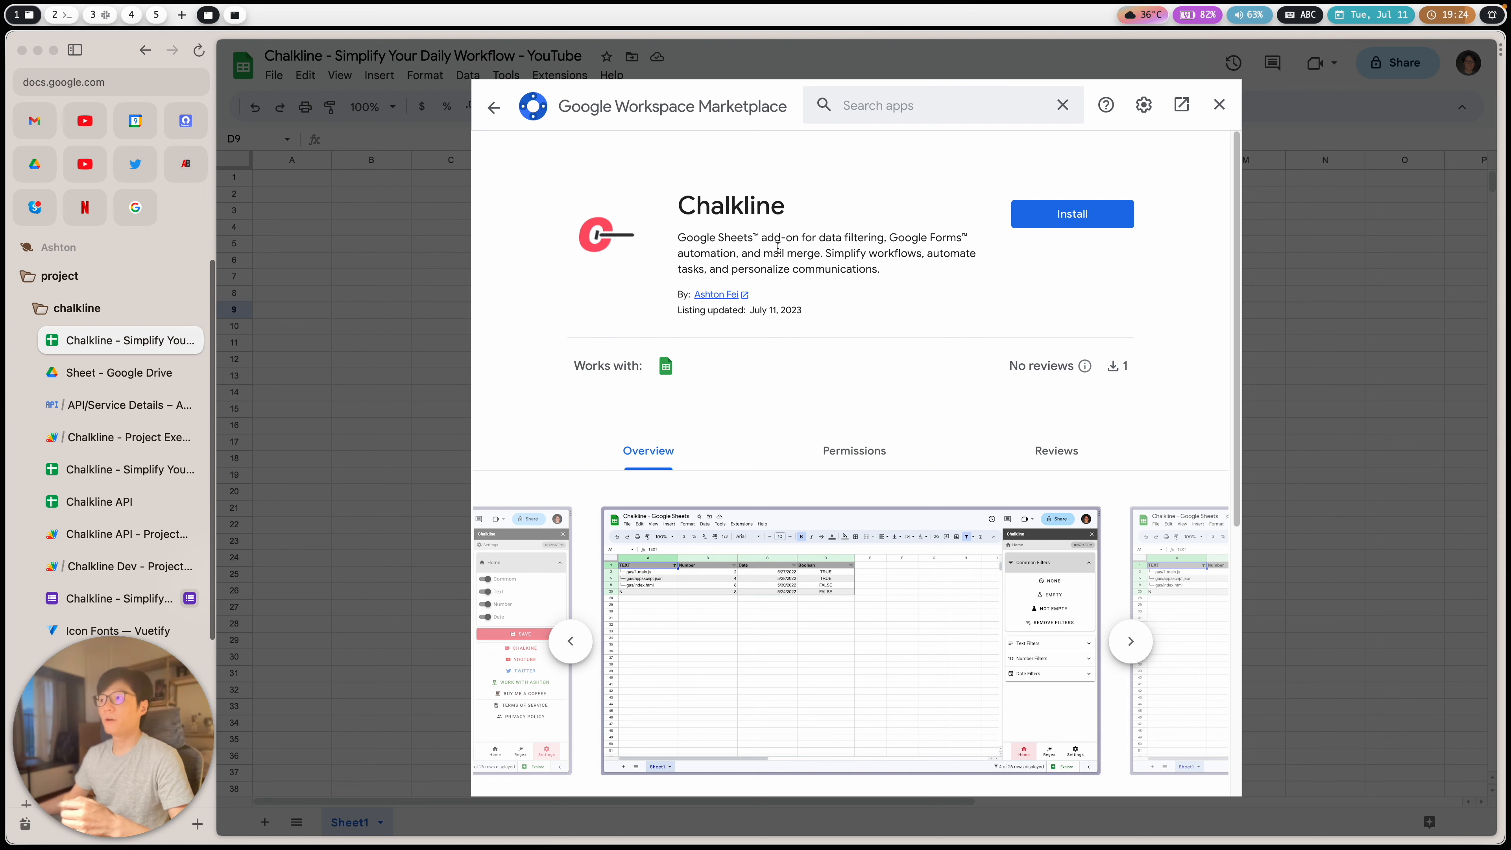
pyautogui.moveTo(890, 238); pyautogui.dragTo(961, 238)
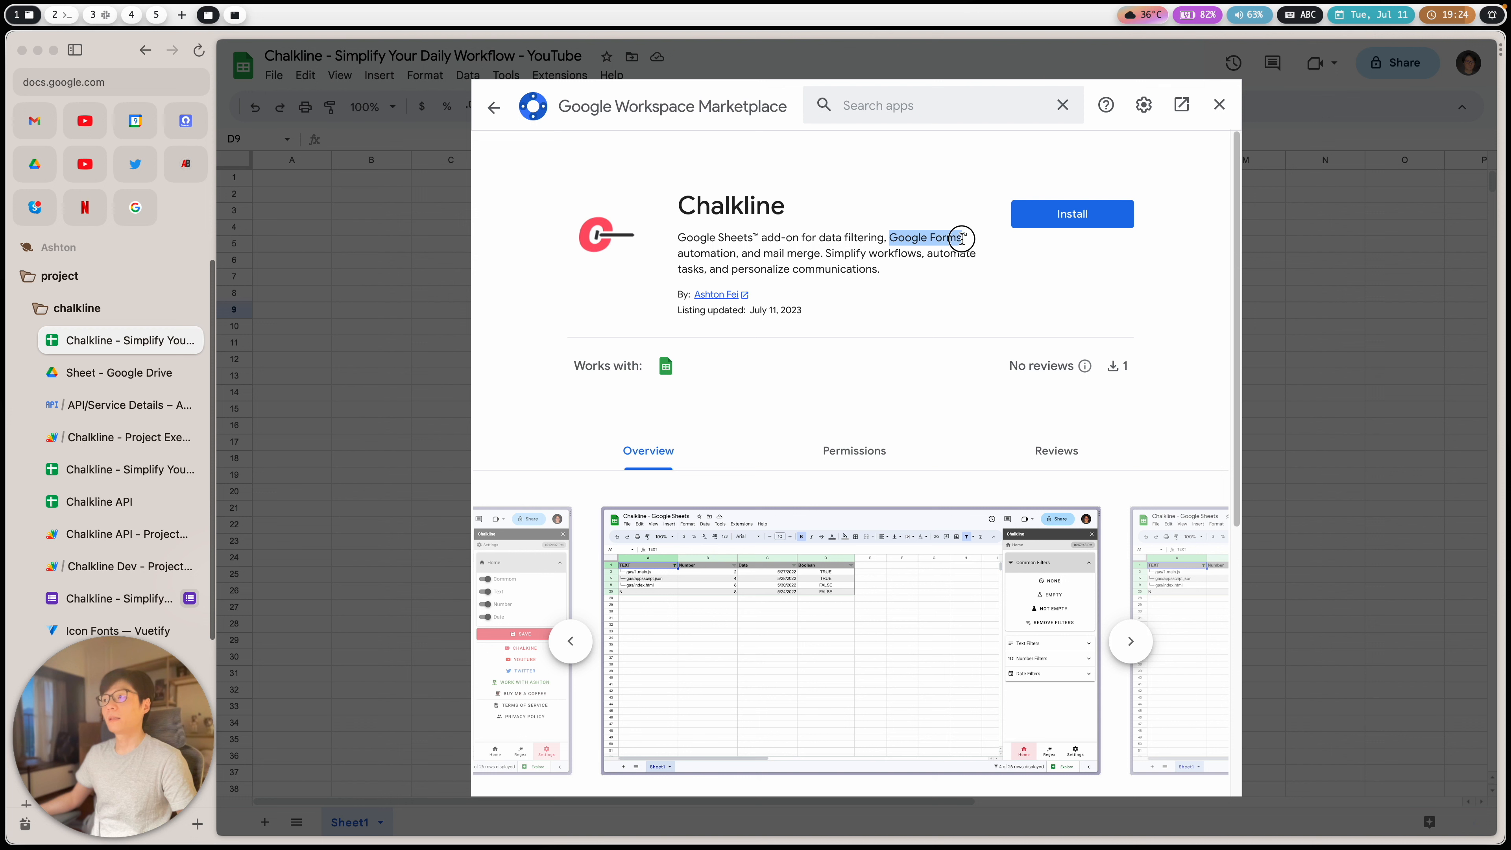
pyautogui.click(936, 302)
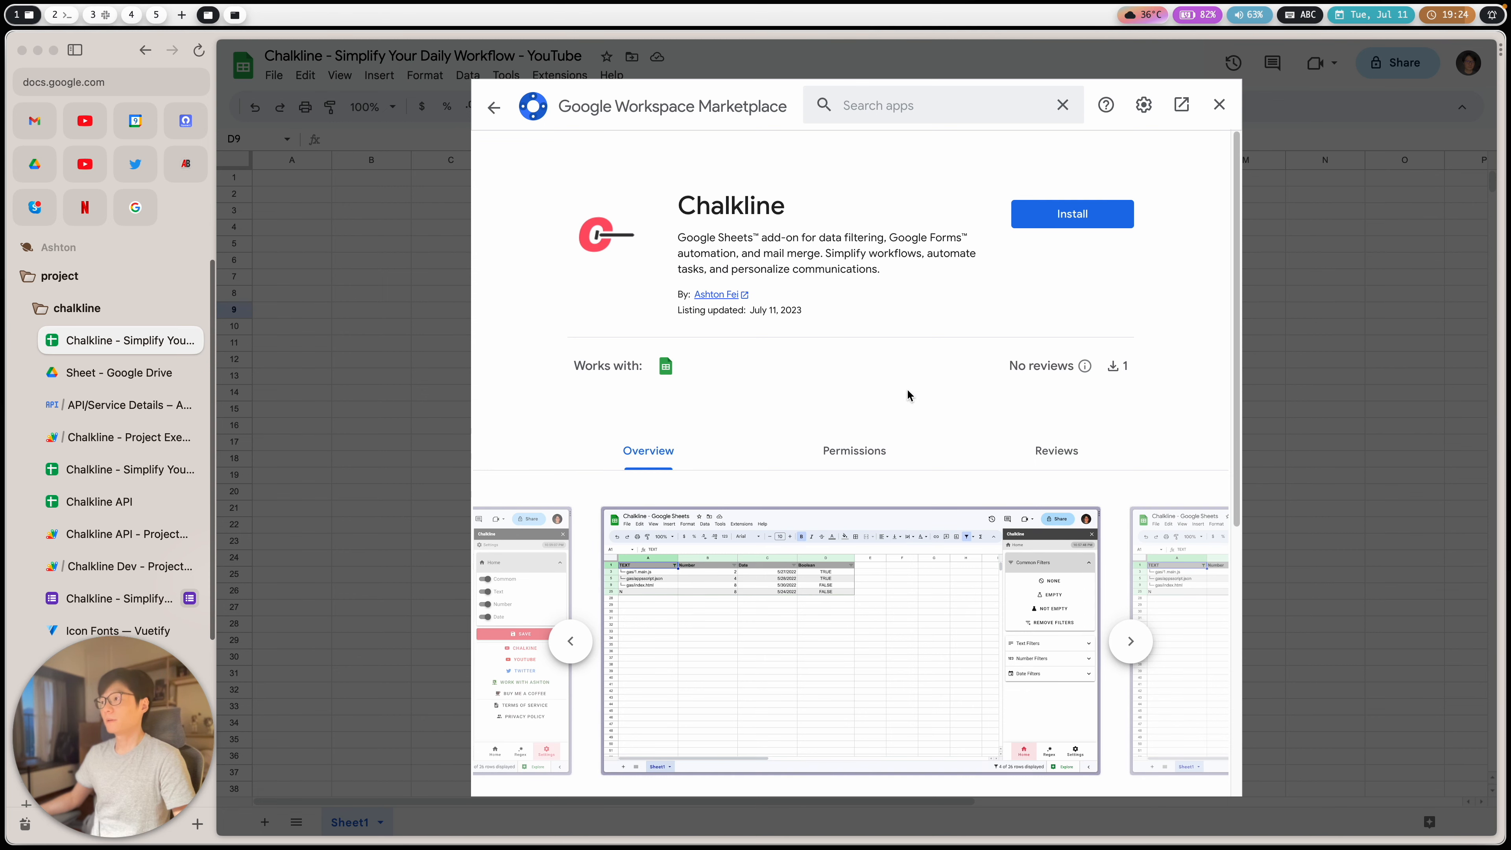
# Step: Start installing Chalkline and choose the existing Google account to continue with
pyautogui.click(1056, 222)
pyautogui.click(952, 527)
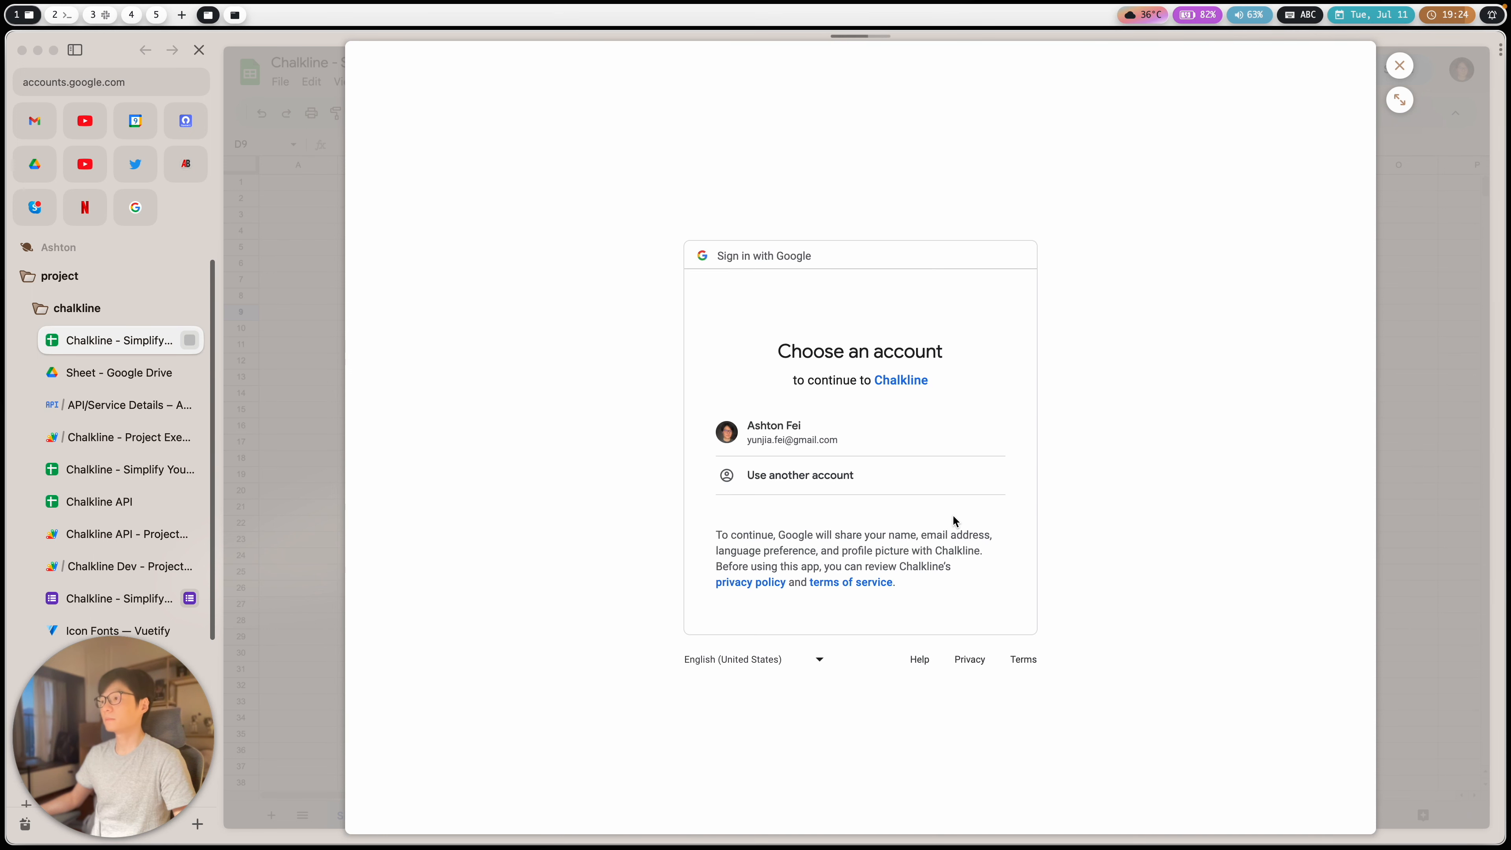
pyautogui.click(827, 445)
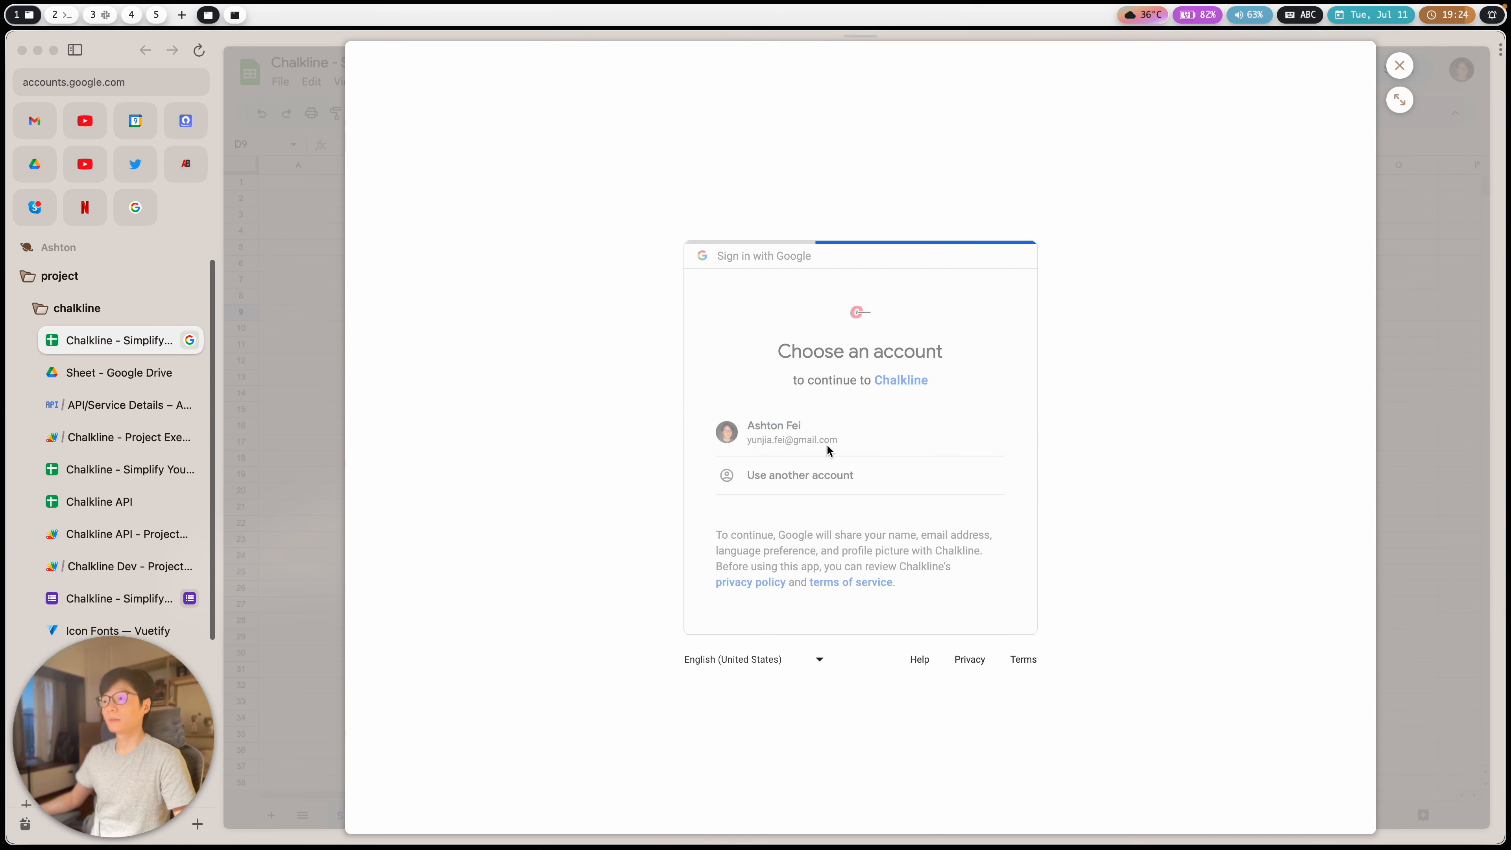
# Step: Allow Chalkline the requested Google account permissions, finish the installation and close the marketplace
pyautogui.scroll(-3, 892, 517)
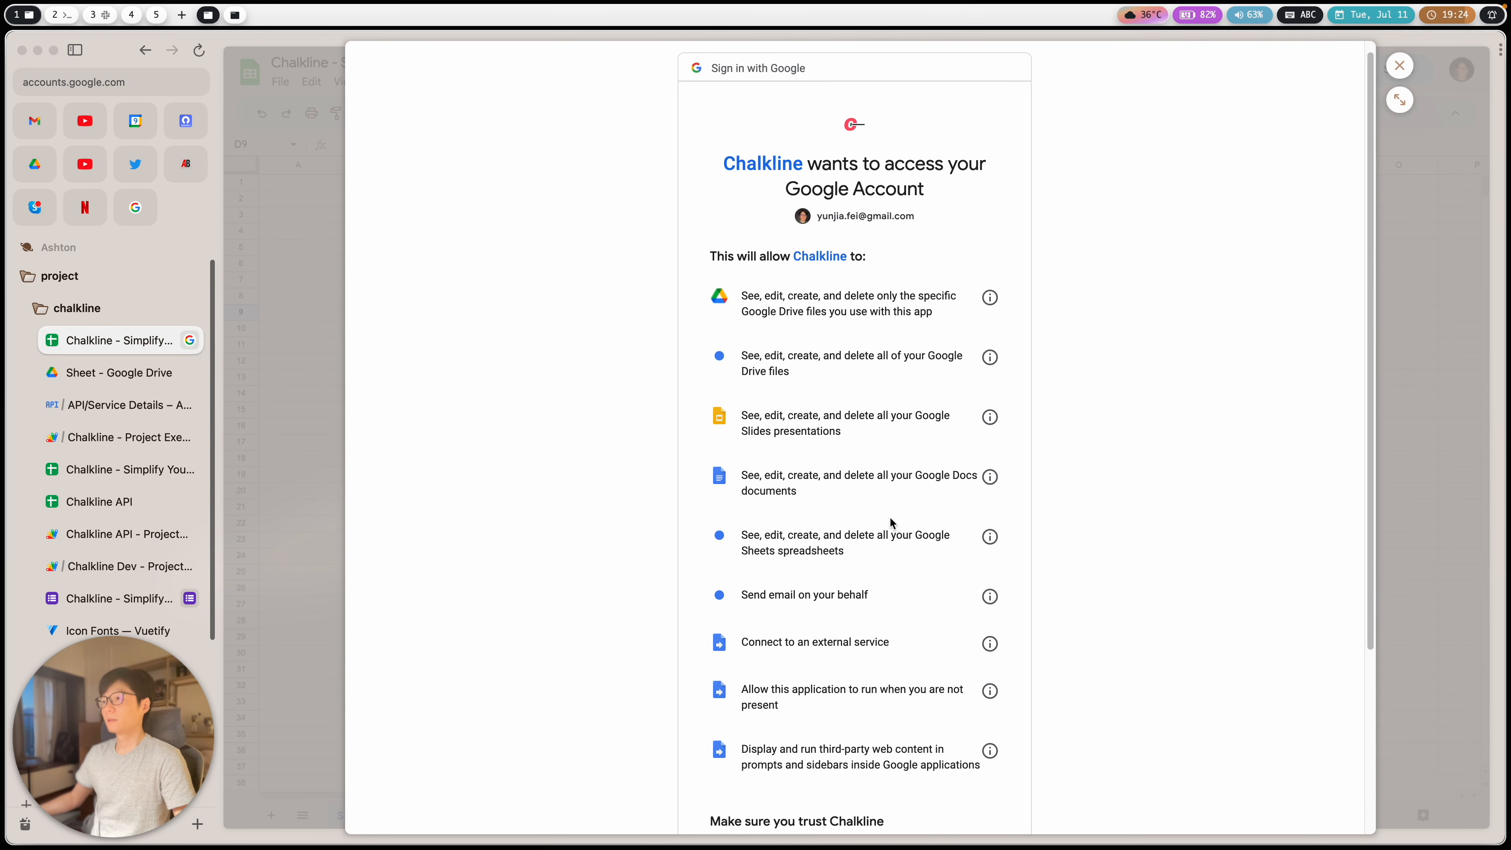
pyautogui.scroll(-2, 833, 292)
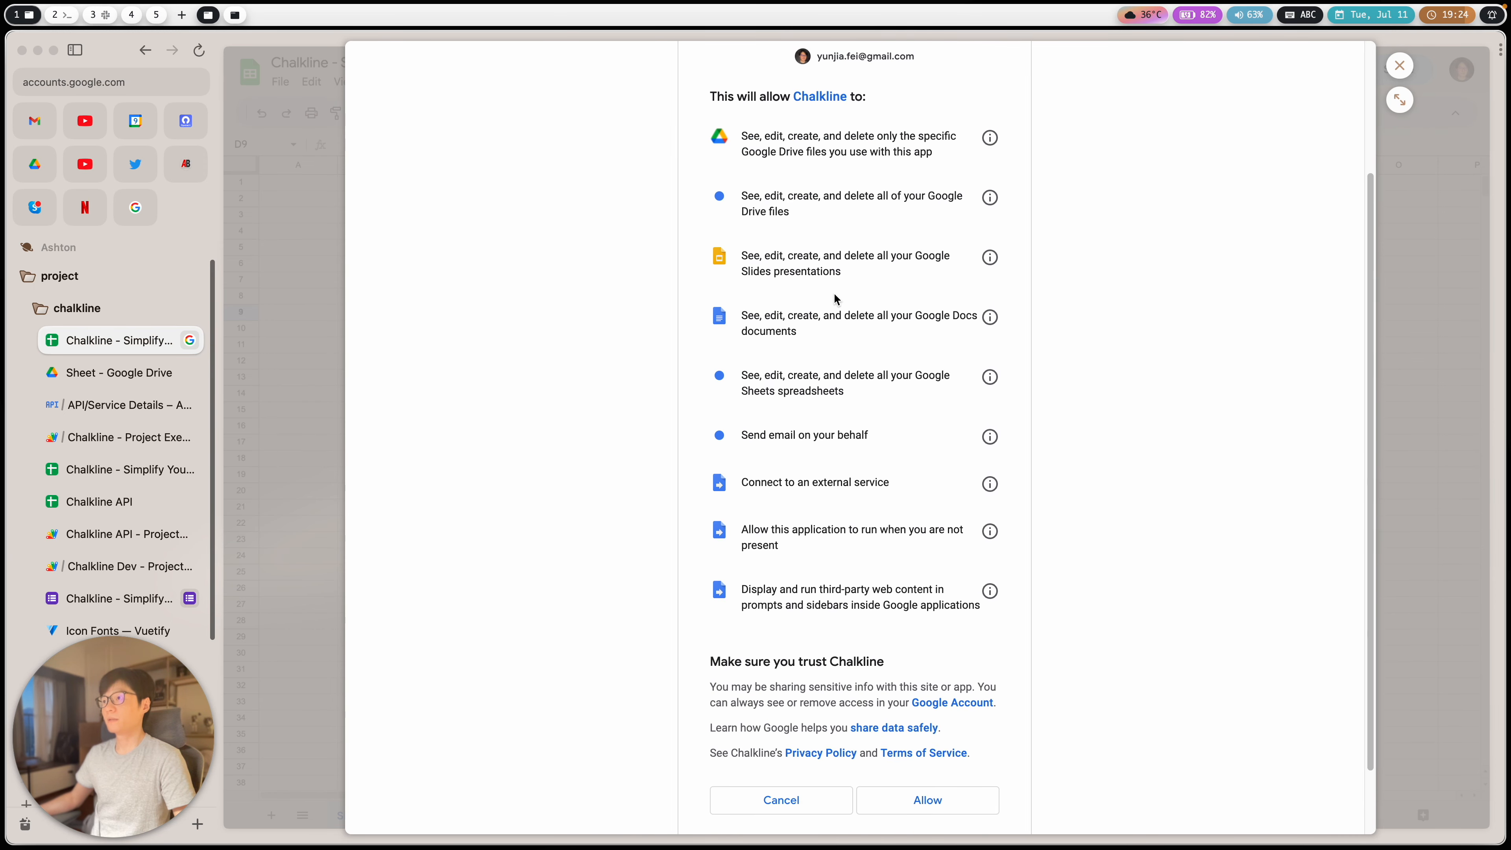
pyautogui.click(995, 721)
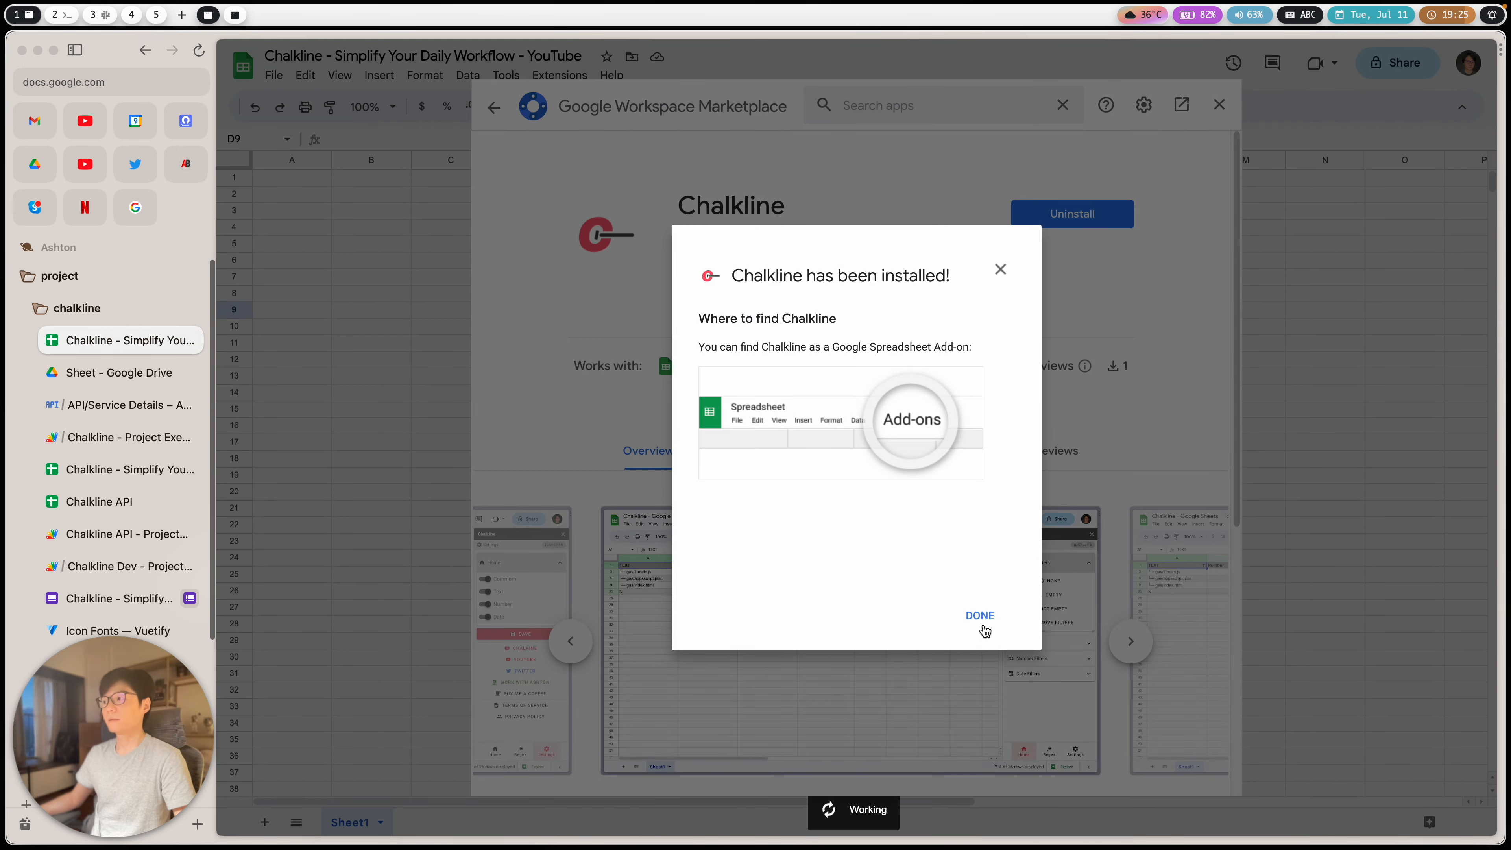
pyautogui.click(979, 622)
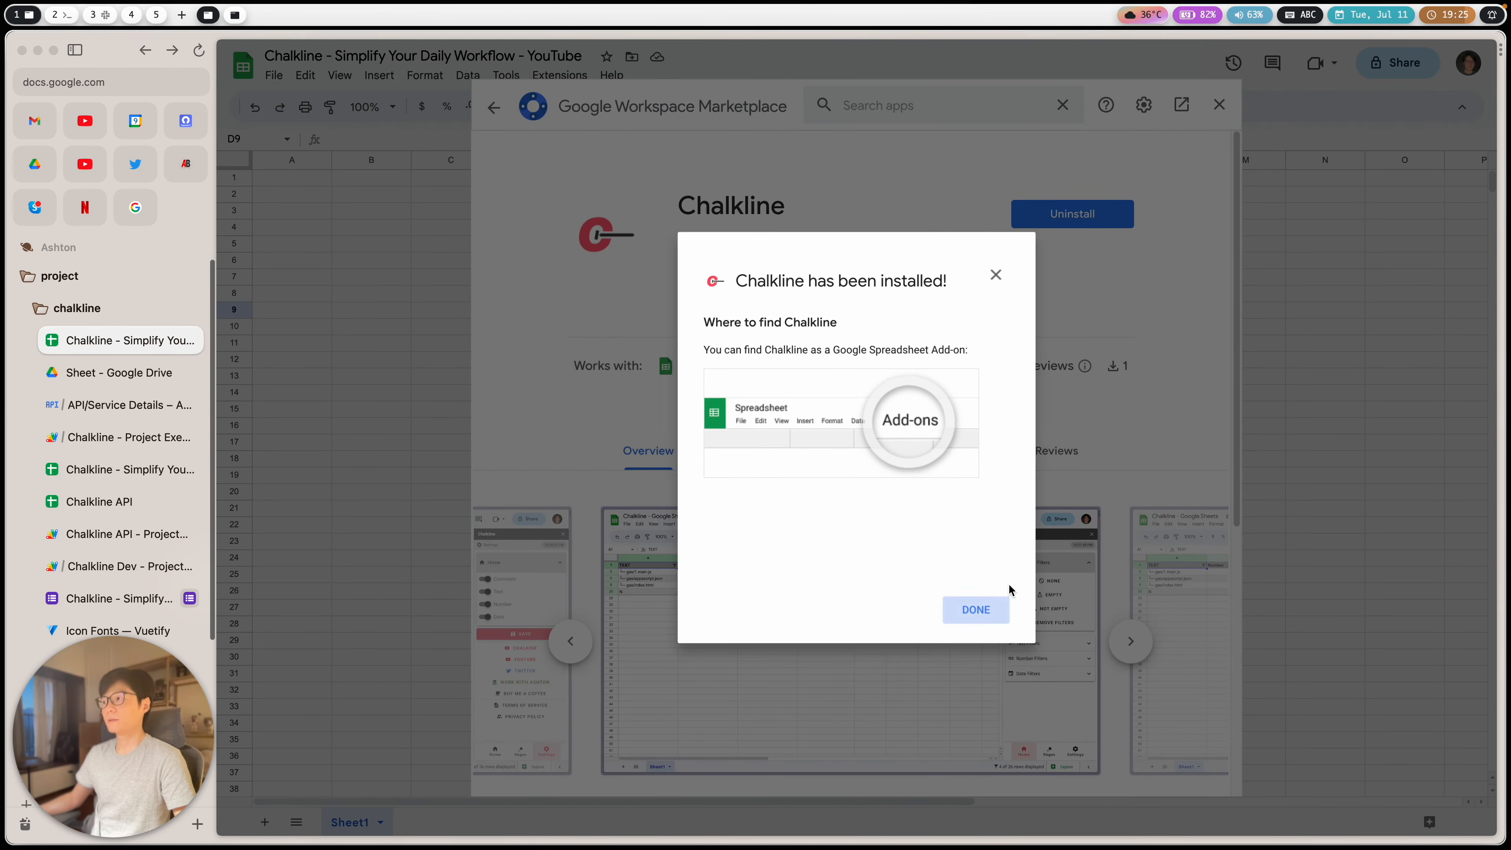
pyautogui.click(1219, 105)
# Step: Launch the Chalkline add-on in the spreadsheet
pyautogui.click(602, 322)
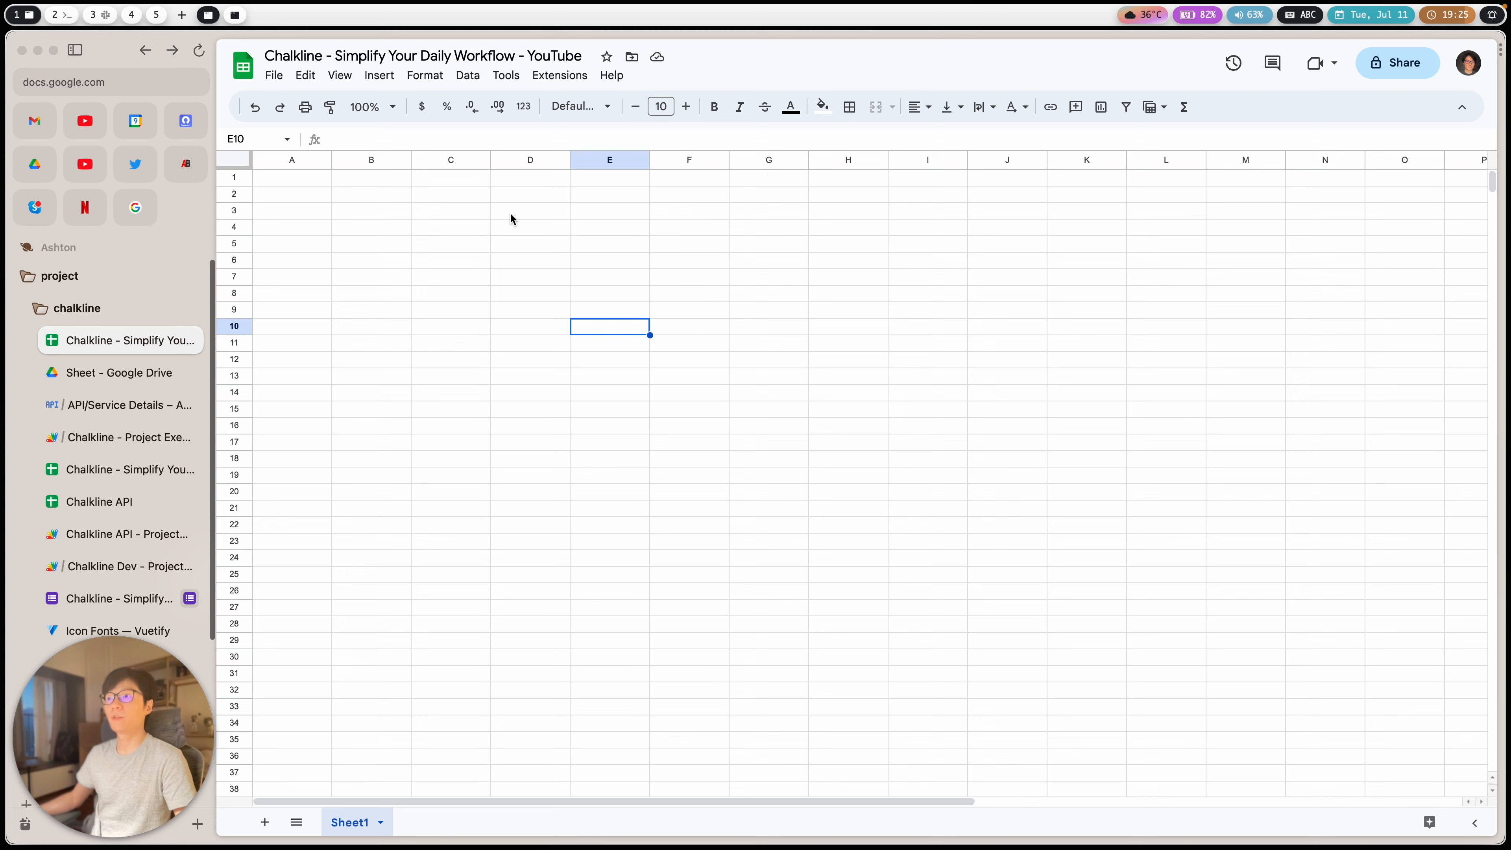
pyautogui.click(515, 244)
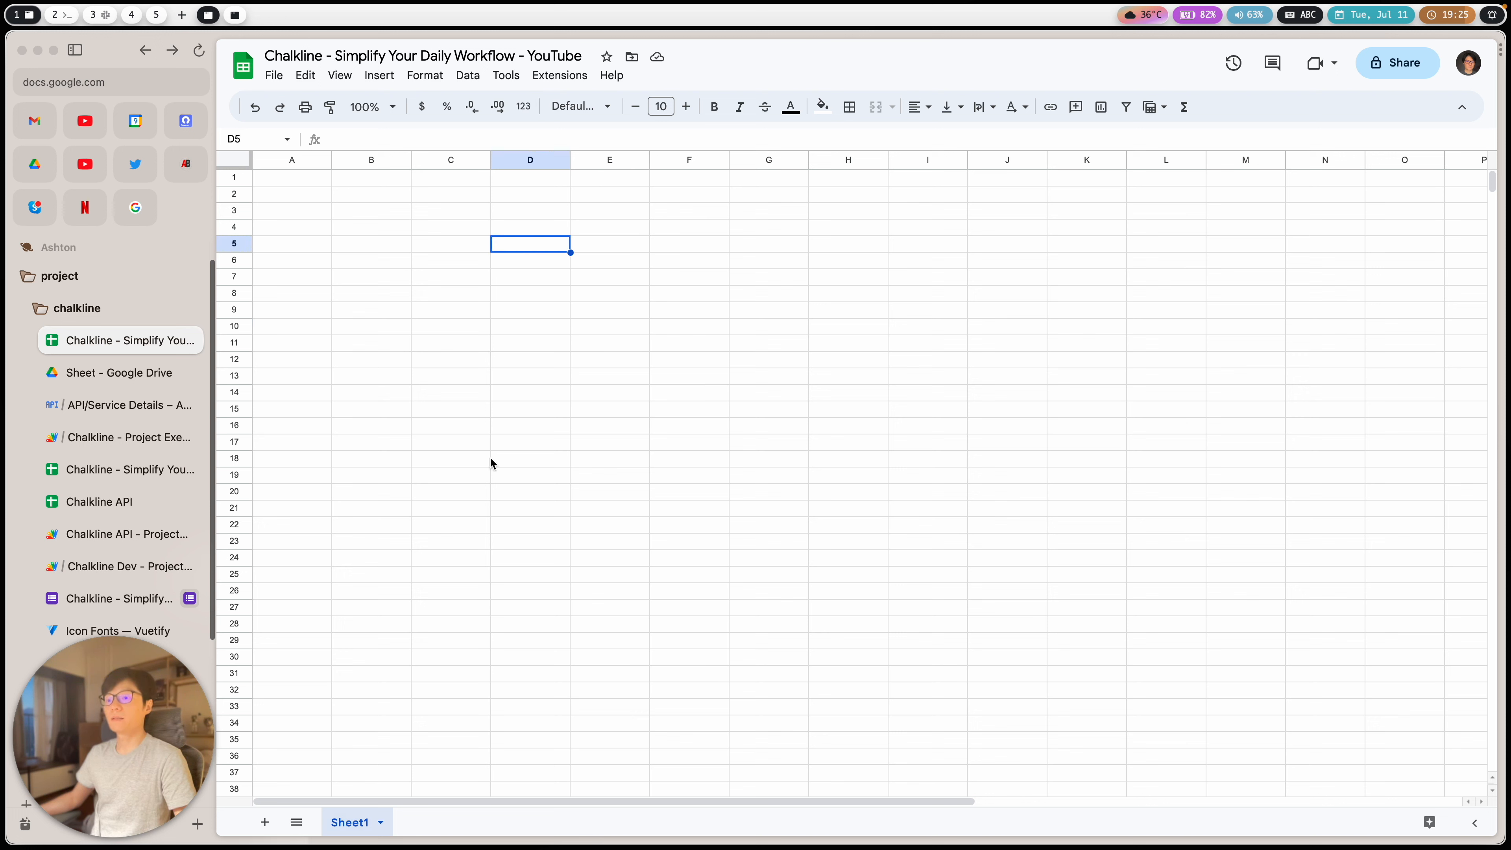
pyautogui.click(559, 76)
pyautogui.moveTo(602, 257)
pyautogui.moveTo(719, 237)
pyautogui.click(839, 237)
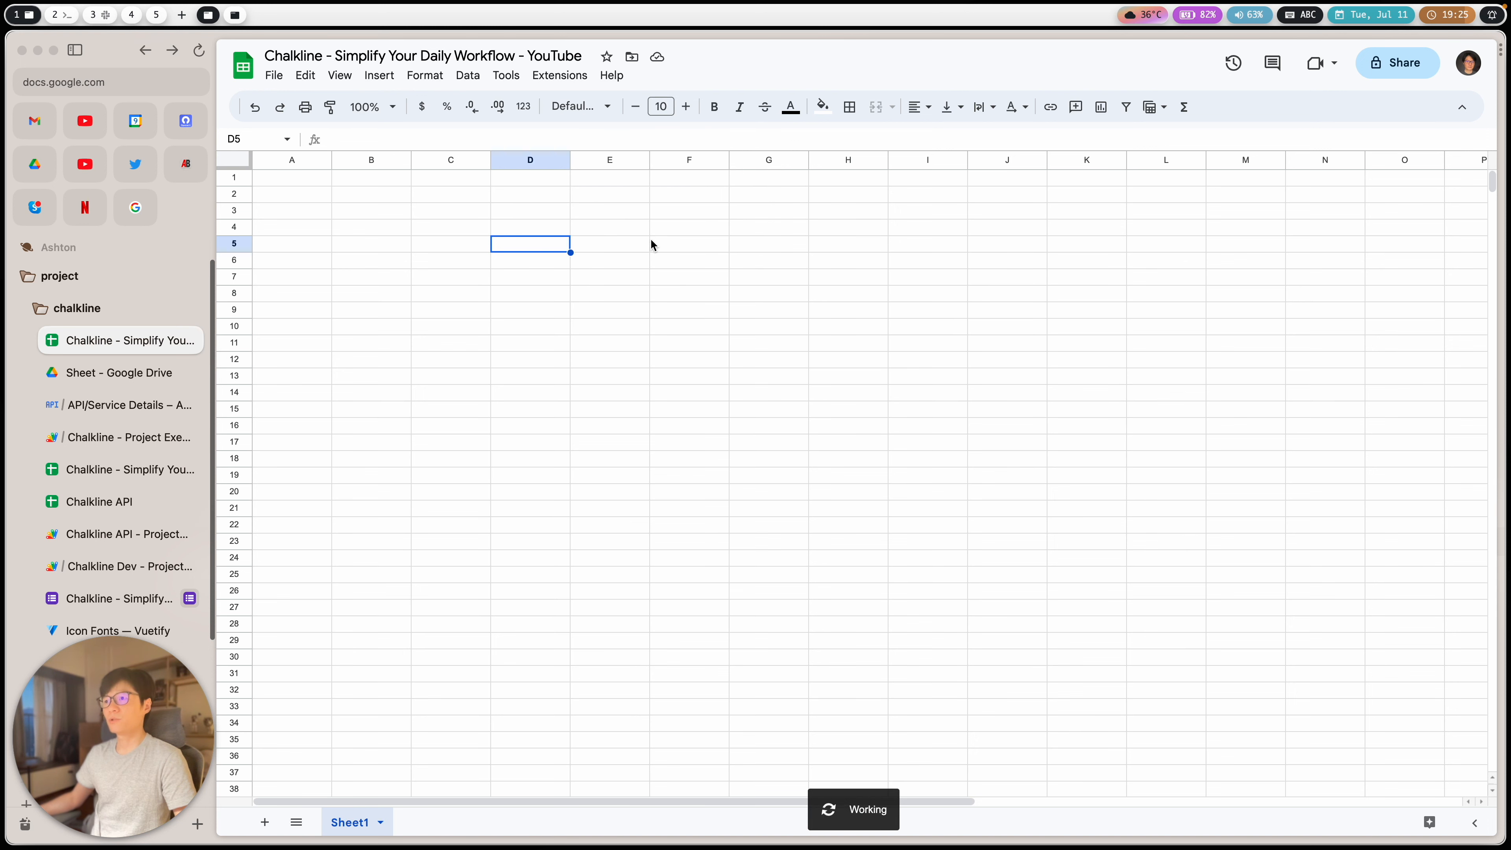
pyautogui.click(559, 75)
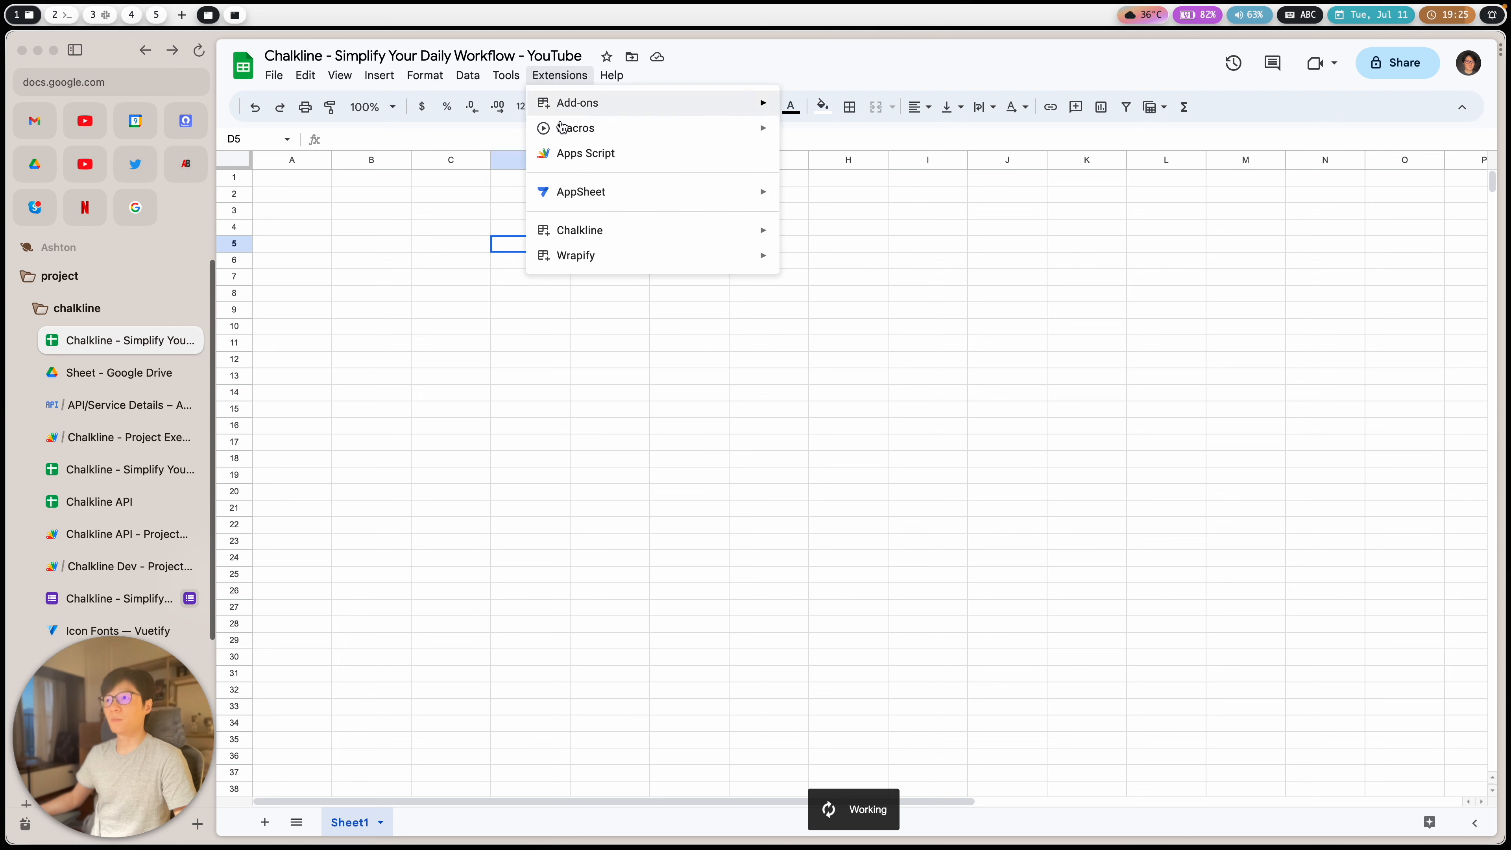
pyautogui.moveTo(586, 241)
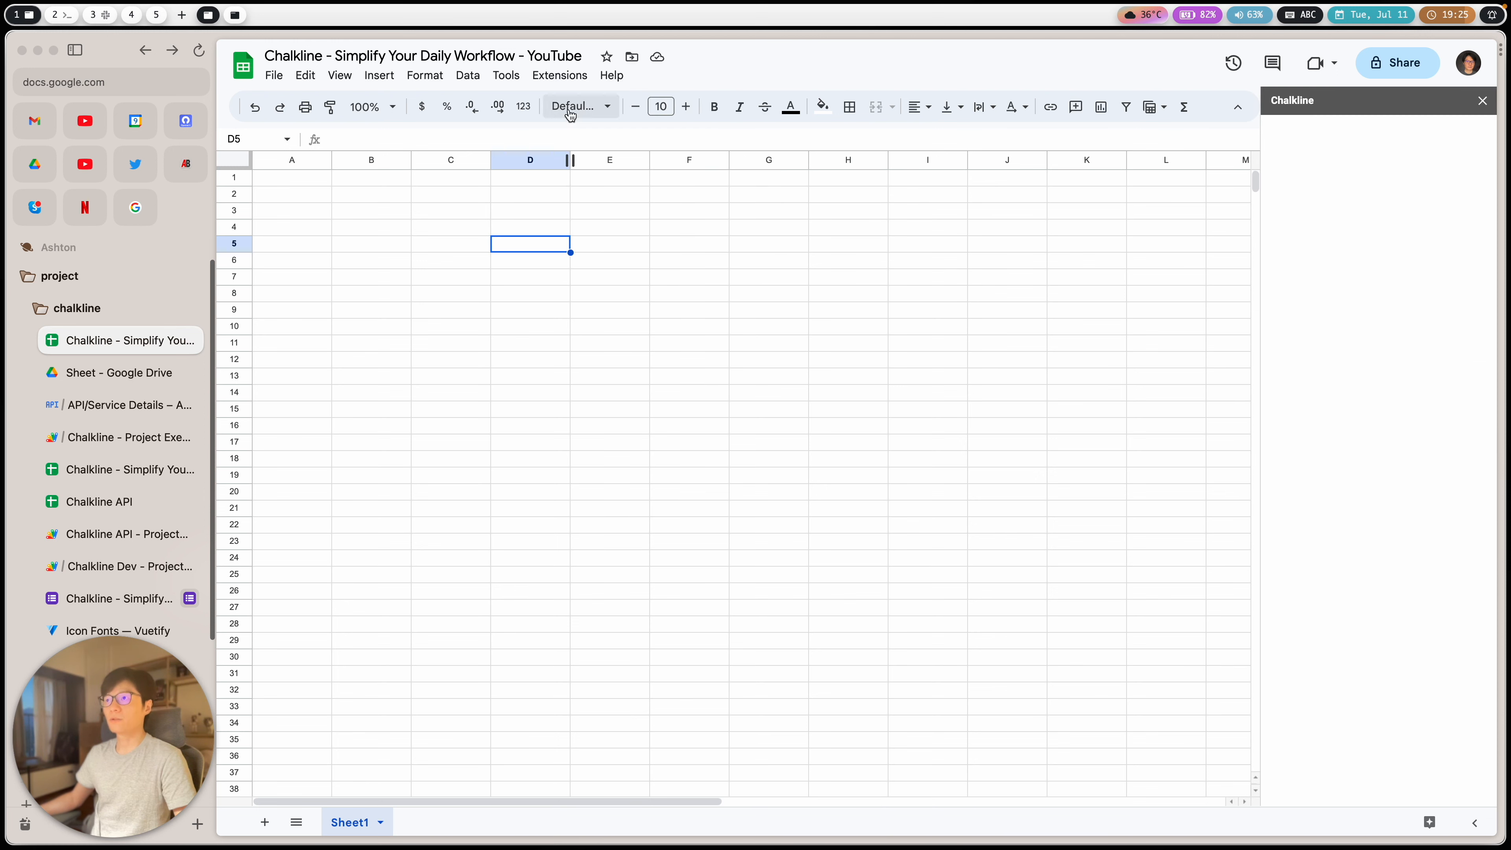
pyautogui.click(559, 75)
pyautogui.moveTo(606, 230)
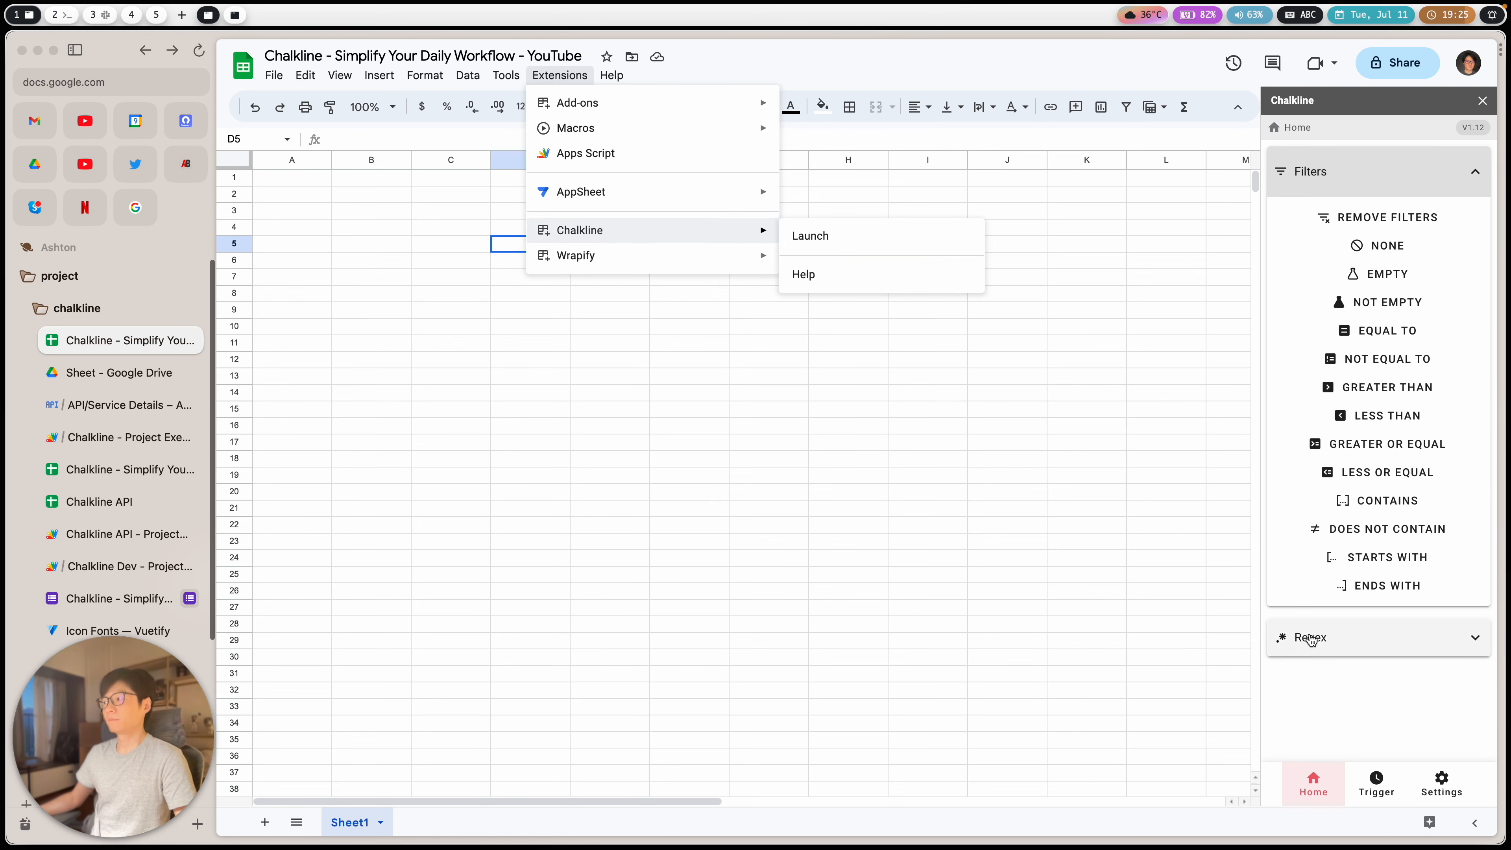
pyautogui.click(872, 376)
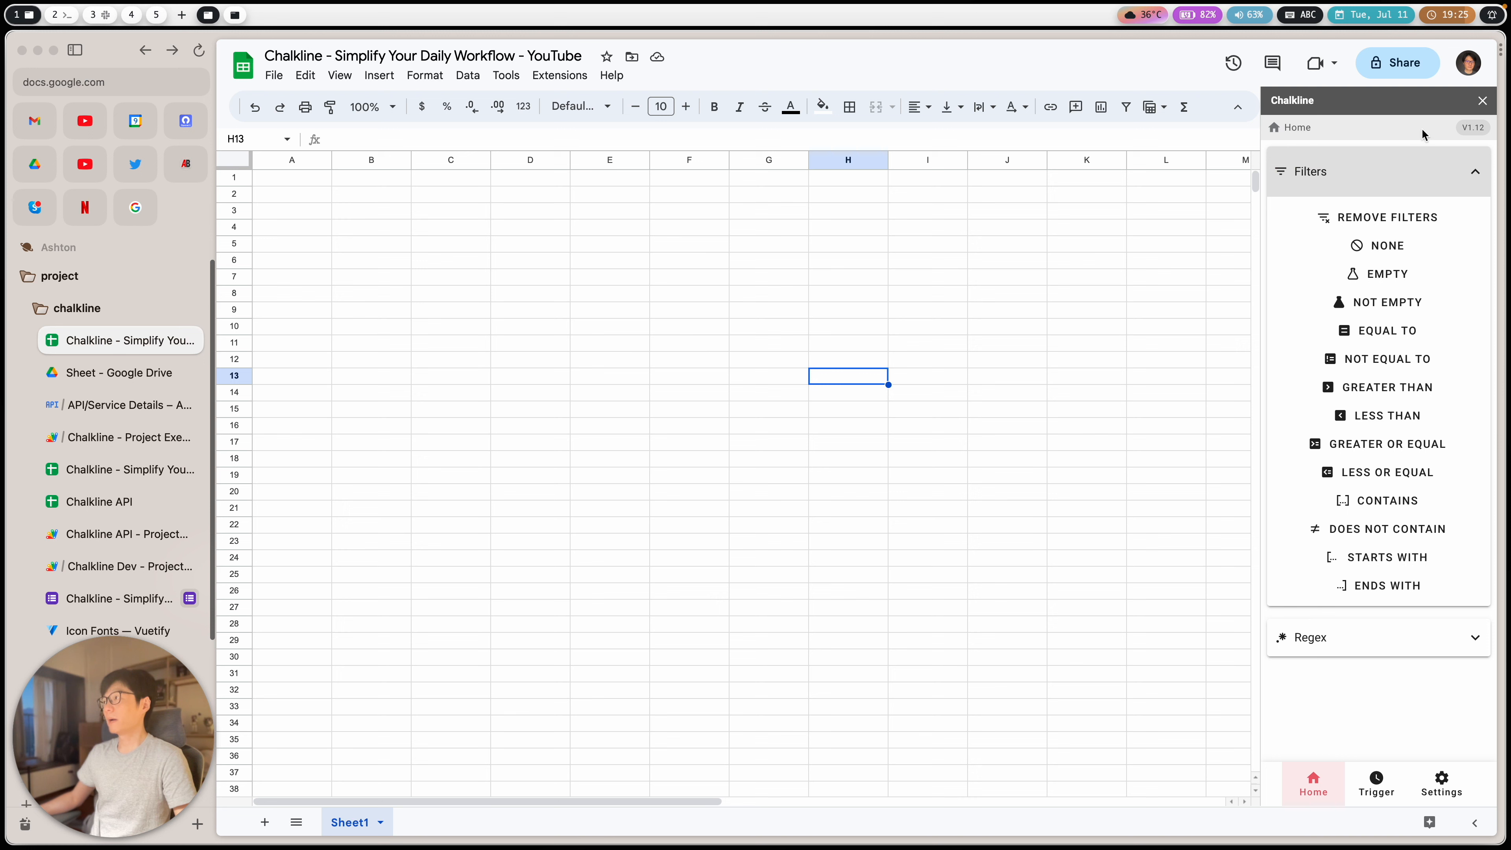
# Step: Examine the Filters and Regex sections on Chalkline's Home page
pyautogui.moveTo(1464, 133)
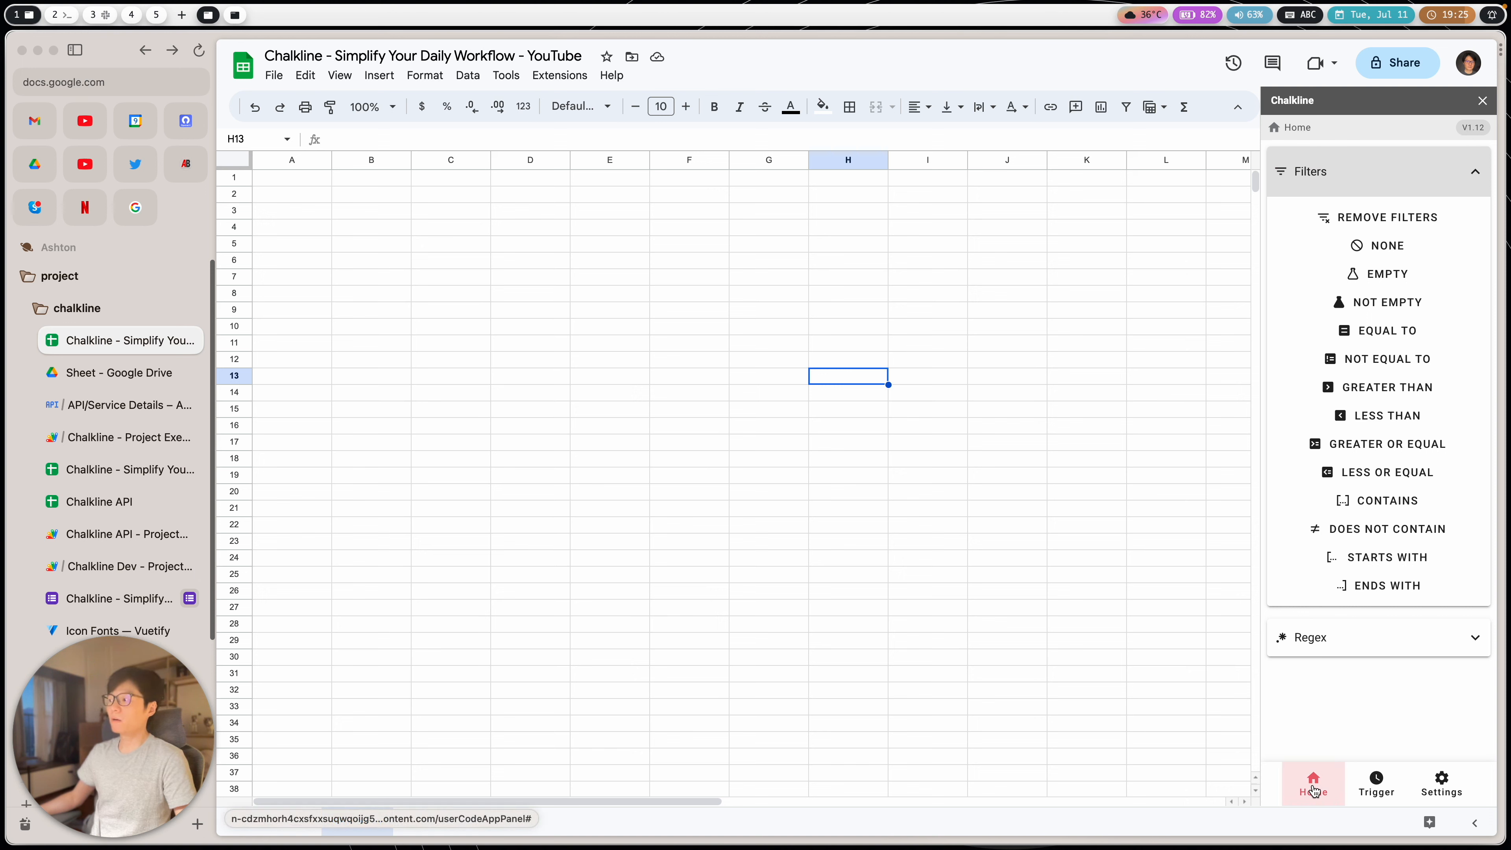
pyautogui.click(1346, 172)
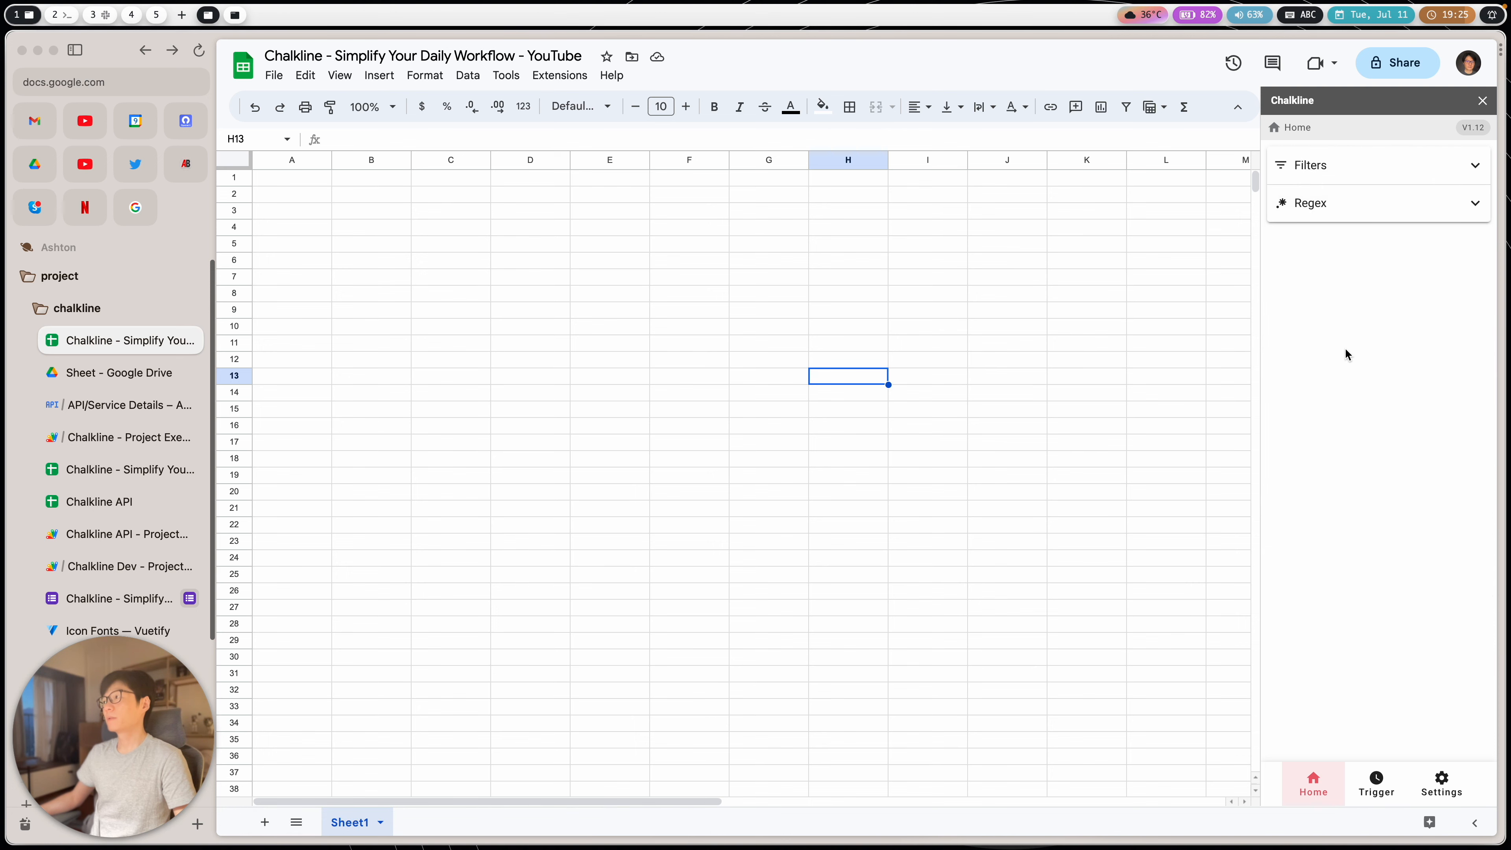
pyautogui.click(1362, 204)
pyautogui.click(1360, 172)
pyautogui.click(1360, 174)
pyautogui.click(1352, 219)
pyautogui.click(1338, 179)
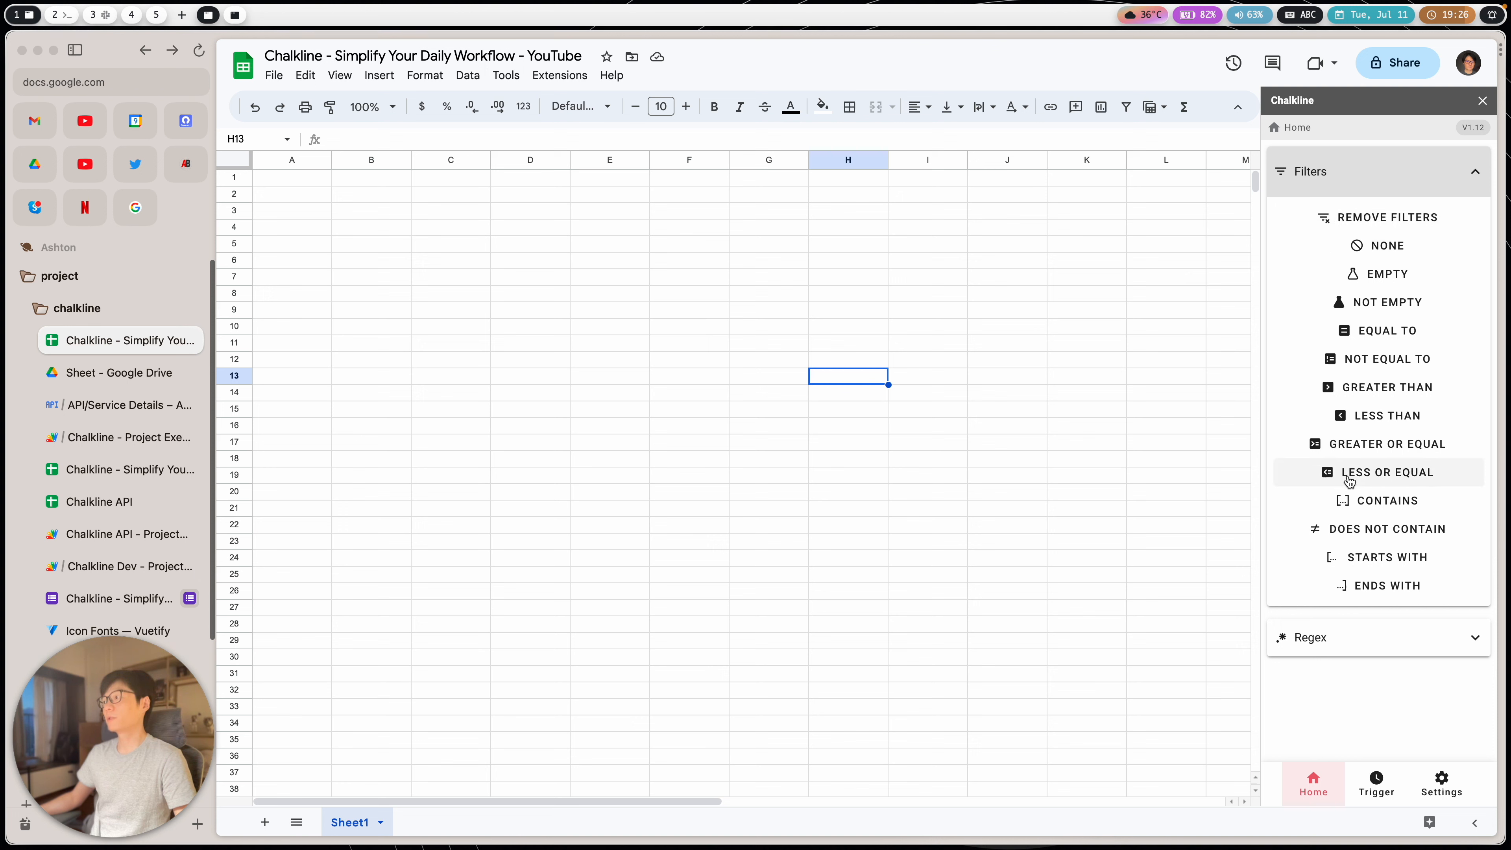
# Step: Select the range A1:I27 and examine Chalkline's Regex filter options
pyautogui.moveTo(280, 184); pyautogui.dragTo(898, 609)
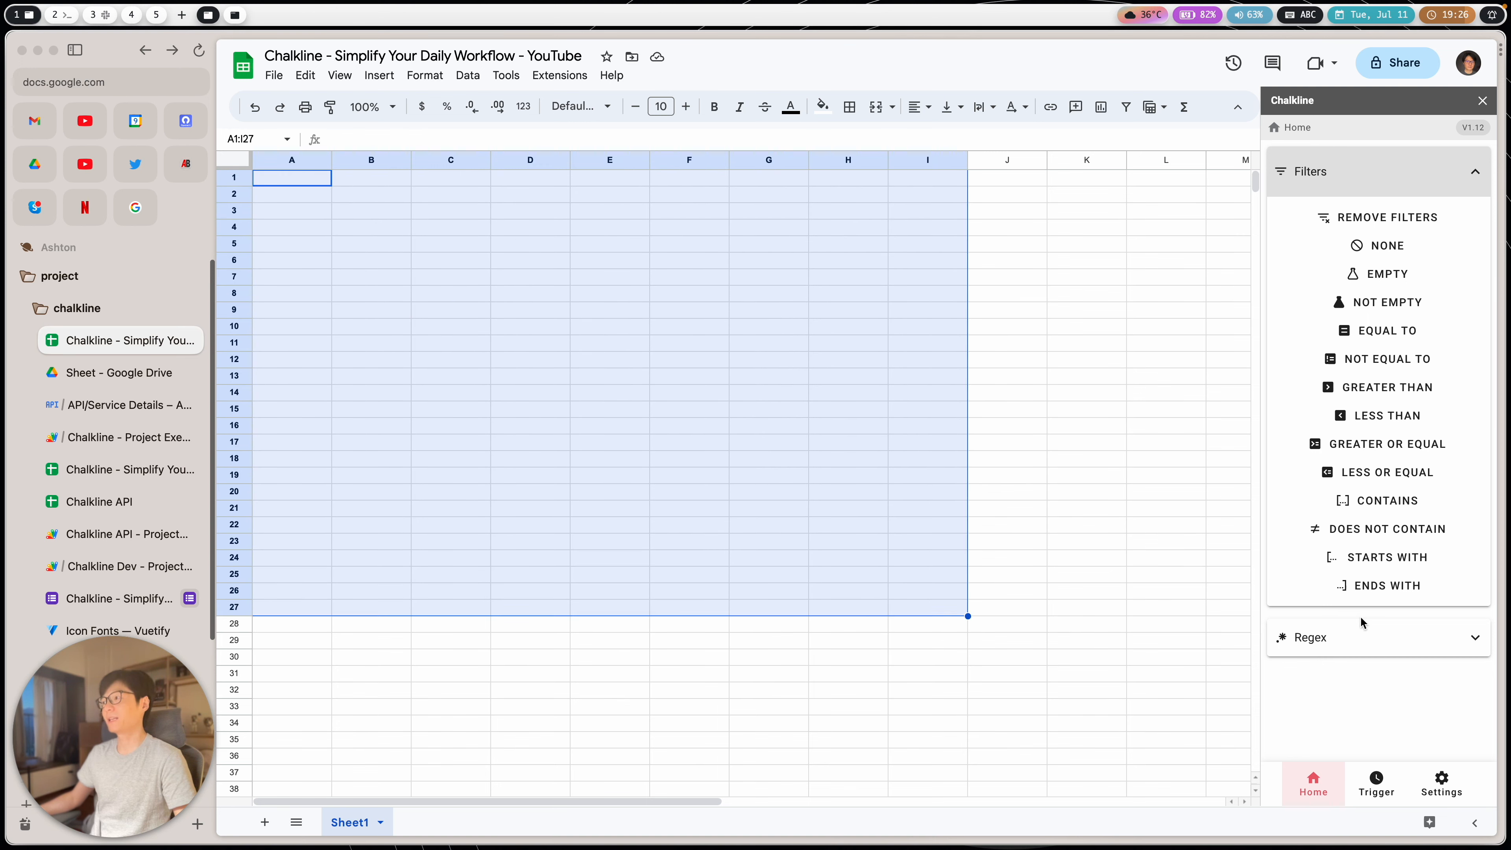
pyautogui.click(1338, 641)
pyautogui.scroll(-4, 1309, 571)
pyautogui.scroll(4, 1340, 496)
pyautogui.click(1351, 173)
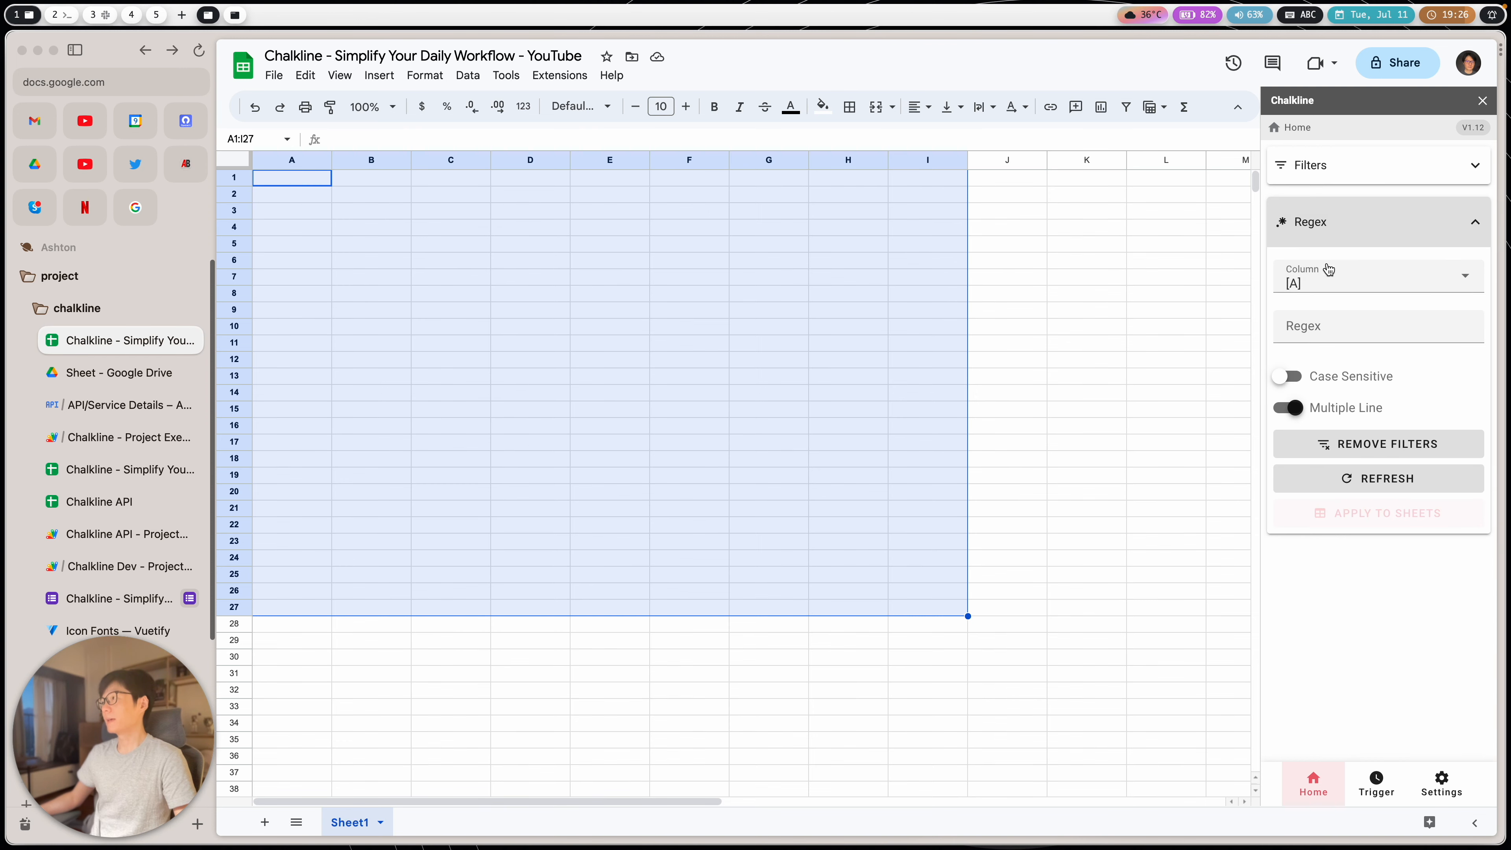
pyautogui.click(1359, 228)
pyautogui.click(1353, 221)
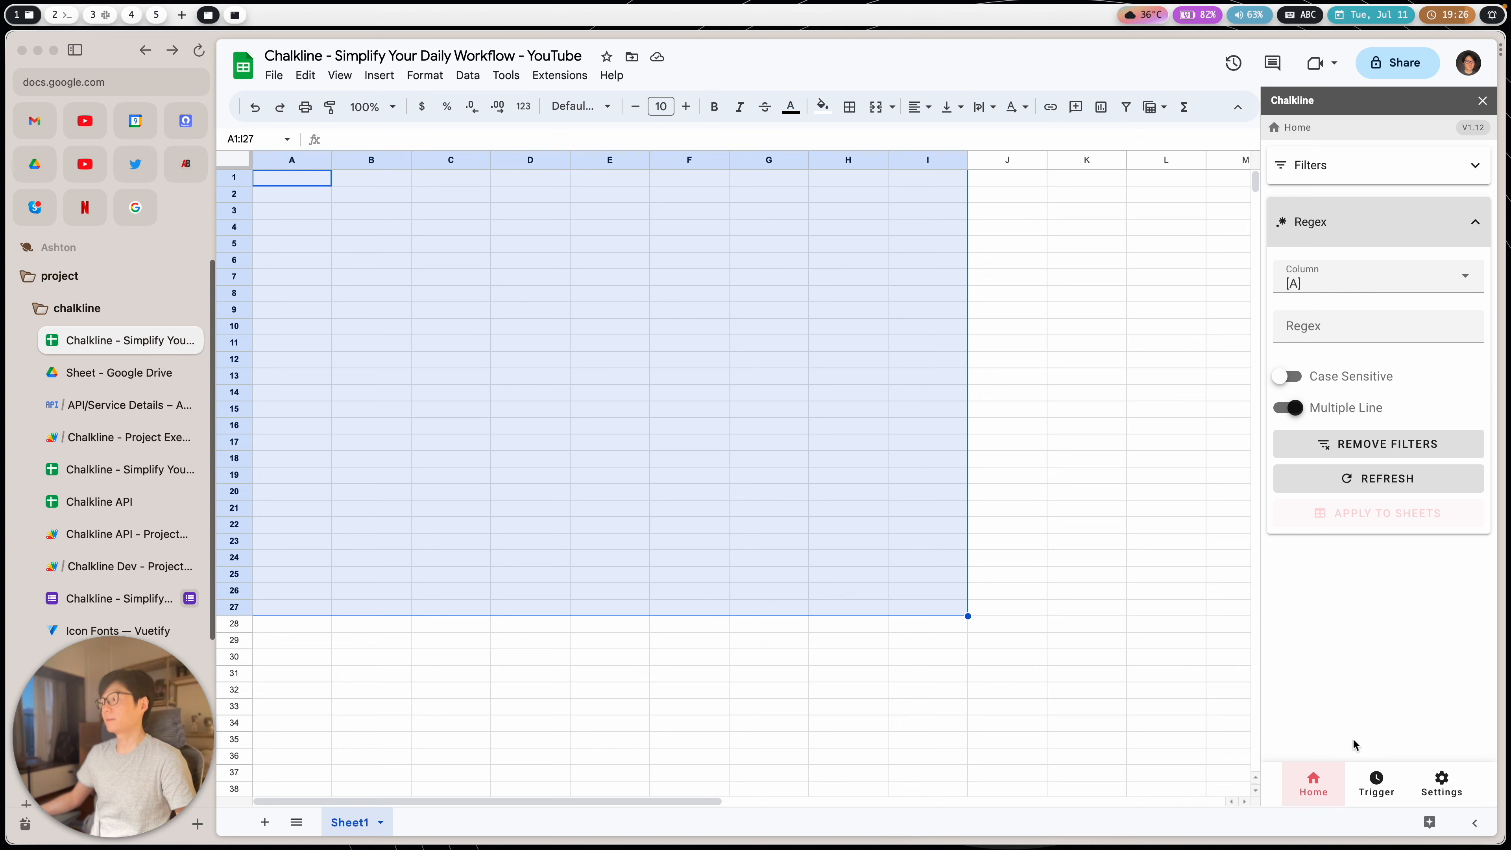
# Step: Examine the Form settings on Chalkline's Trigger page, covering the unique ID, PDF template and email options
pyautogui.click(1375, 783)
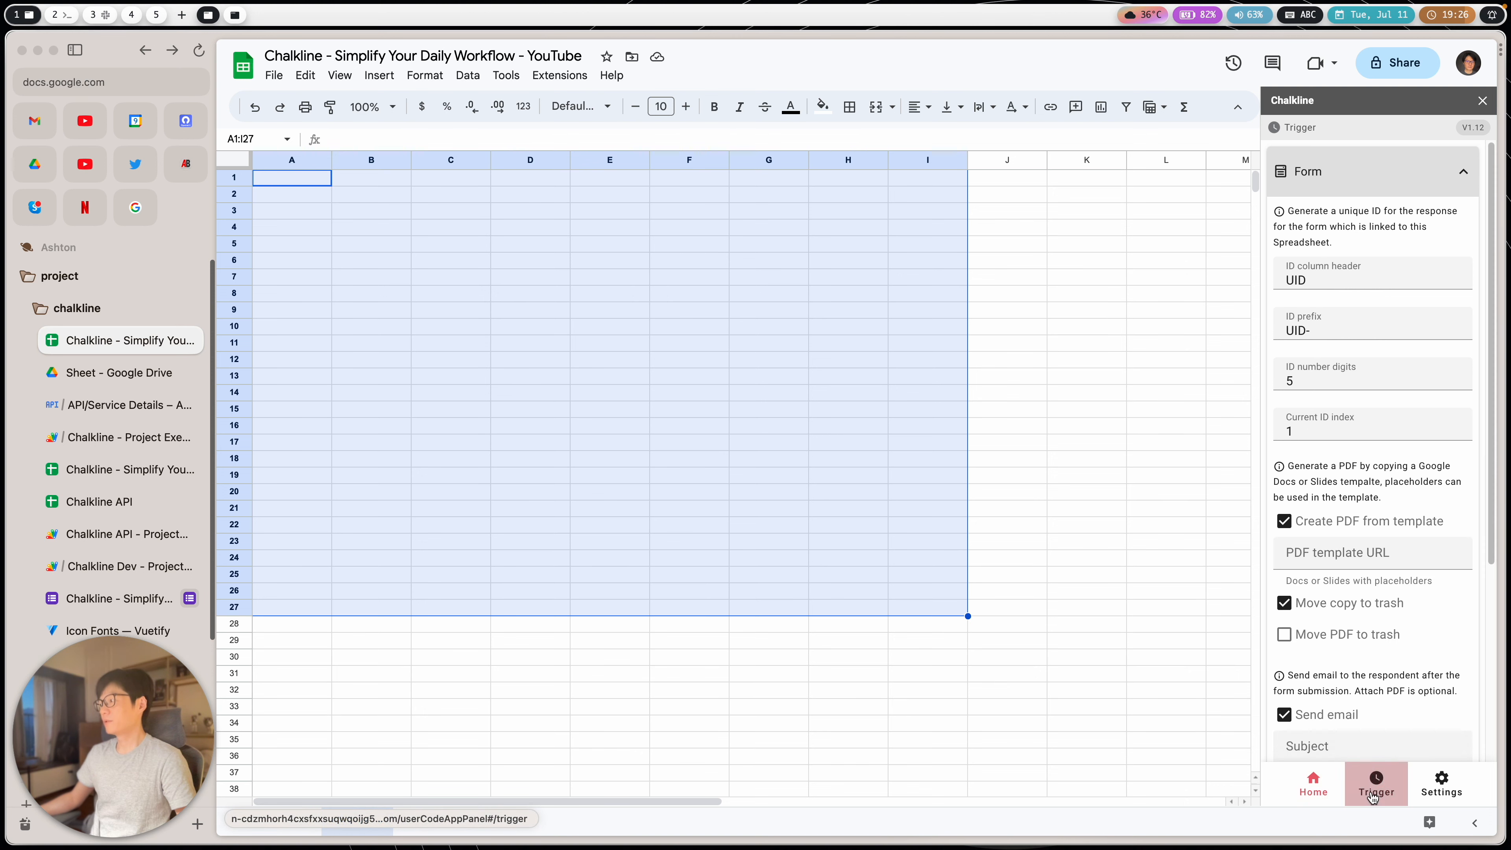
pyautogui.scroll(-5, 1368, 679)
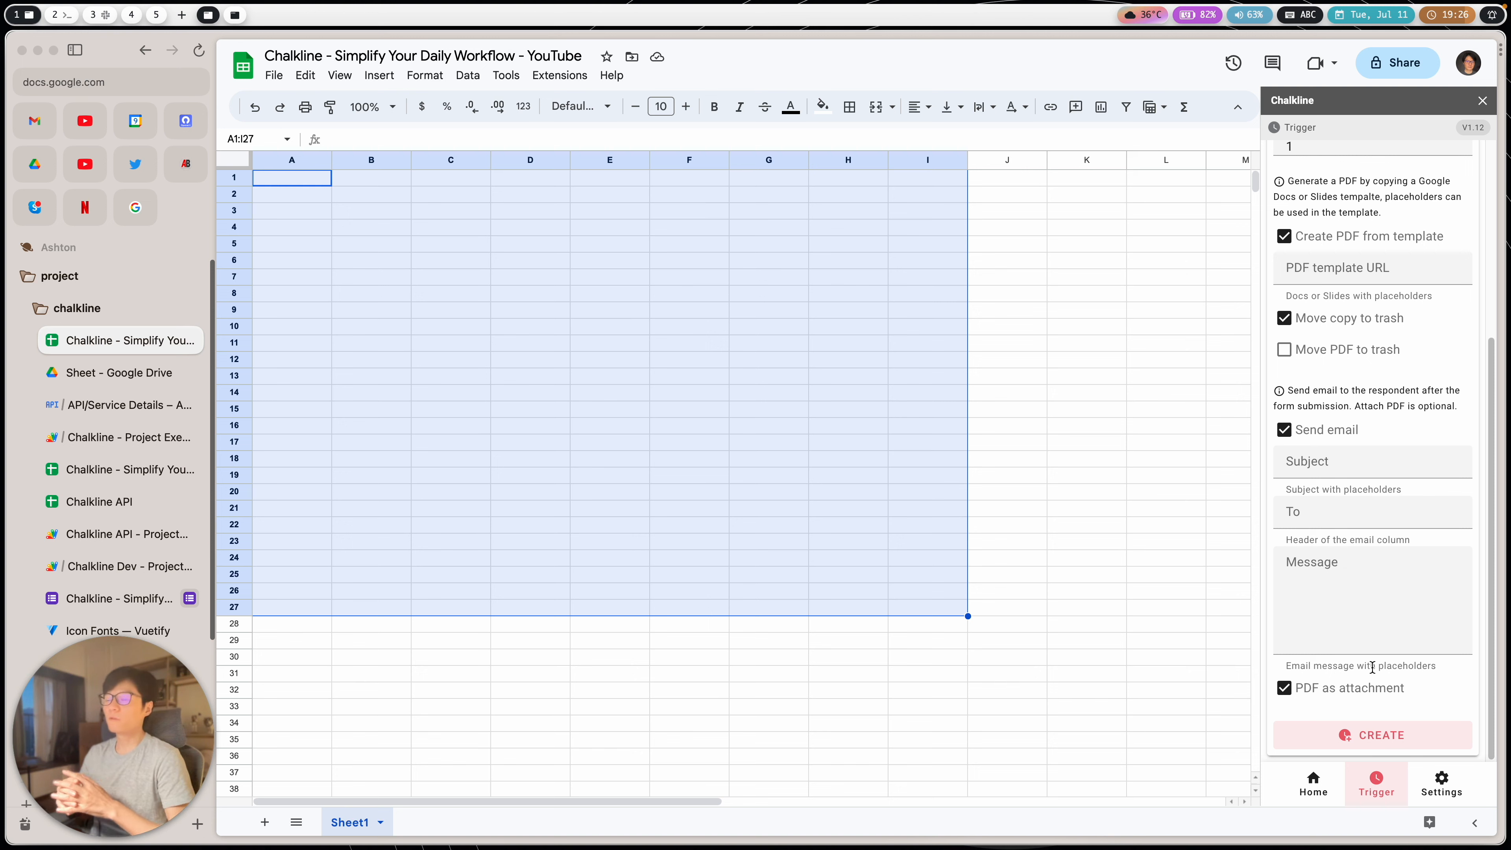
pyautogui.scroll(5, 1377, 625)
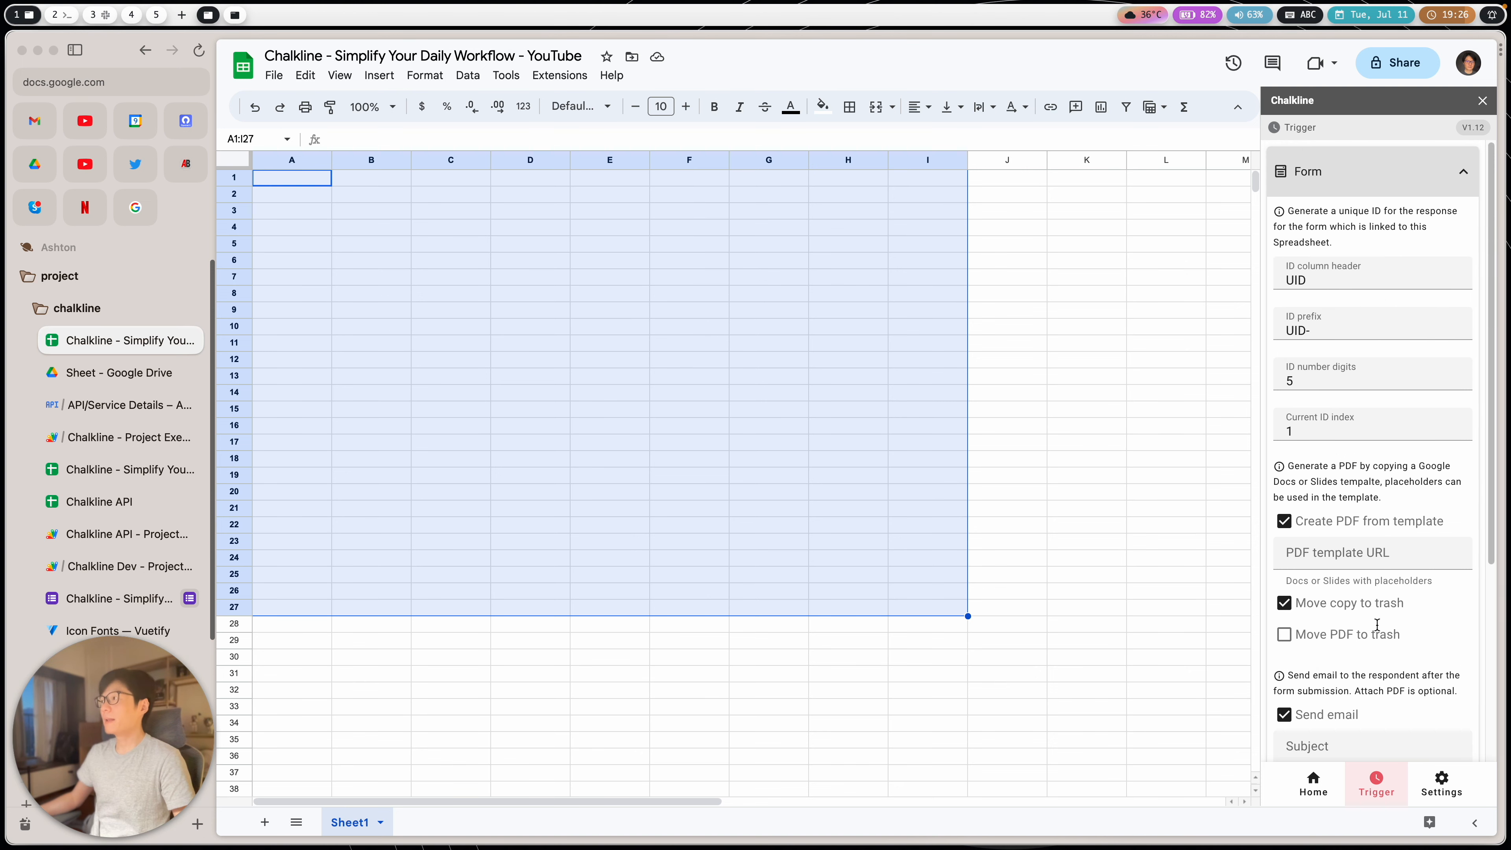
pyautogui.click(1362, 180)
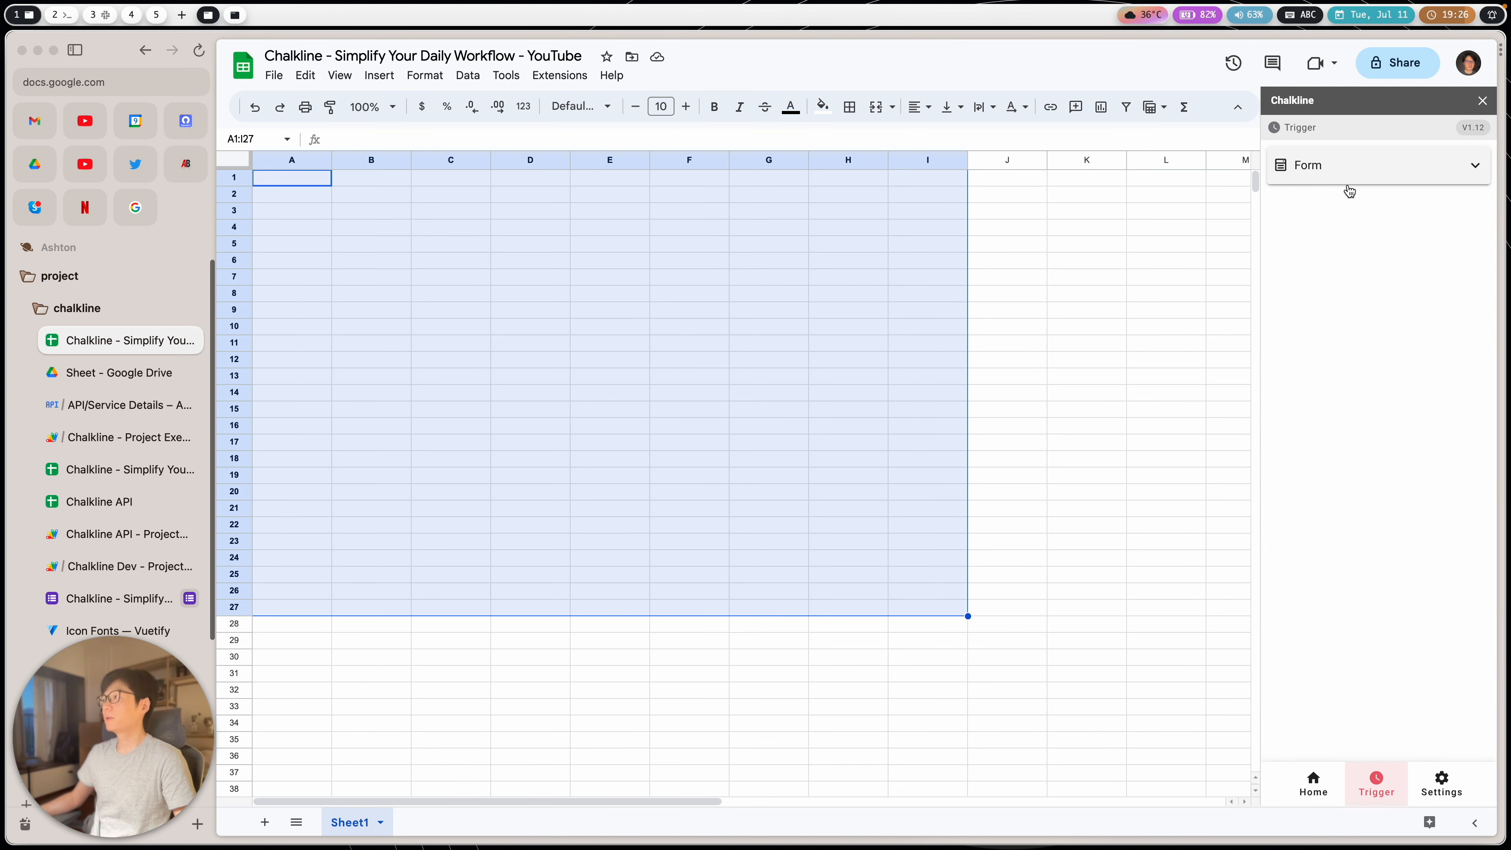
pyautogui.click(1331, 192)
pyautogui.click(1331, 186)
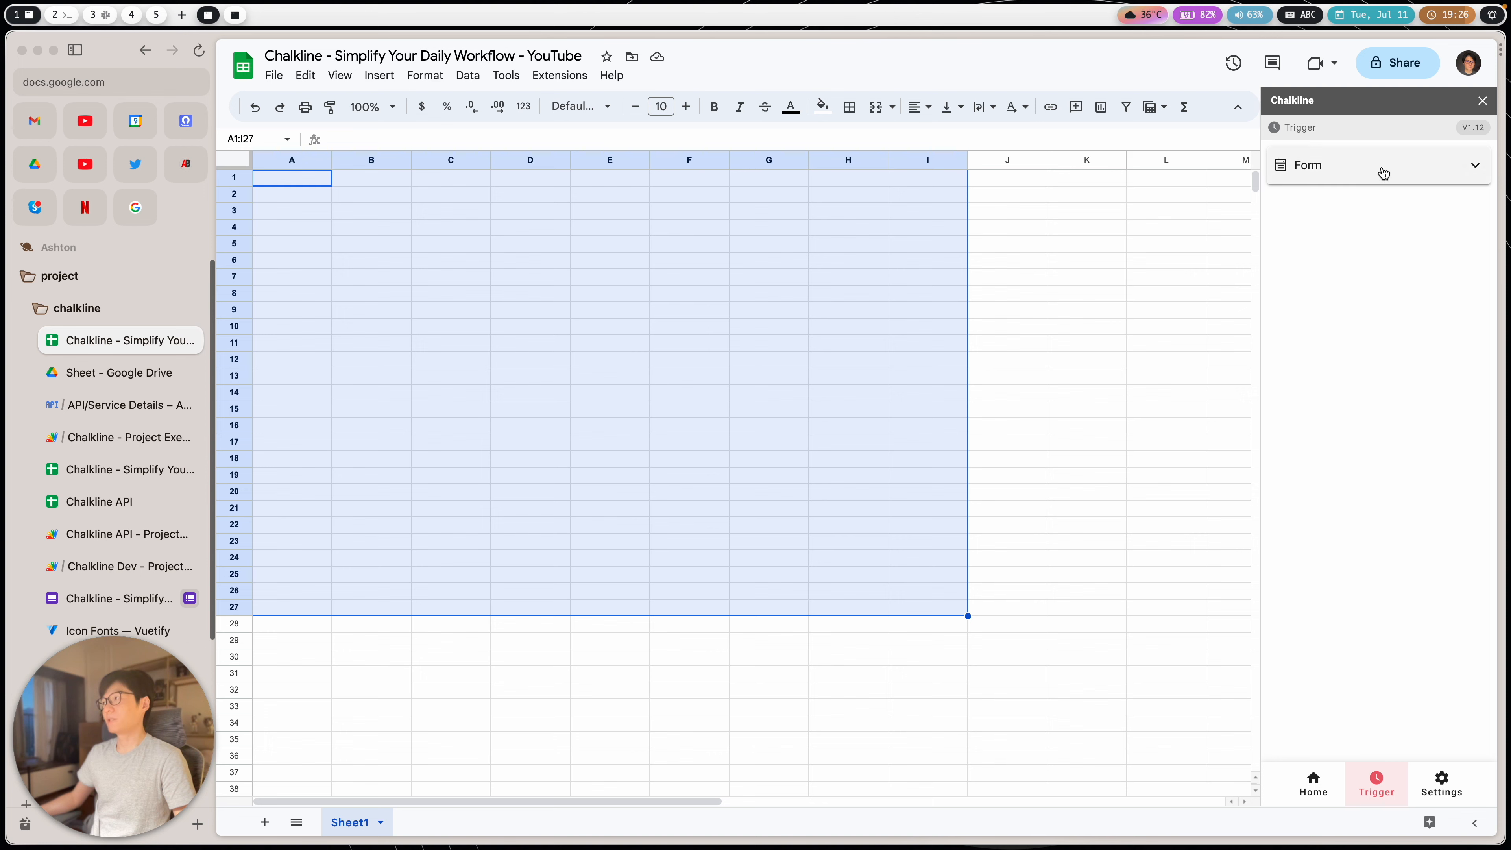
pyautogui.click(1362, 169)
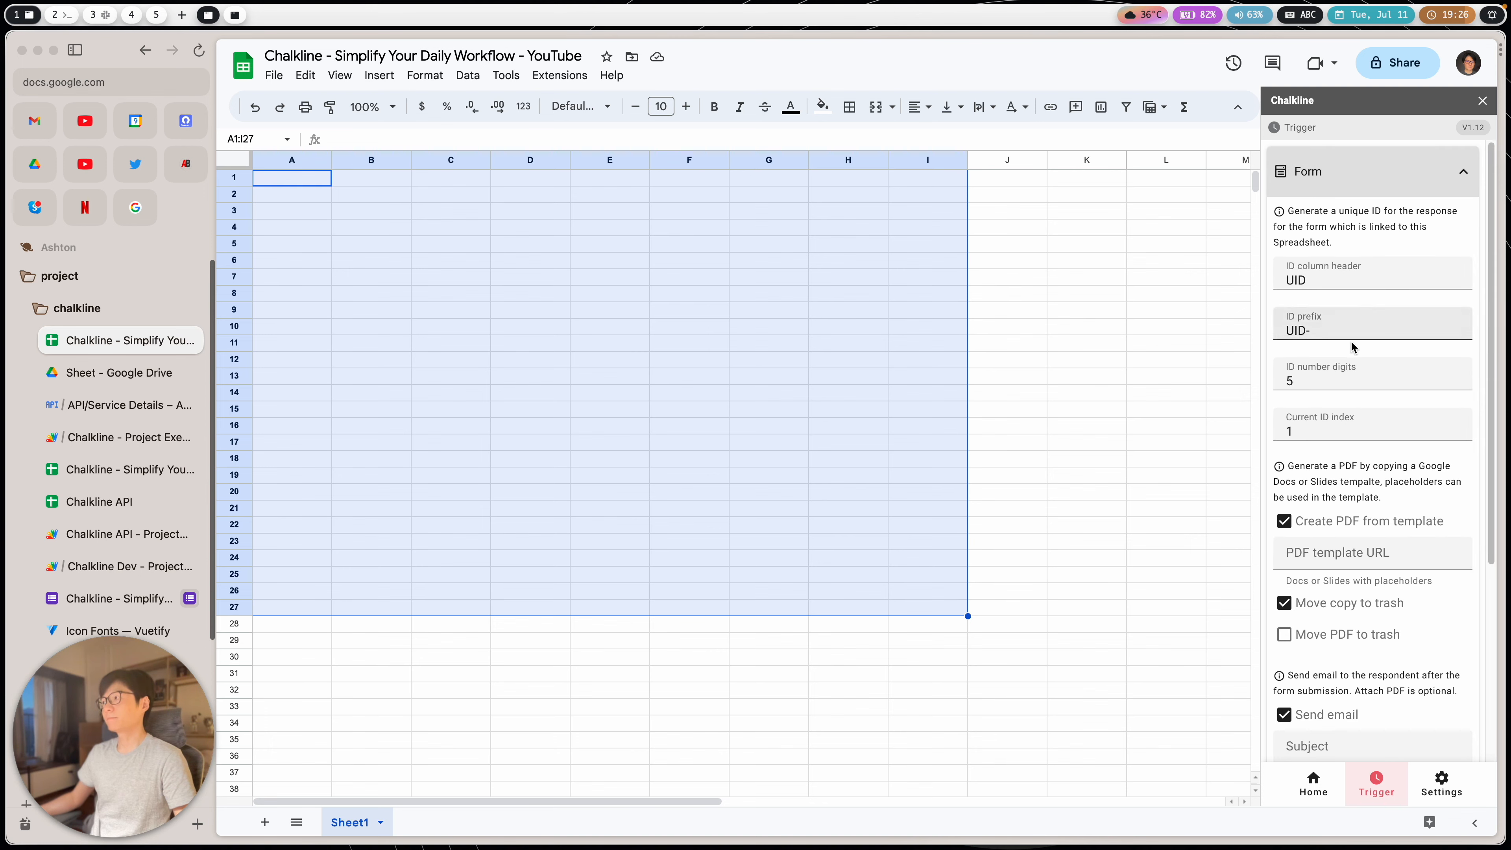
pyautogui.click(1357, 189)
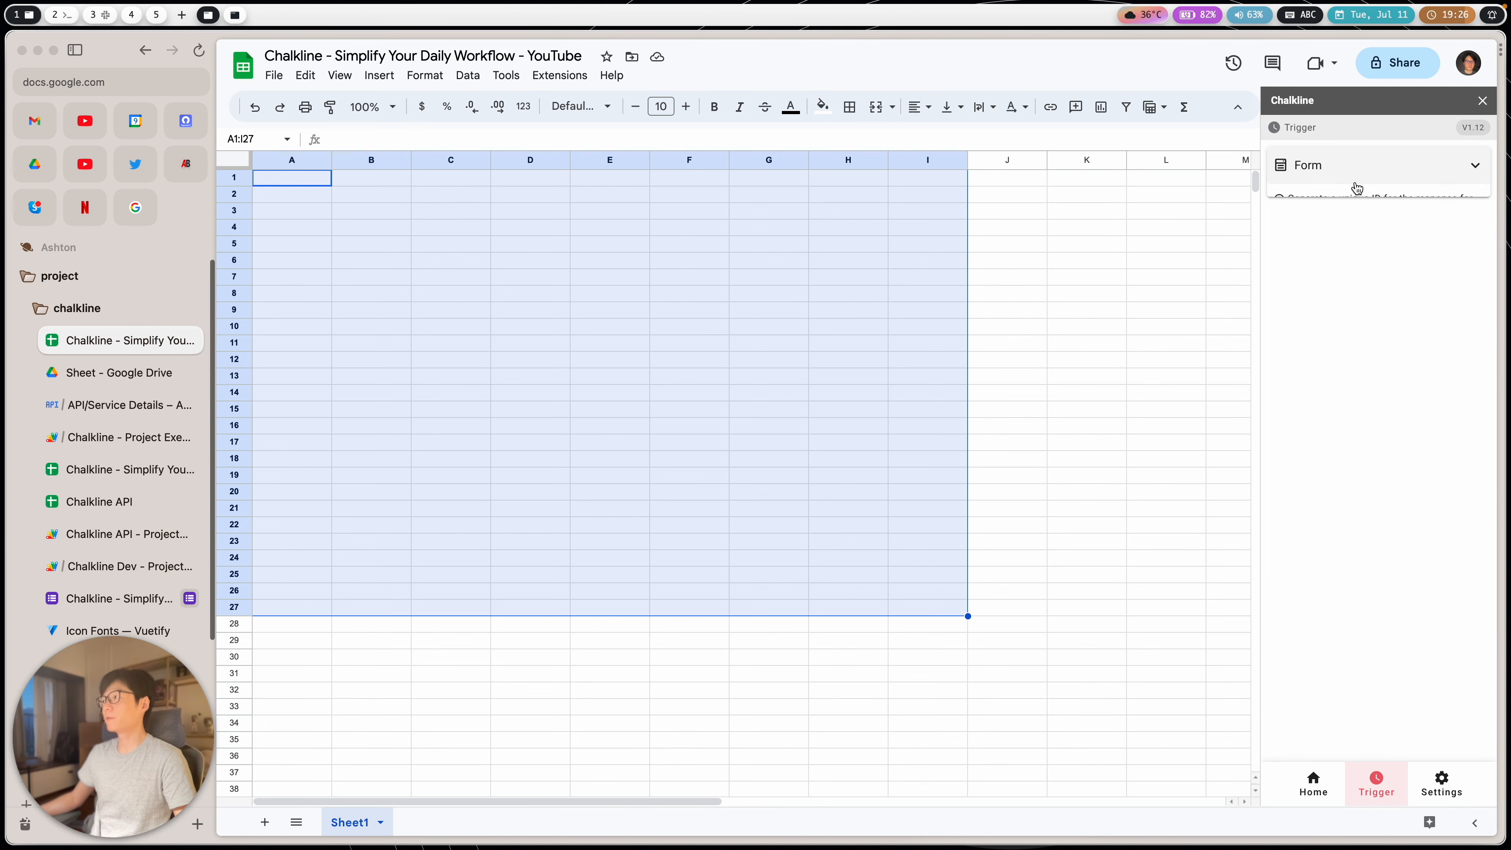
pyautogui.click(1347, 168)
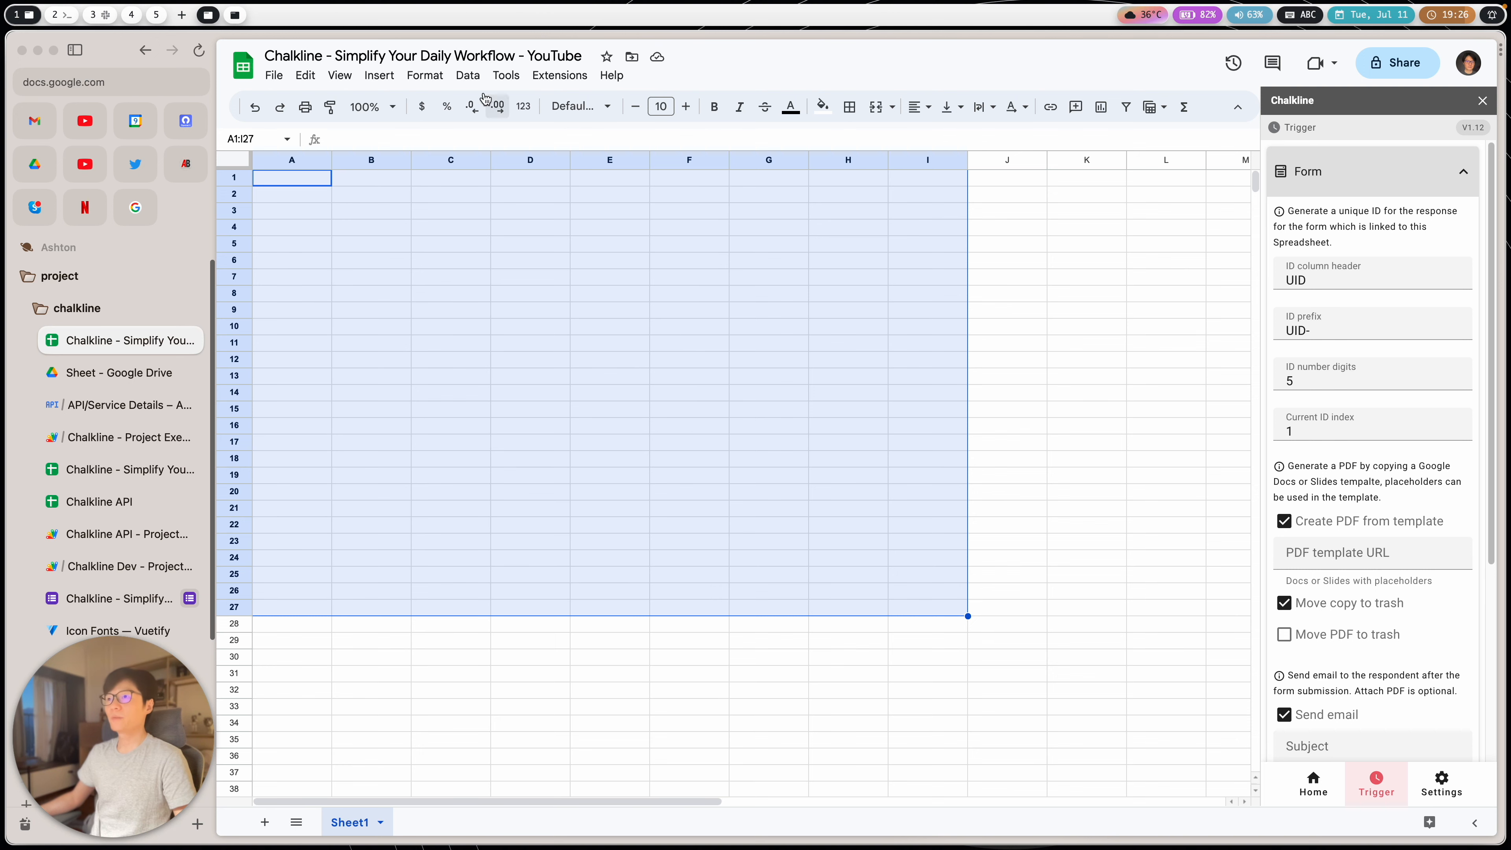
# Step: Create a new form from the spreadsheet and title its first question "Eamil"
pyautogui.click(505, 75)
pyautogui.moveTo(488, 80)
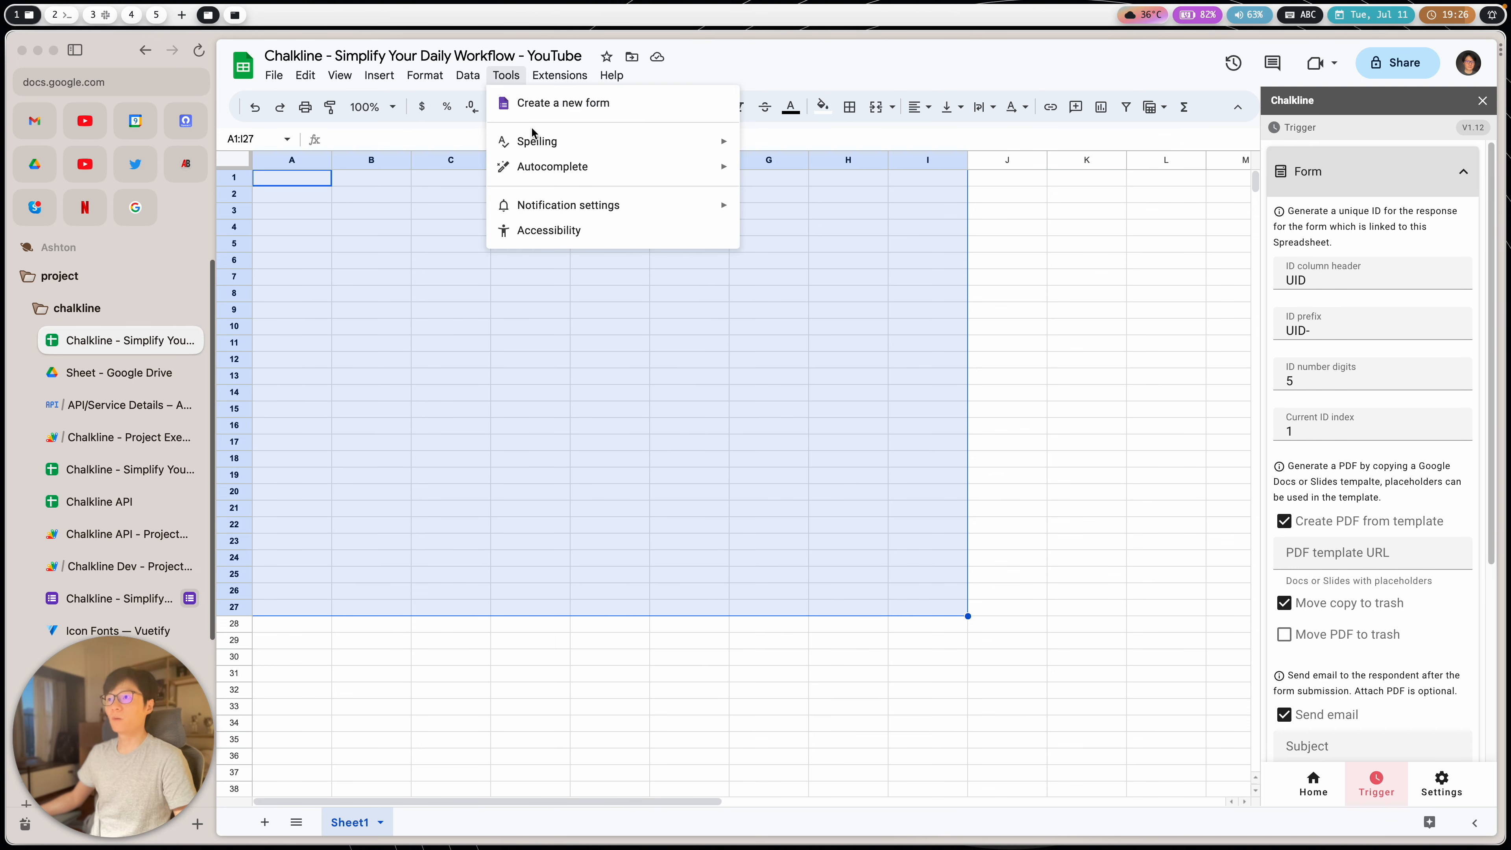
pyautogui.click(547, 103)
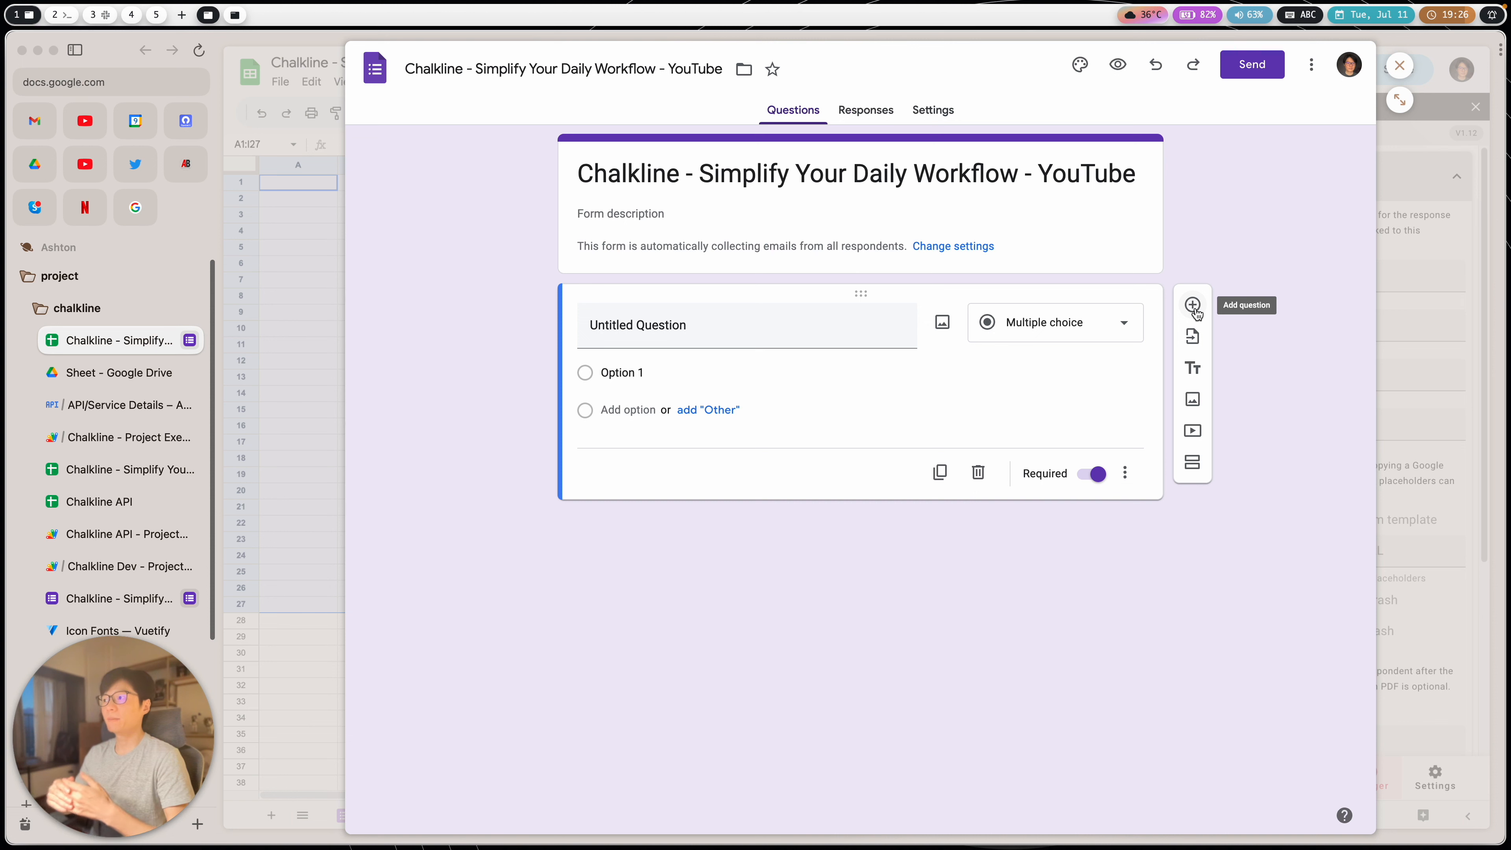
pyautogui.click(734, 327)
pyautogui.write('Eamil')
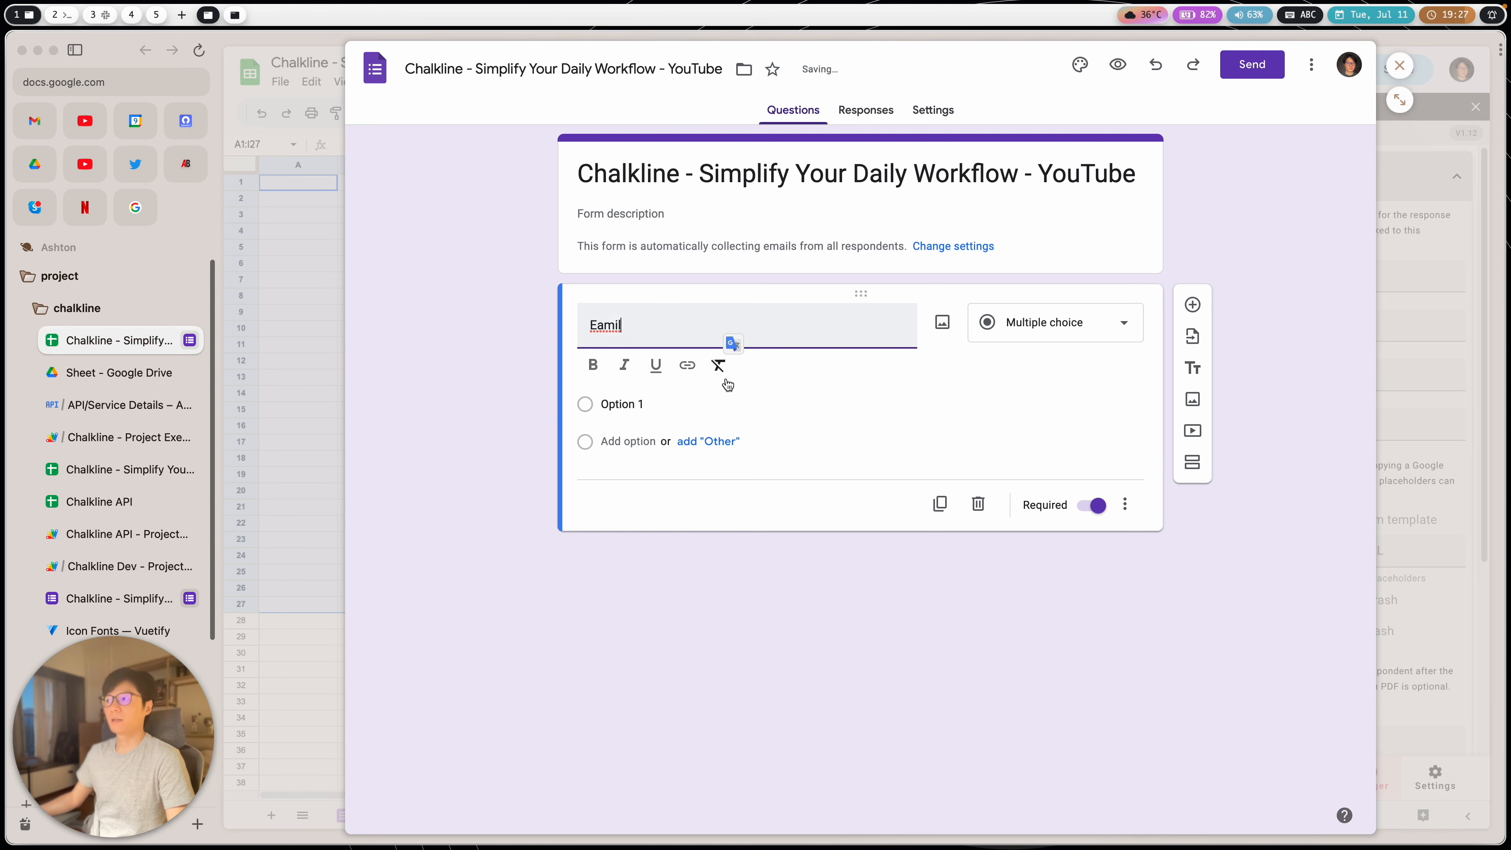
# Step: Examine the form's response settings, including the available options for collecting email addresses
pyautogui.click(969, 245)
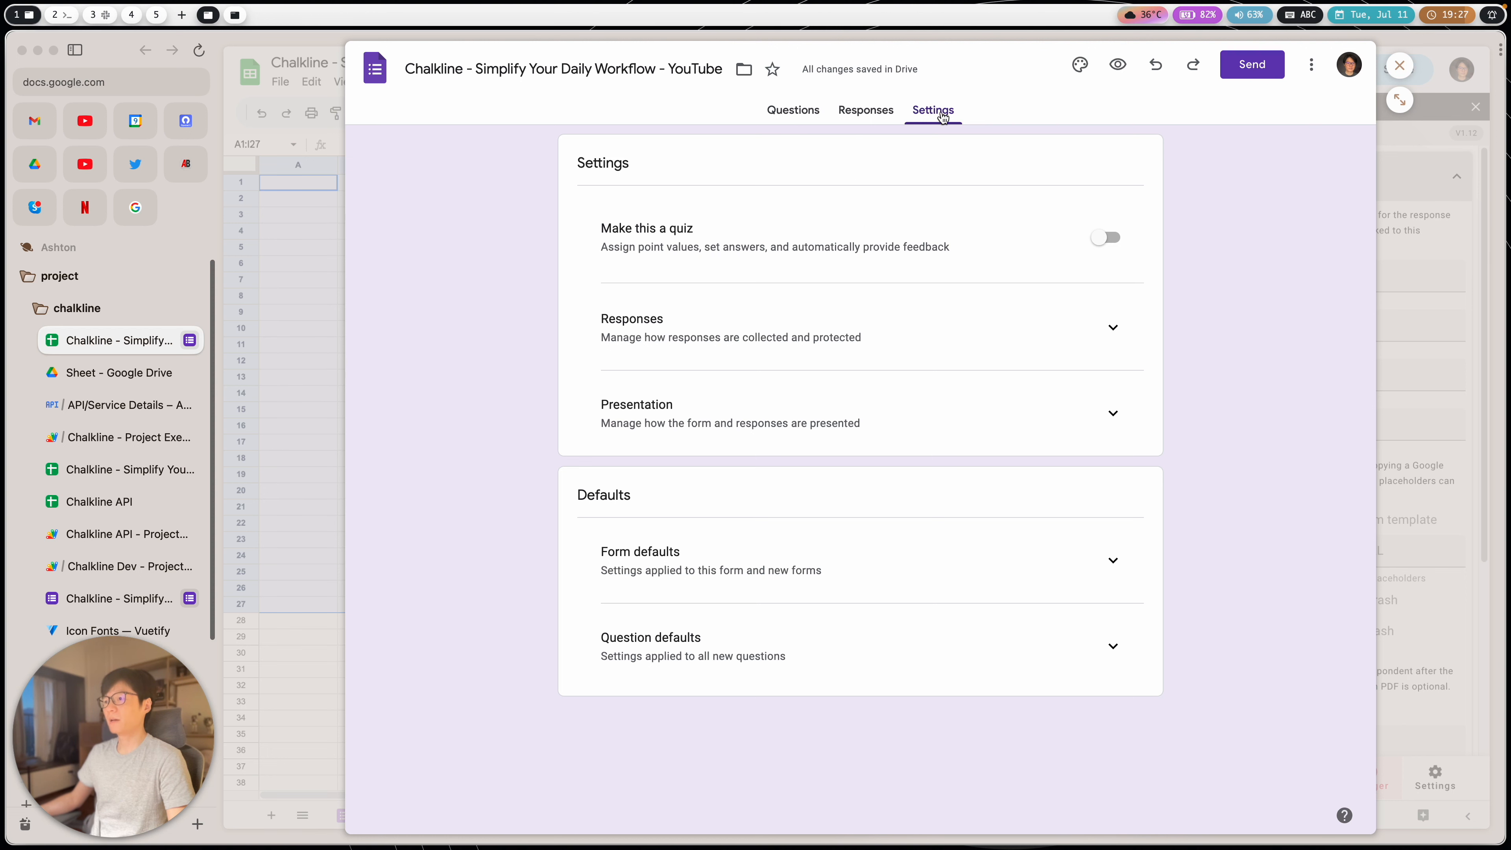
pyautogui.click(1311, 67)
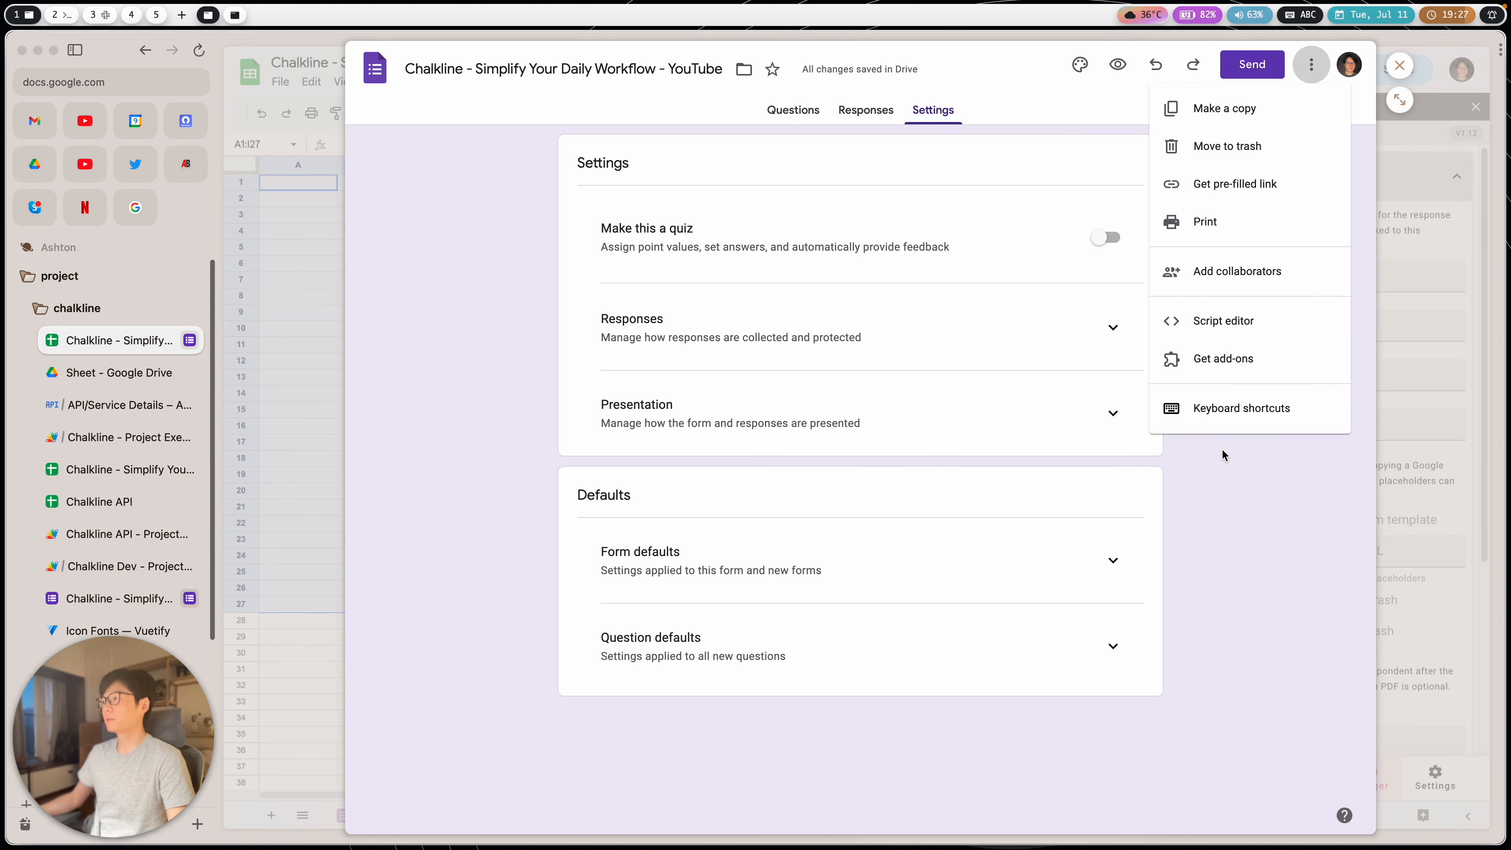
pyautogui.click(1215, 491)
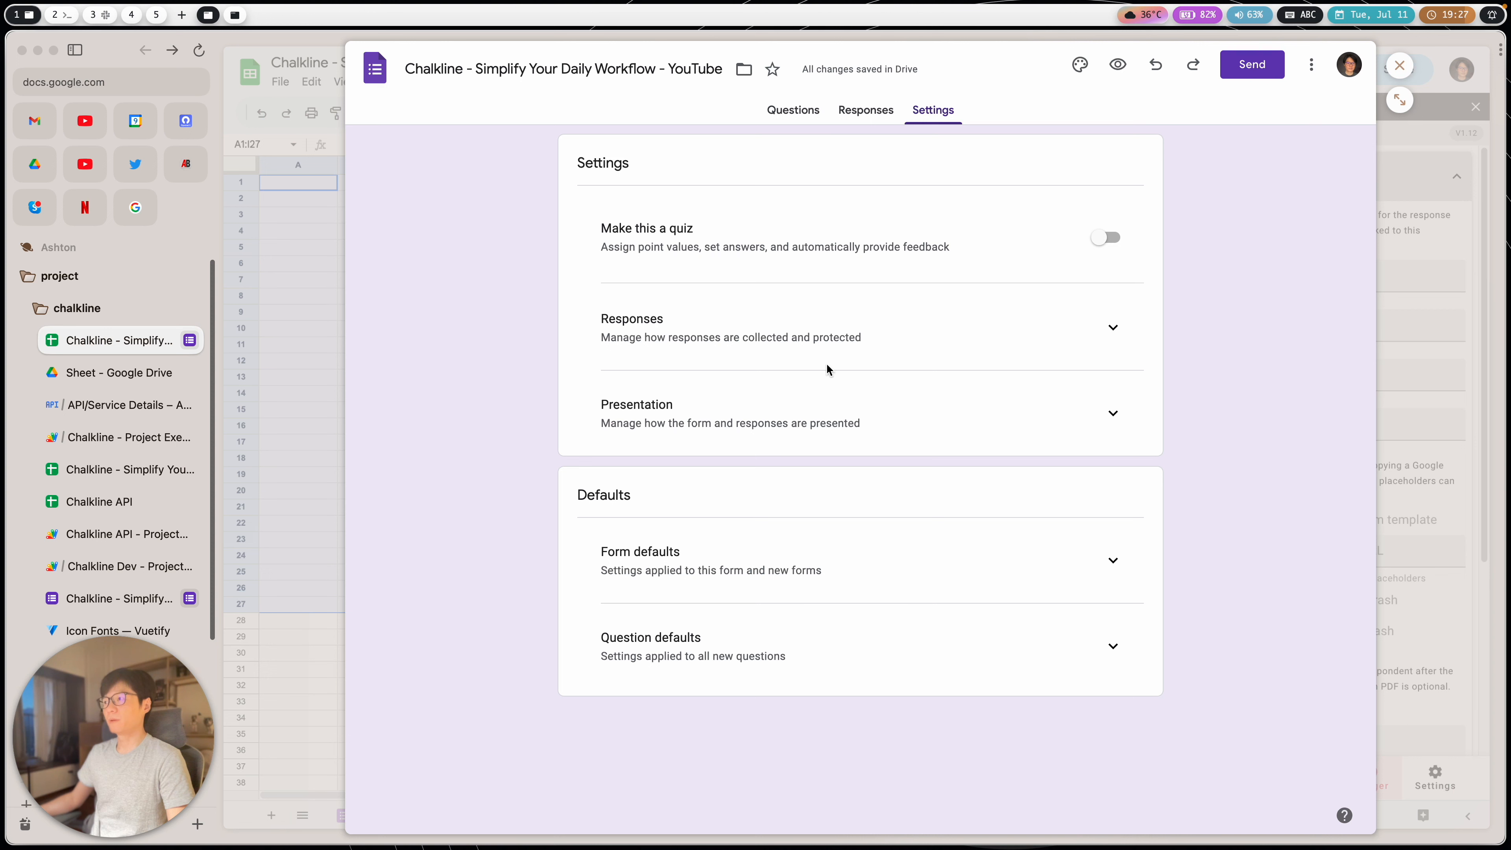
pyautogui.click(1107, 329)
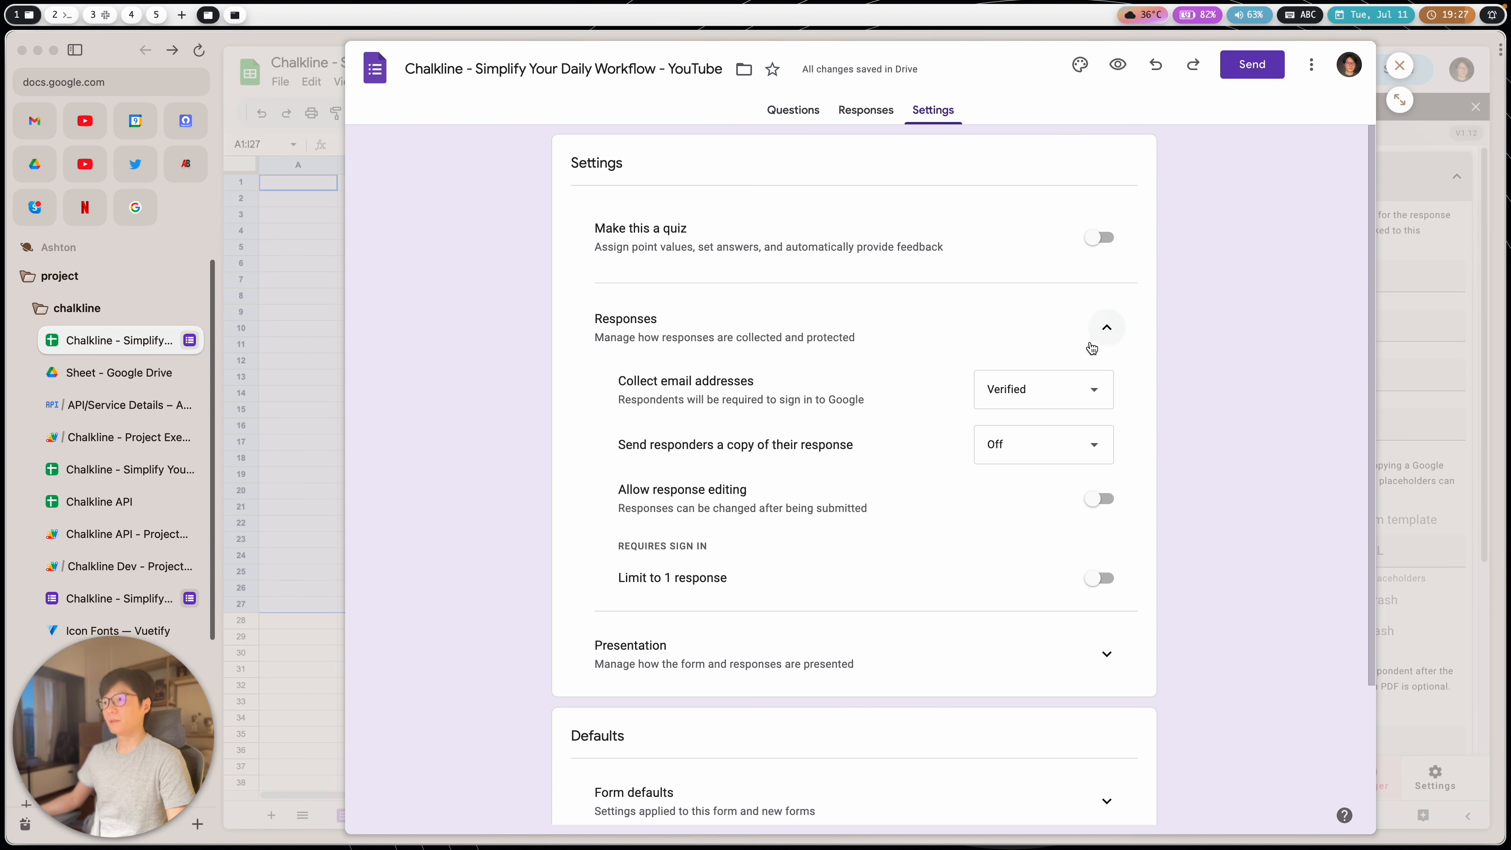
pyautogui.click(1086, 390)
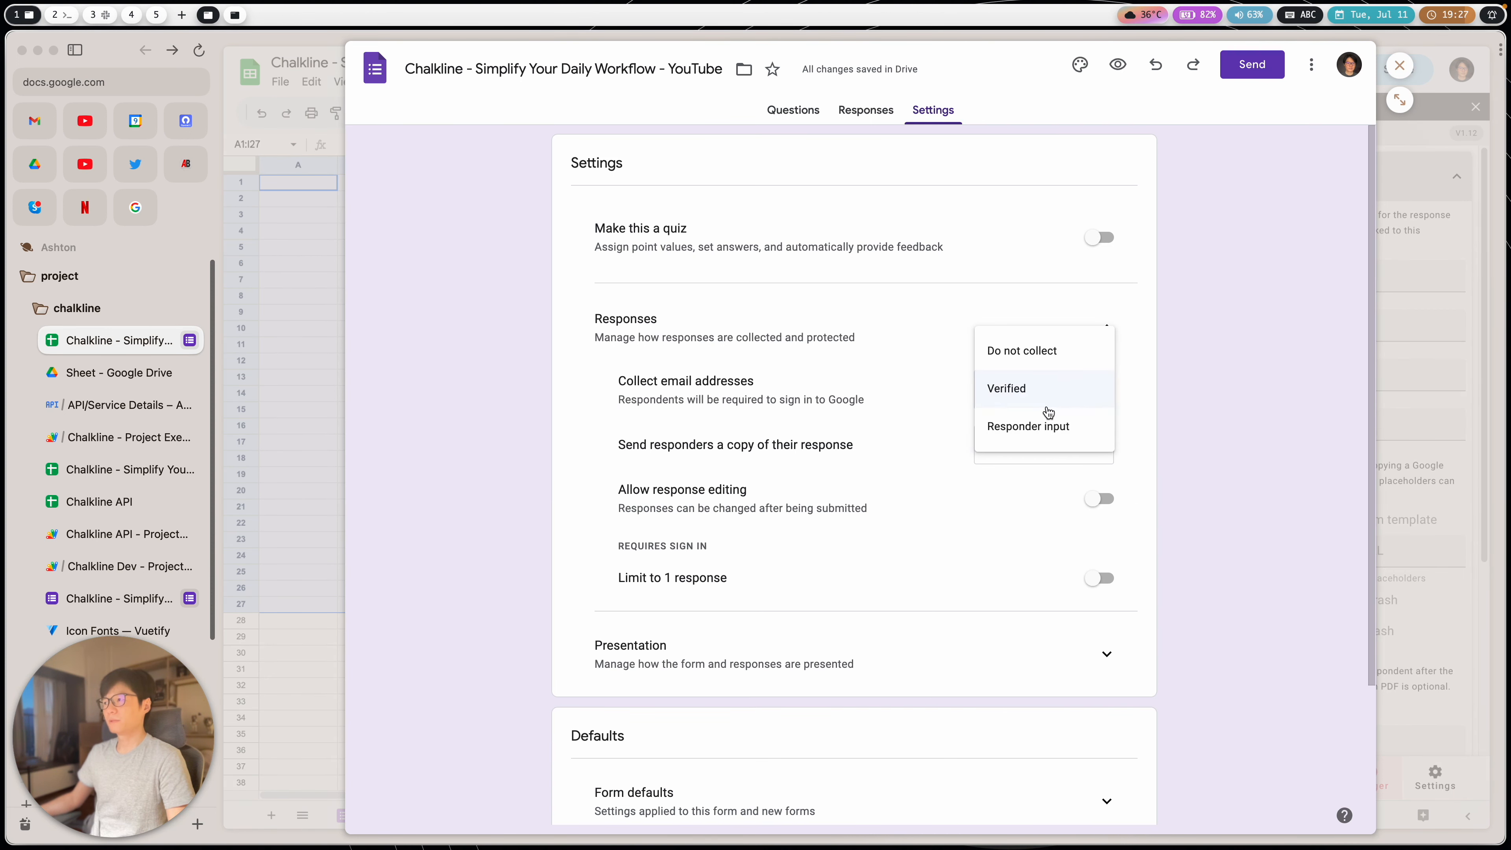
pyautogui.click(1029, 395)
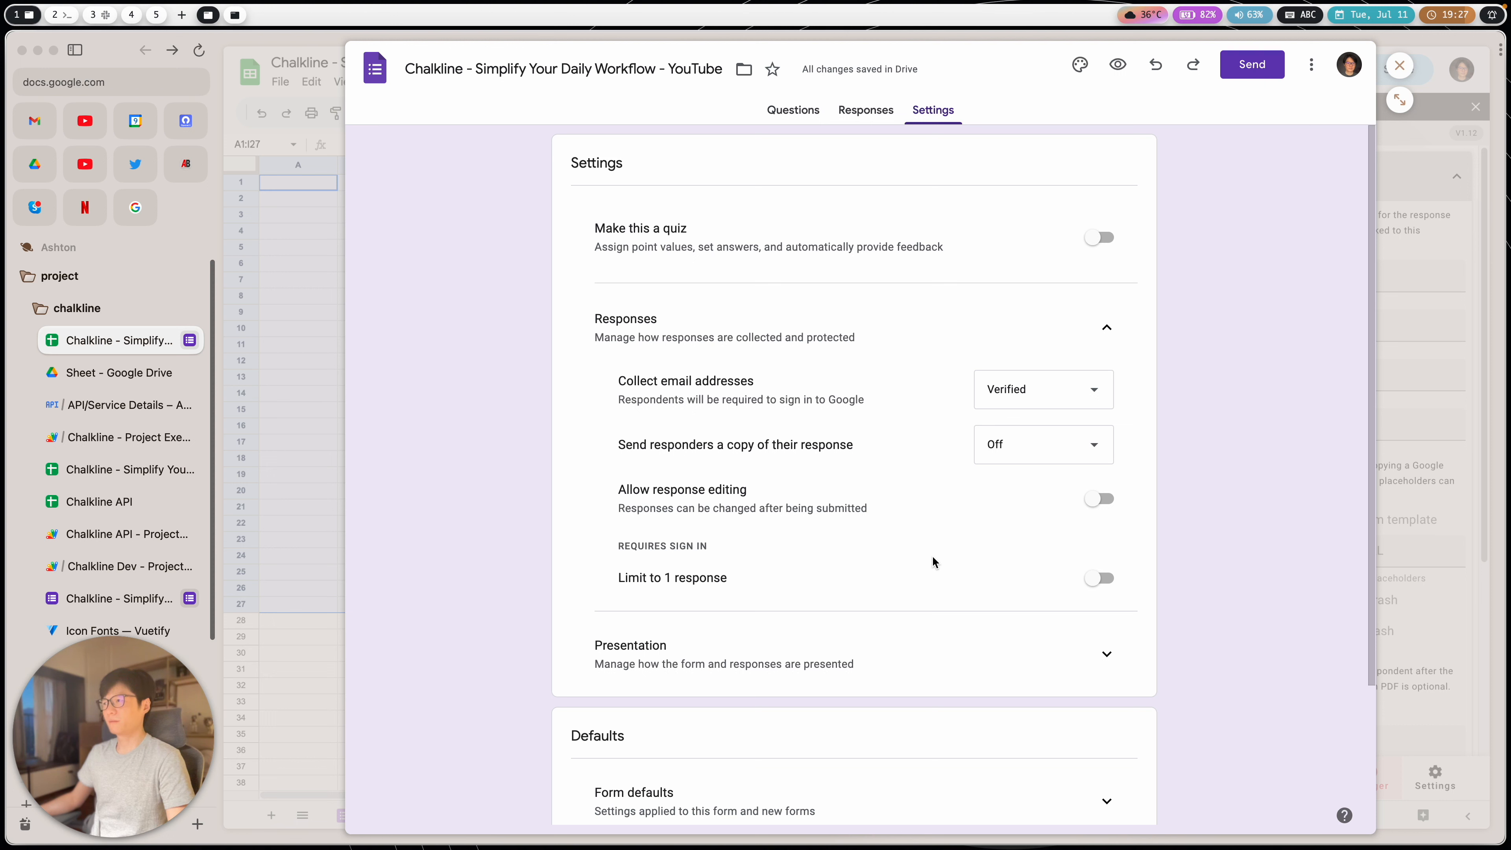
pyautogui.scroll(-3, 933, 561)
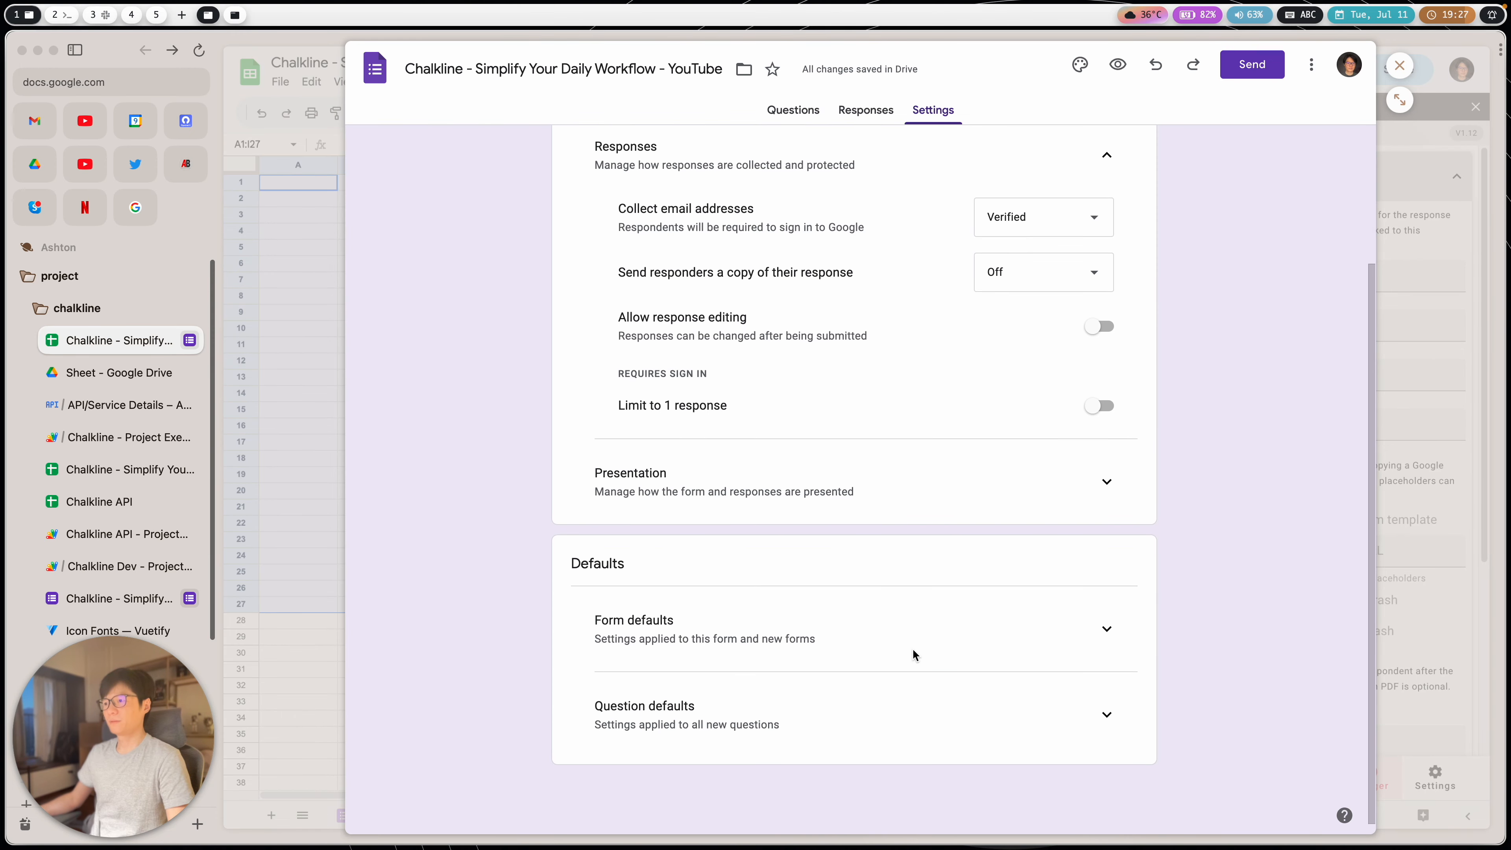
pyautogui.scroll(3, 904, 643)
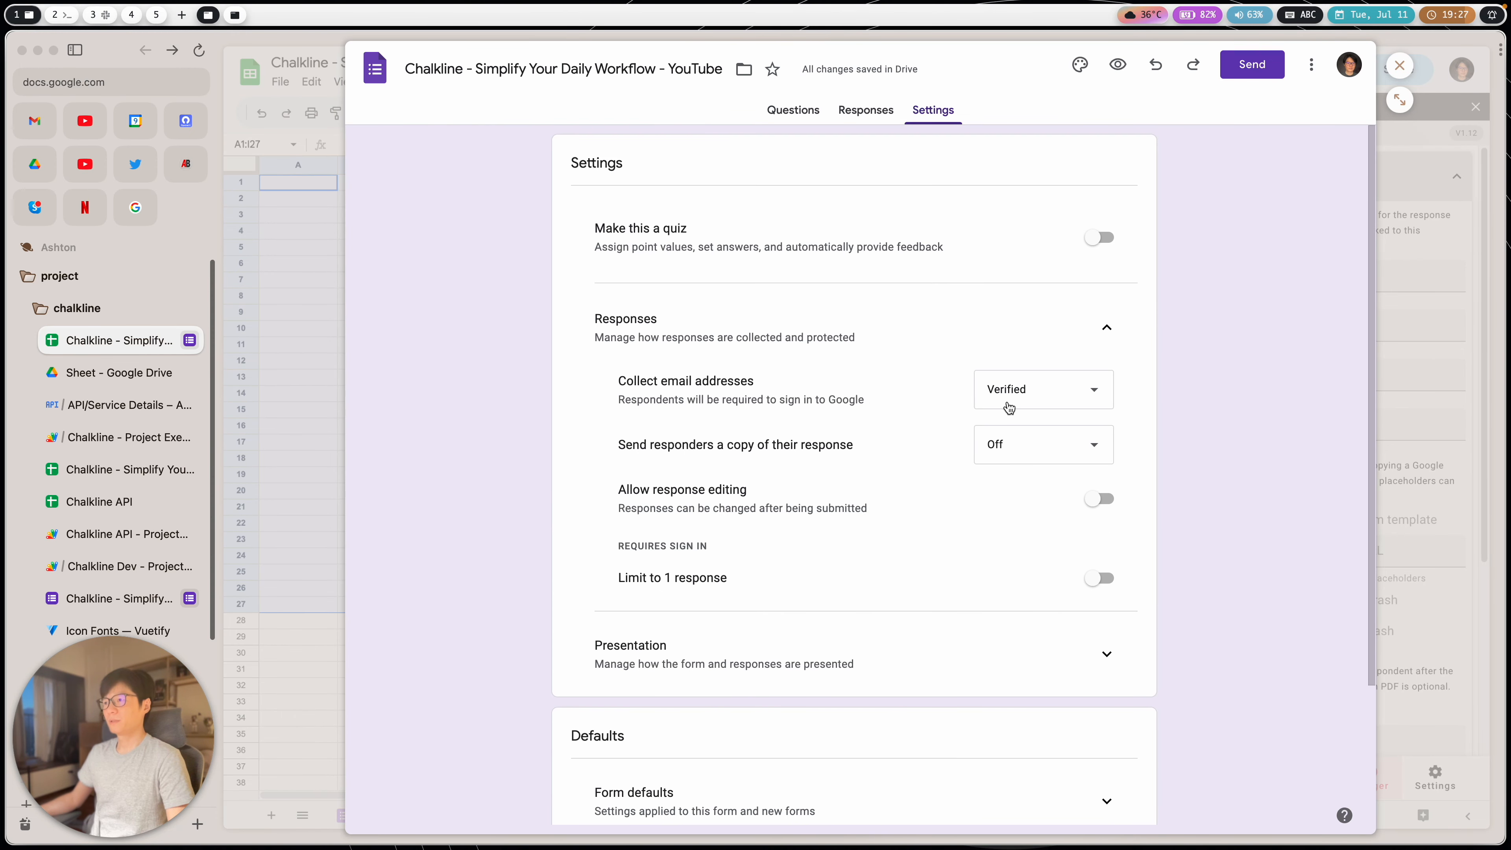
# Step: Try Responder input for collecting email addresses and return the option to Verified
pyautogui.click(999, 389)
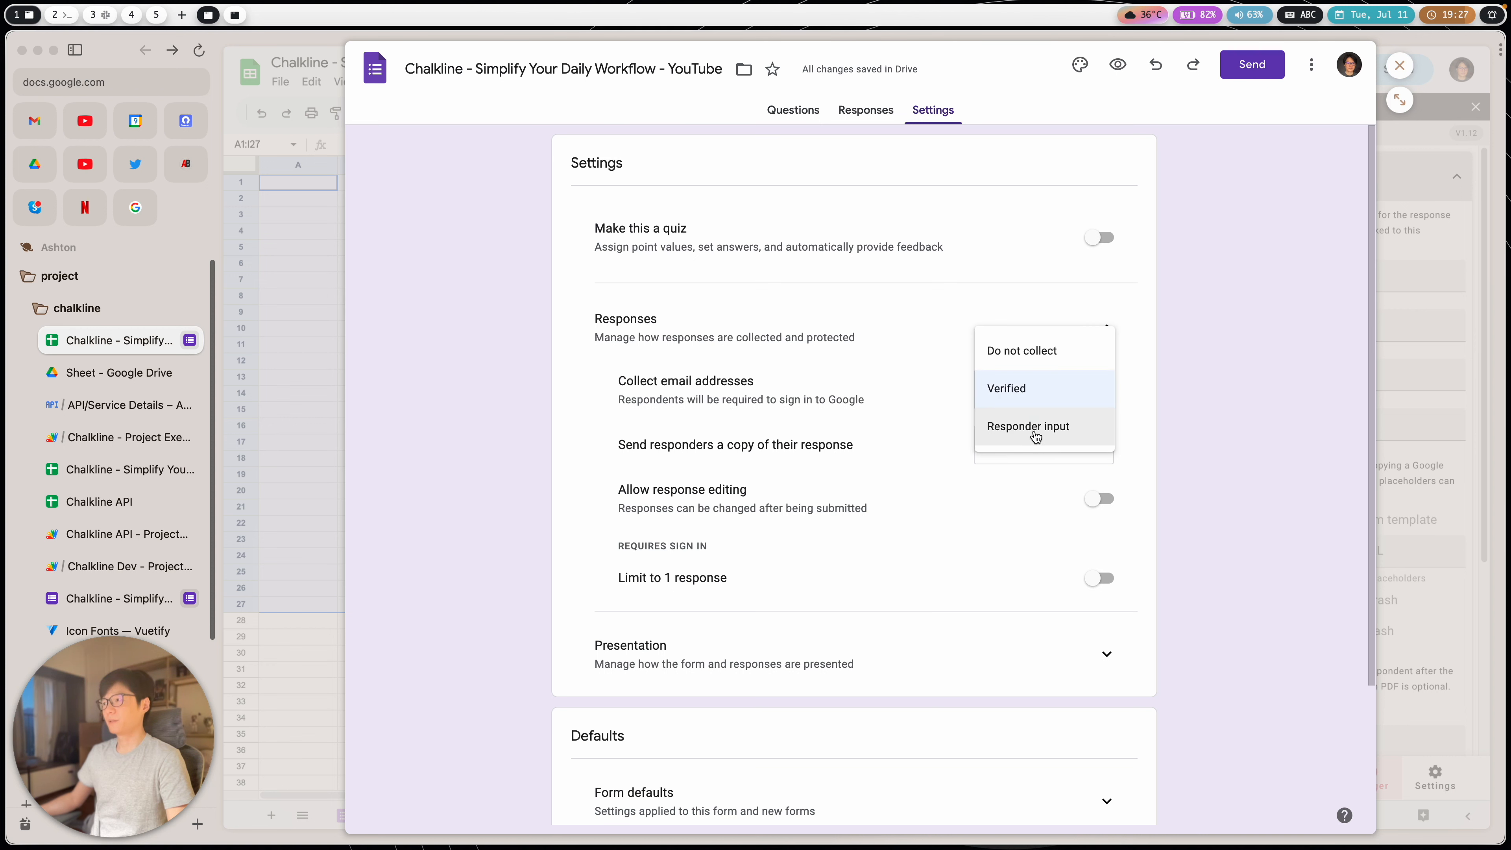
pyautogui.click(1027, 428)
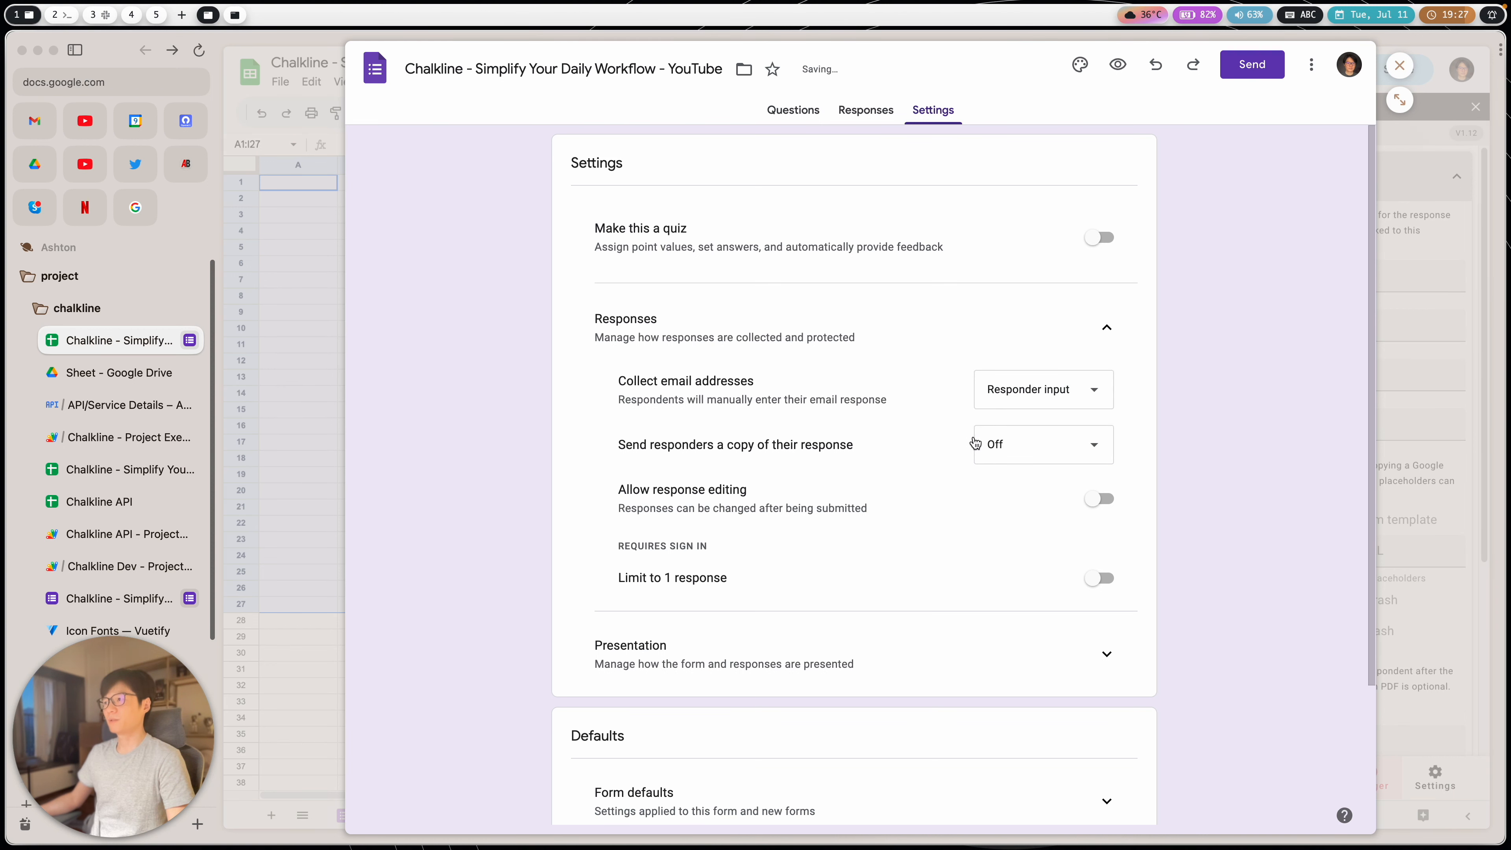
pyautogui.click(1038, 389)
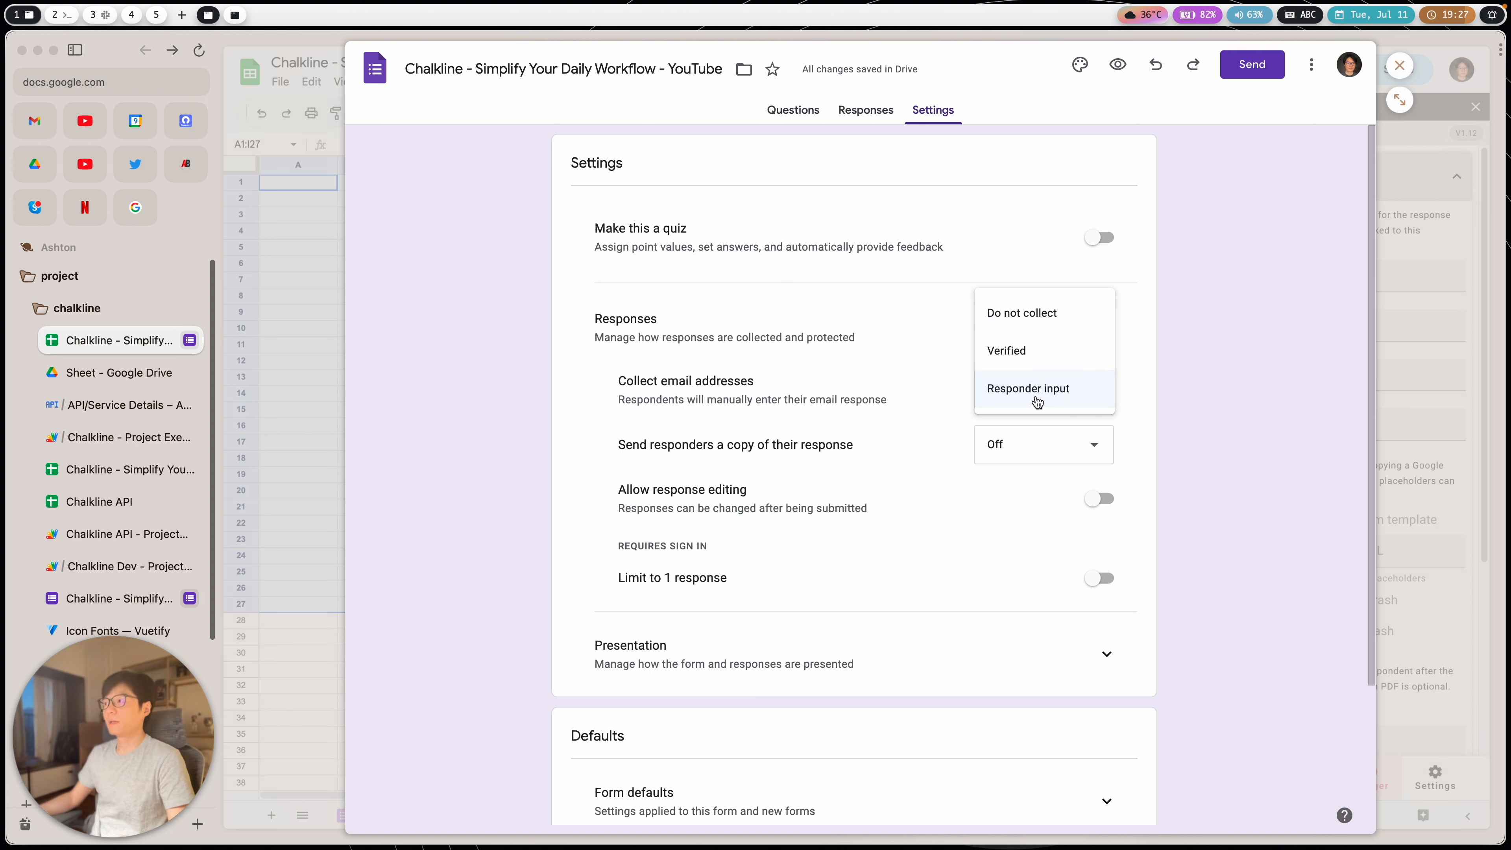
pyautogui.click(1009, 353)
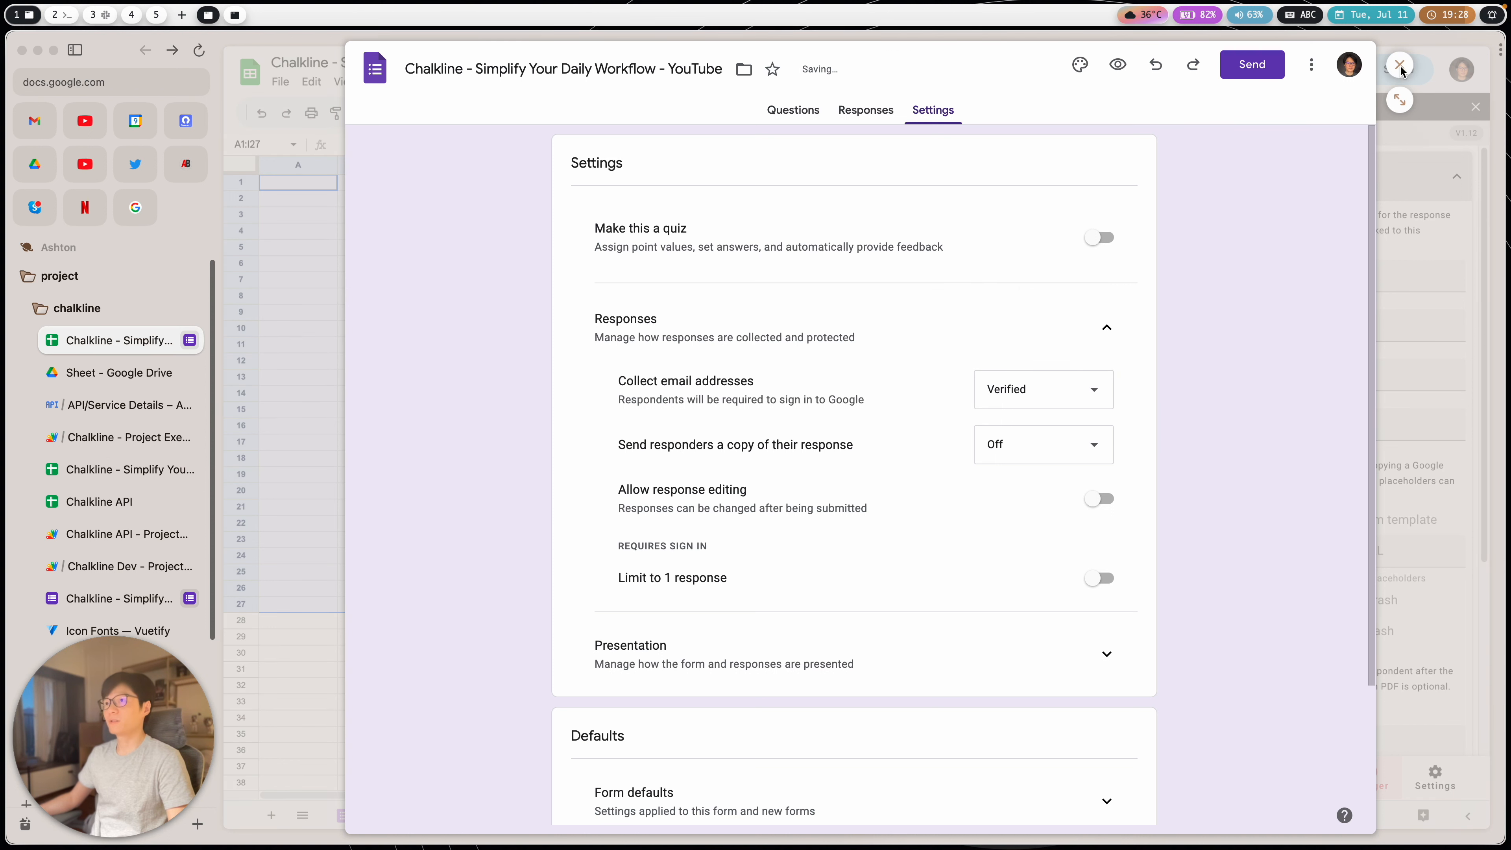
# Step: Retitle the form's first question "Name" and change its type to Short answer
pyautogui.click(801, 113)
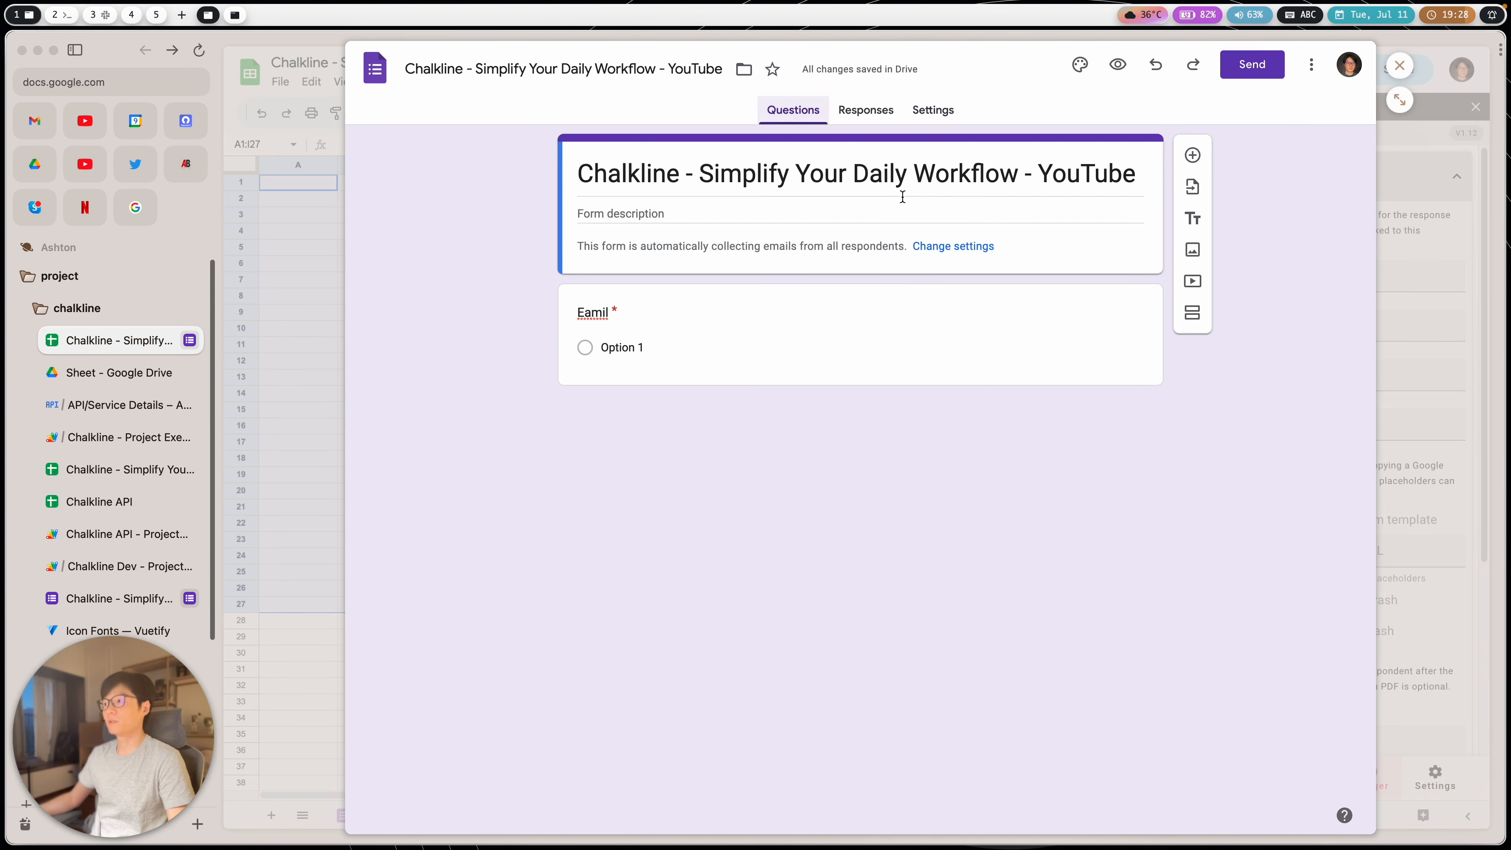
pyautogui.click(651, 346)
pyautogui.click(634, 324)
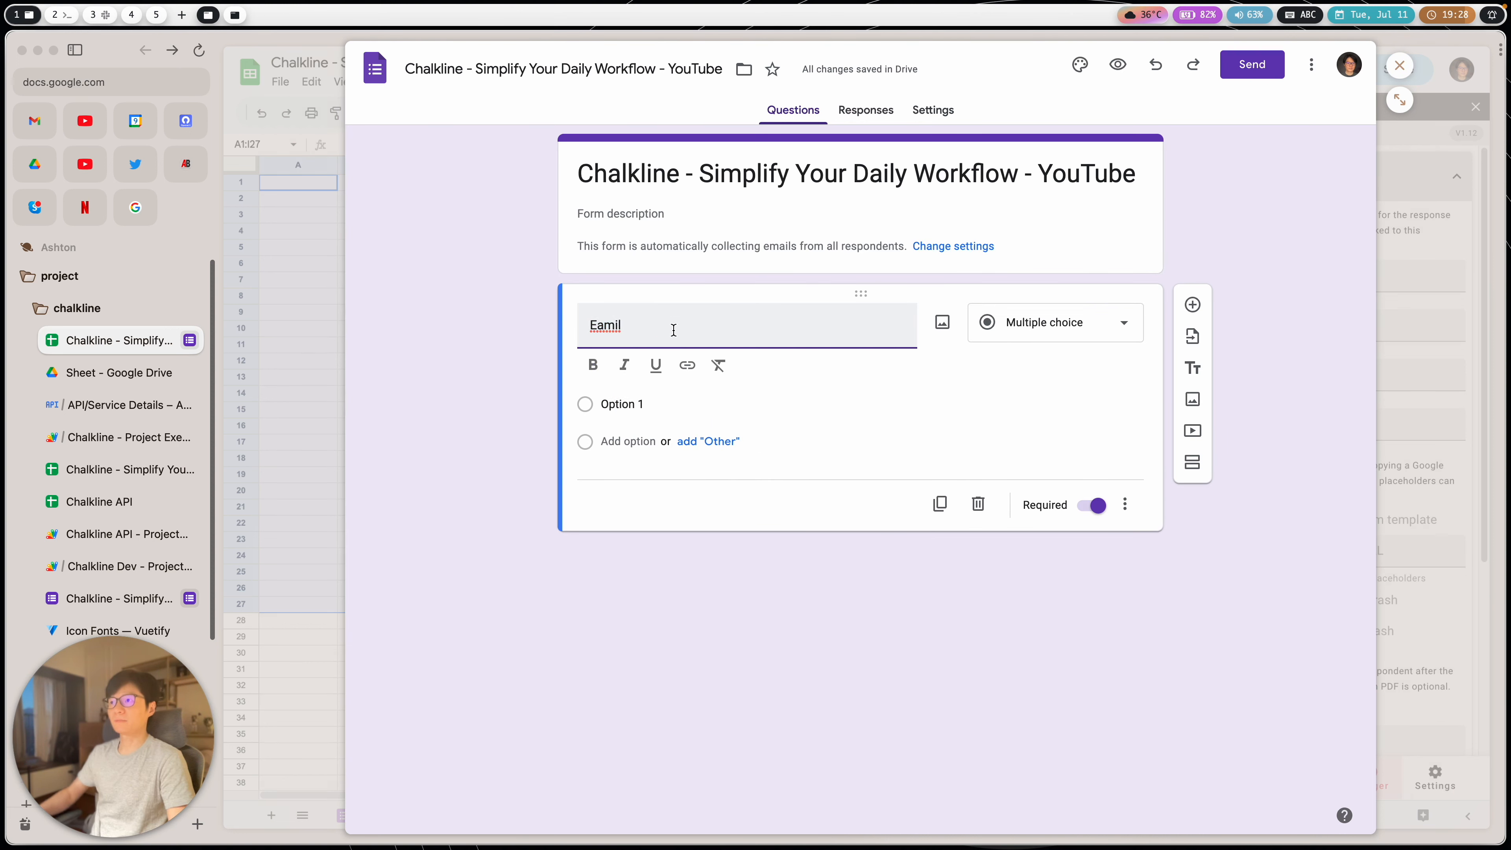
pyautogui.press('BackSpace')
pyautogui.press('BackSpace')
pyautogui.press('BackSpace')
pyautogui.press('BackSpace')
pyautogui.press('BackSpace')
pyautogui.write('Name')
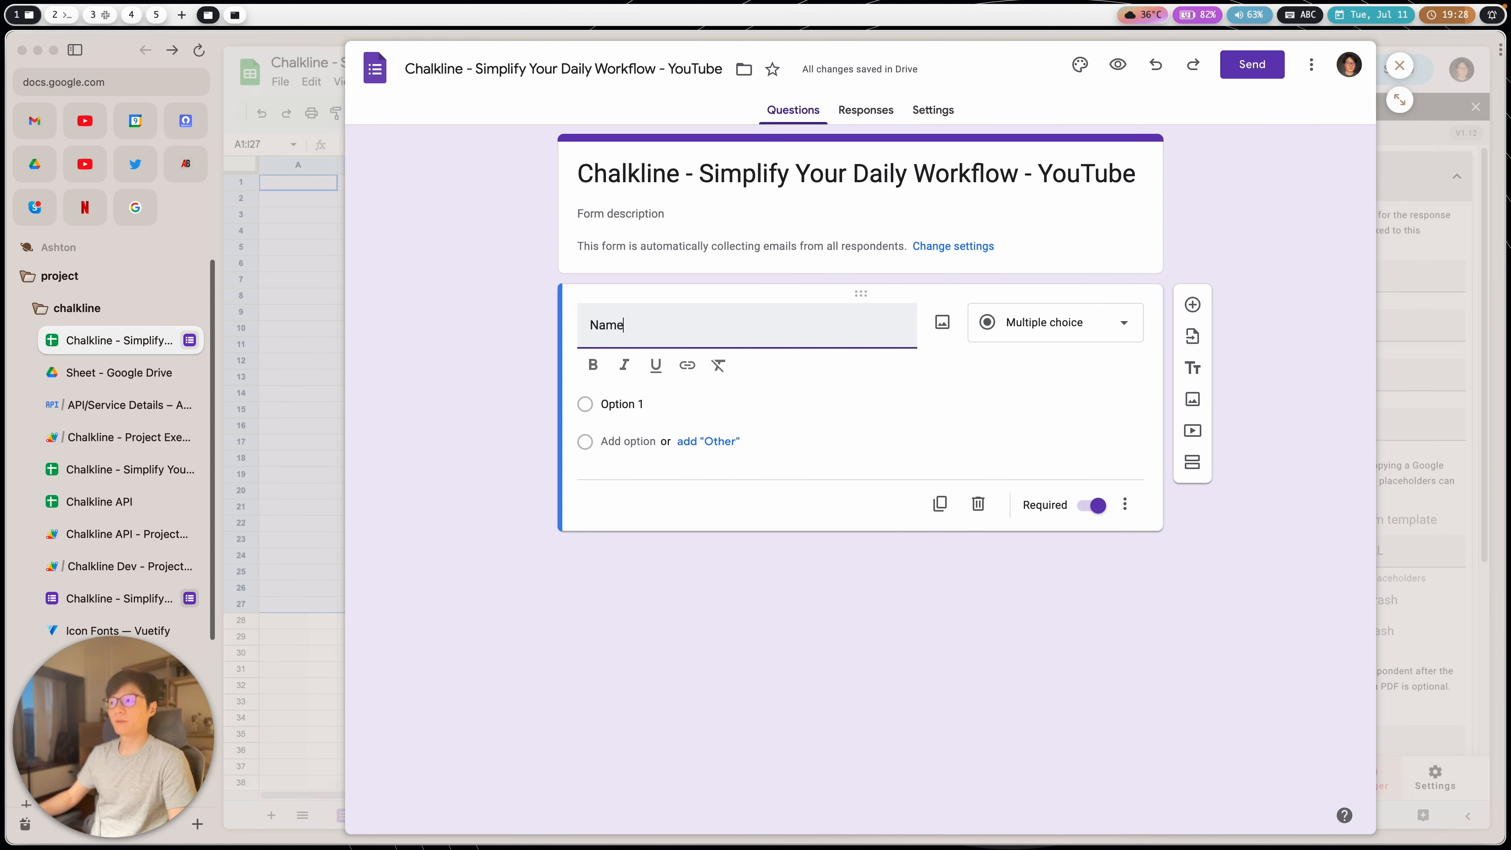
pyautogui.click(1038, 324)
pyautogui.click(1041, 343)
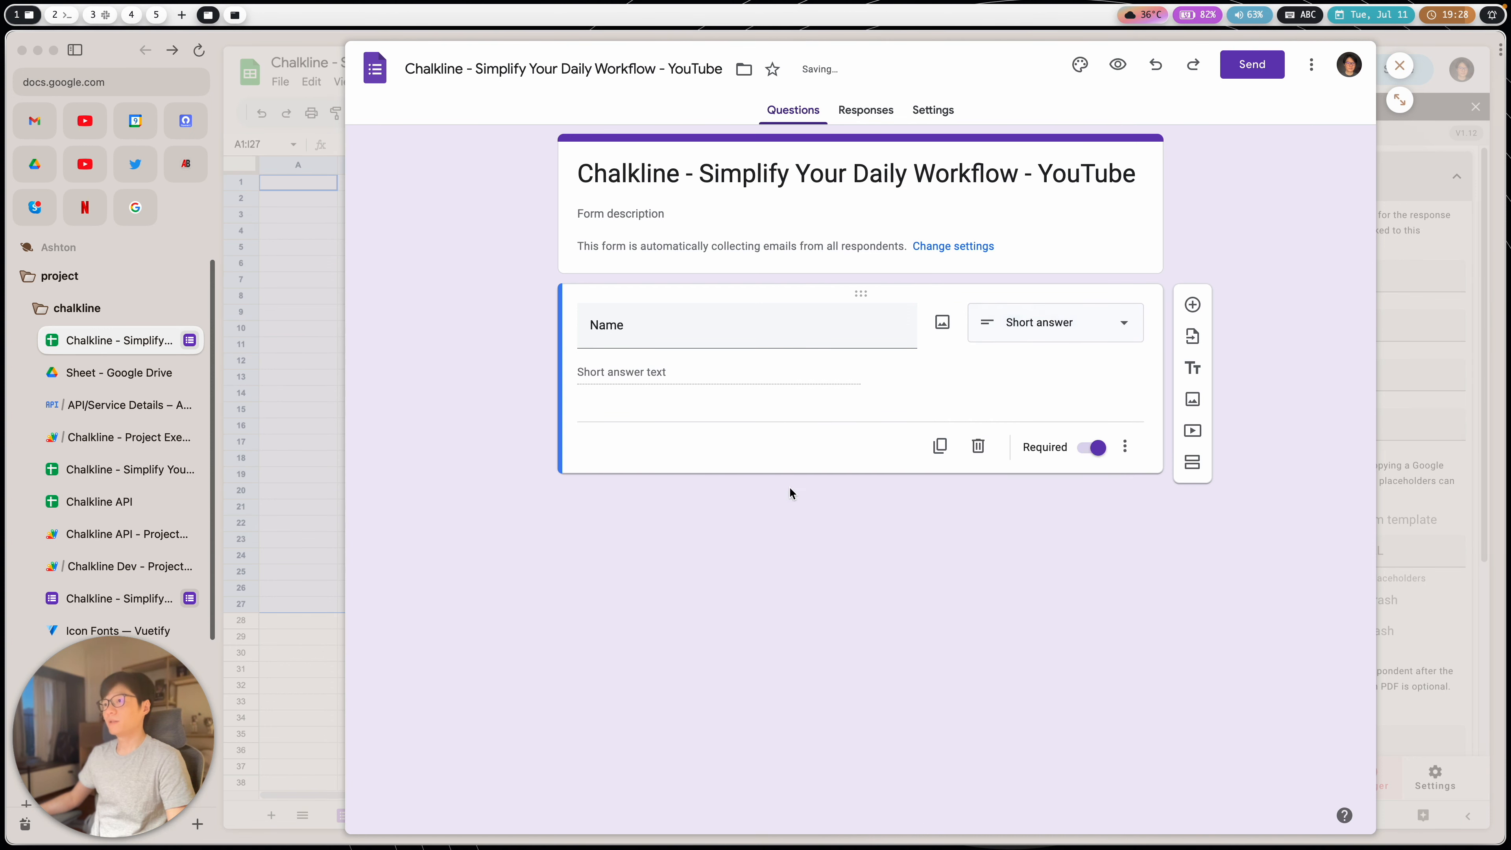
# Step: Duplicate the Name question and title the copy "Note", keeping the Short answer type
pyautogui.click(939, 446)
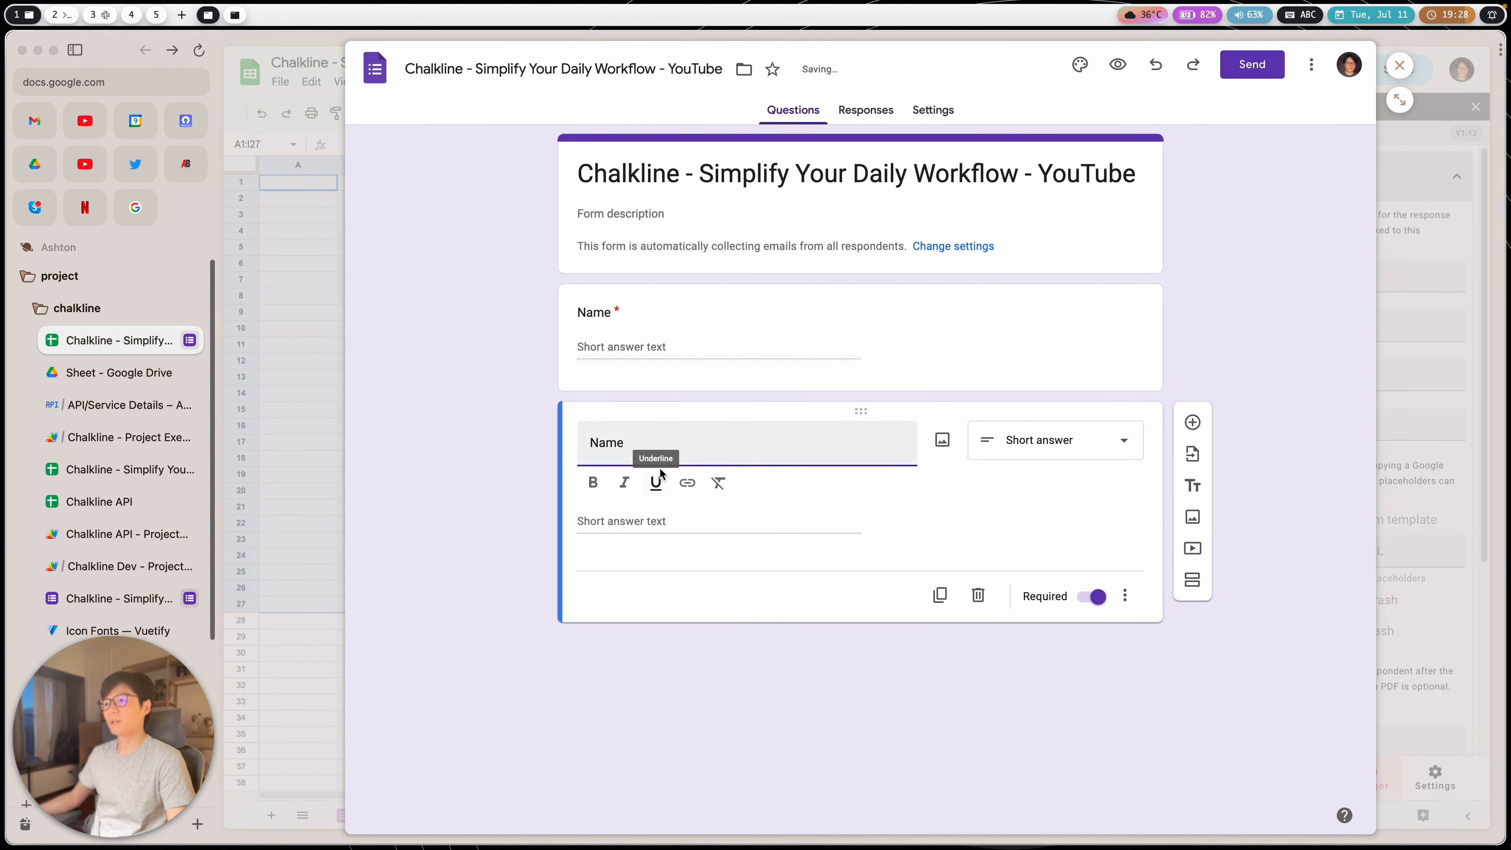
pyautogui.doubleClick(613, 443)
pyautogui.press('BackSpace')
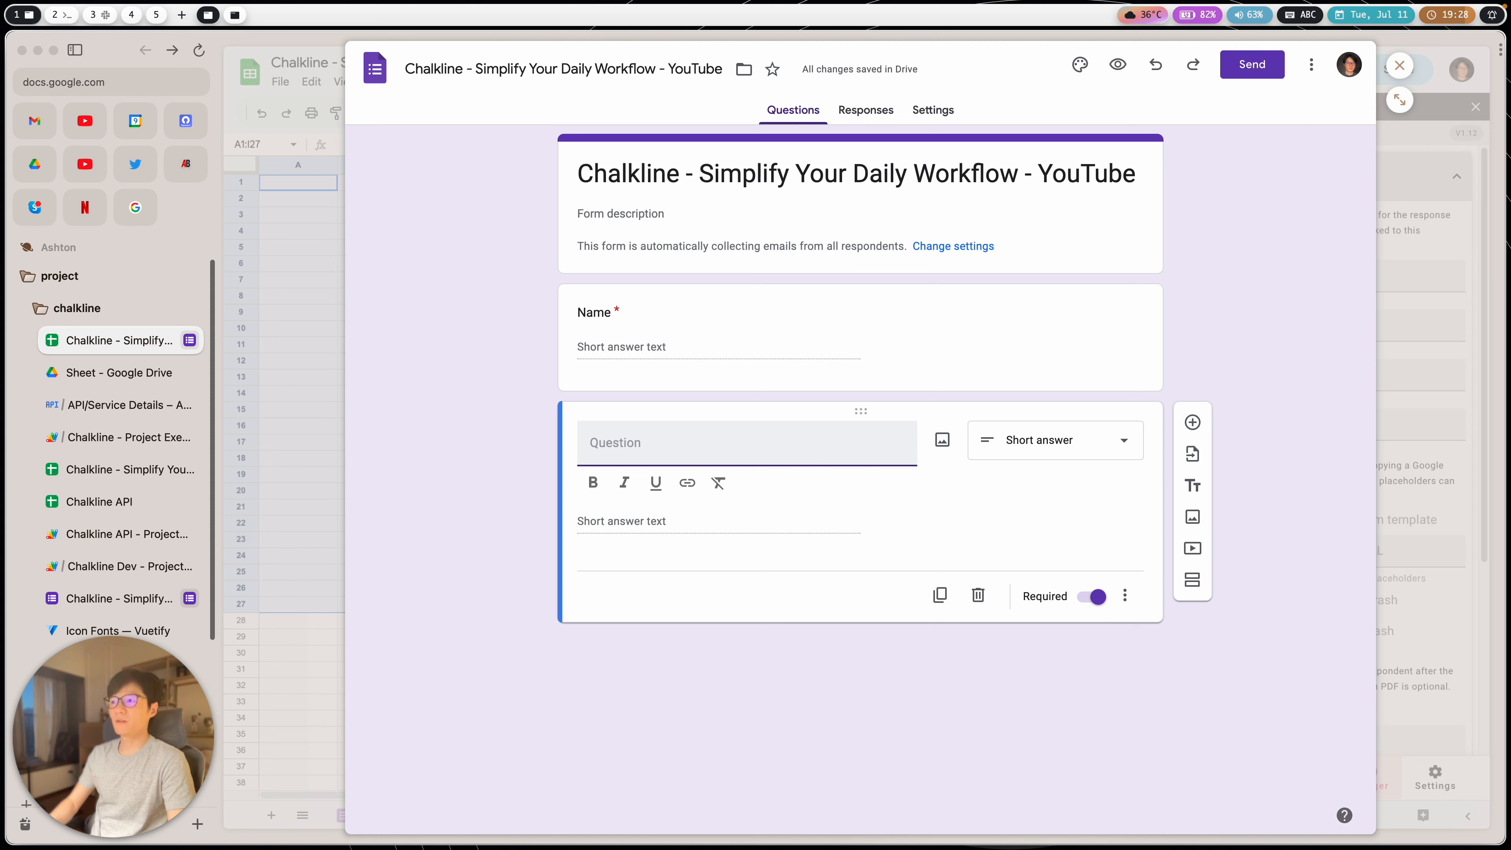
pyautogui.write('This')
pyautogui.press('BackSpace')
pyautogui.press('BackSpace')
pyautogui.press('BackSpace')
pyautogui.press('BackSpace')
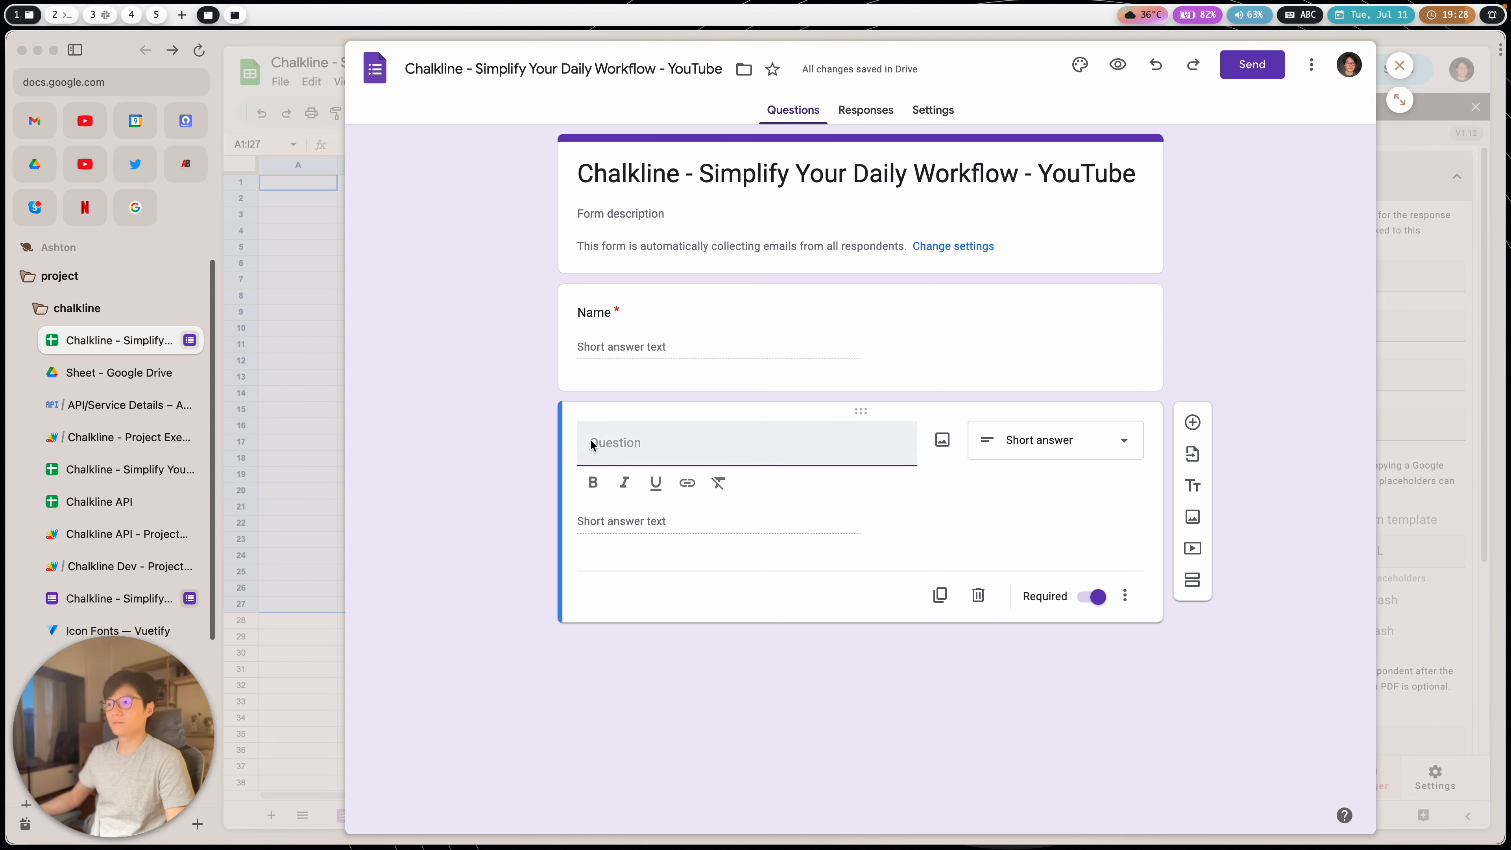
pyautogui.write('Note')
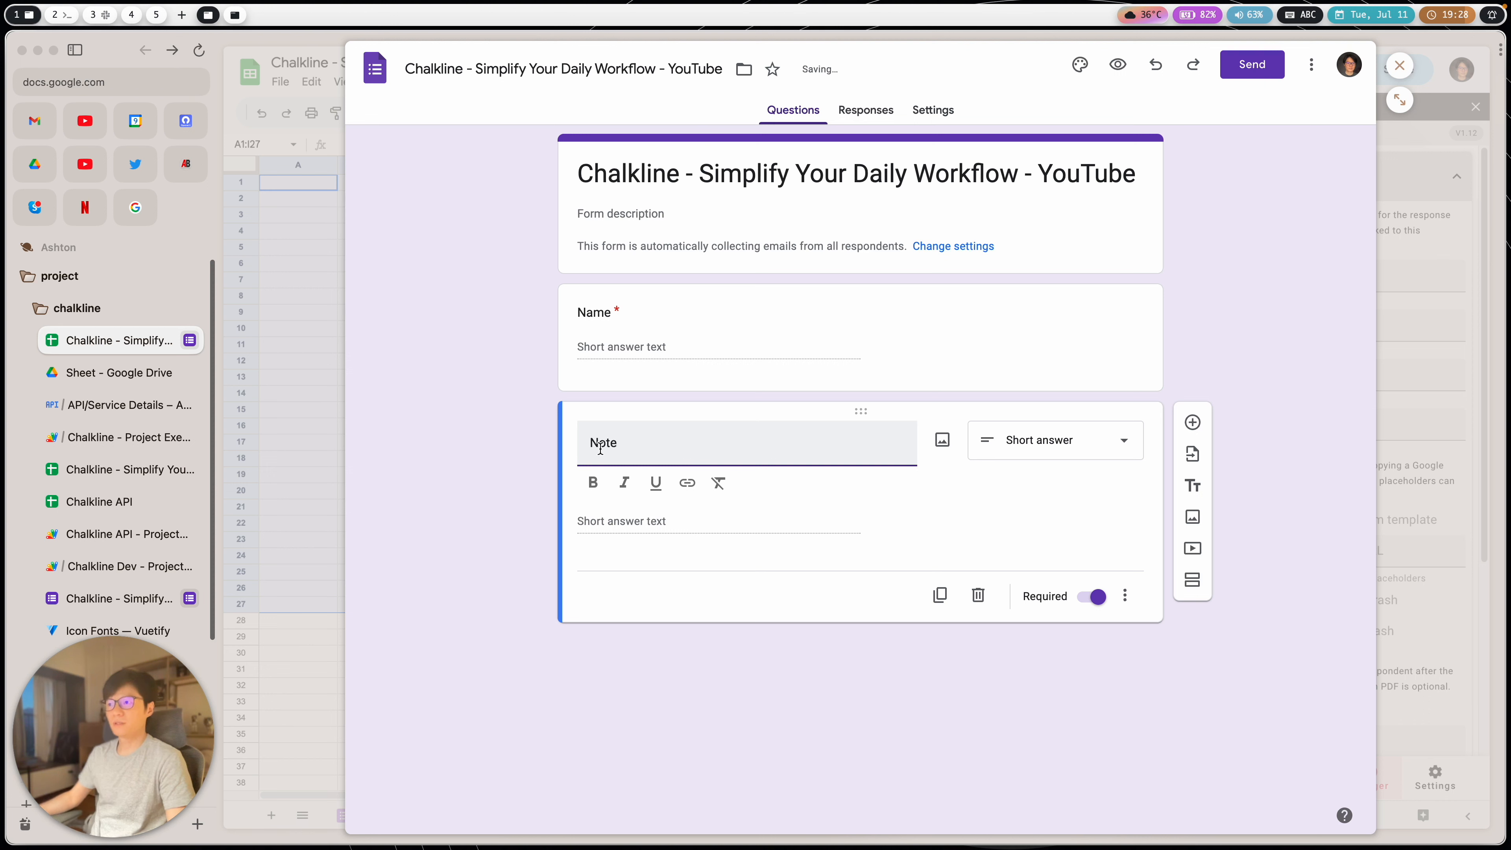
pyautogui.moveTo(621, 443); pyautogui.dragTo(556, 447)
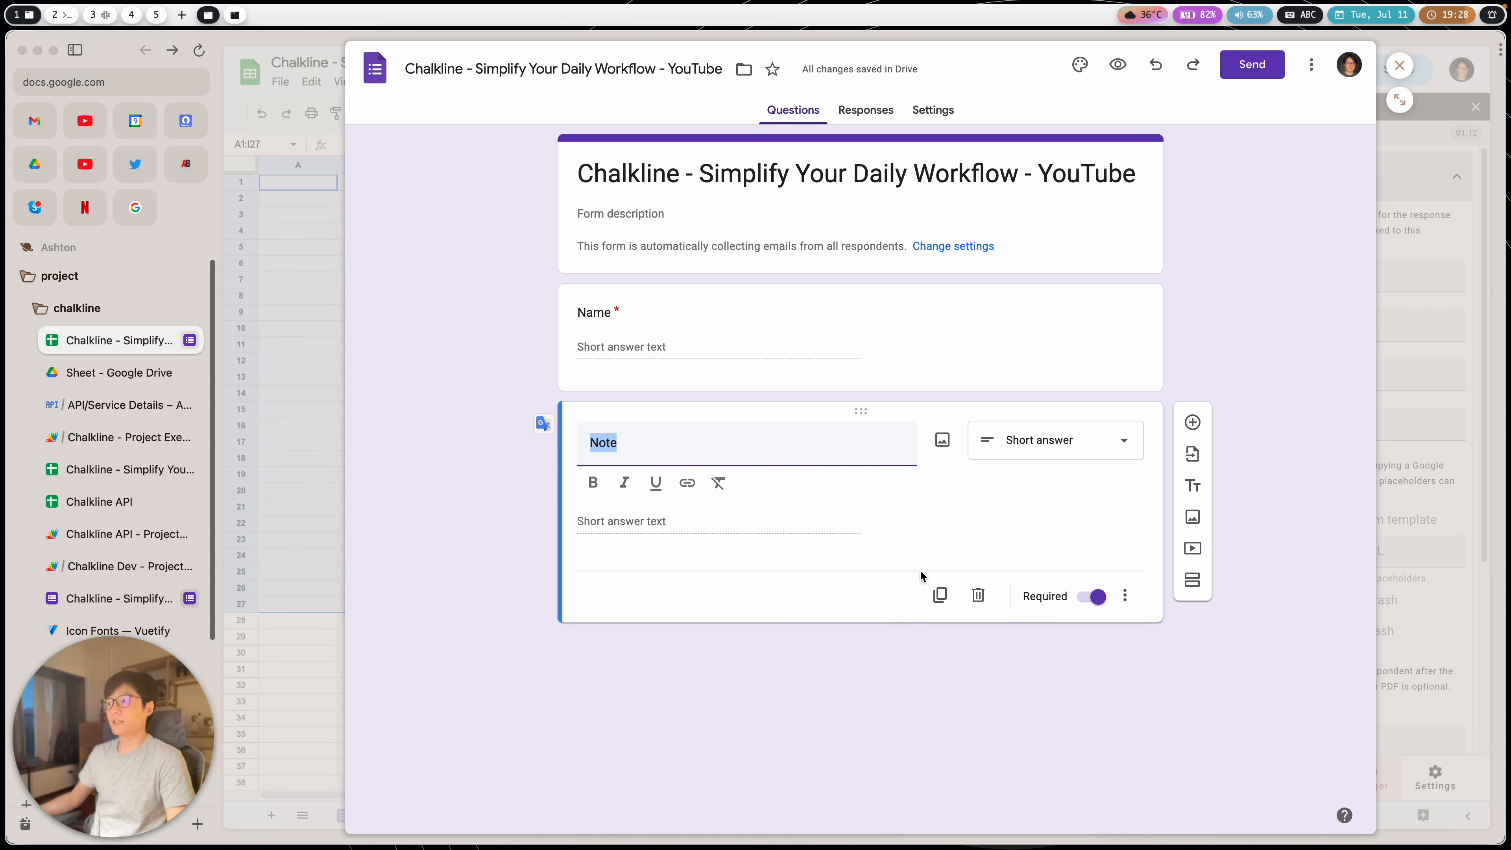
pyautogui.click(1073, 450)
pyautogui.click(927, 699)
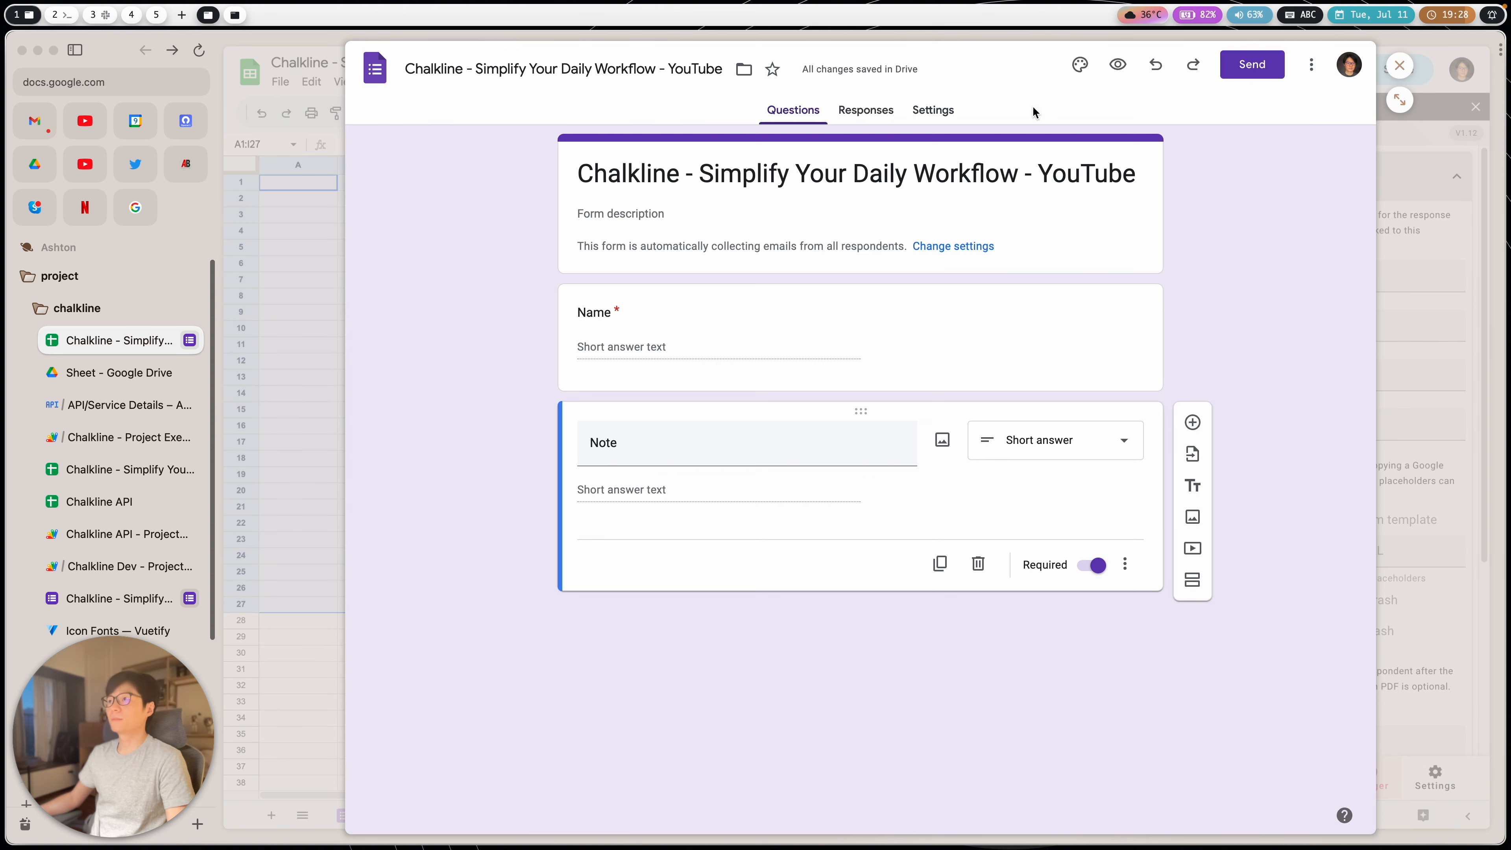
# Step: Return to the linked spreadsheet and rename the "Form Responses 1" sheet as "Response"
pyautogui.click(1399, 100)
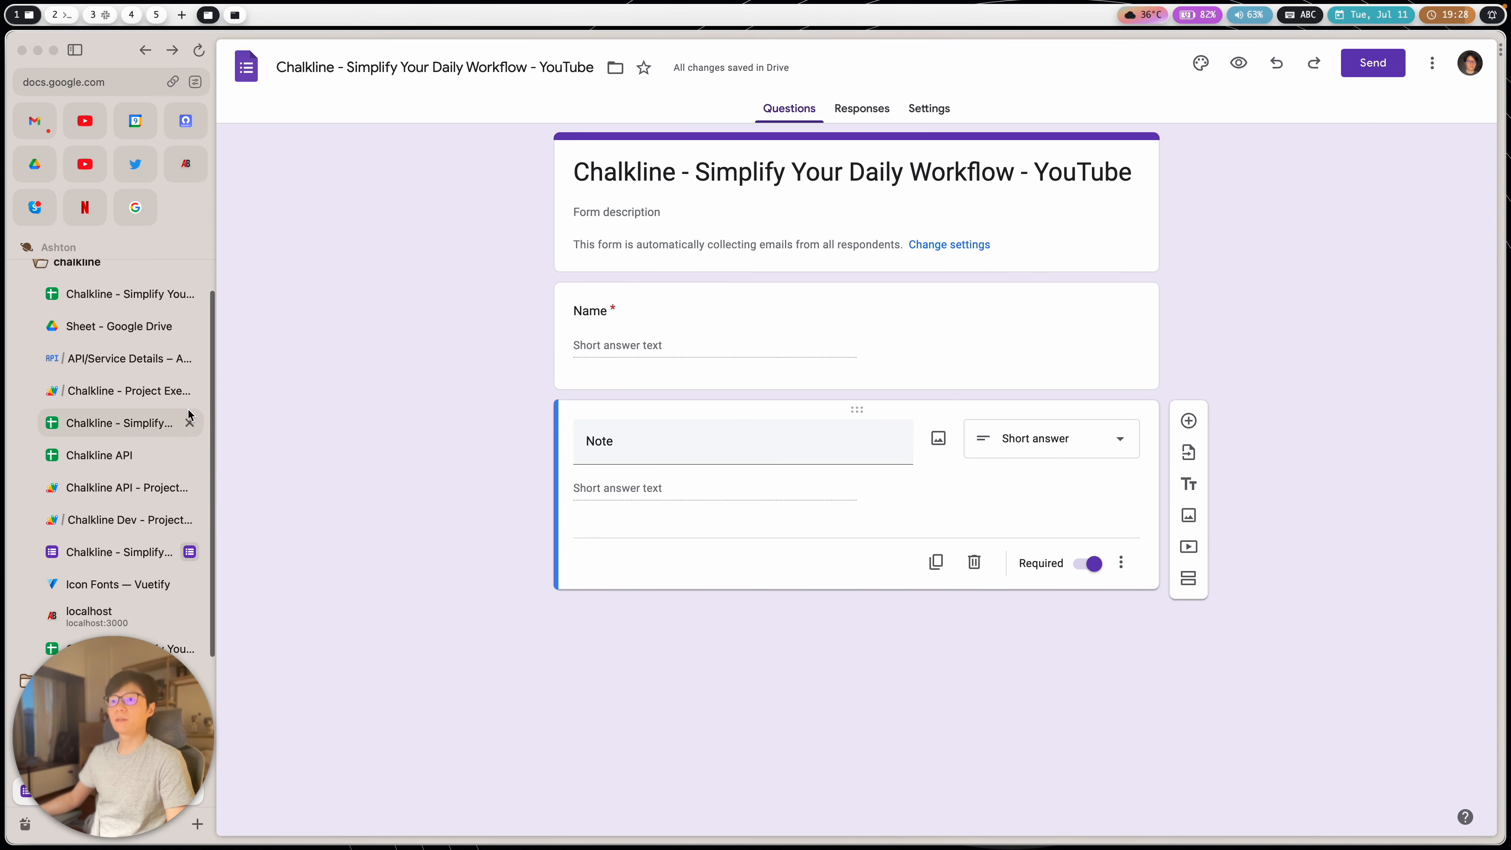
pyautogui.click(161, 340)
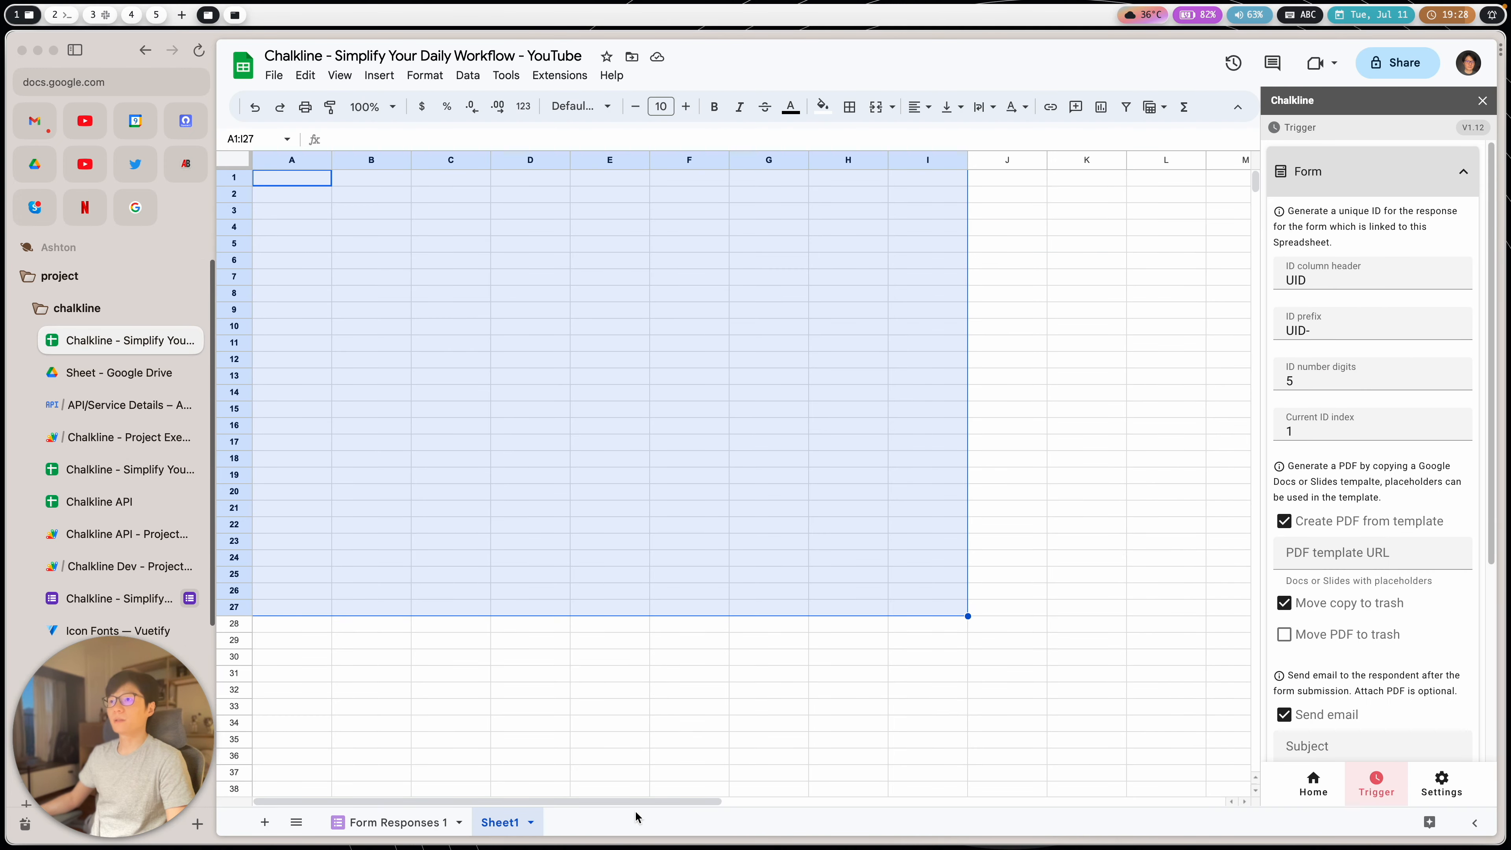
pyautogui.click(405, 822)
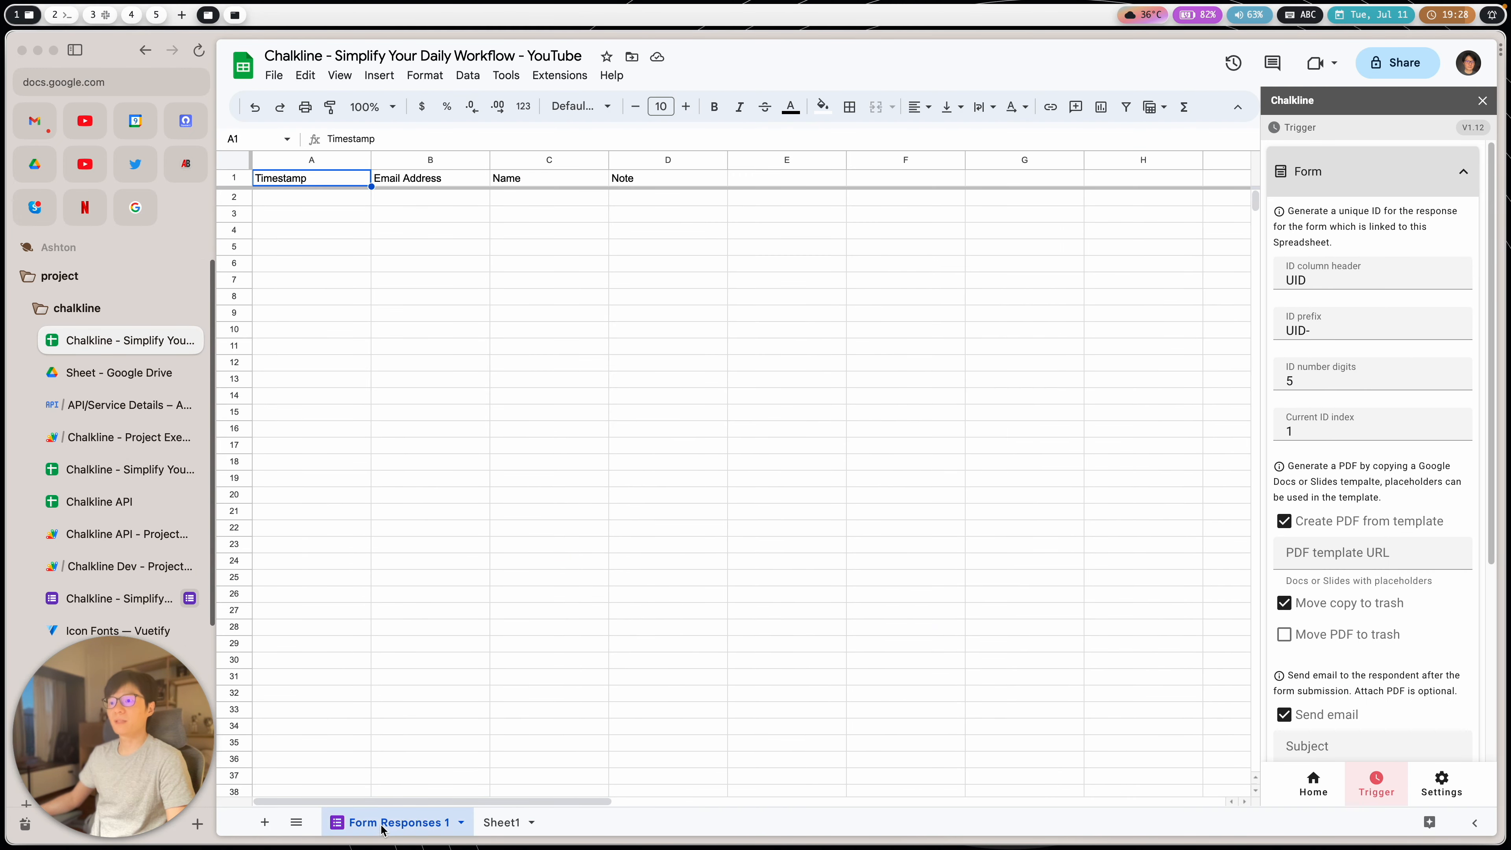
pyautogui.doubleClick(389, 826)
pyautogui.write('For')
pyautogui.press('BackSpace')
pyautogui.press('BackSpace')
pyautogui.press('BackSpace')
pyautogui.write('Res')
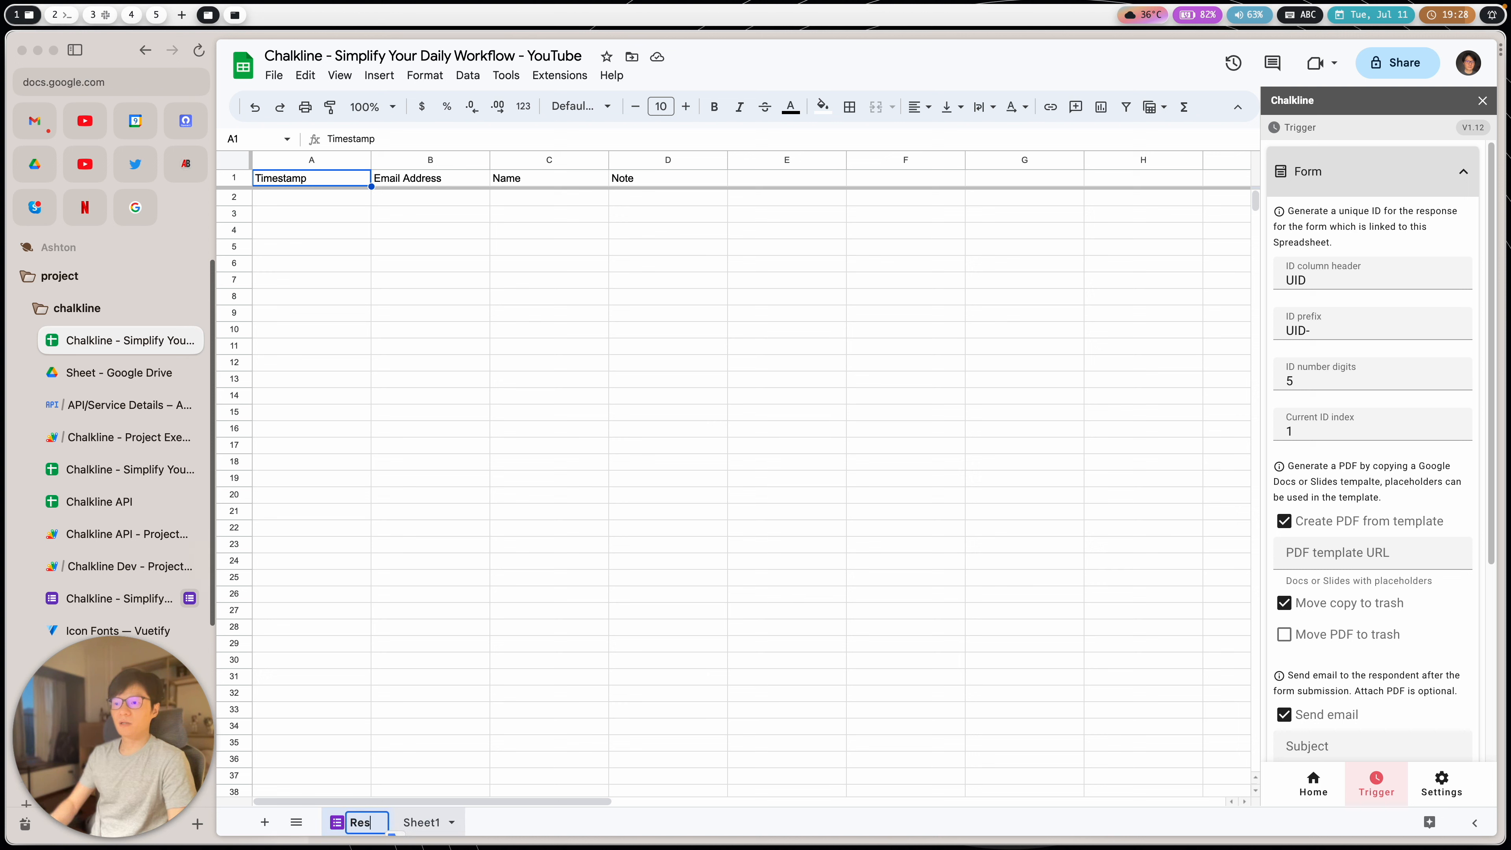
pyautogui.write('ponse')
pyautogui.press('Return')
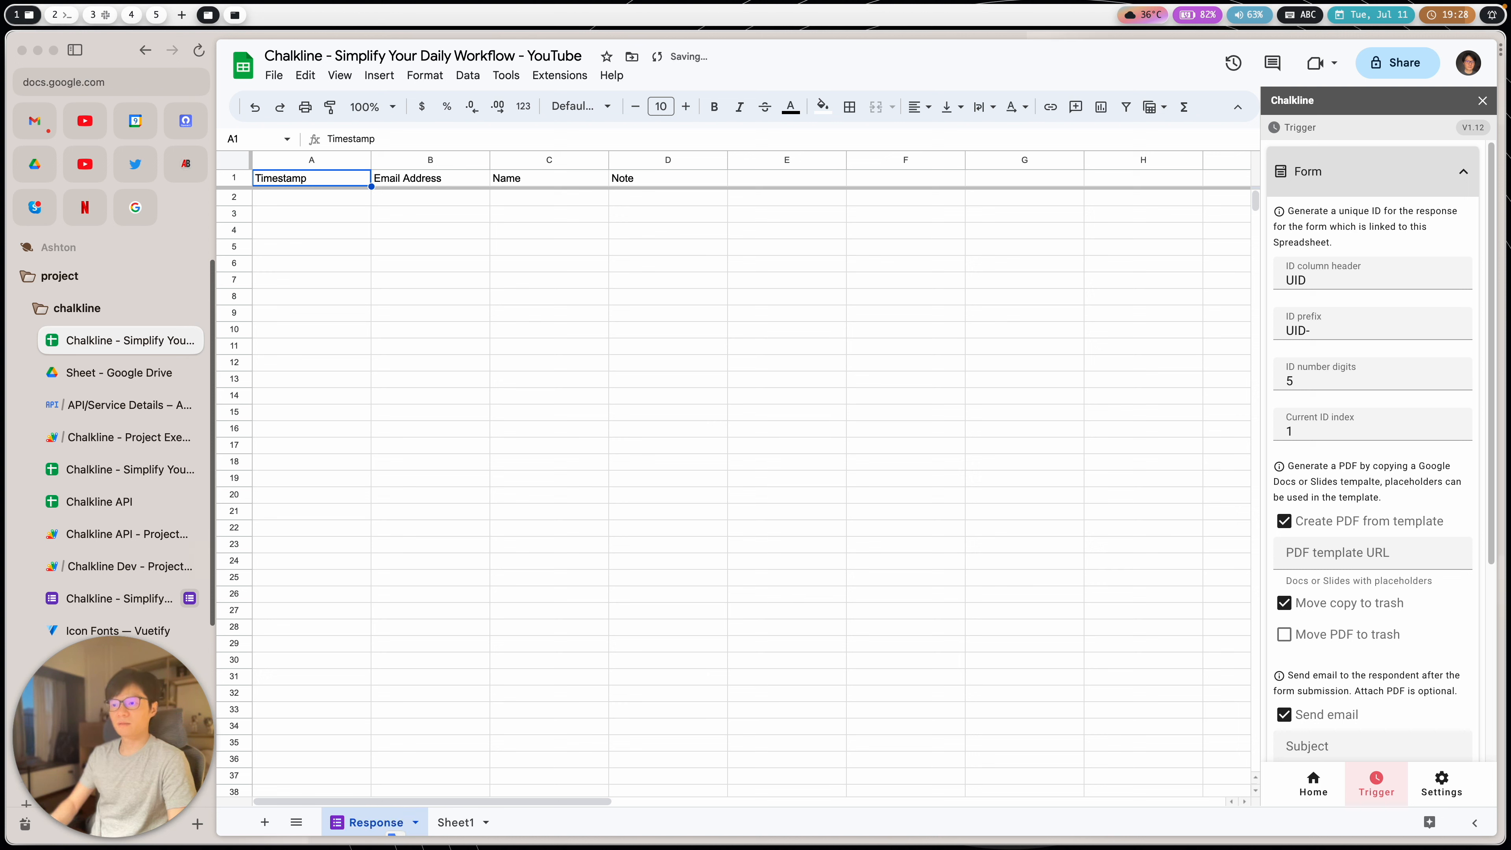
# Step: Examine the form's column headers in row 1 of the Response sheet and the Form settings on Chalkline's Trigger page
pyautogui.click(538, 416)
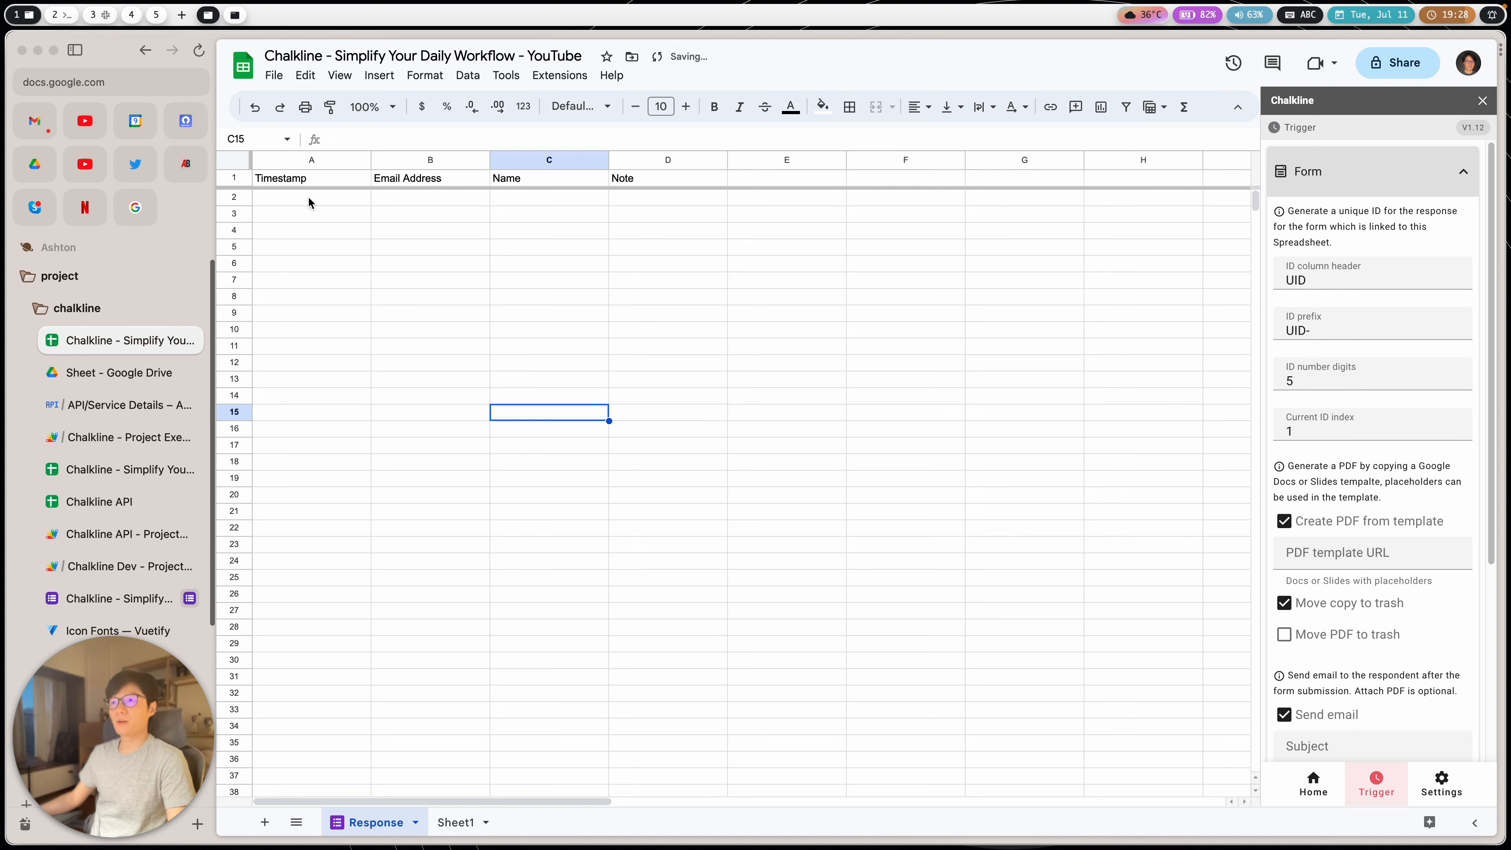
pyautogui.click(308, 180)
pyautogui.click(420, 196)
pyautogui.click(420, 178)
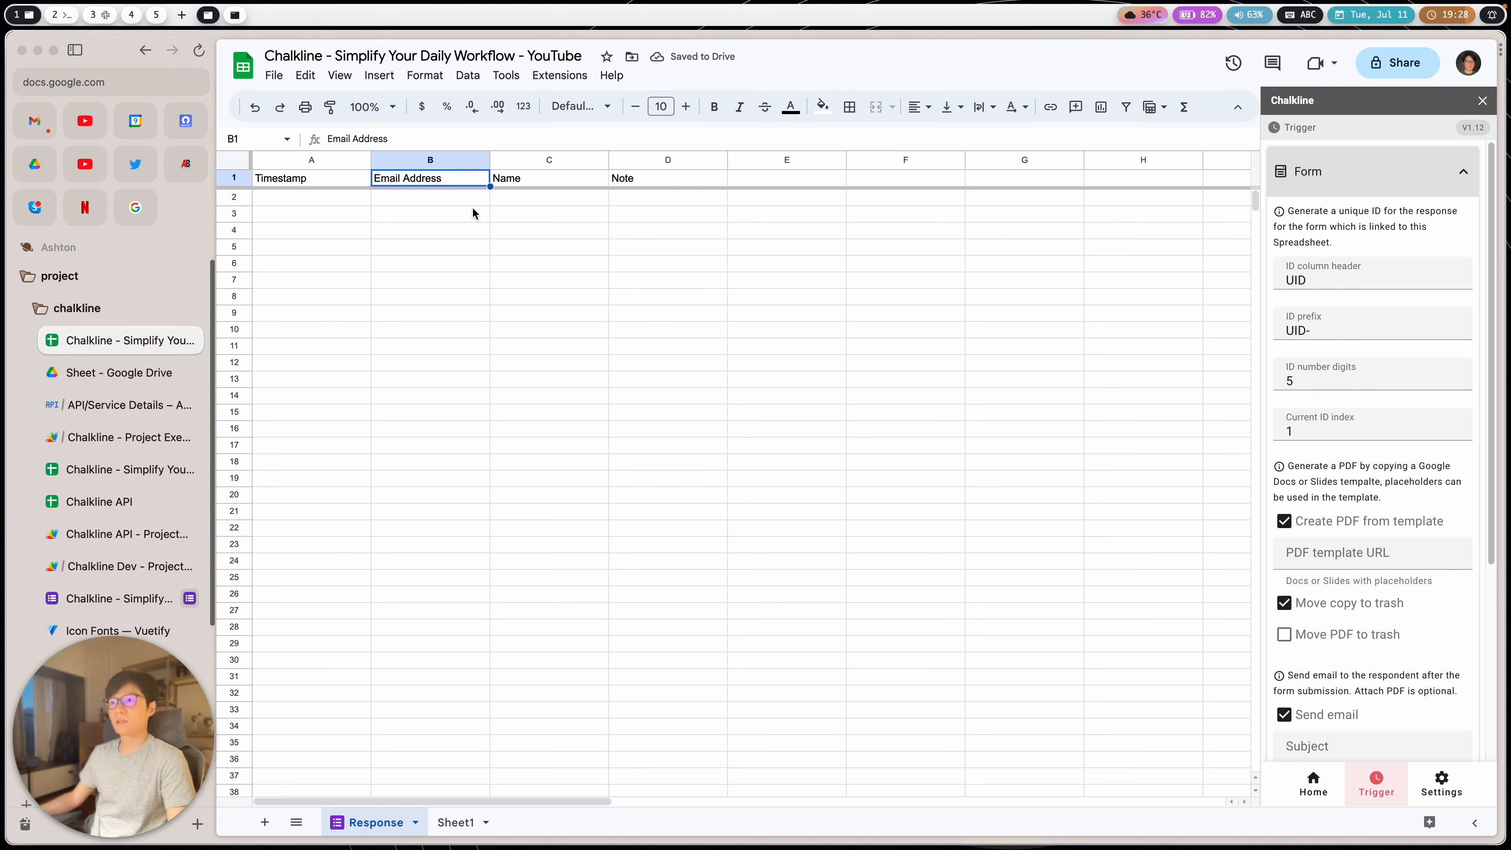
pyautogui.click(545, 182)
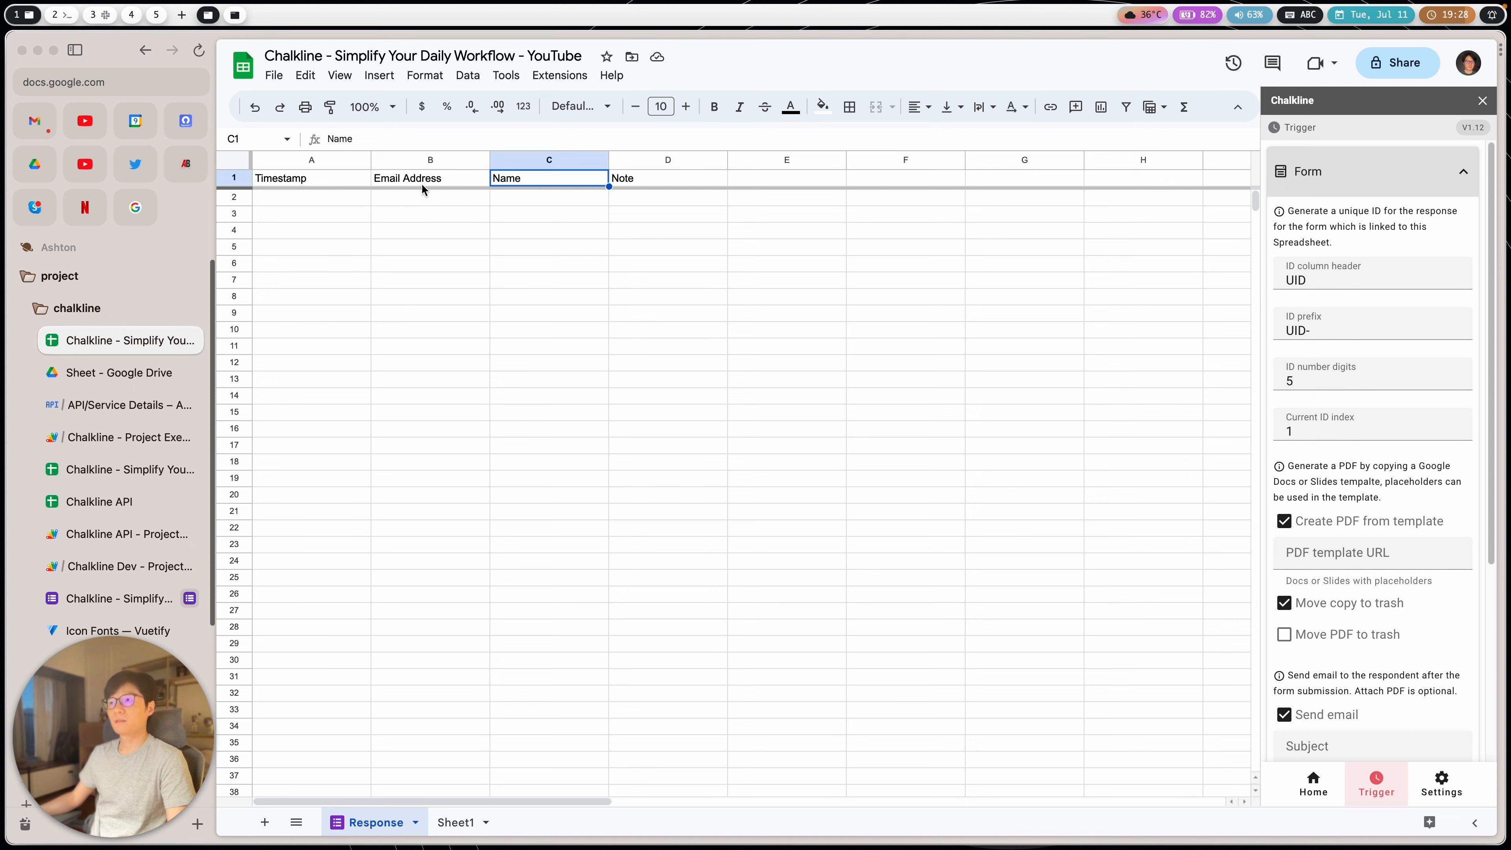
pyautogui.click(419, 160)
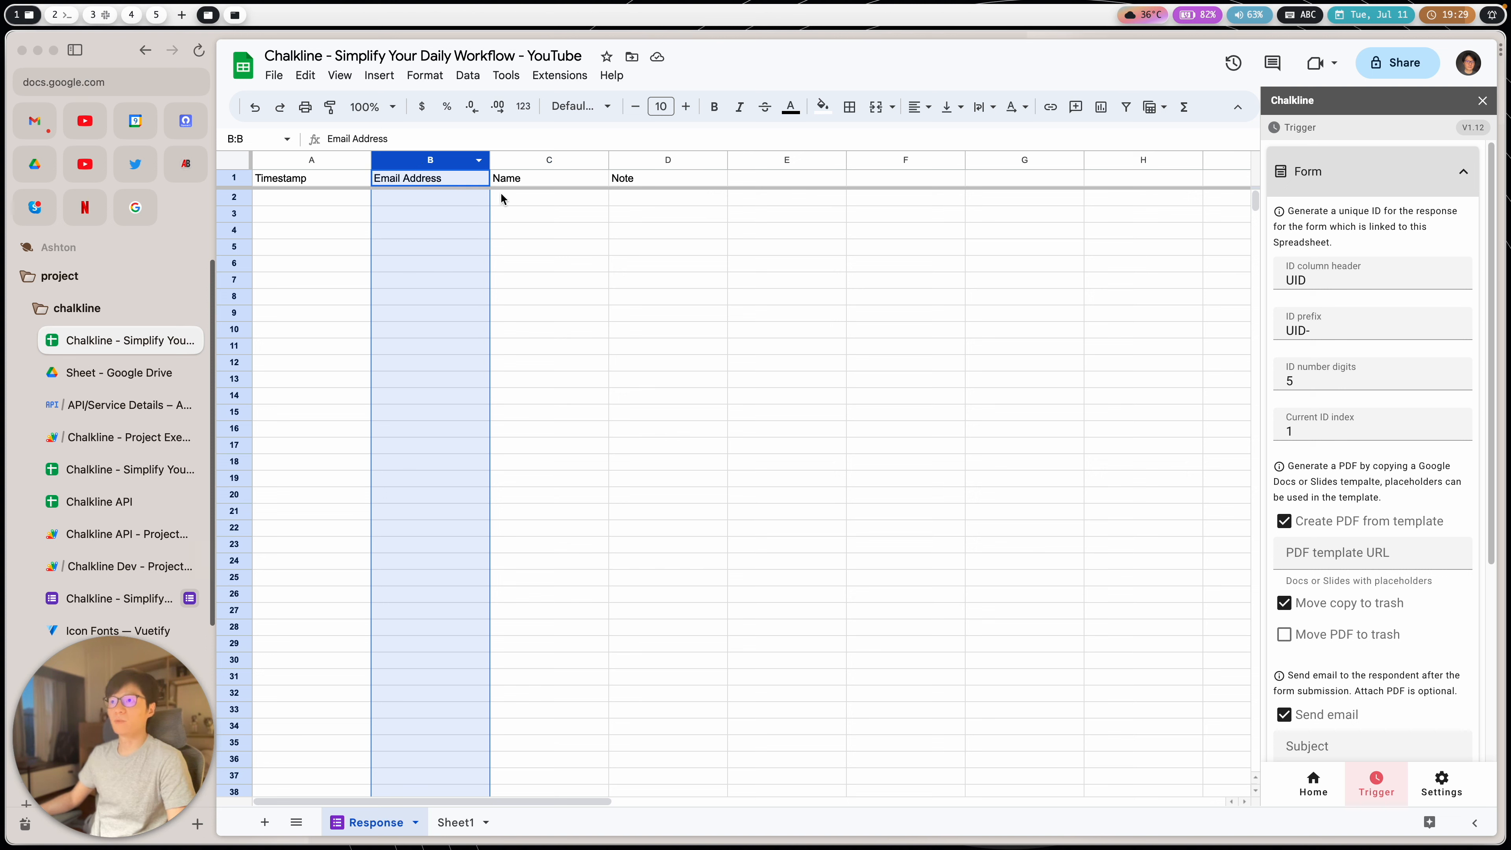
pyautogui.click(537, 197)
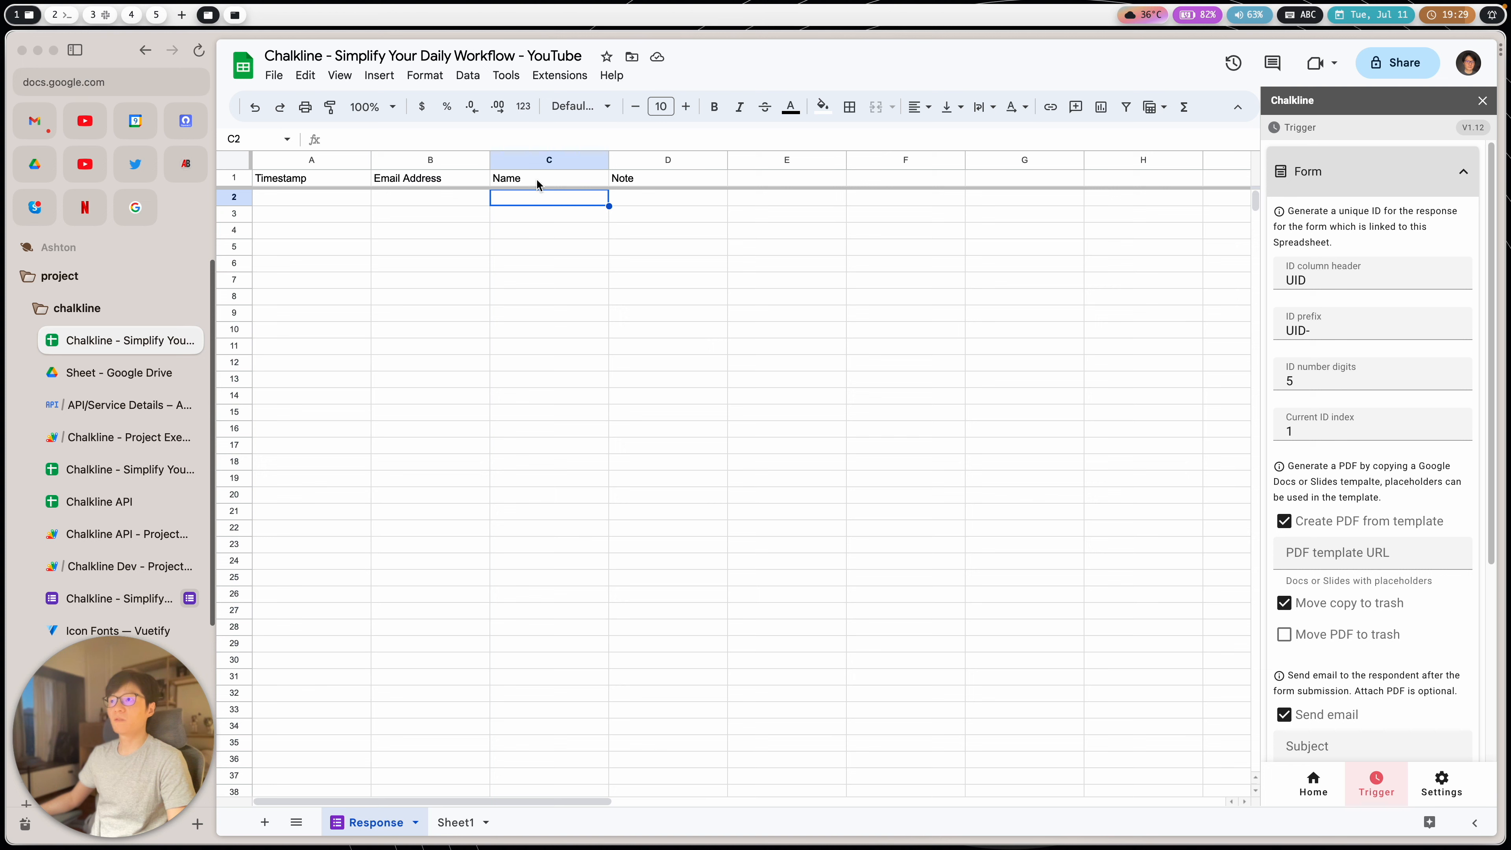
pyautogui.click(521, 179)
pyautogui.click(650, 179)
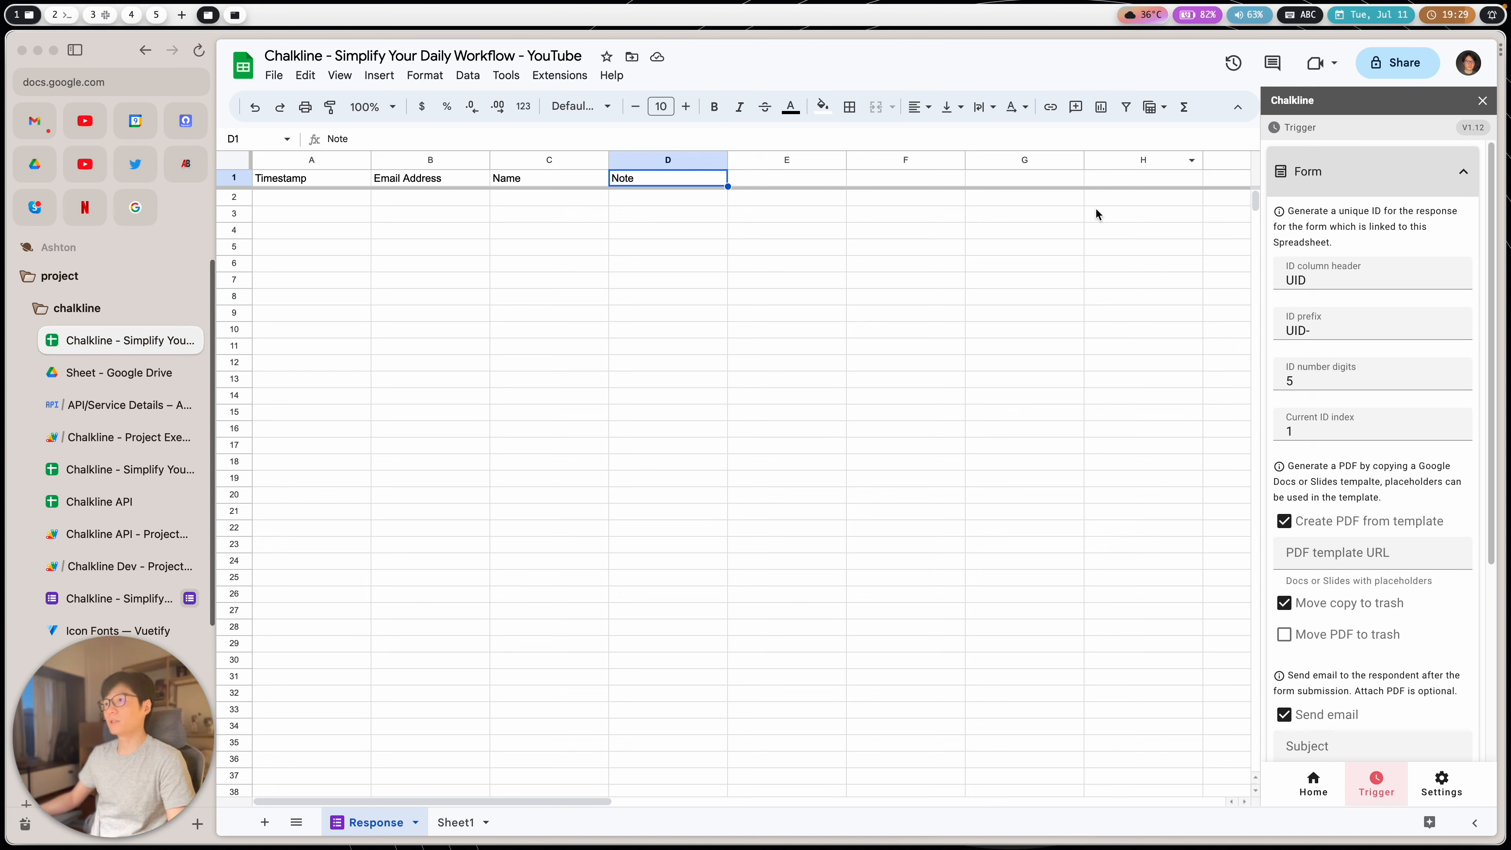
pyautogui.scroll(-5, 1356, 428)
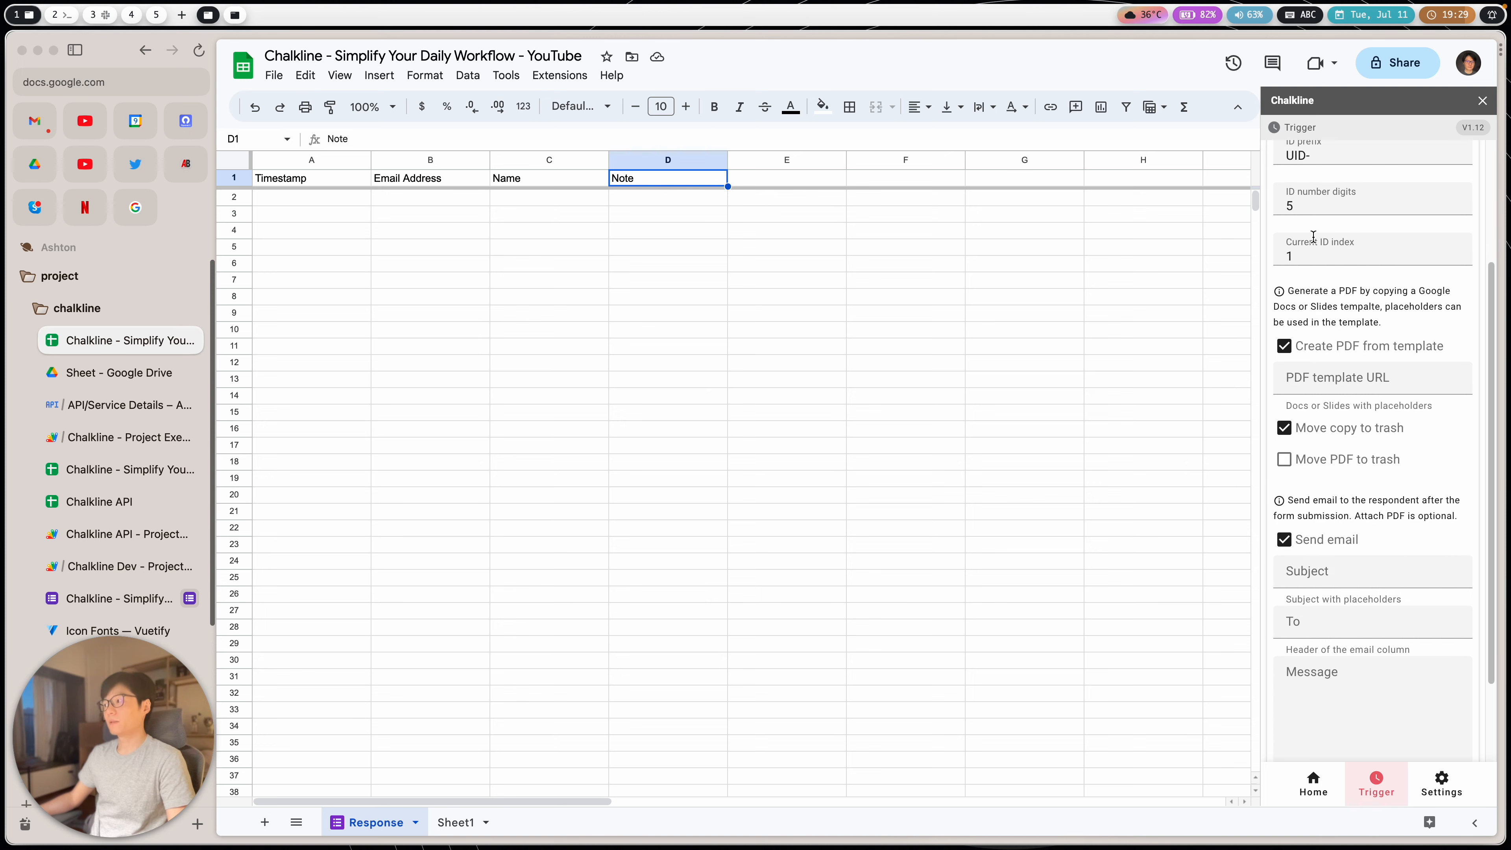
pyautogui.scroll(5, 1358, 440)
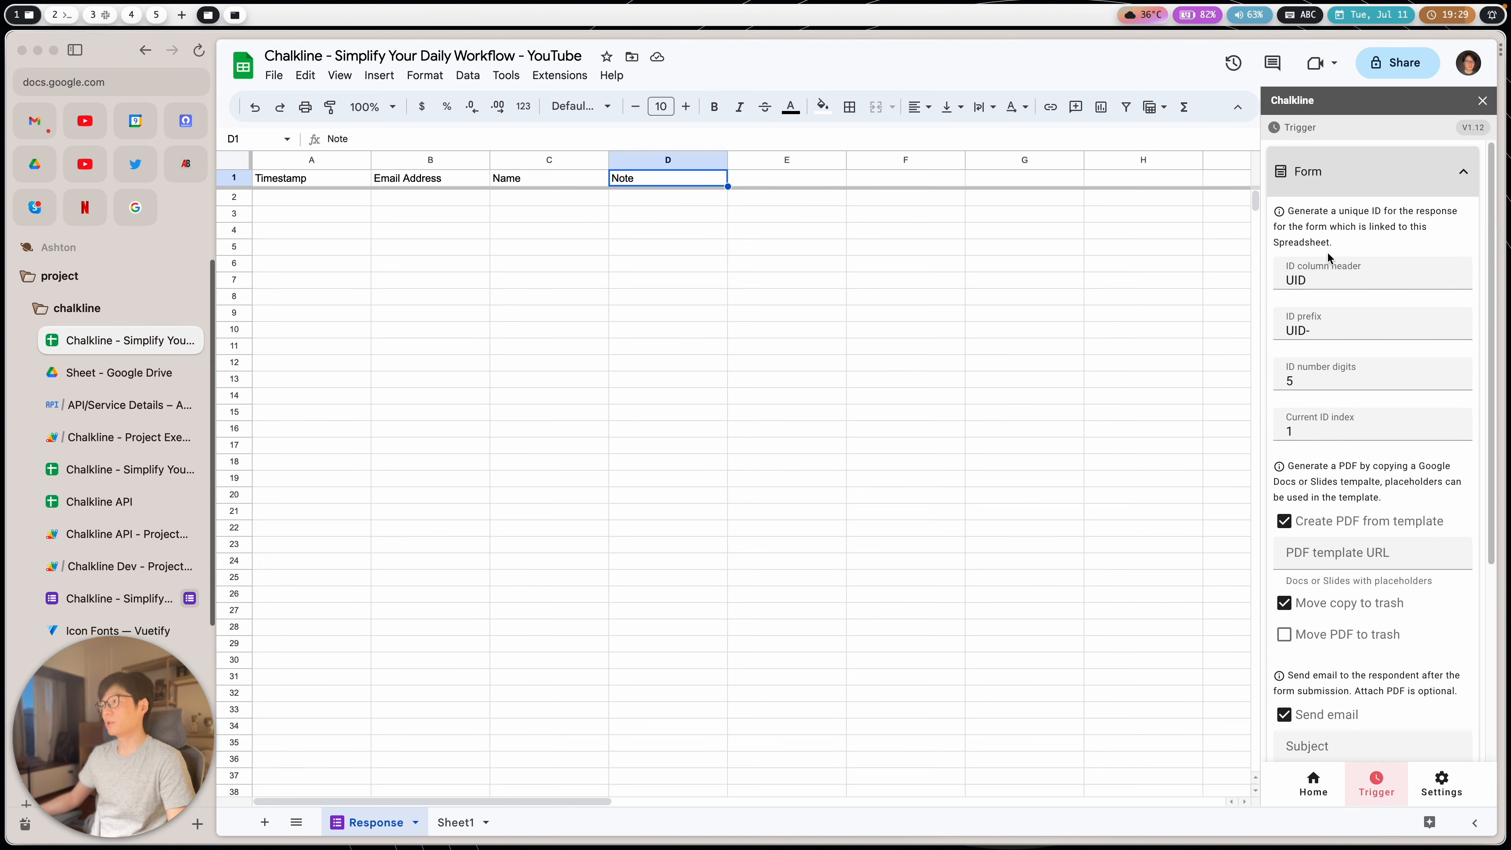
pyautogui.click(1323, 285)
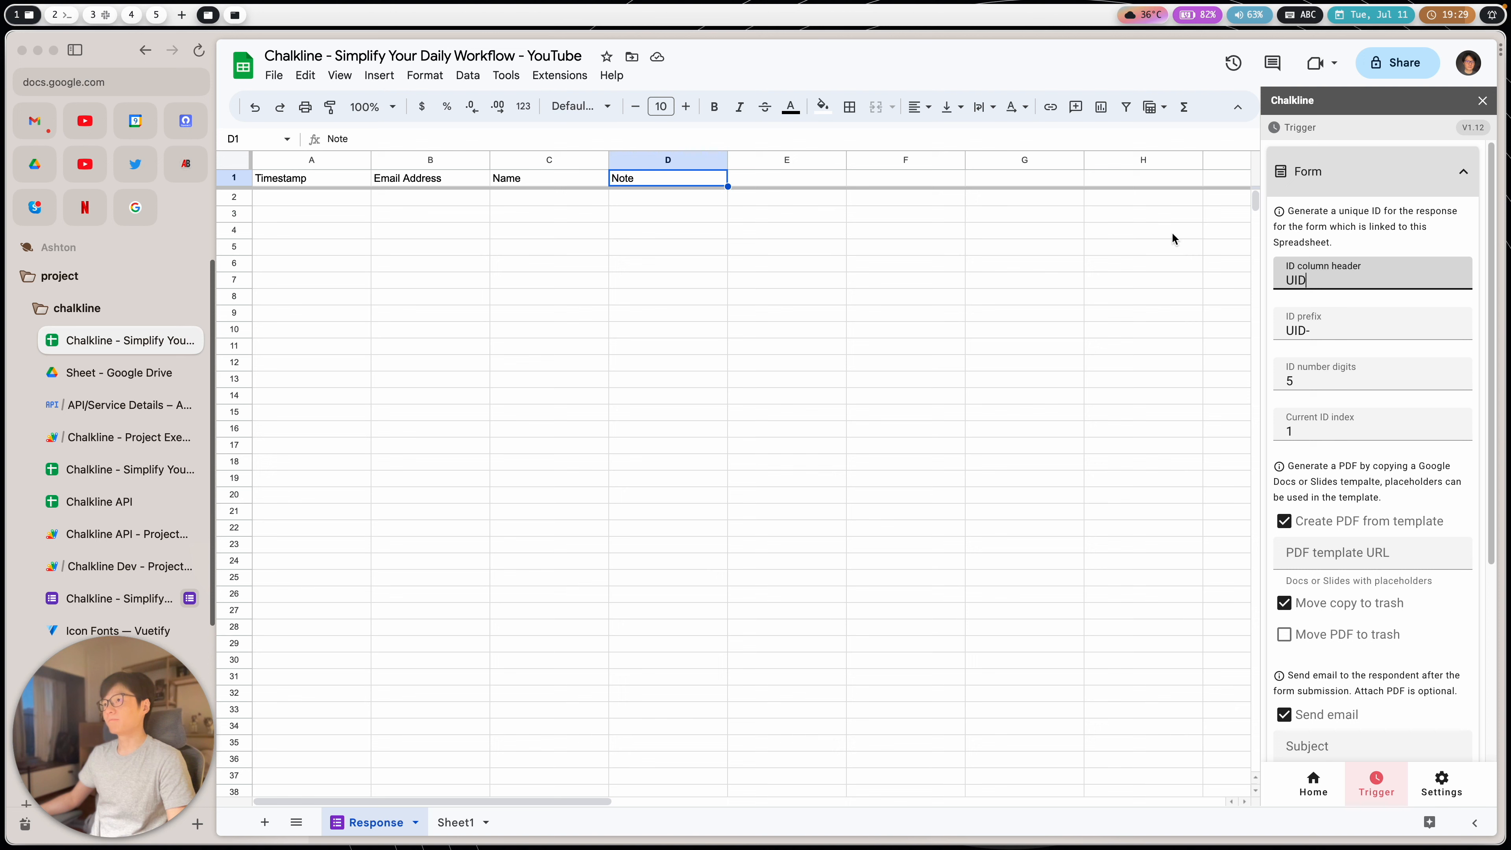
pyautogui.click(763, 167)
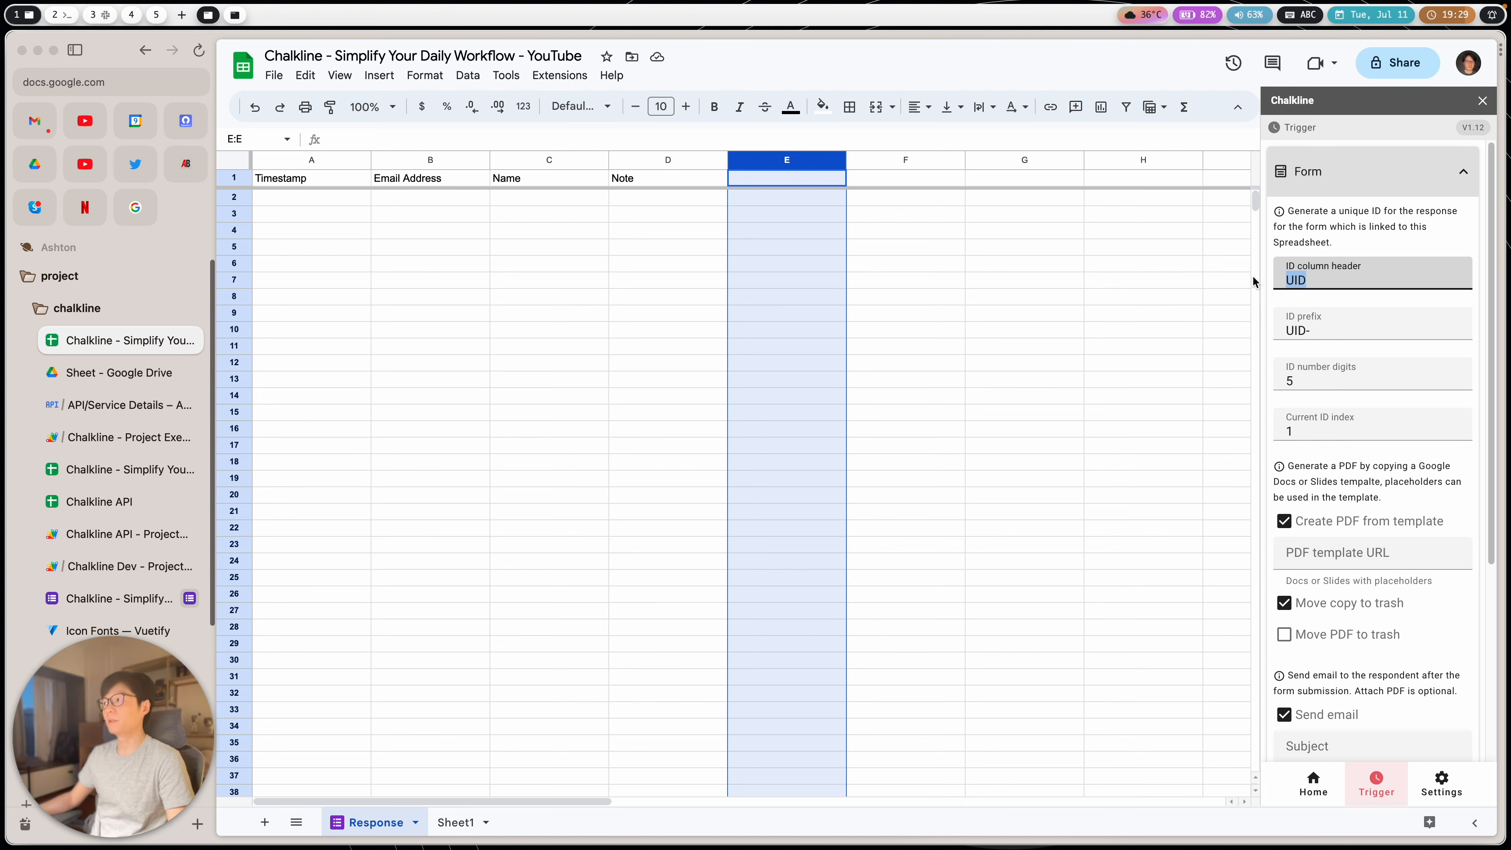
pyautogui.click(1301, 277)
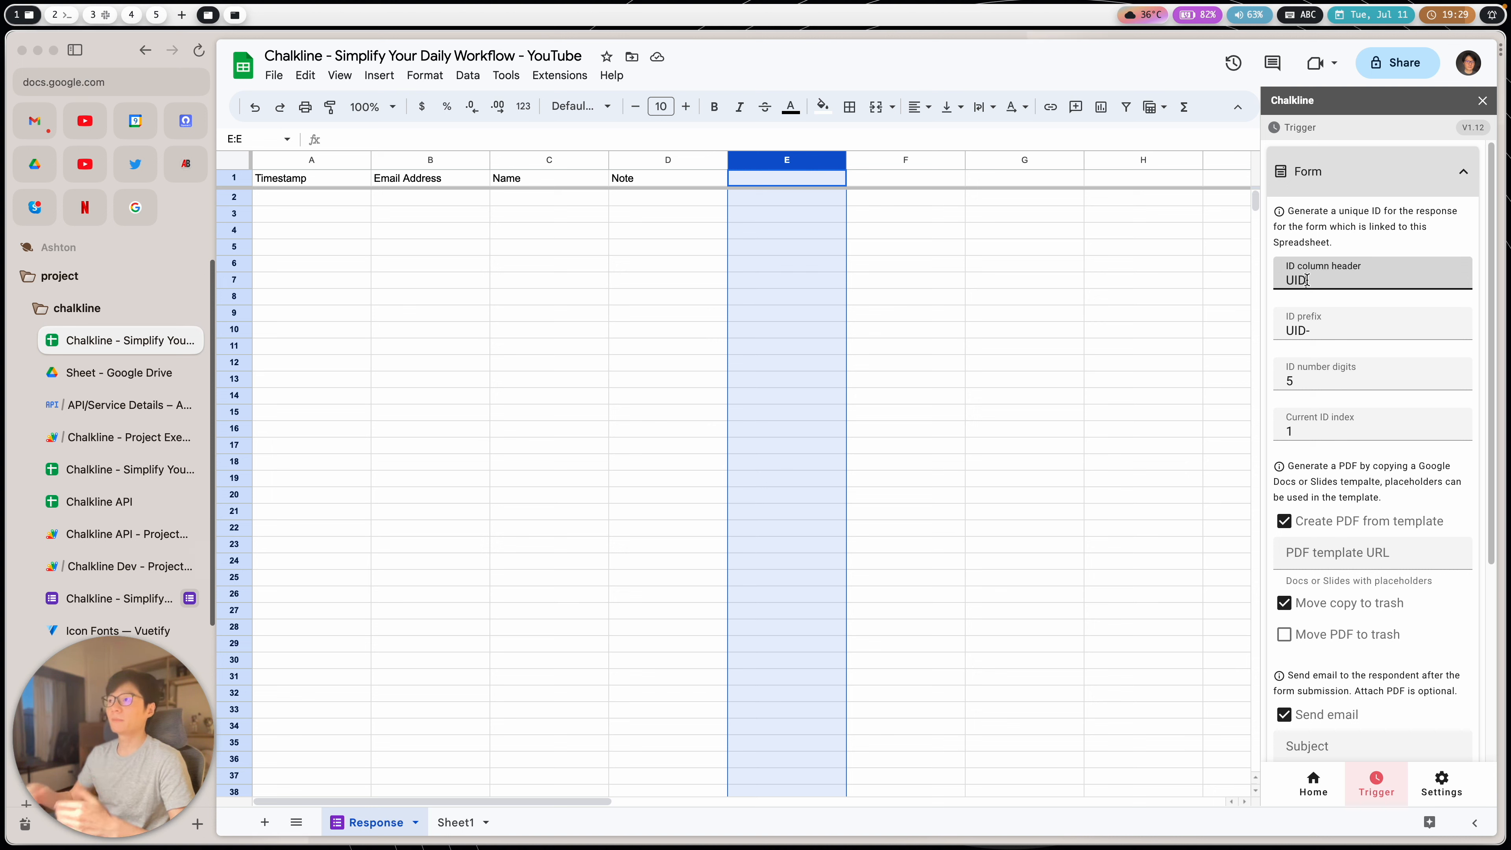
pyautogui.click(814, 180)
pyautogui.write('PO')
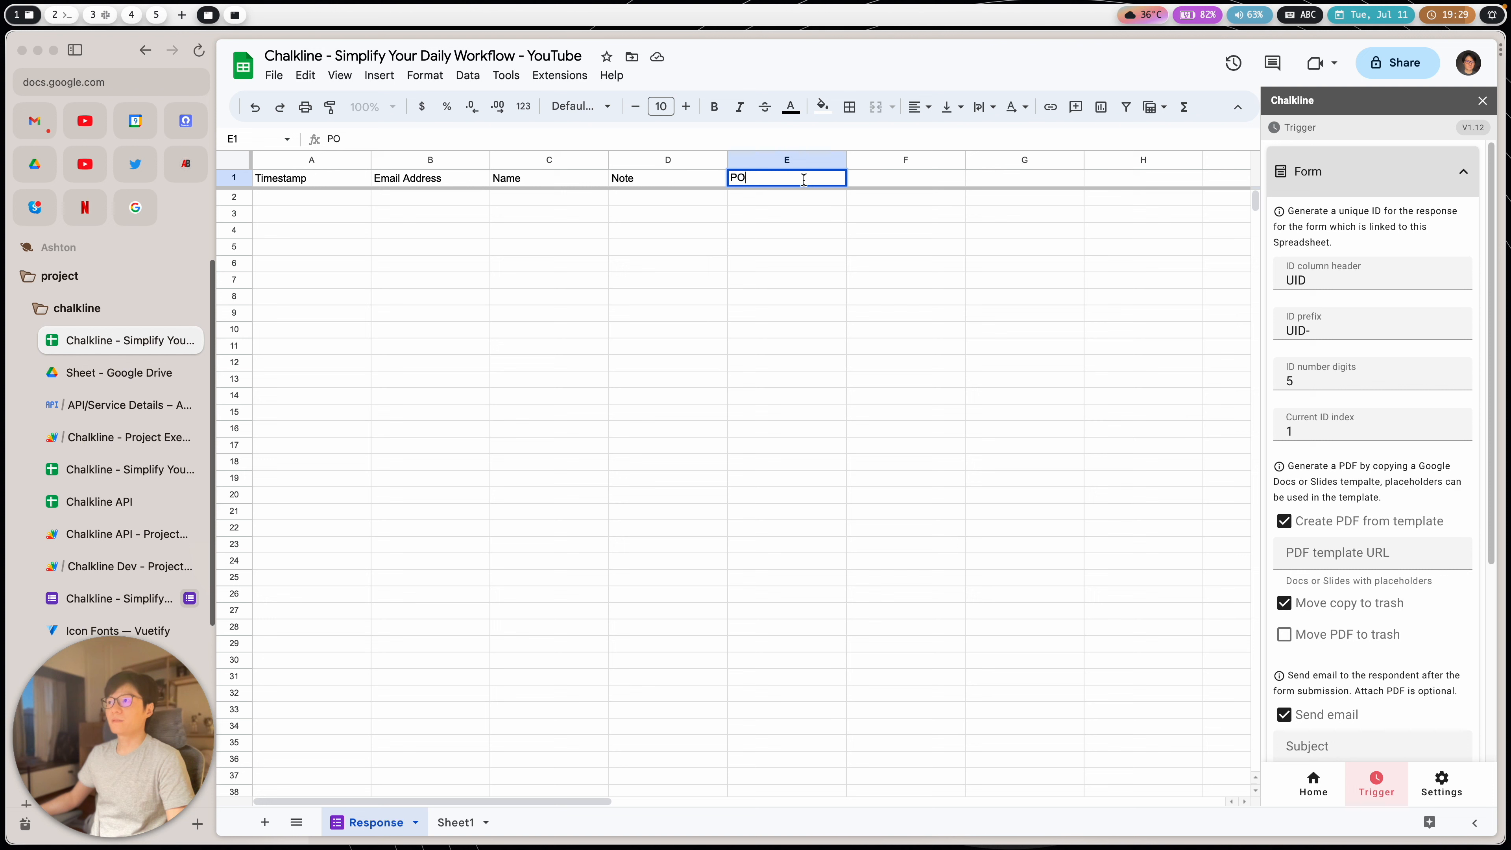
pyautogui.press('Escape')
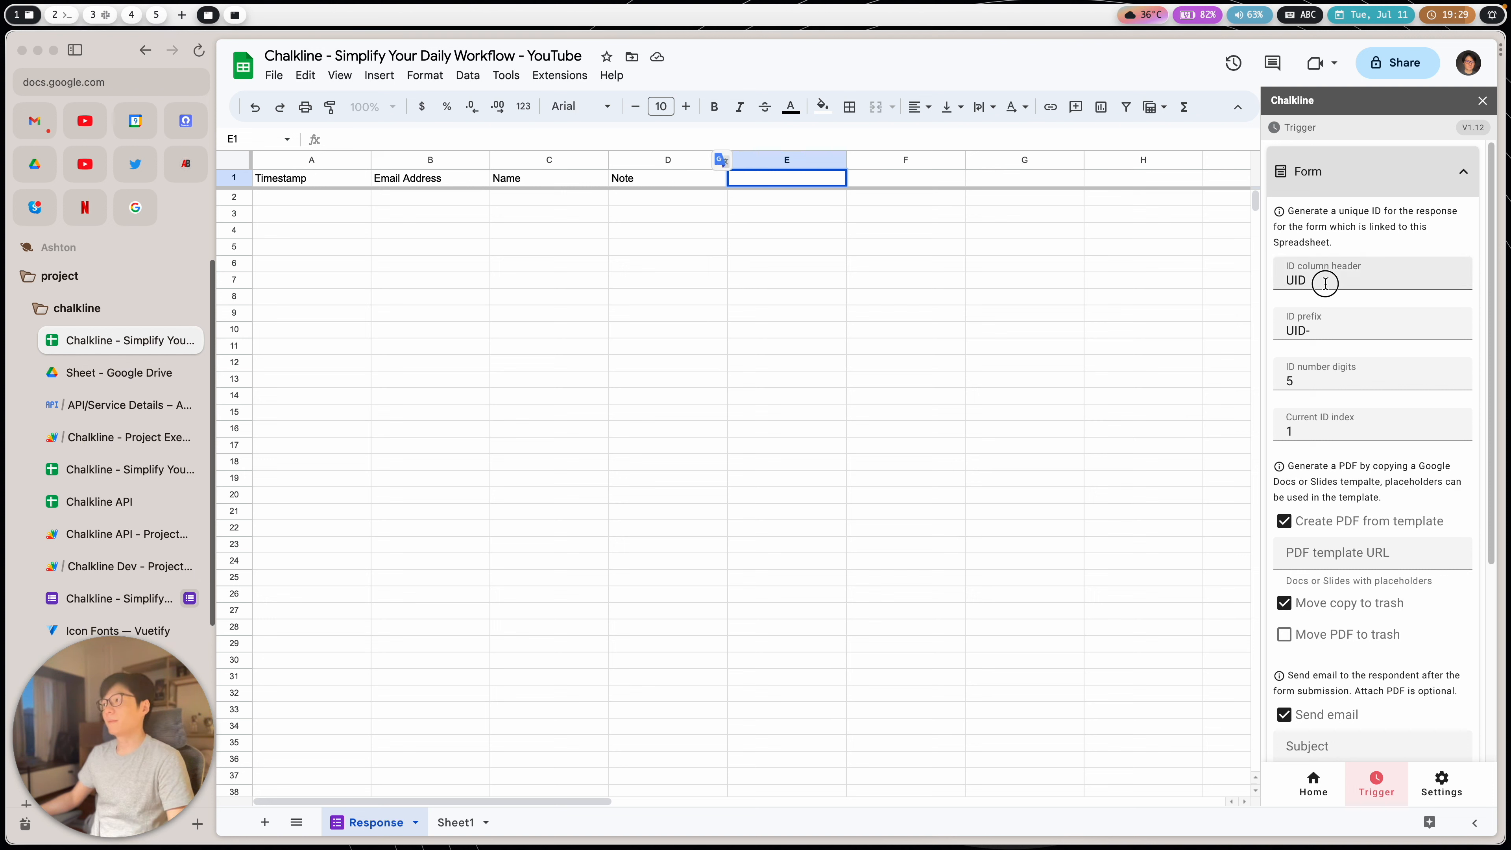
# Step: Set the Form trigger's ID column header to "PO" and its ID prefix to "PO-"
pyautogui.doubleClick(1325, 283)
pyautogui.write('PO')
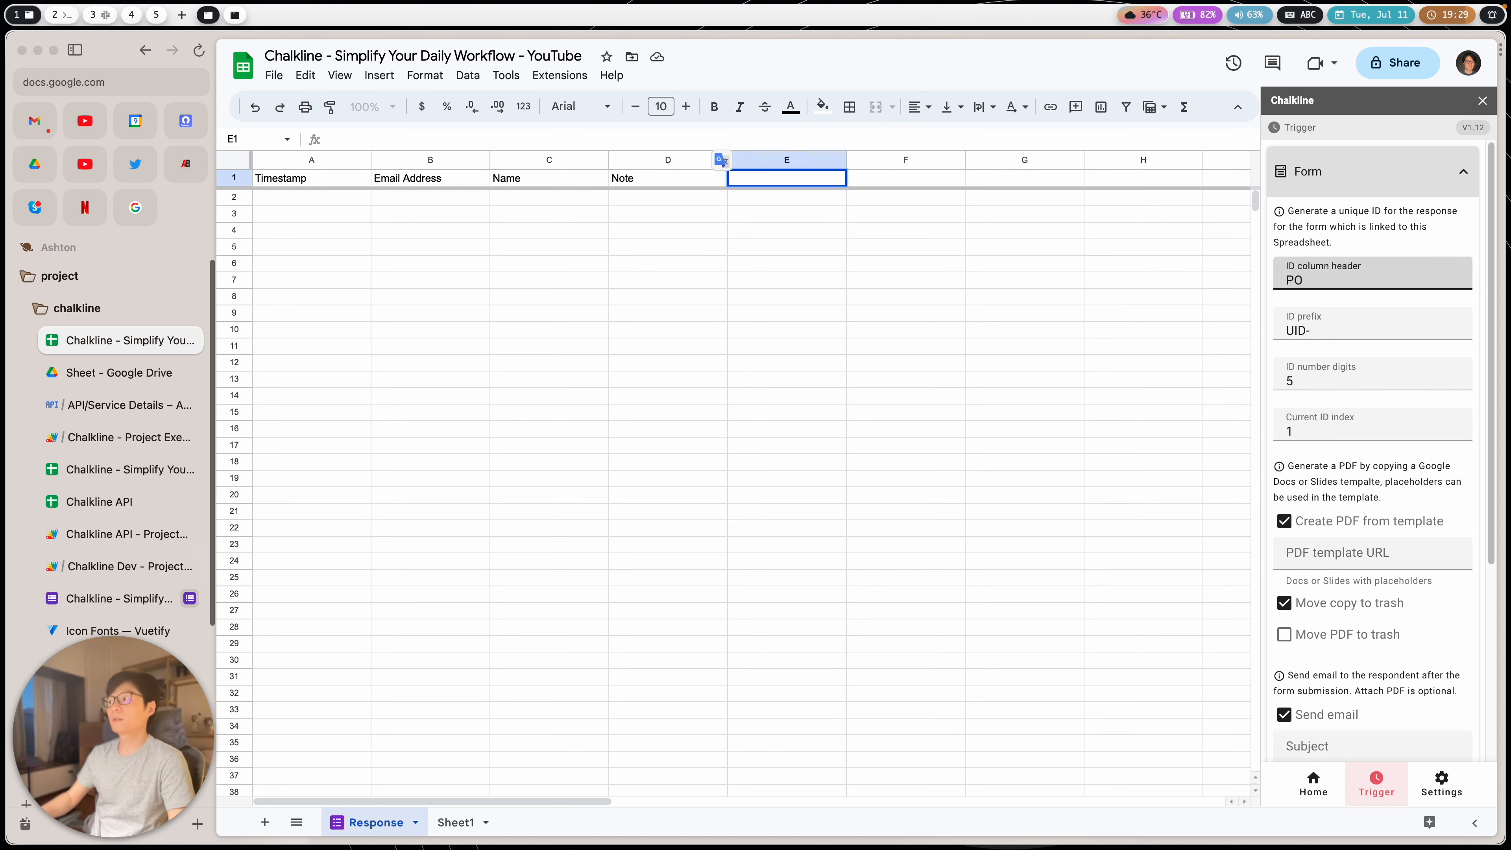
pyautogui.press('Tab')
pyautogui.write('P')
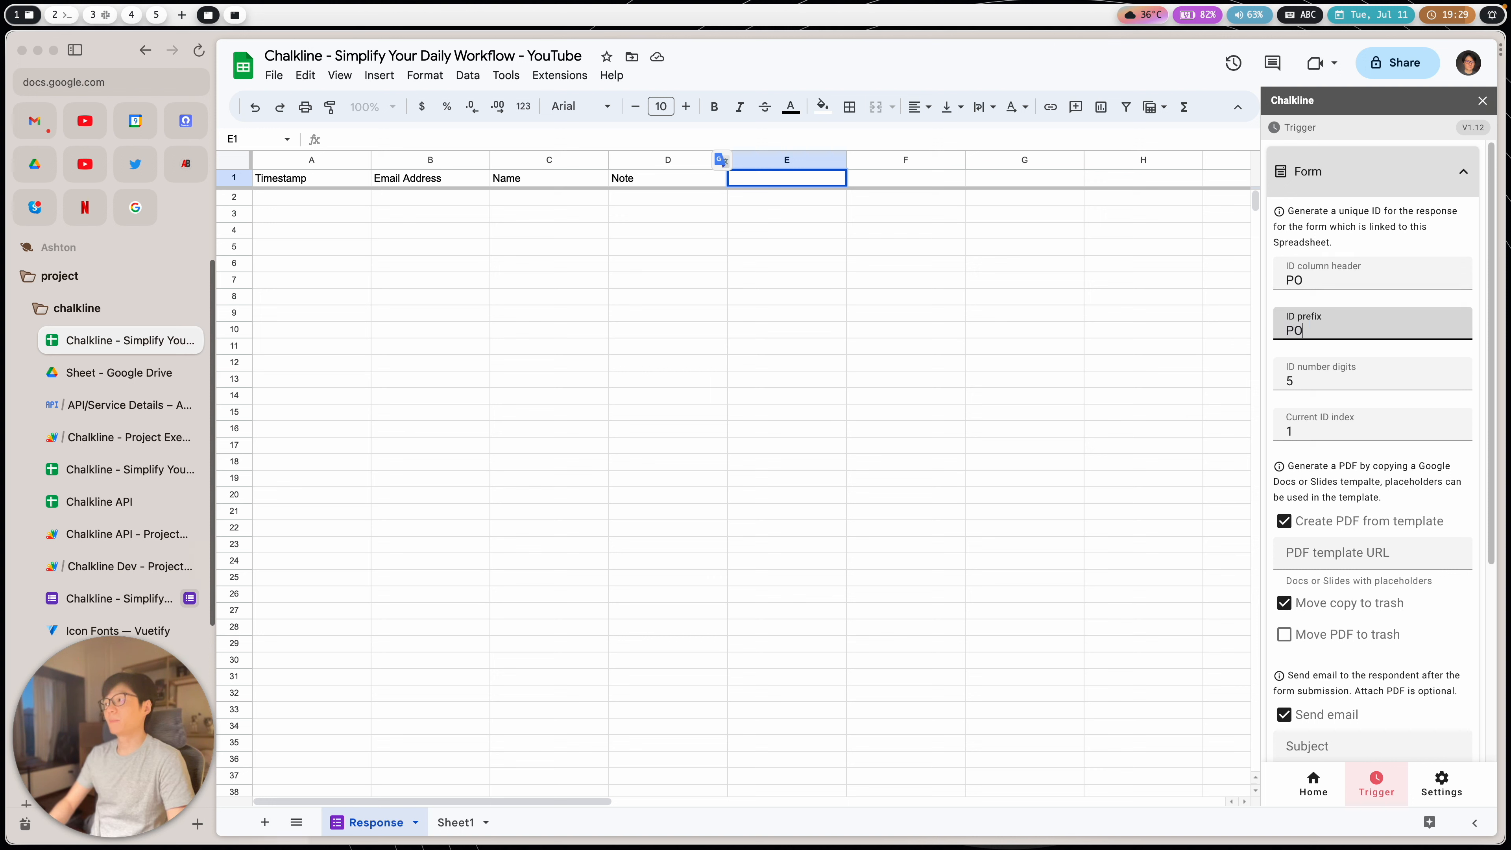
pyautogui.write('O-')
pyautogui.press('Tab')
# Step: Examine the ID number digits and Current ID index settings of the Form trigger
pyautogui.click(1306, 384)
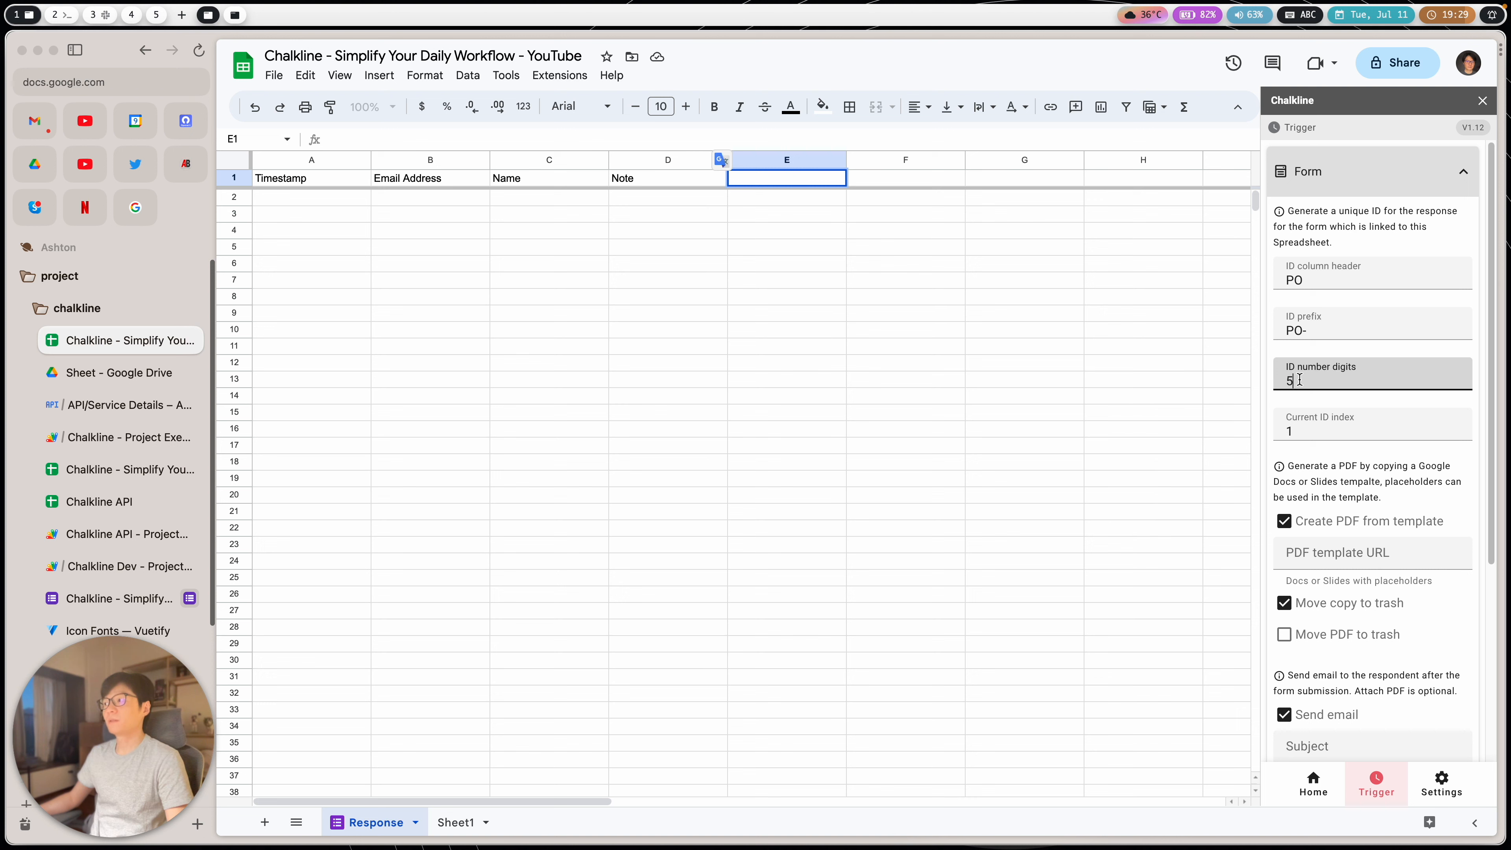
pyautogui.doubleClick(1299, 380)
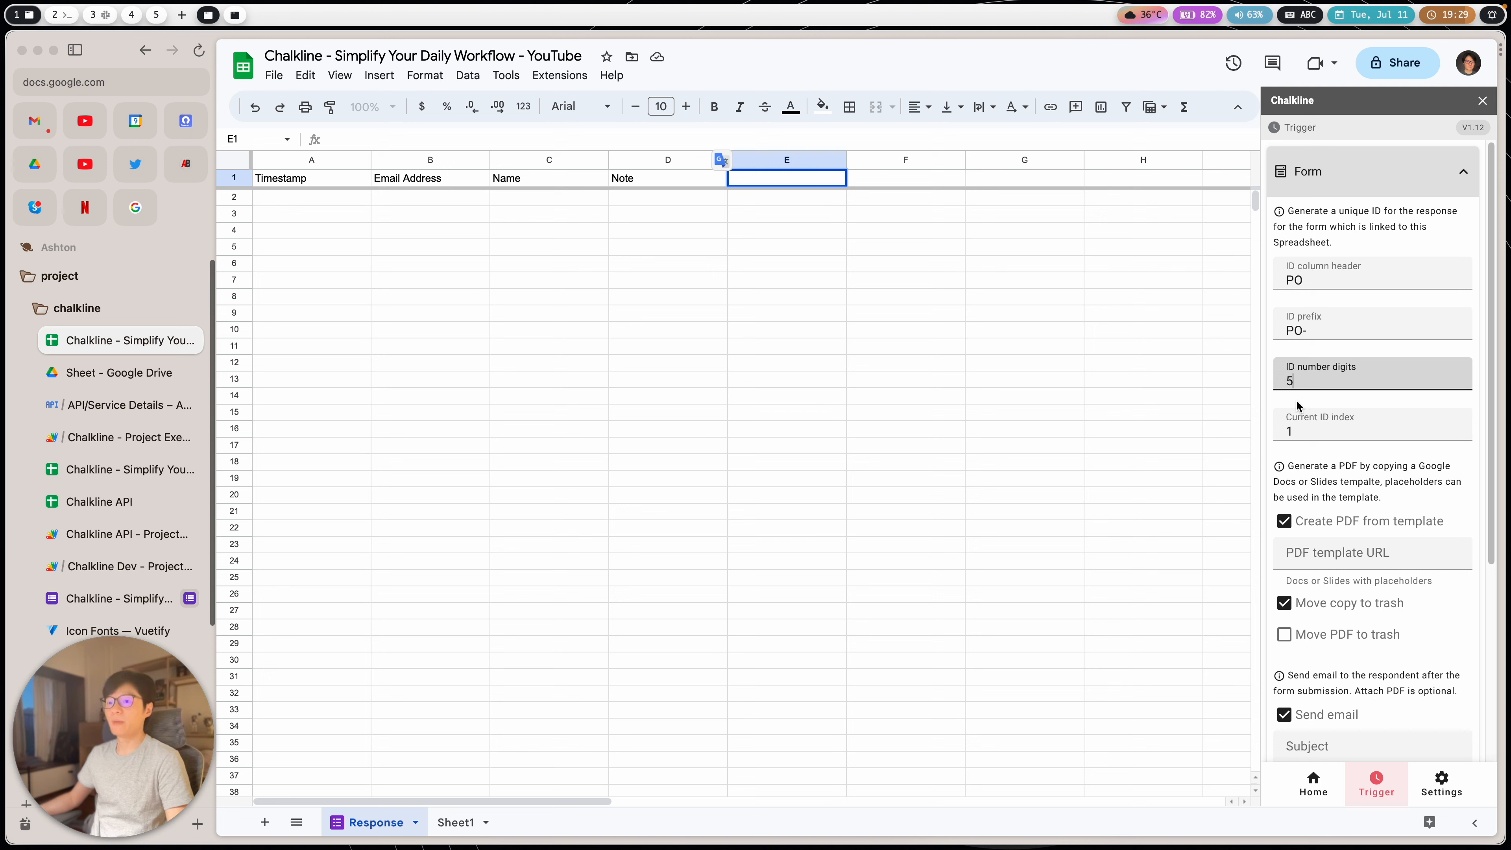
pyautogui.click(1303, 437)
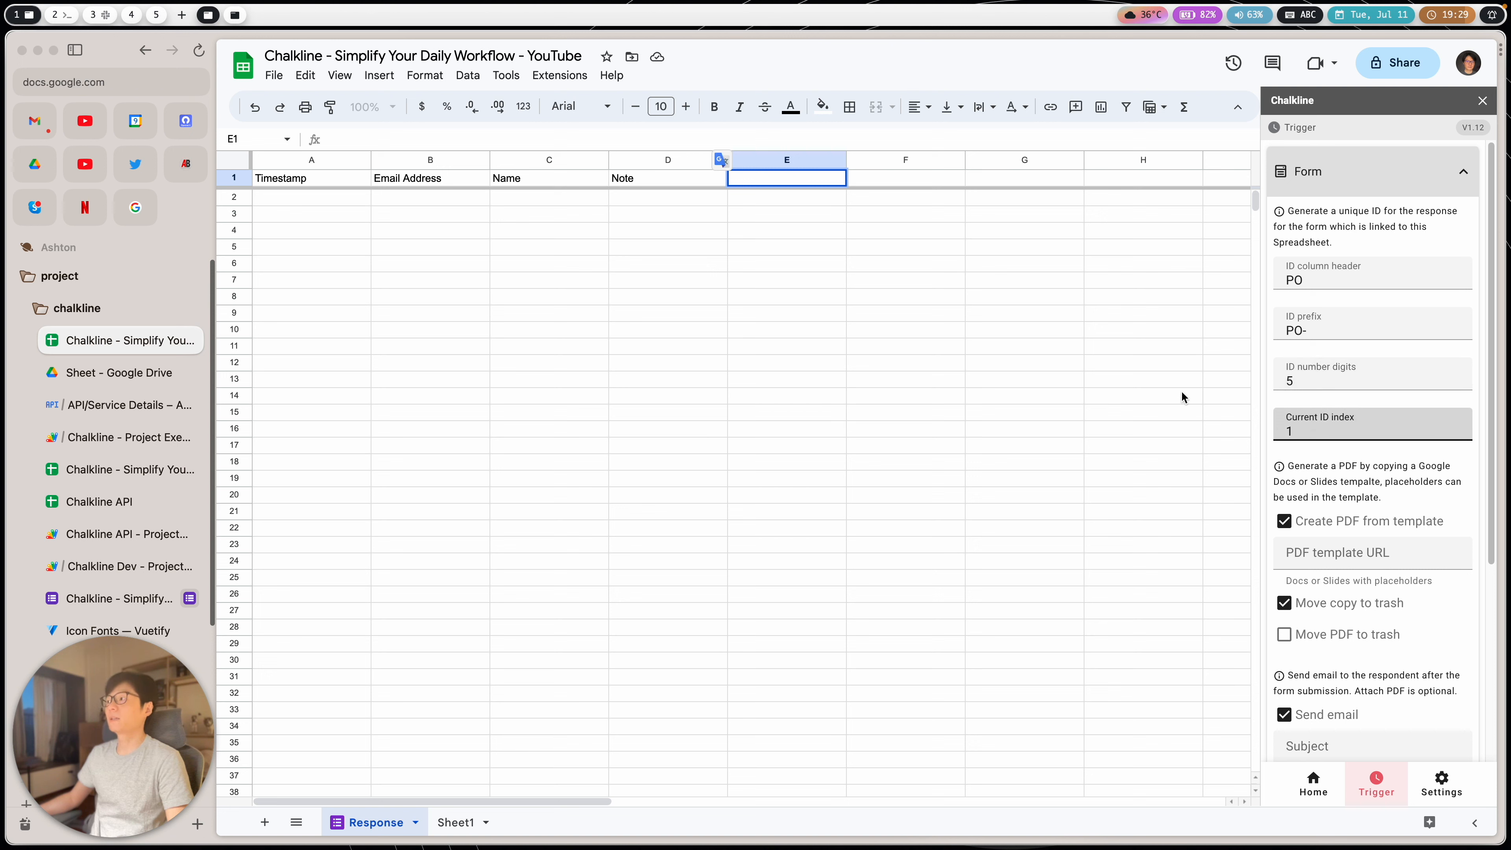
pyautogui.moveTo(1301, 423); pyautogui.dragTo(1256, 428)
pyautogui.click(1309, 429)
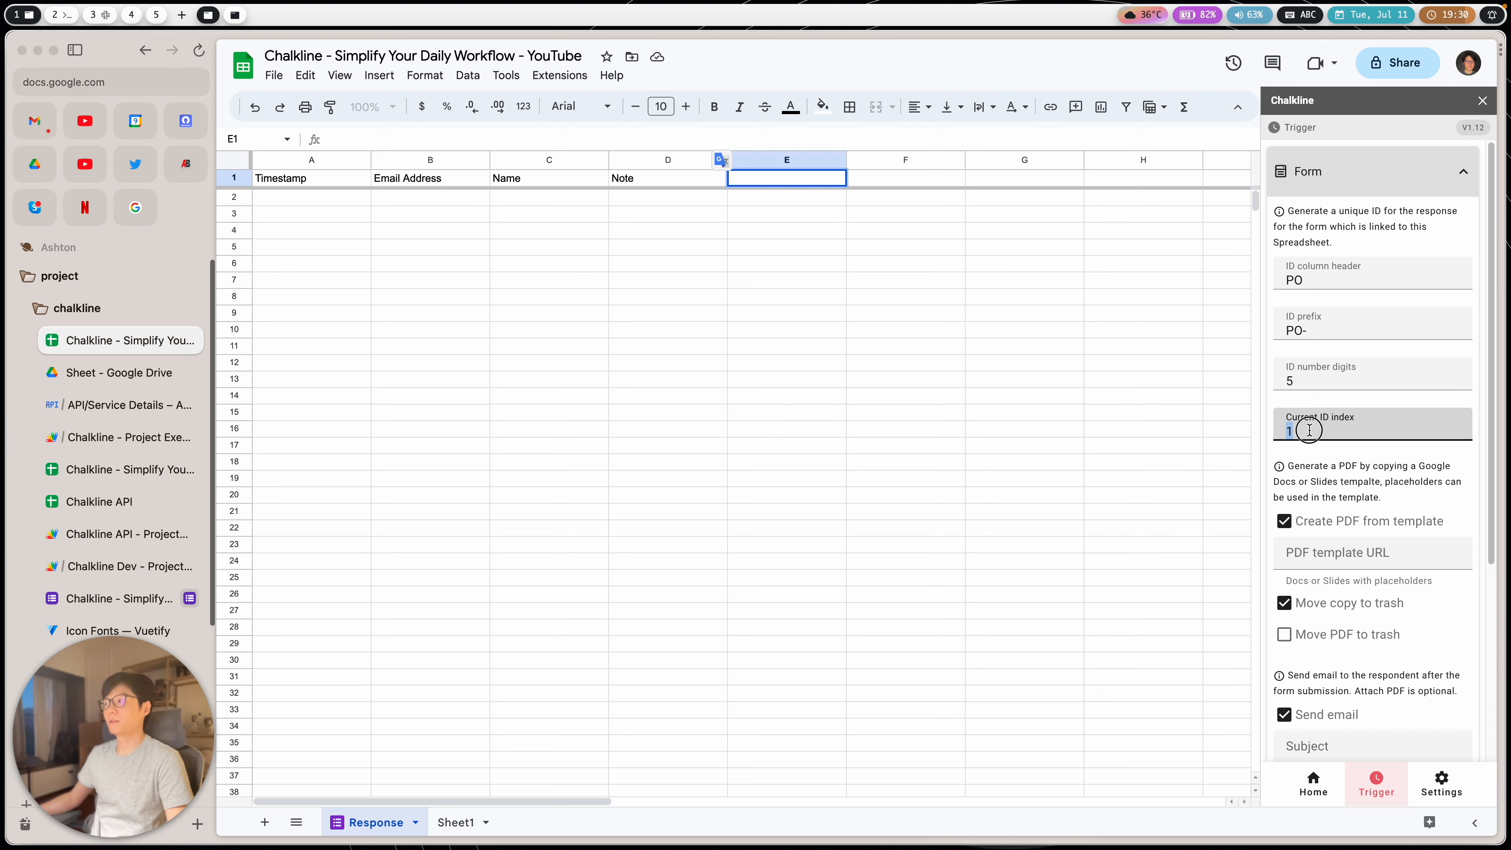
pyautogui.doubleClick(1305, 434)
pyautogui.scroll(-2, 1331, 460)
pyautogui.click(1312, 342)
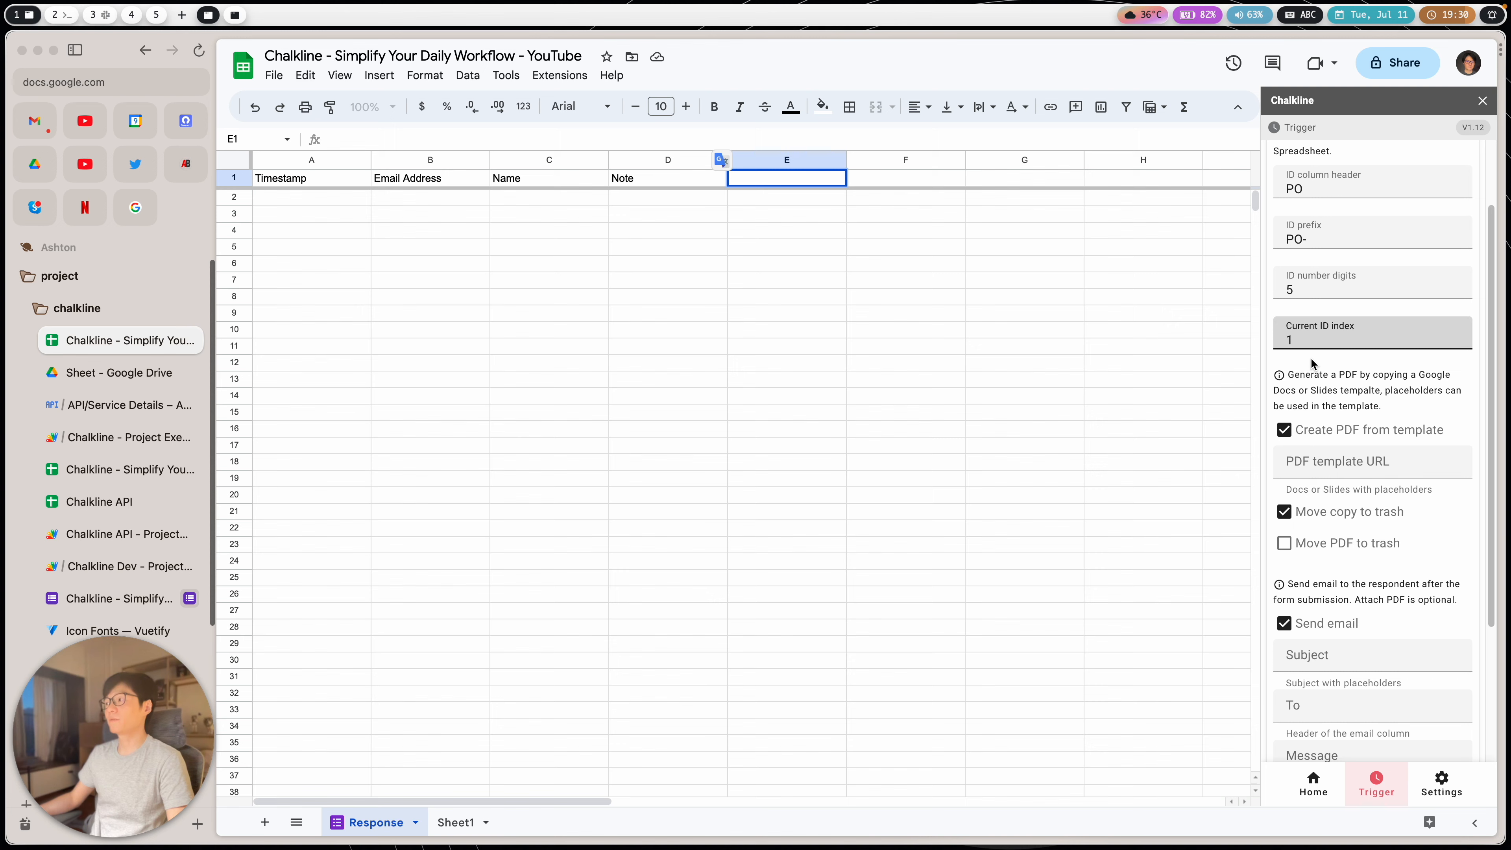
pyautogui.scroll(2, 1310, 356)
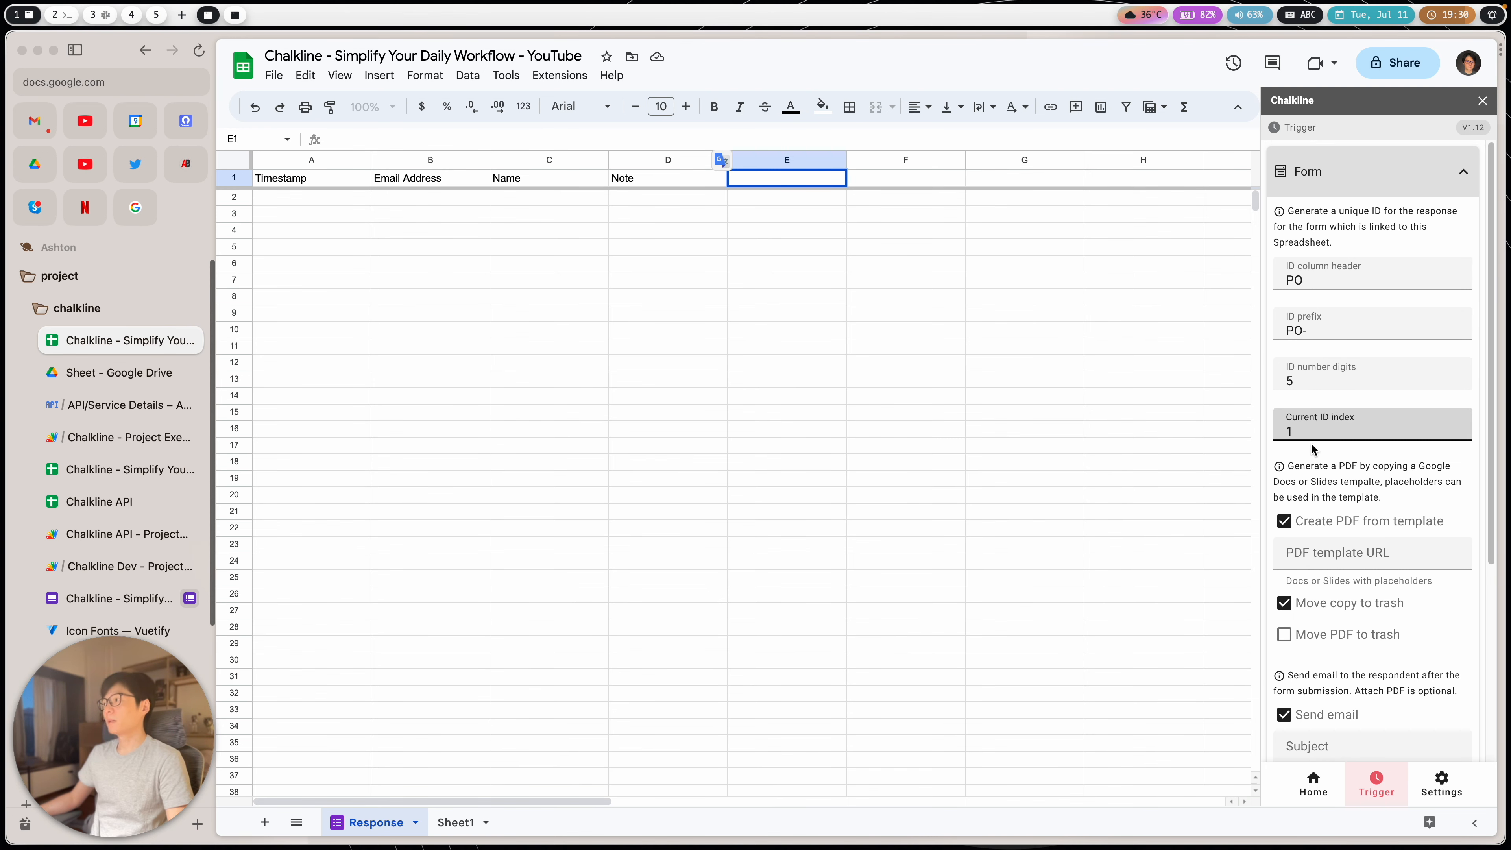
# Step: Switch to Google Drive and open the Chalkline folder to look over its Slides and Docs templates
pyautogui.scroll(-3, 1311, 442)
pyautogui.click(1332, 437)
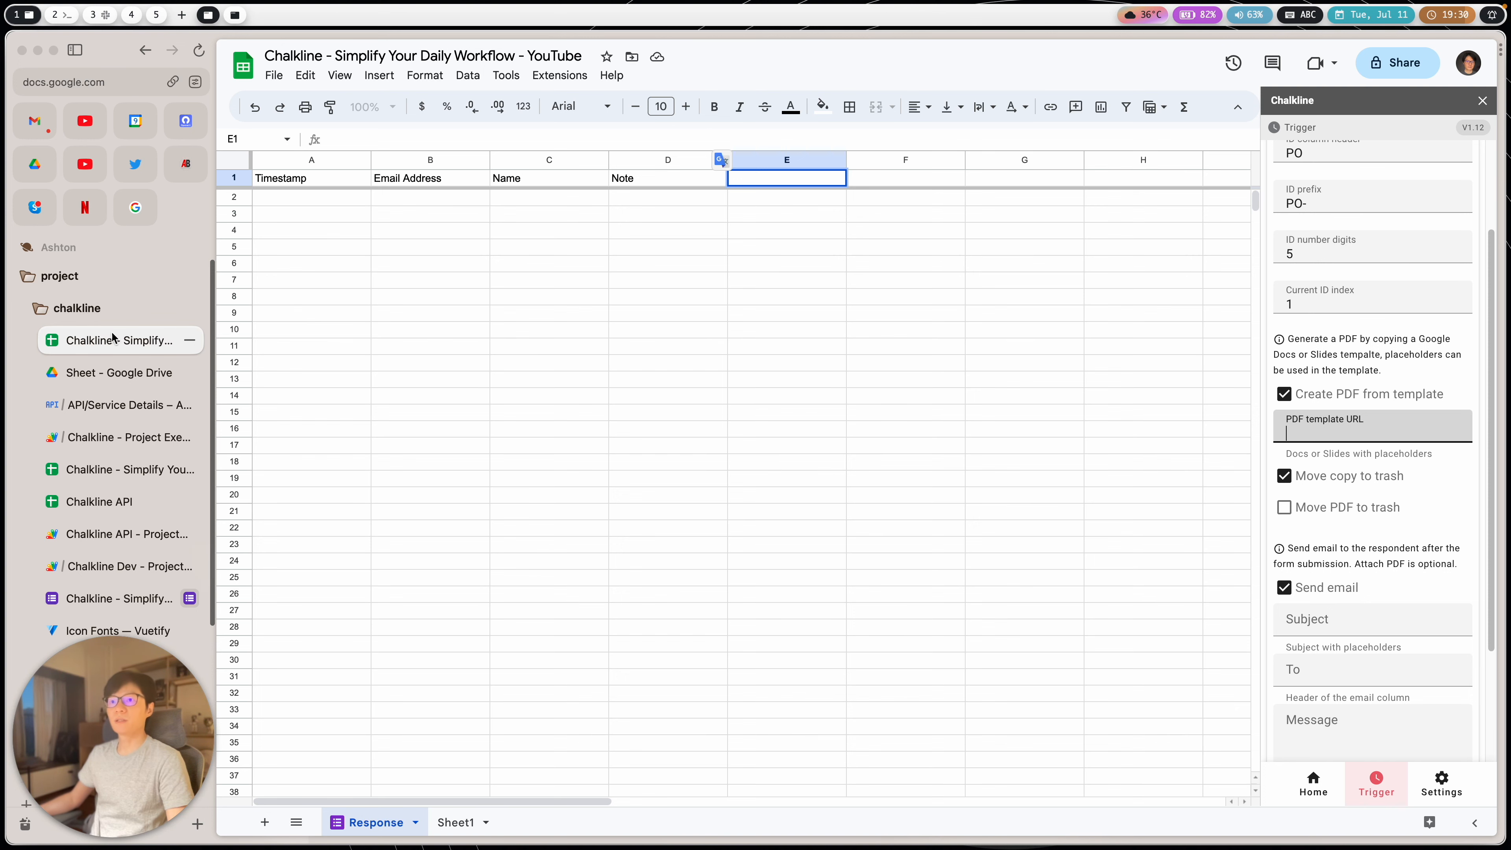
pyautogui.click(106, 376)
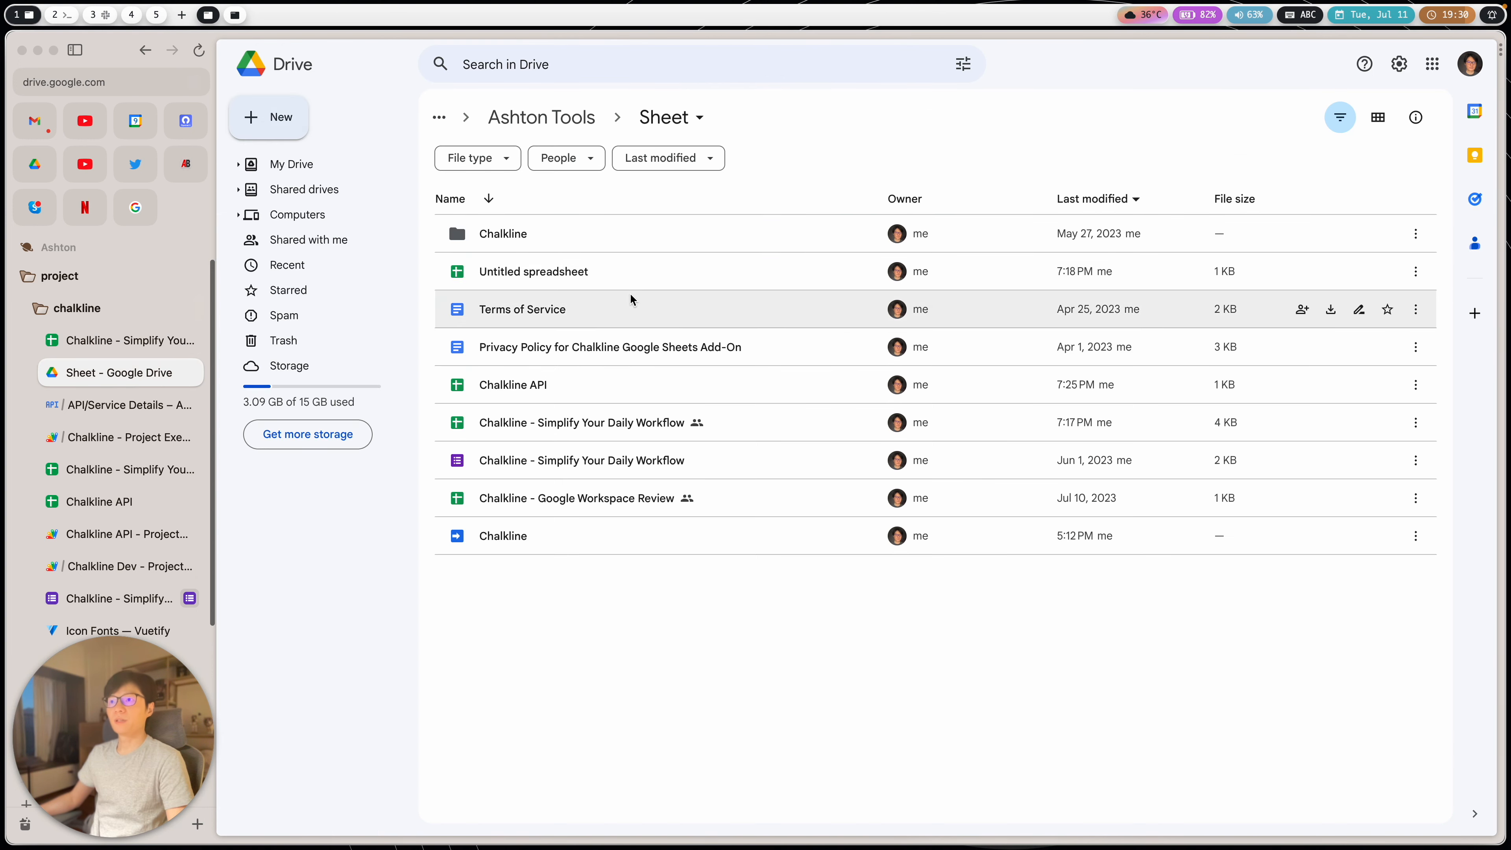
pyautogui.doubleClick(589, 237)
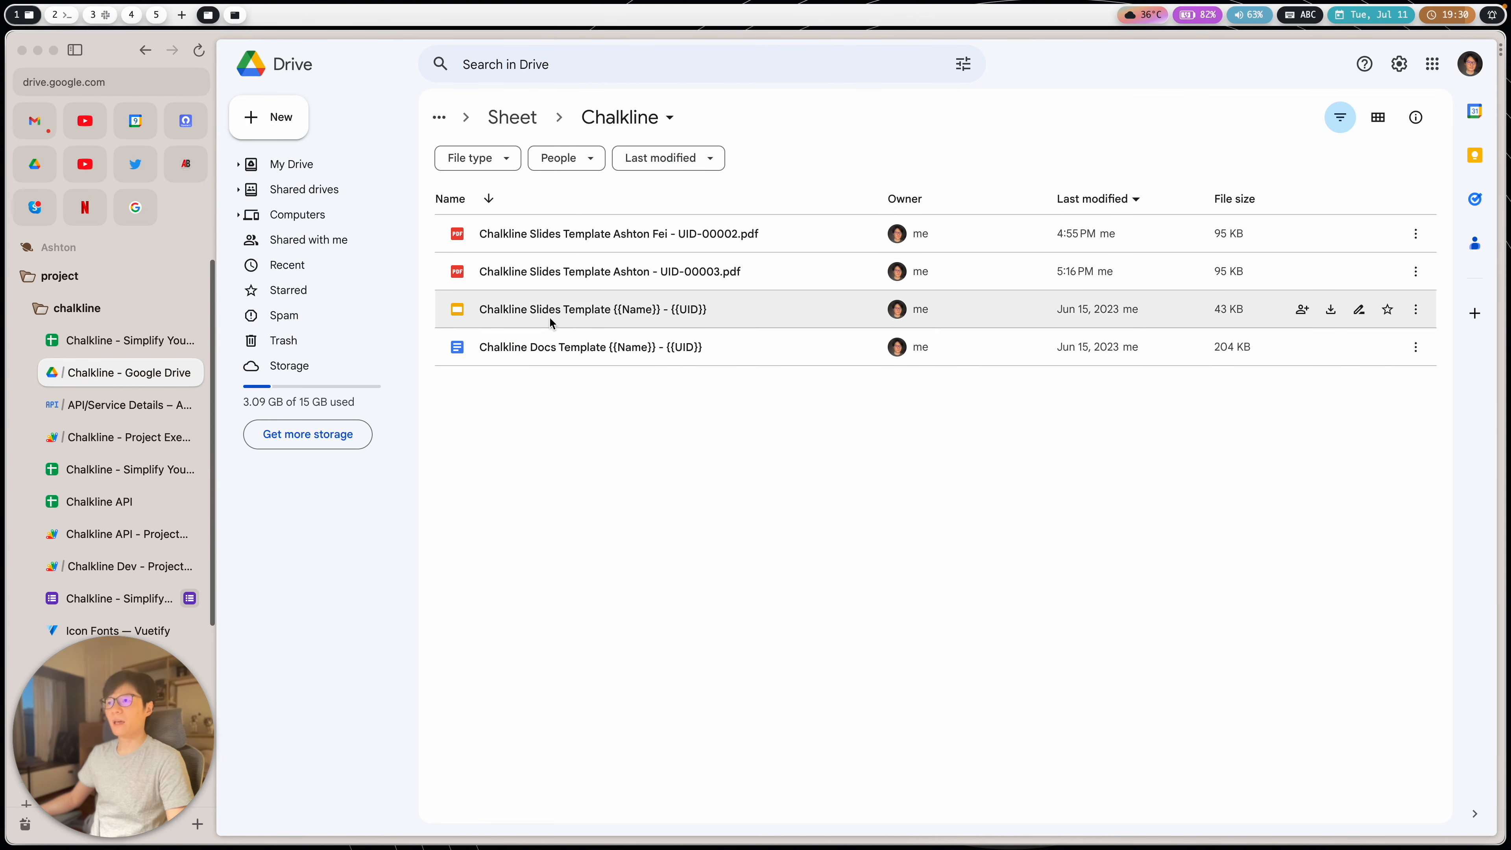
pyautogui.click(538, 321)
pyautogui.click(539, 358)
pyautogui.click(539, 337)
pyautogui.click(570, 356)
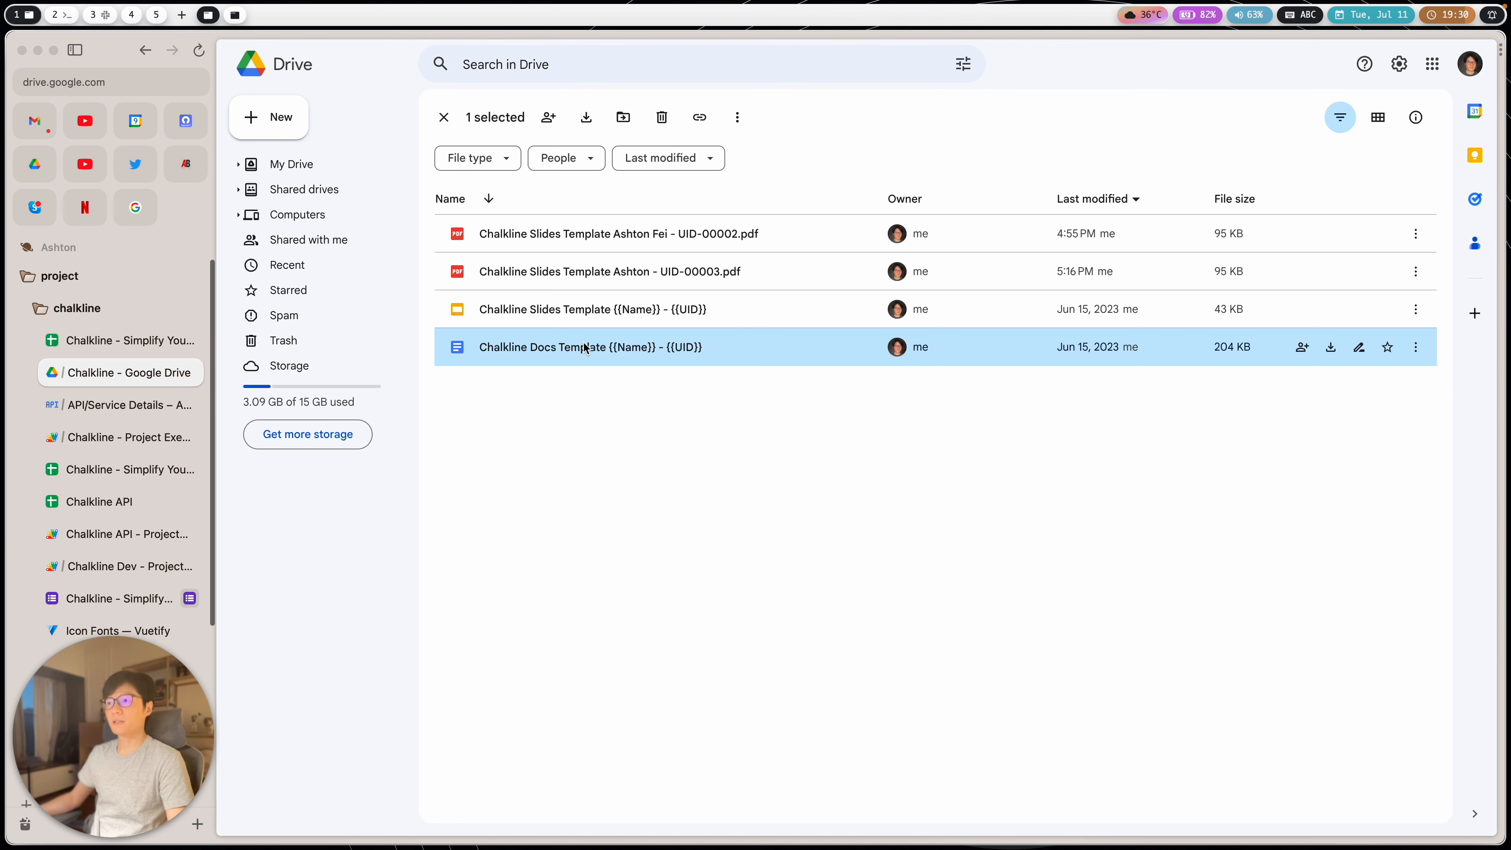
# Step: Open the "Chalkline Slides Template {{Name}} - {{UID}}" presentation, copy its URL and view the placeholders on slide 2
pyautogui.click(576, 317)
pyautogui.doubleClick(575, 317)
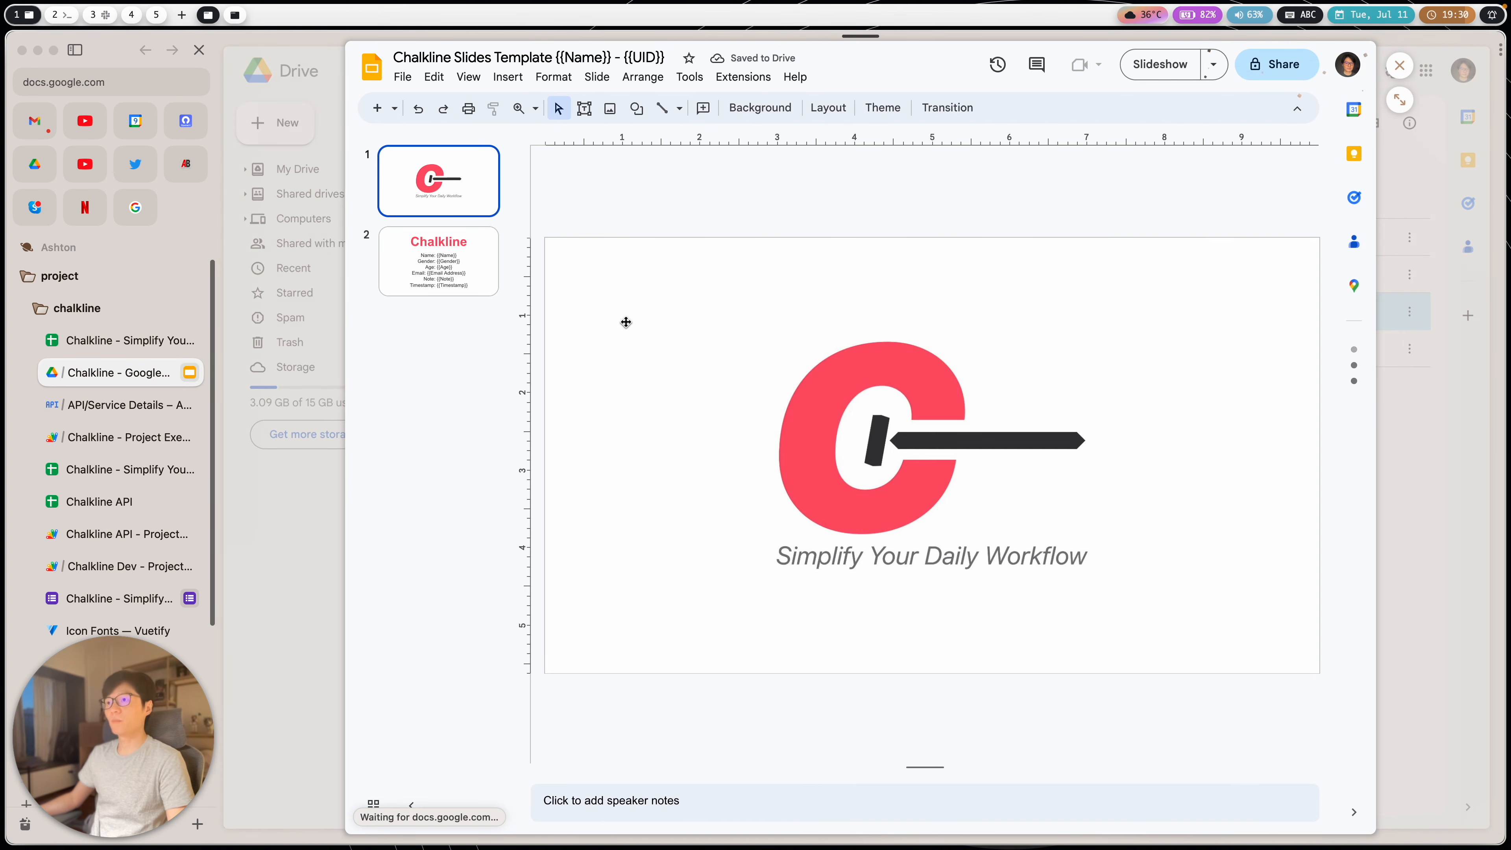
pyautogui.press('super+shift+c')
pyautogui.click(493, 259)
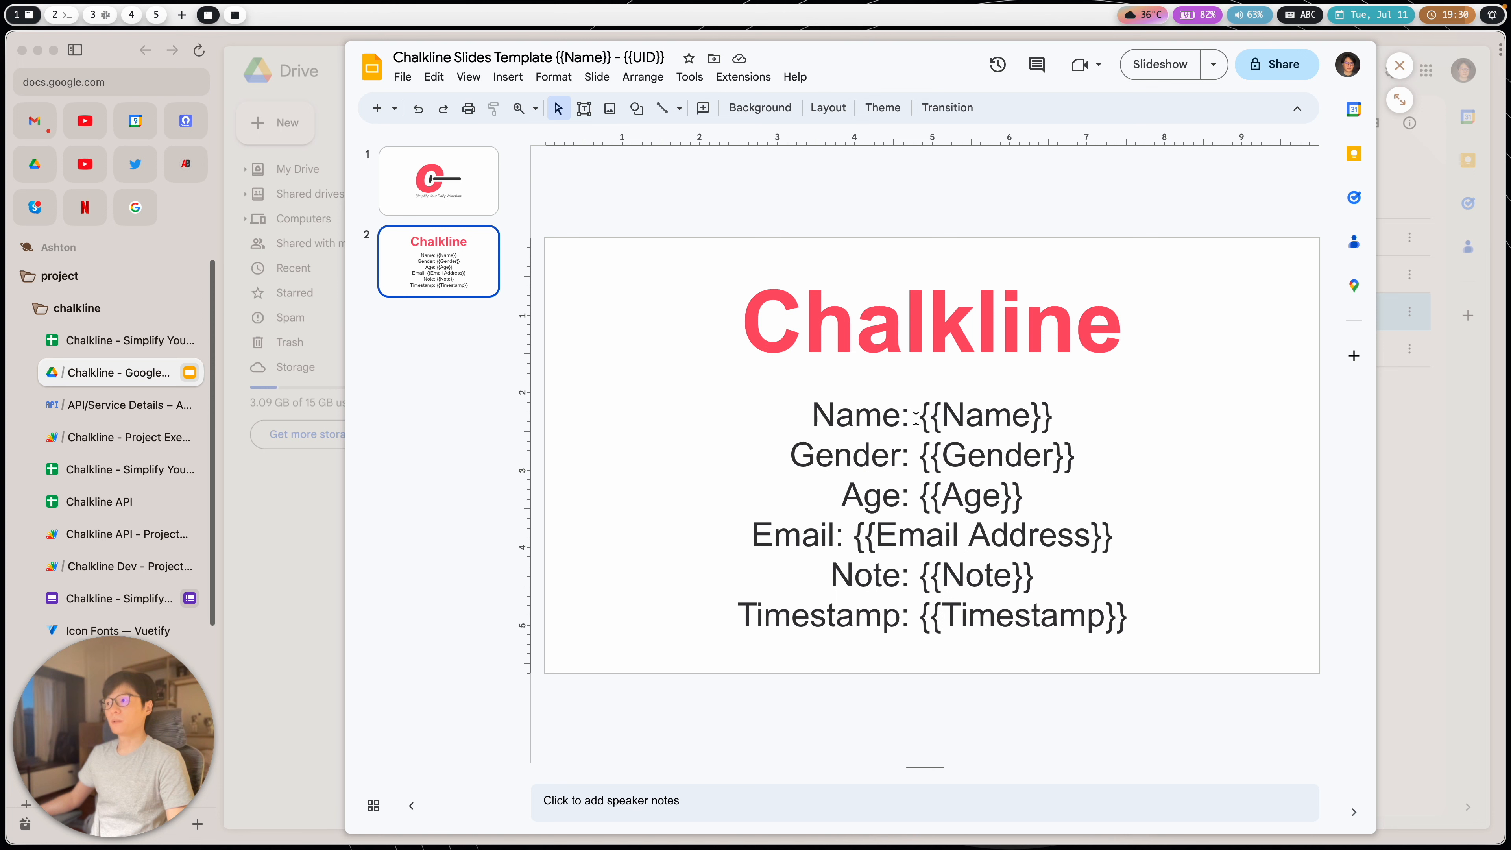
# Step: Close the template, return to the linked spreadsheet and enter the copied presentation link as the PDF template URL
pyautogui.click(1399, 66)
pyautogui.click(98, 343)
pyautogui.click(1339, 423)
pyautogui.press('super+v')
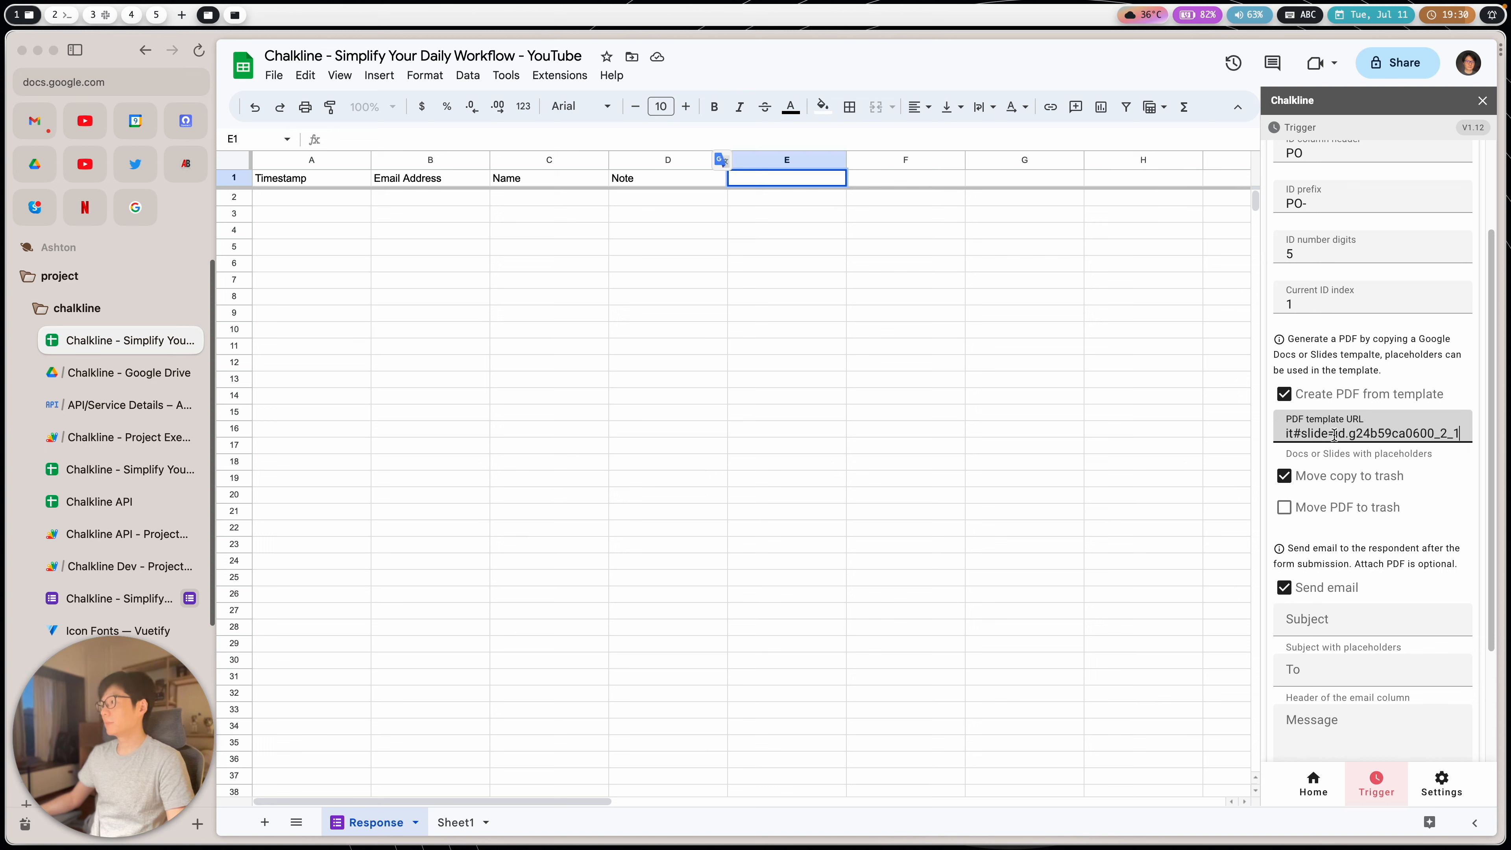
pyautogui.click(1349, 455)
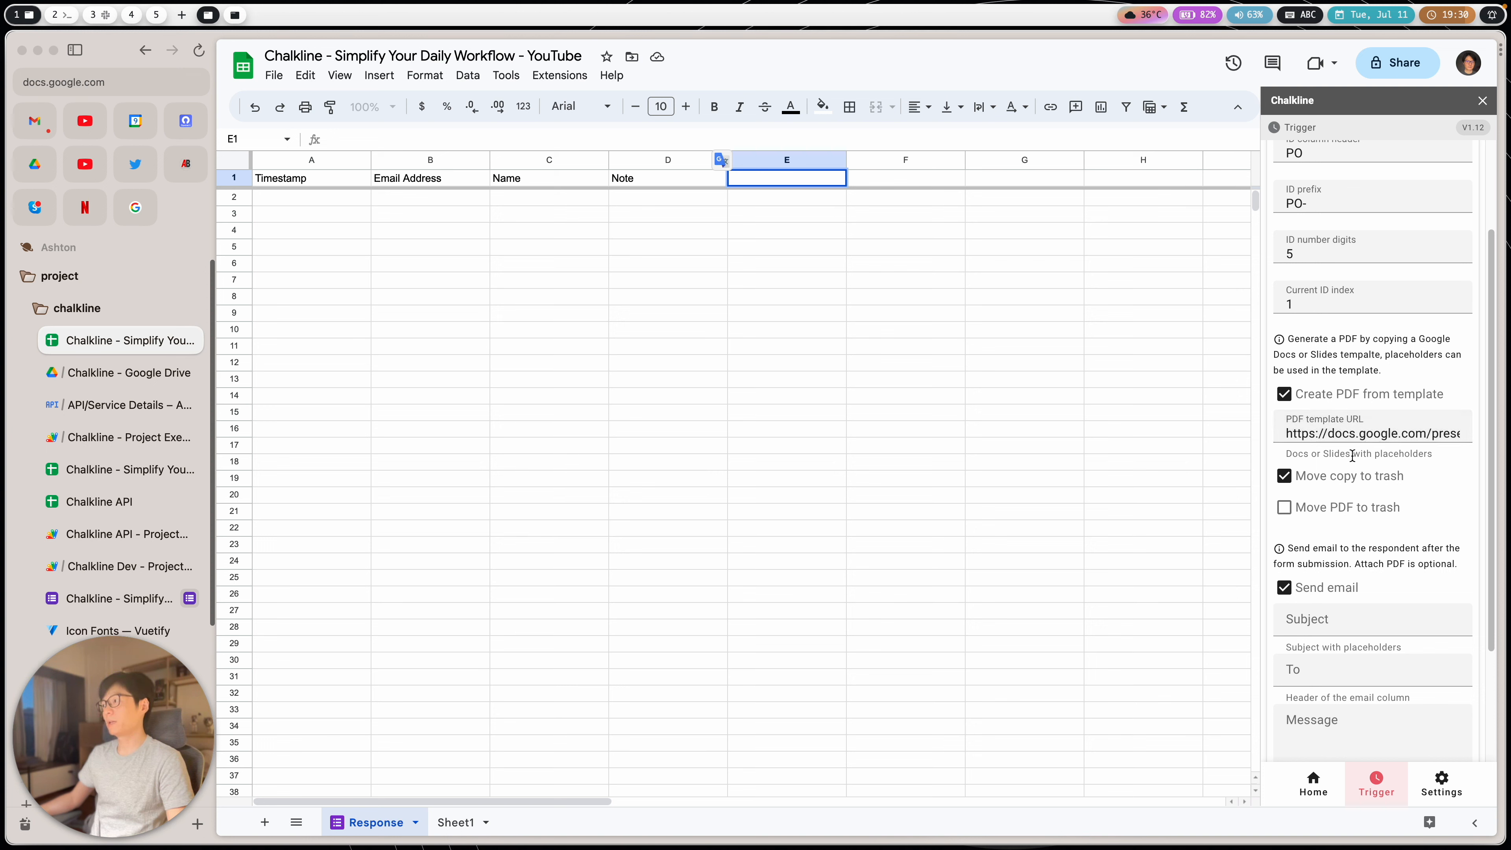
pyautogui.scroll(-1, 1386, 470)
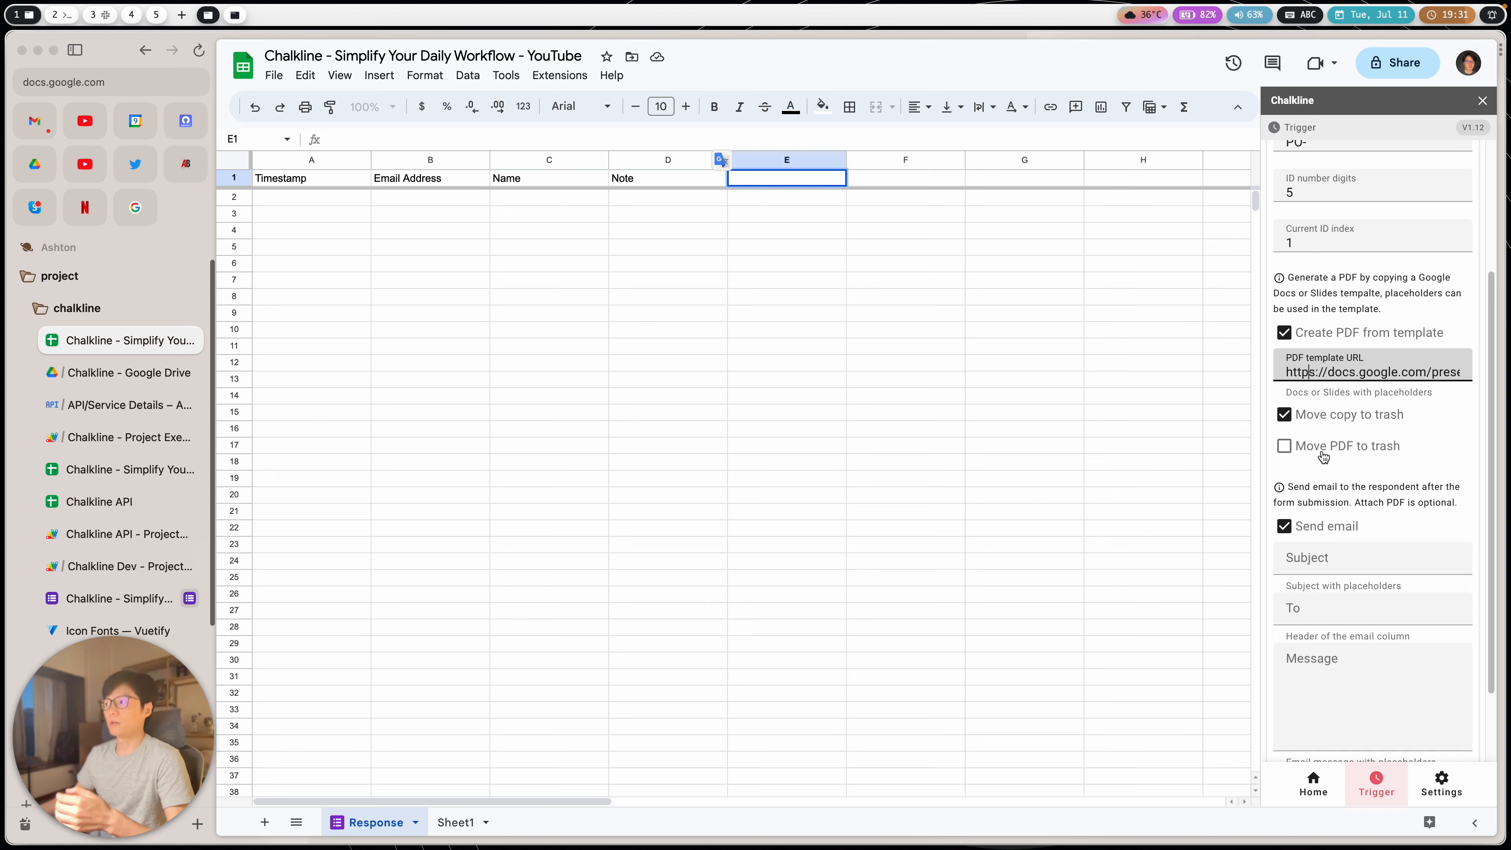
pyautogui.click(1283, 445)
pyautogui.click(1294, 450)
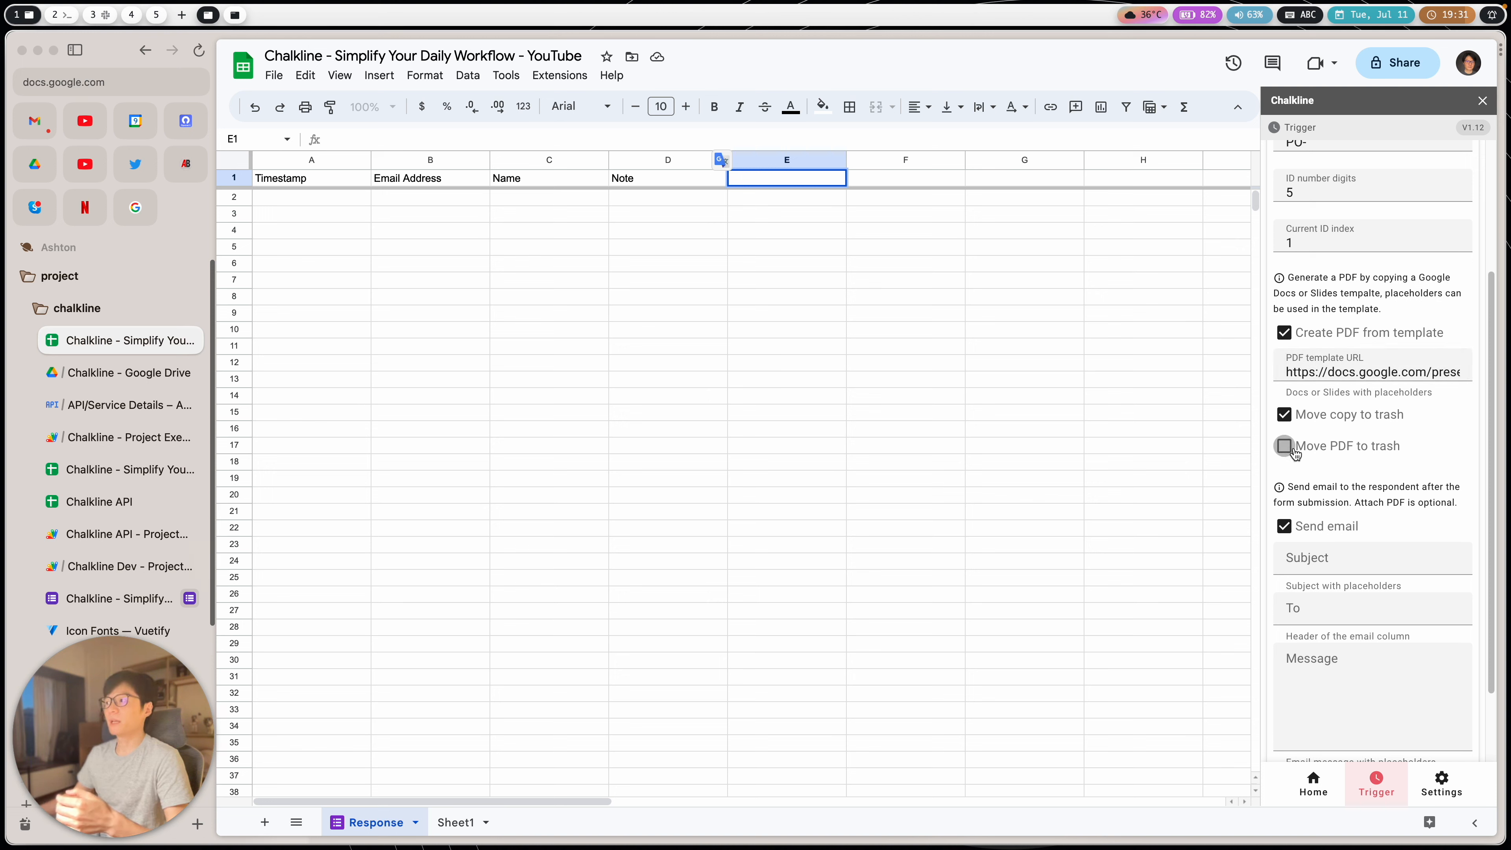
# Step: Set the trigger email's subject to "YouTube Test to {{Name}}"
pyautogui.scroll(-2, 1295, 450)
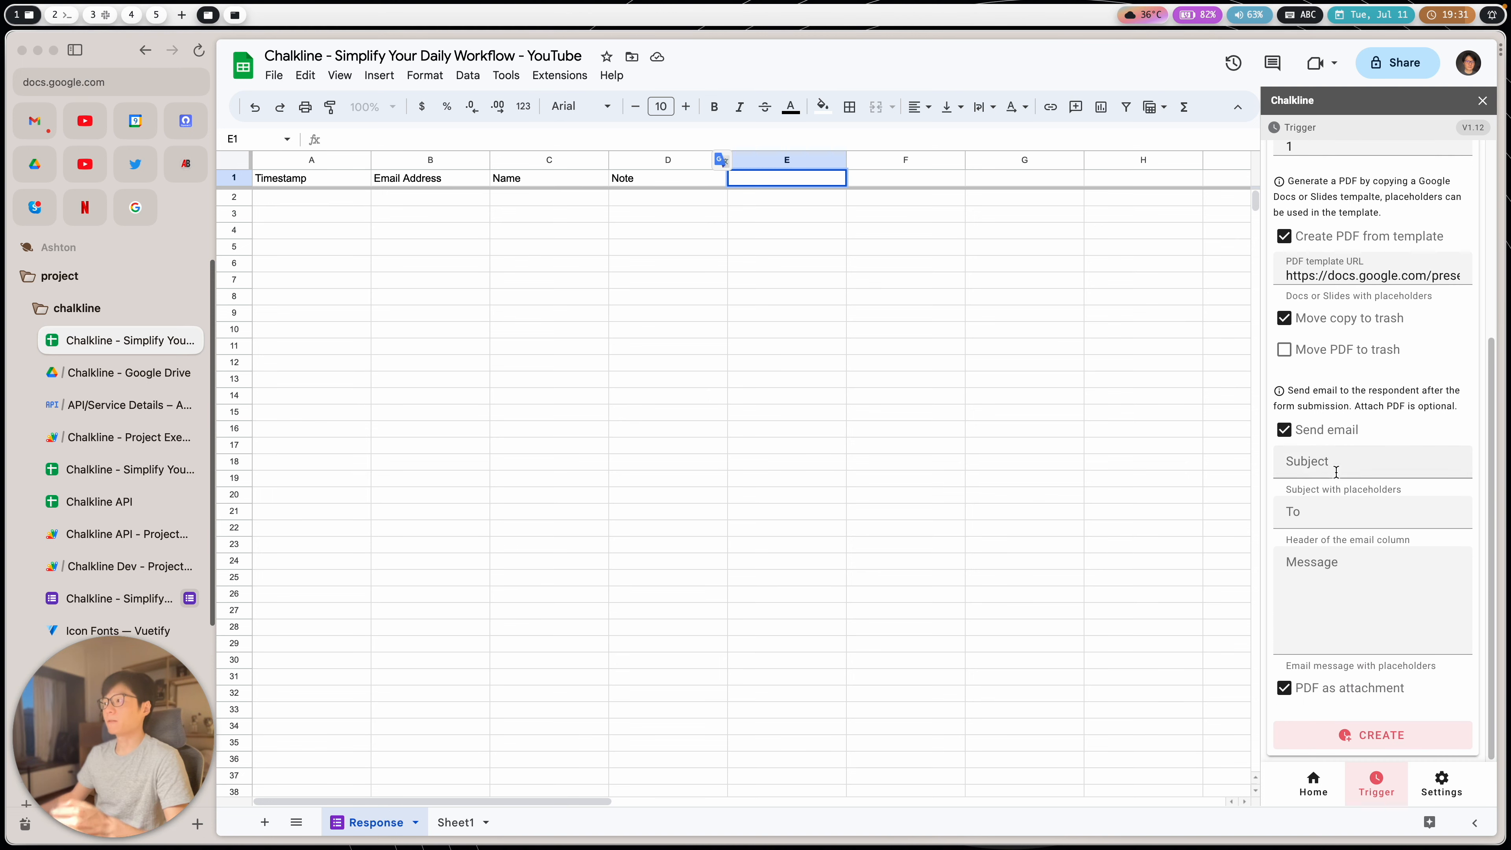
pyautogui.click(1297, 457)
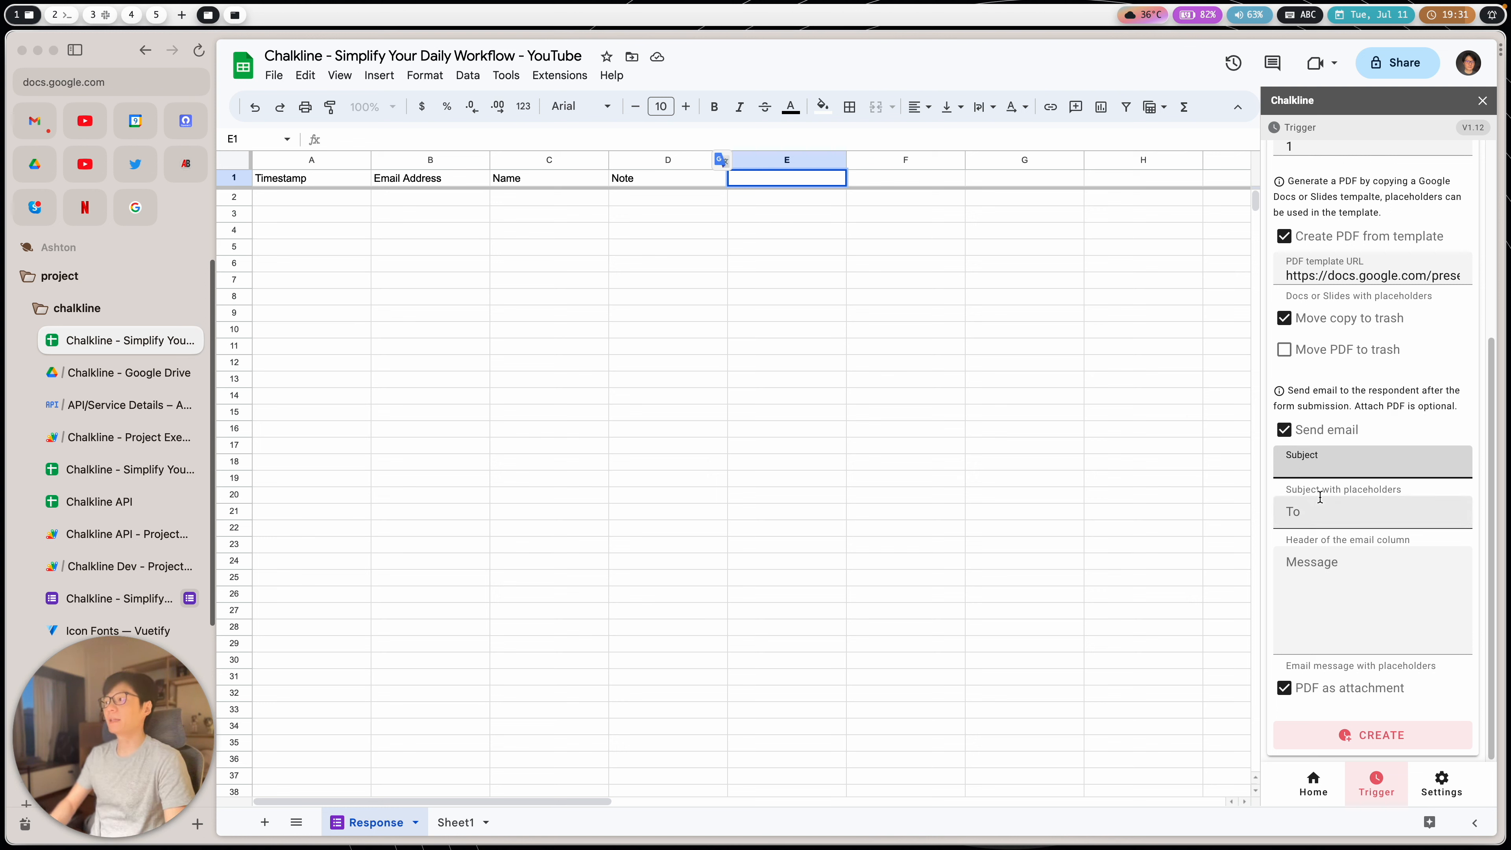
pyautogui.write('This')
pyautogui.press('BackSpace')
pyautogui.press('BackSpace')
pyautogui.press('BackSpace')
pyautogui.press('BackSpace')
pyautogui.write('You')
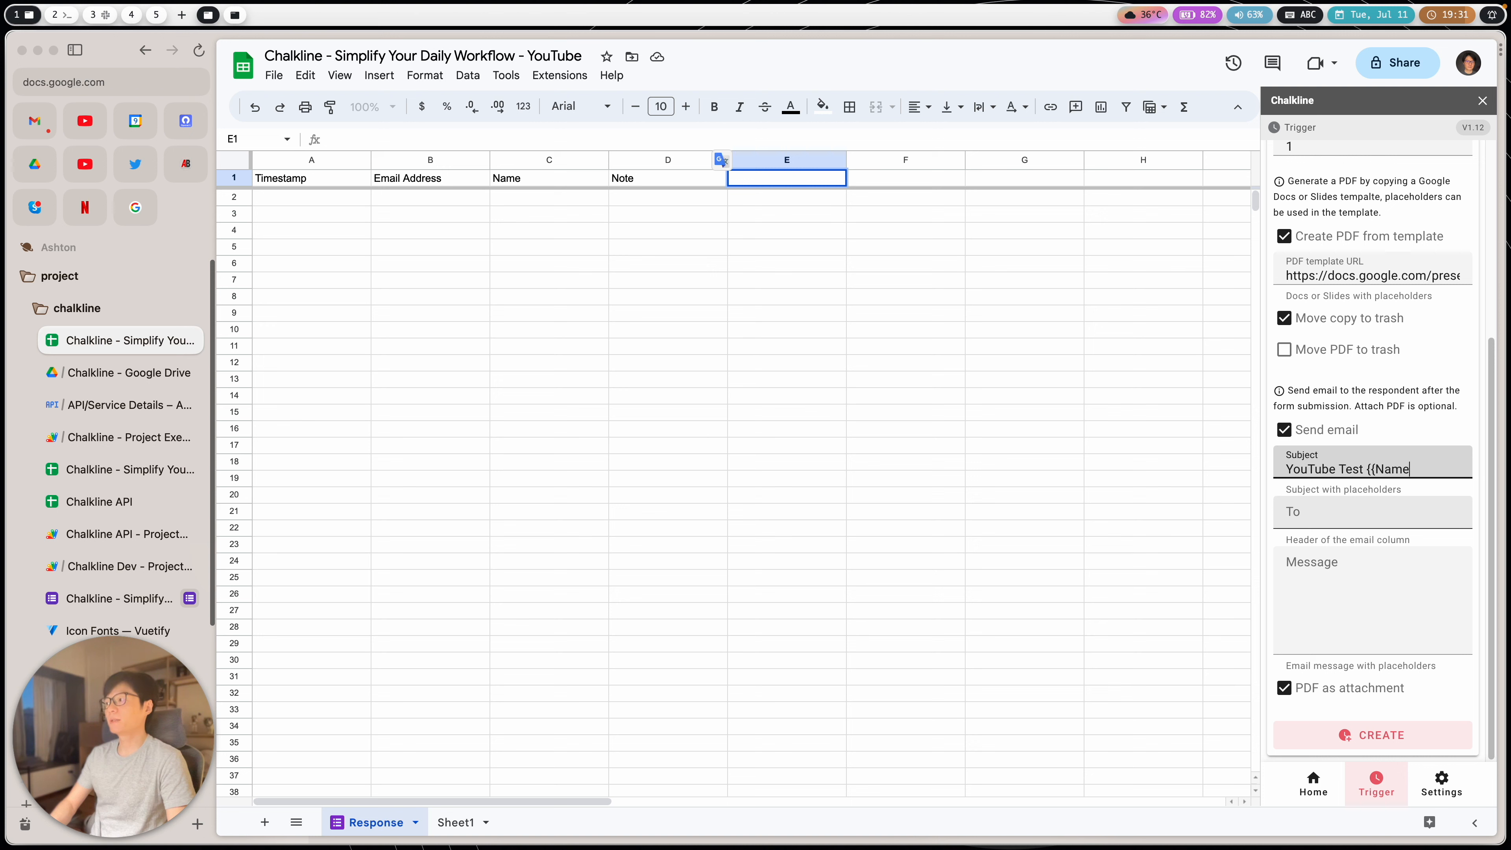
pyautogui.press('Left')
pyautogui.press('Left')
pyautogui.press('Left')
pyautogui.press('Left')
pyautogui.press('Left')
pyautogui.press('Left')
pyautogui.press('Left')
pyautogui.press('Left')
pyautogui.write('to')
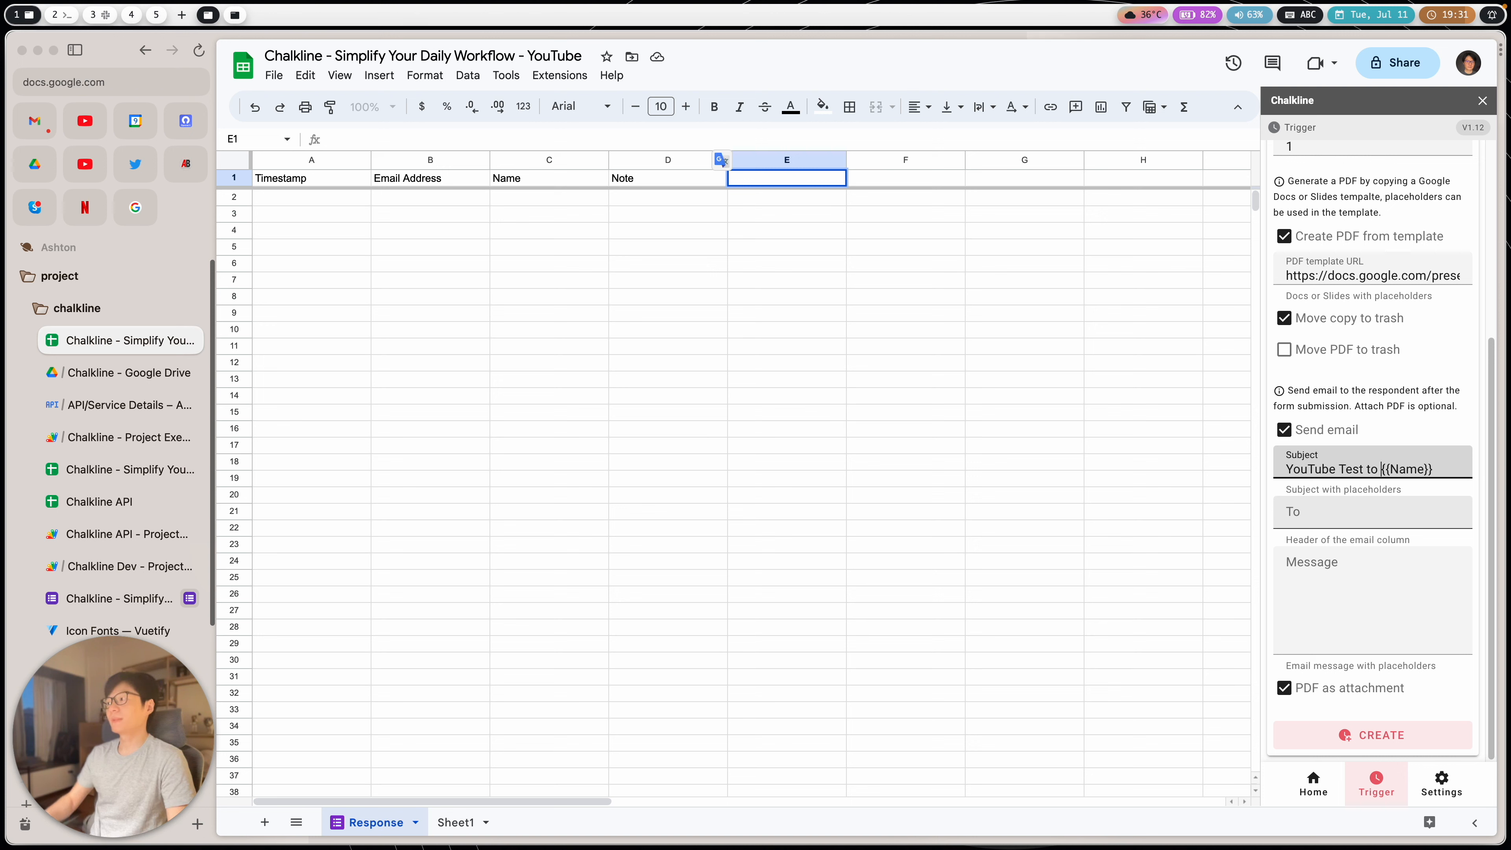
# Step: Compare the Response sheet's column headers in A to D with the {{Name}} placeholder in the email subject
pyautogui.click(521, 195)
pyautogui.click(530, 160)
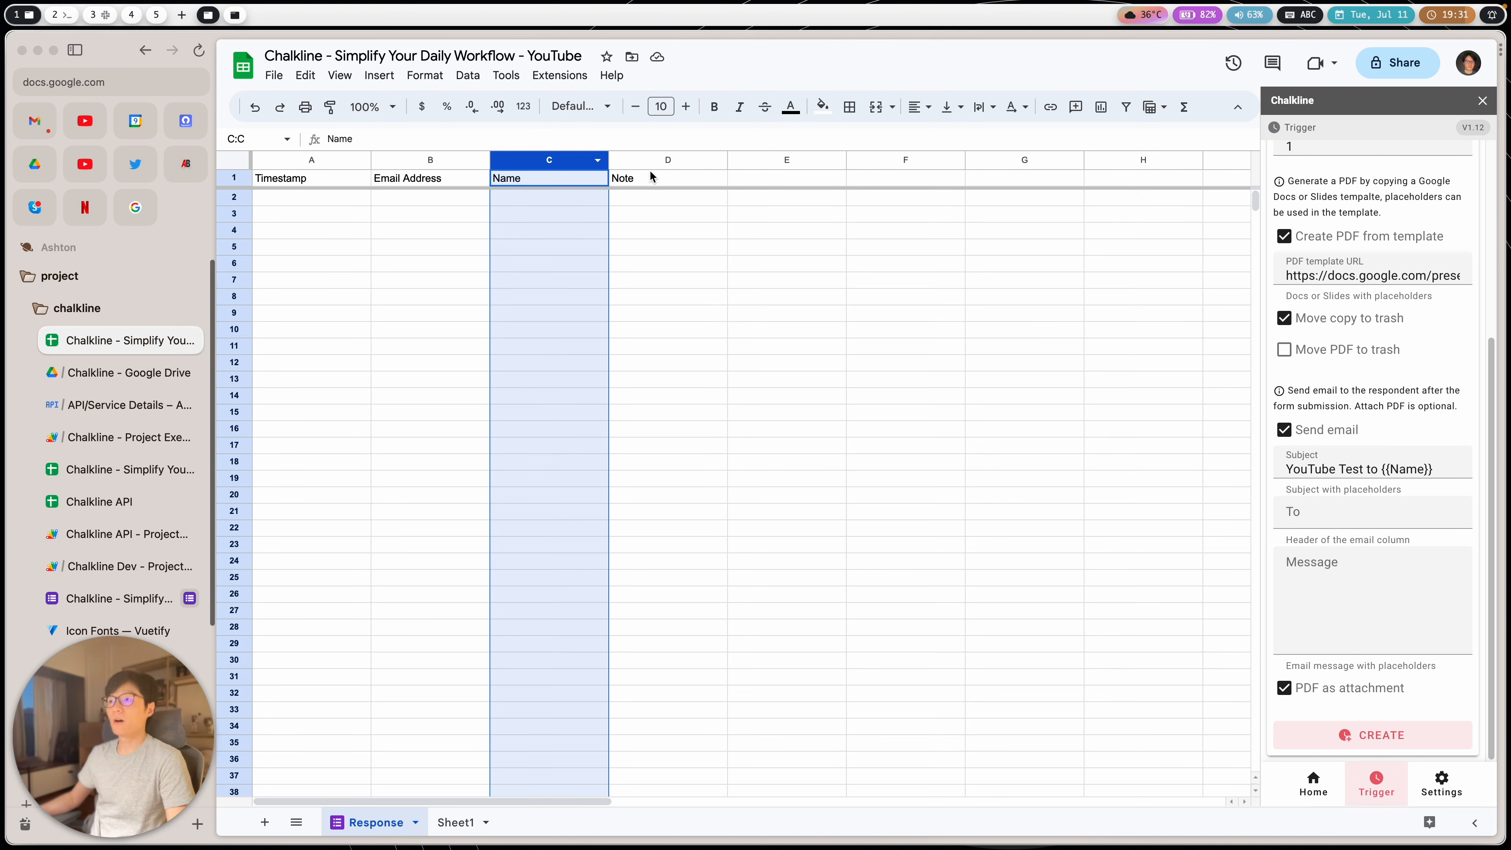
pyautogui.keyDown('shift'); pyautogui.click(657, 157); pyautogui.keyUp('shift')
pyautogui.moveTo(311, 166); pyautogui.dragTo(651, 185)
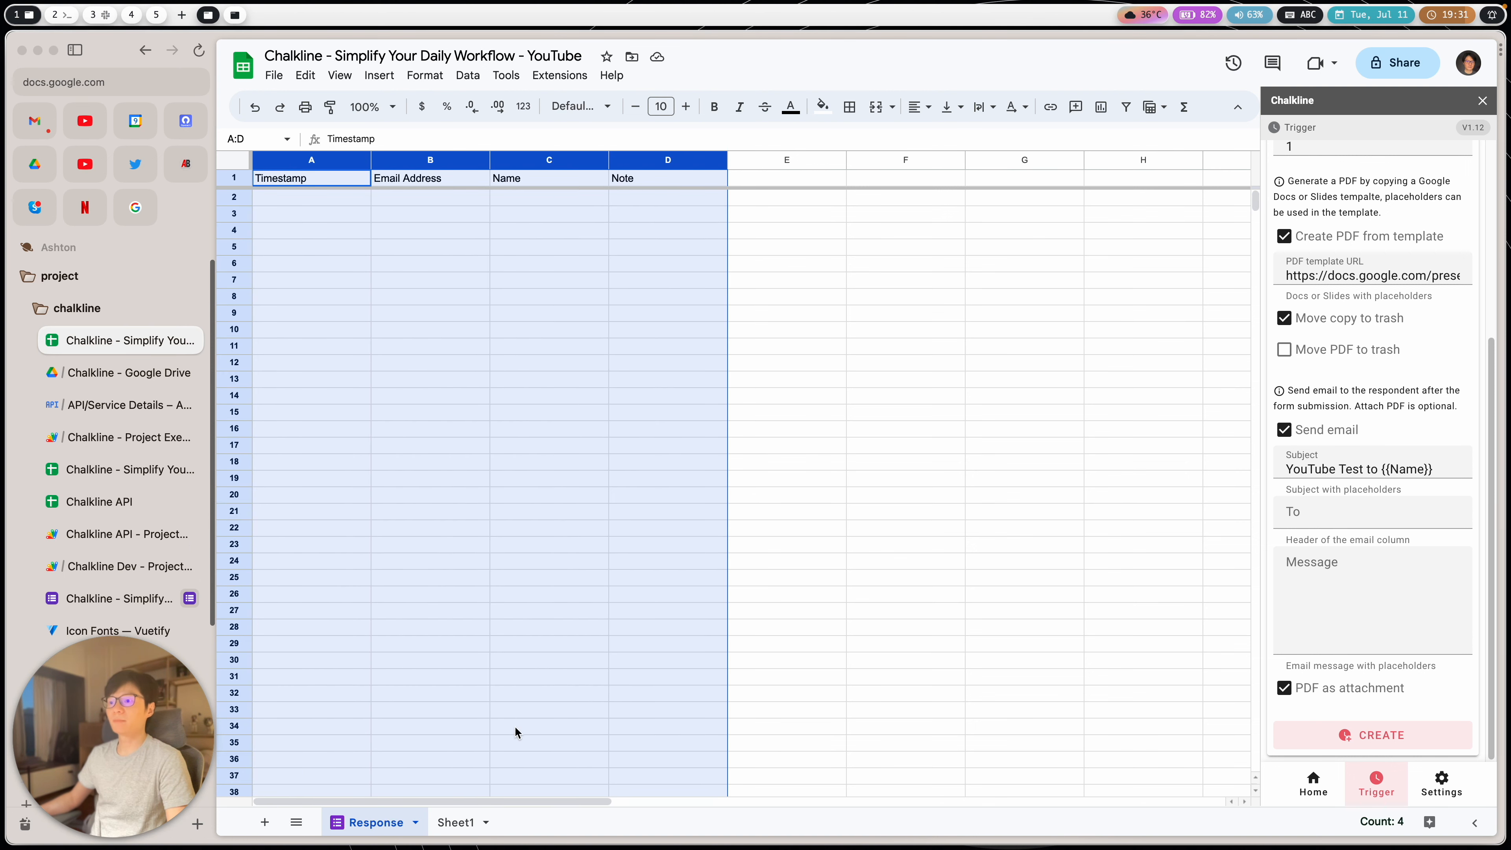
pyautogui.click(397, 205)
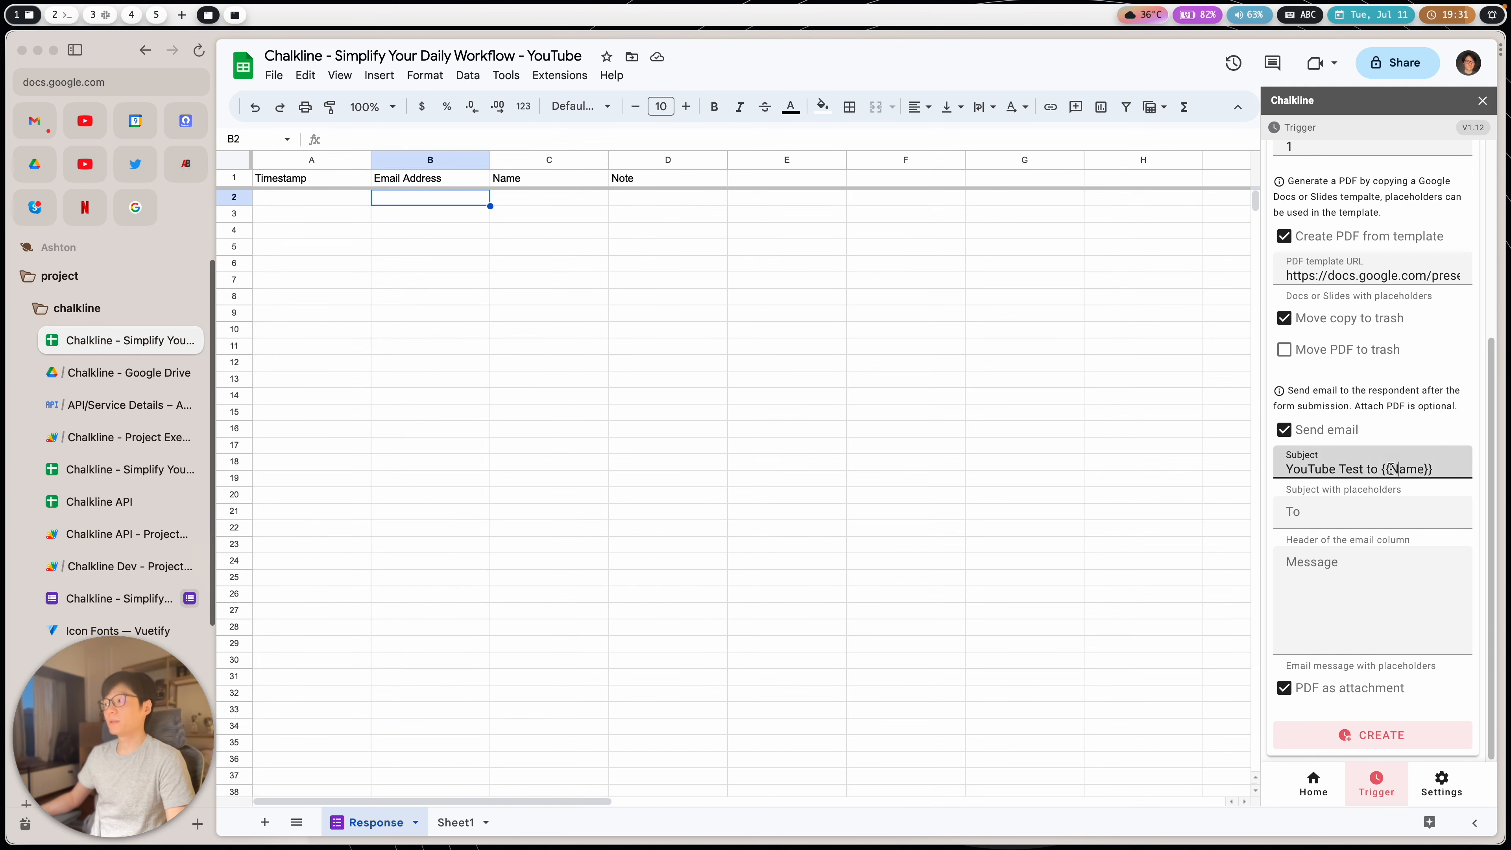
pyautogui.moveTo(1379, 469); pyautogui.dragTo(1434, 469)
# Step: Copy the "Email Address" header from cell B1 and use it as the trigger email's To value
pyautogui.click(1362, 523)
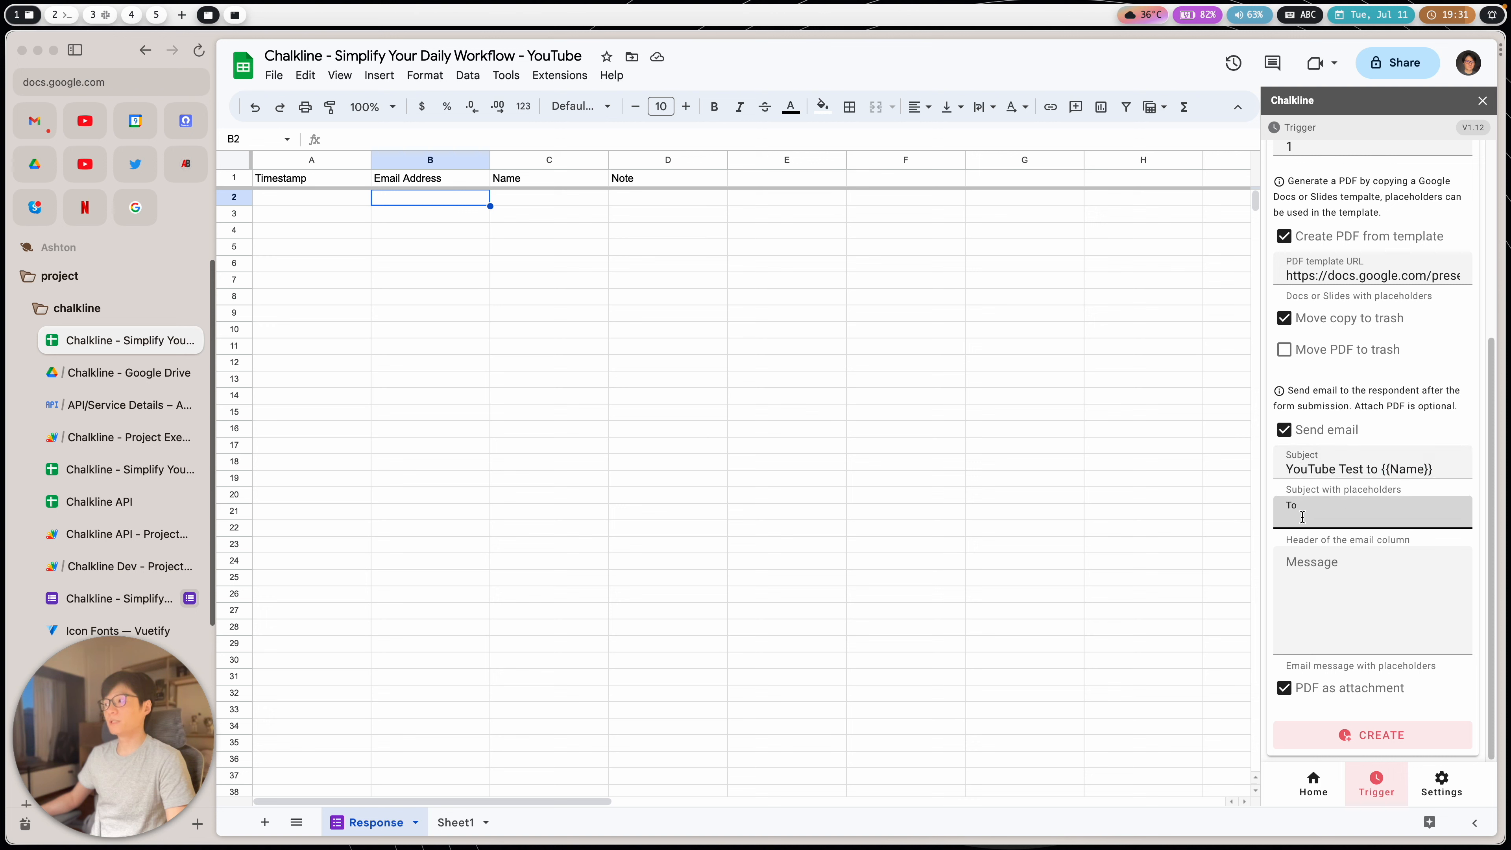
pyautogui.click(450, 160)
pyautogui.click(447, 183)
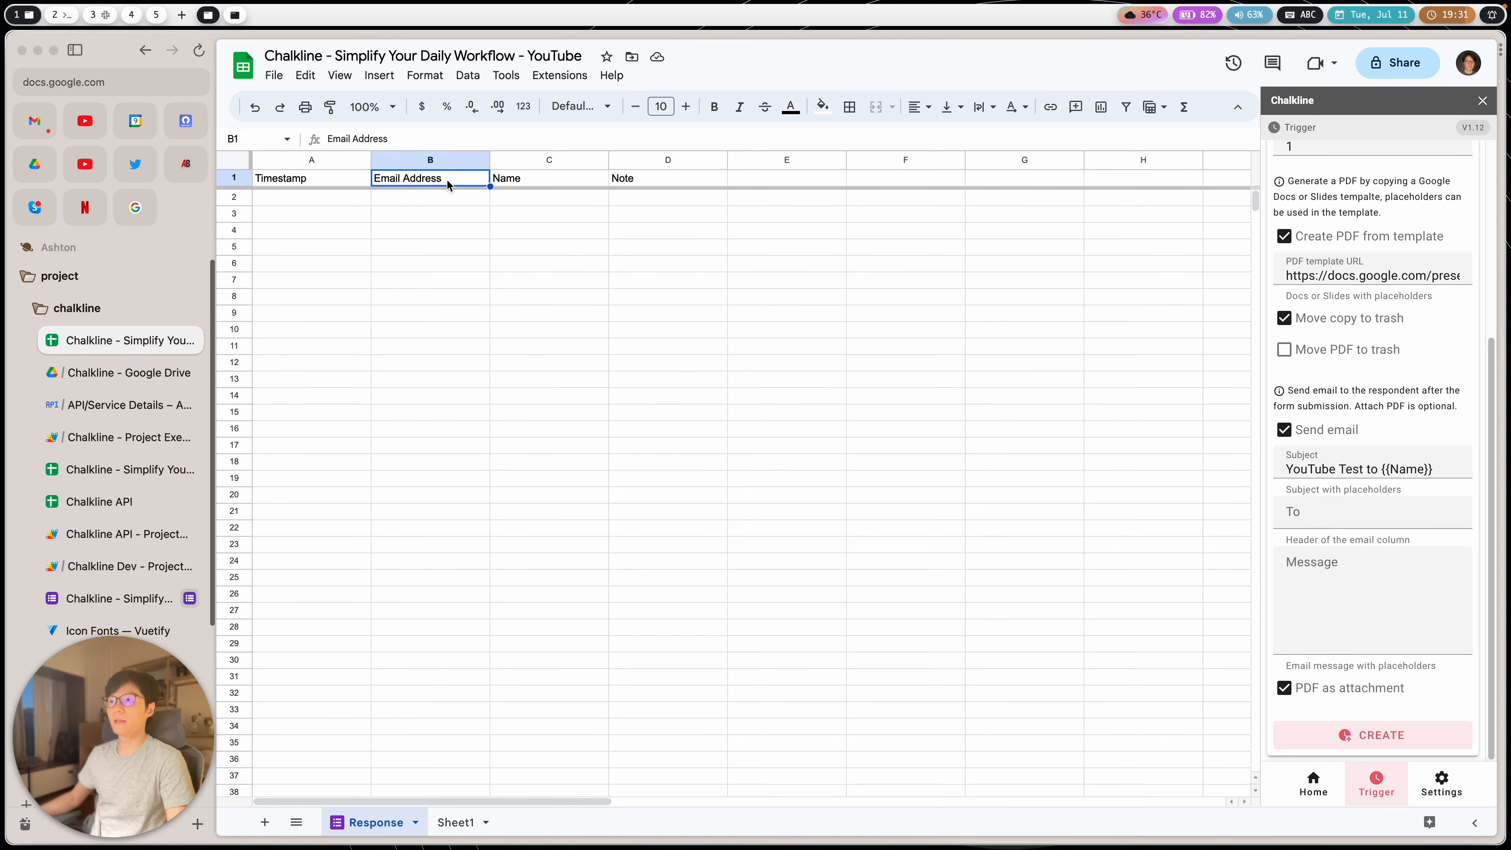
pyautogui.press('super+c')
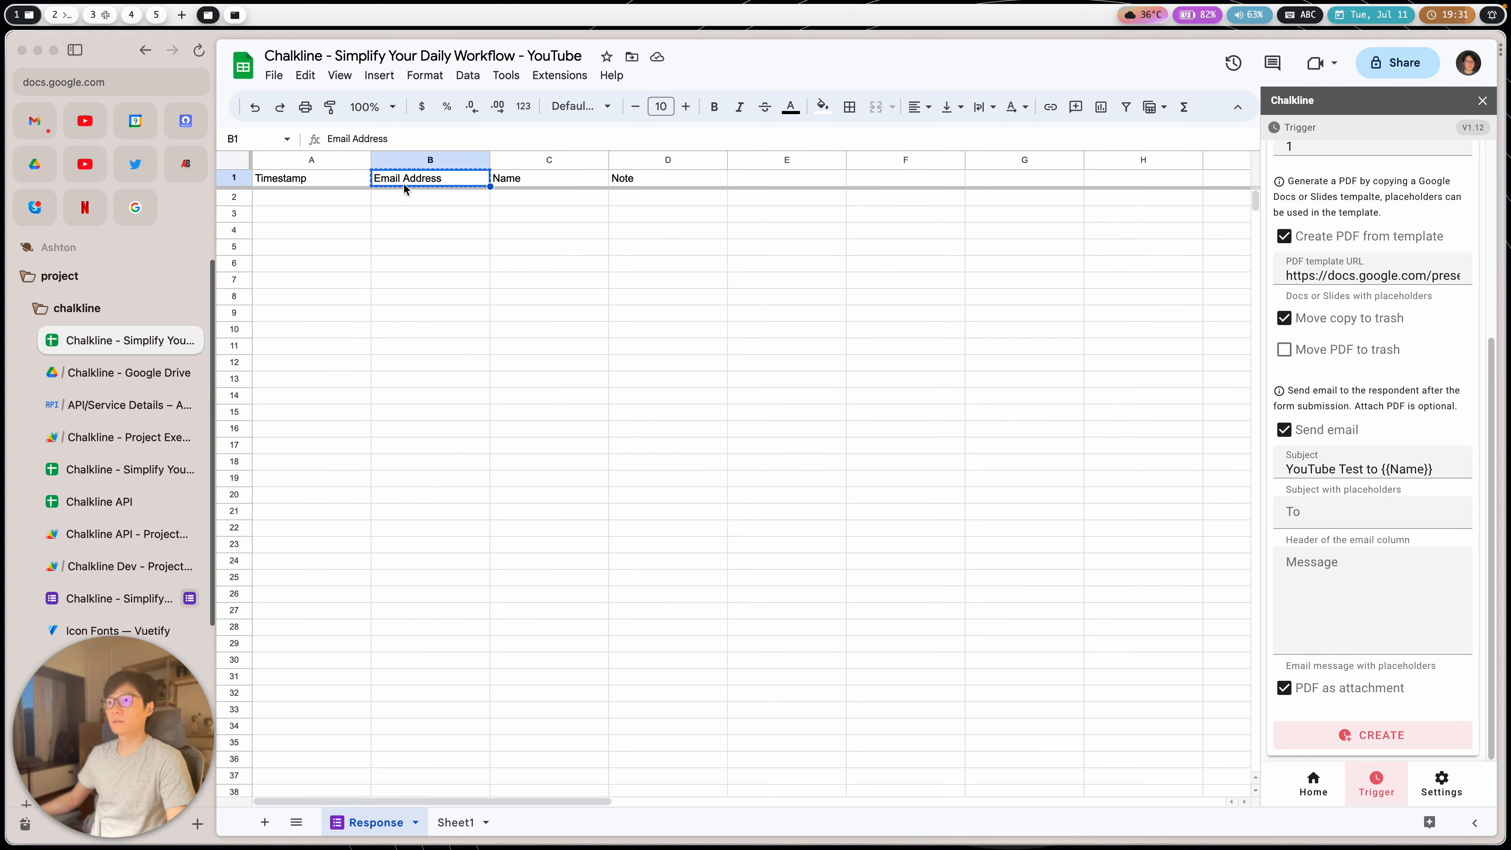
pyautogui.click(1322, 524)
pyautogui.press('super+v')
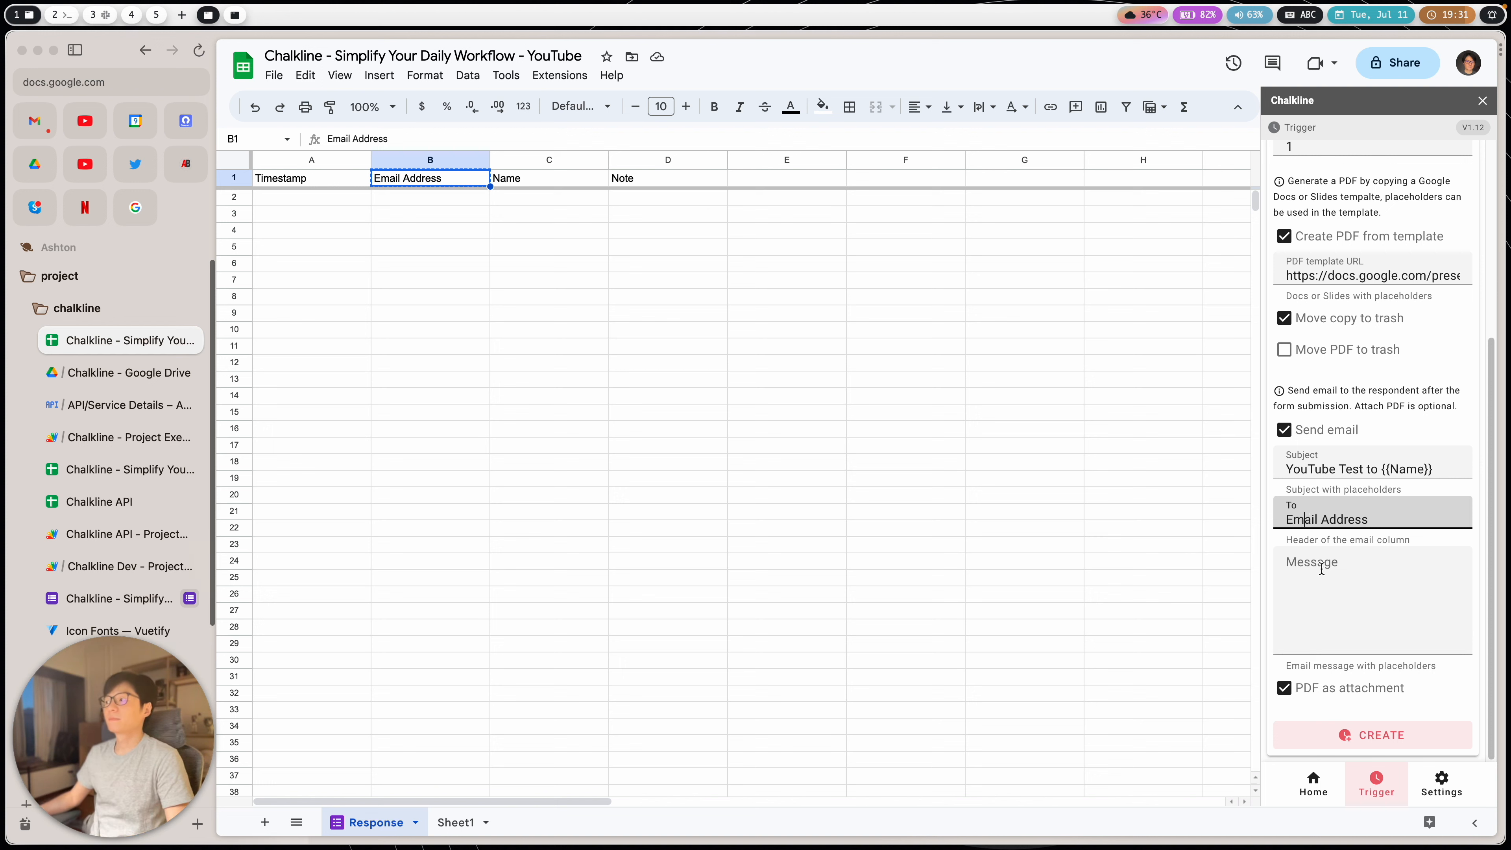
# Step: Set the trigger email's message to "This is a test message {{Note}}"
pyautogui.click(1315, 557)
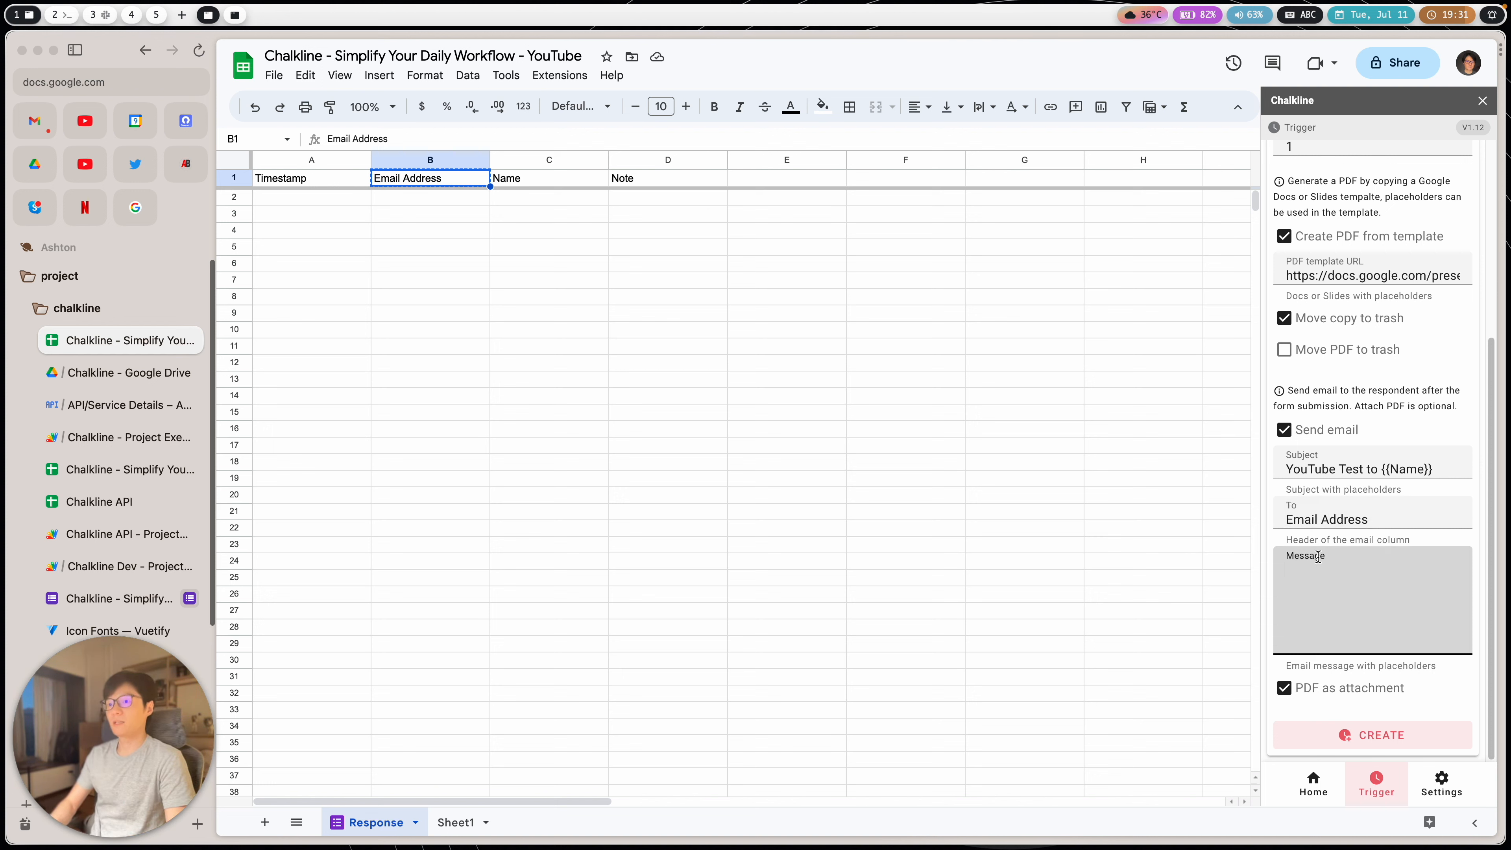
pyautogui.write('This is')
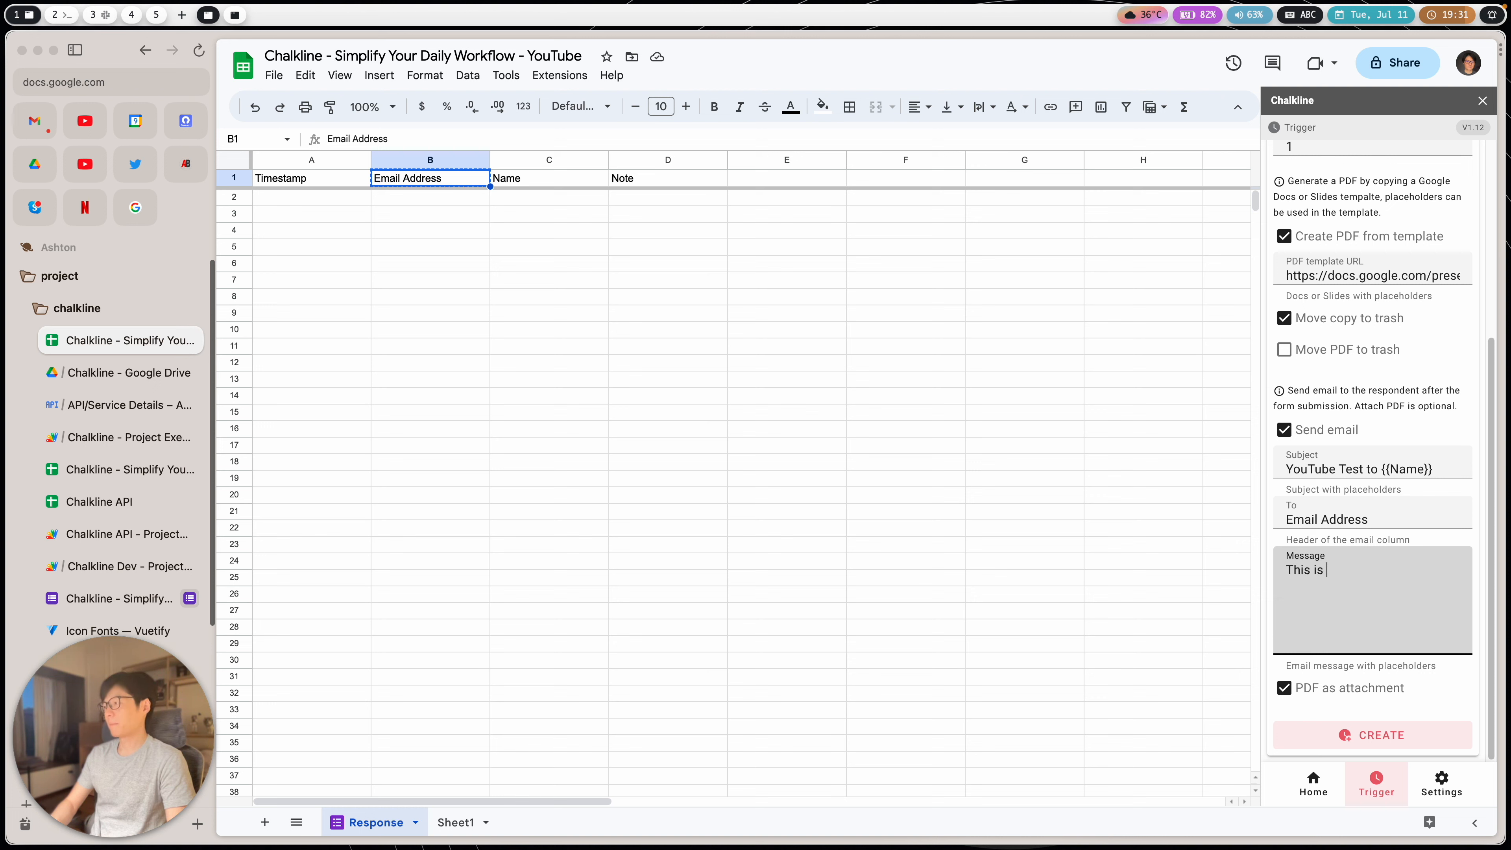
pyautogui.write(' a test mesasge')
pyautogui.press('BackSpace')
pyautogui.press('BackSpace')
pyautogui.press('BackSpace')
pyautogui.press('BackSpace')
pyautogui.press('BackSpace')
pyautogui.press('BackSpace')
pyautogui.press('BackSpace')
pyautogui.write('ssage {{')
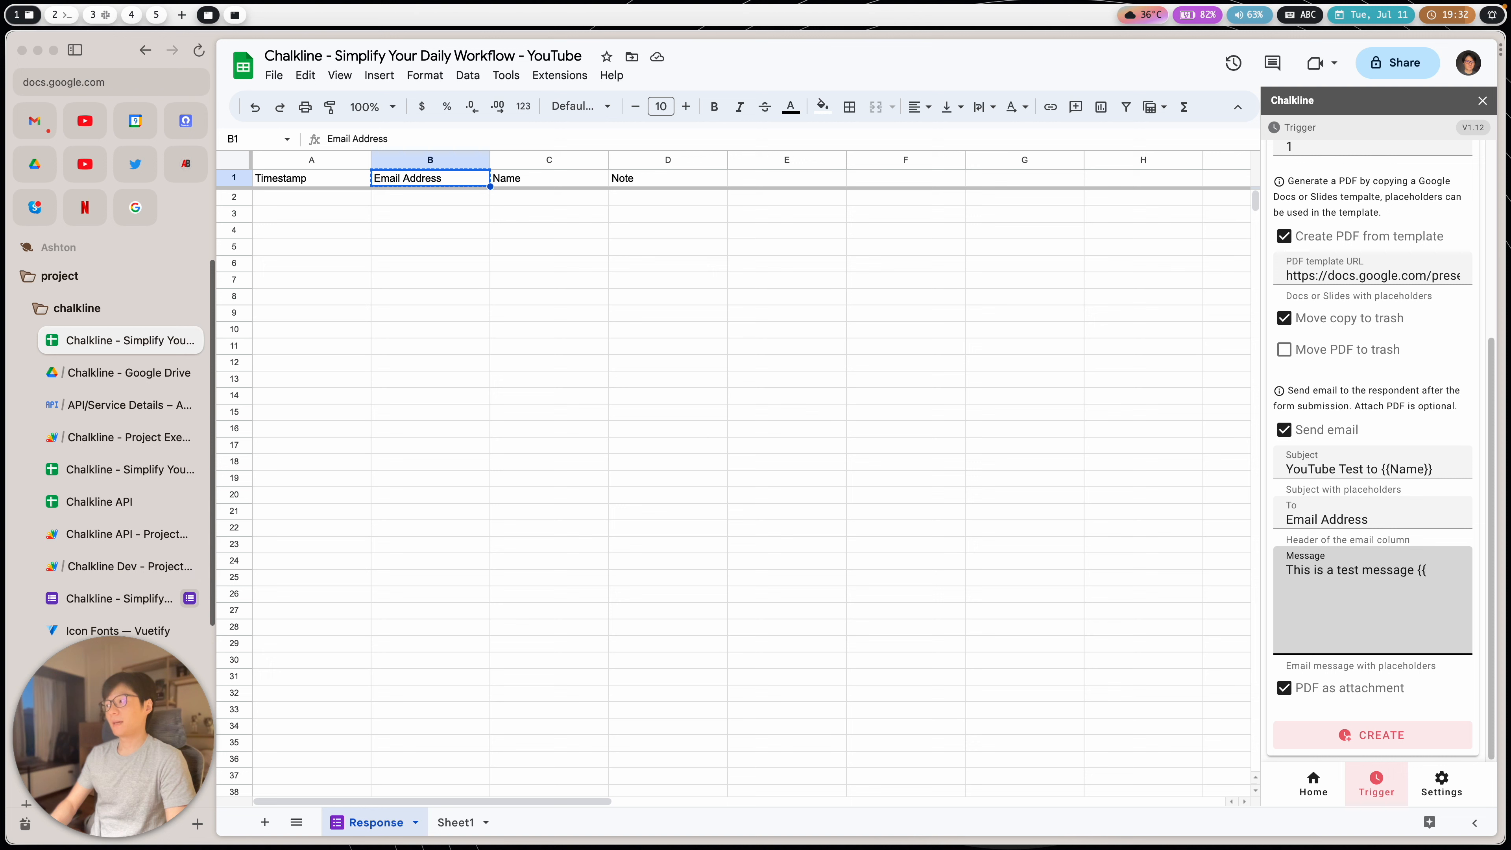
pyautogui.write('Note}}')
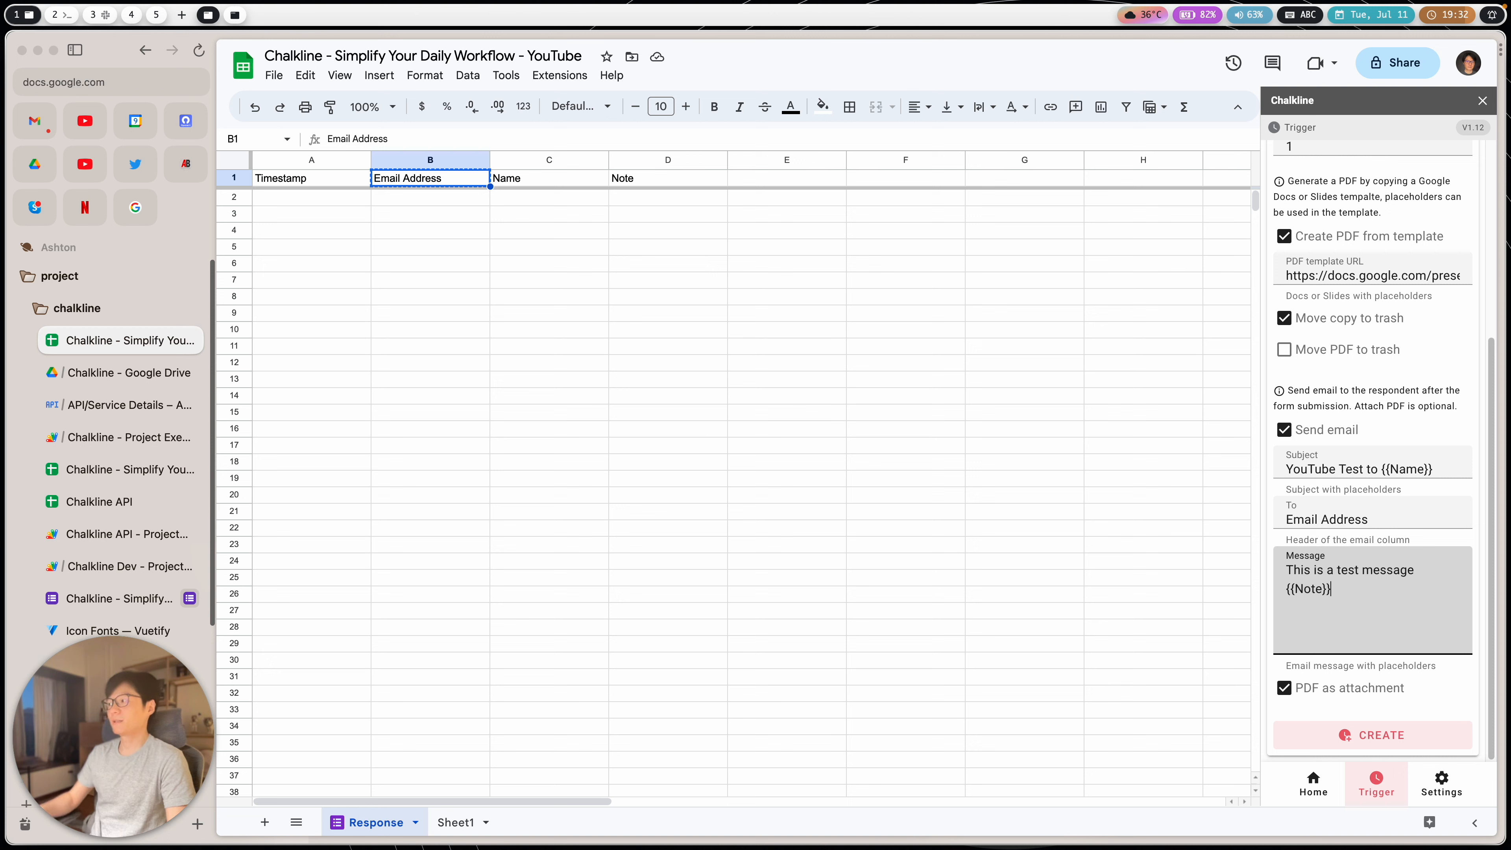
pyautogui.moveTo(1372, 597); pyautogui.dragTo(1255, 555)
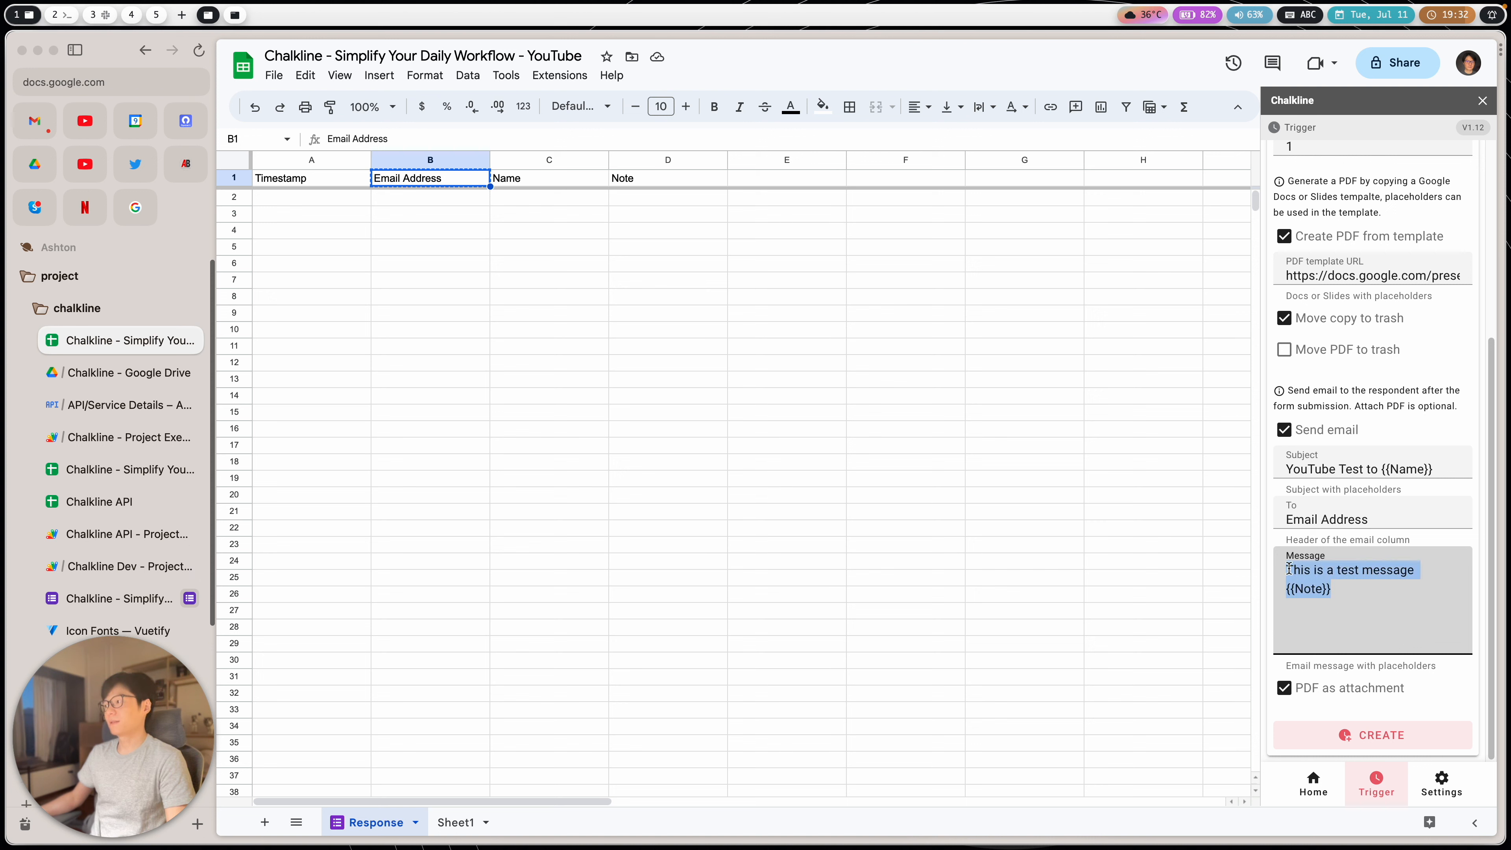
pyautogui.click(1348, 589)
pyautogui.moveTo(1339, 593); pyautogui.dragTo(1281, 569)
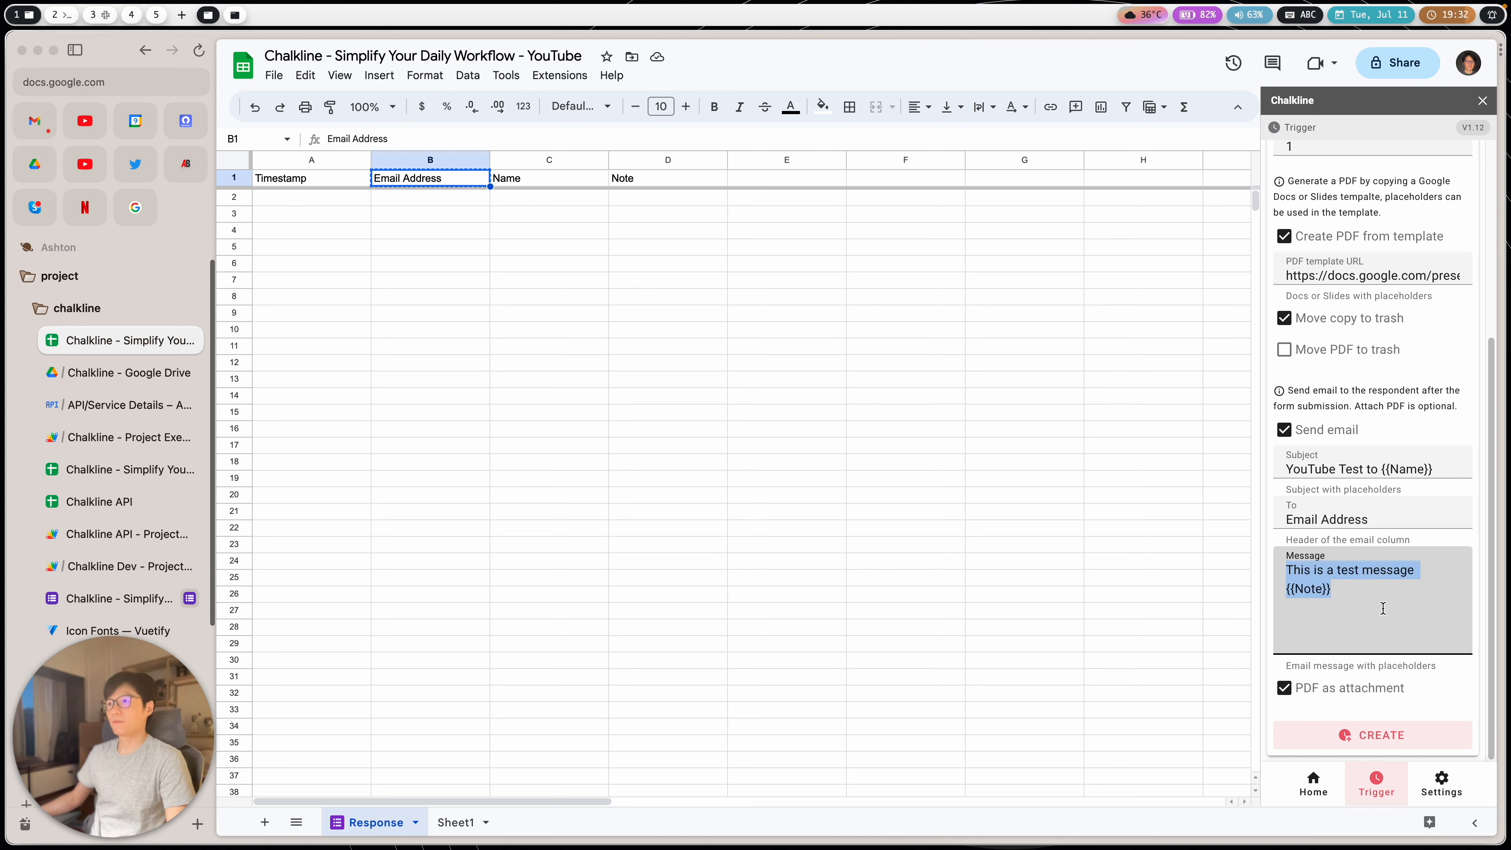
pyautogui.click(1377, 629)
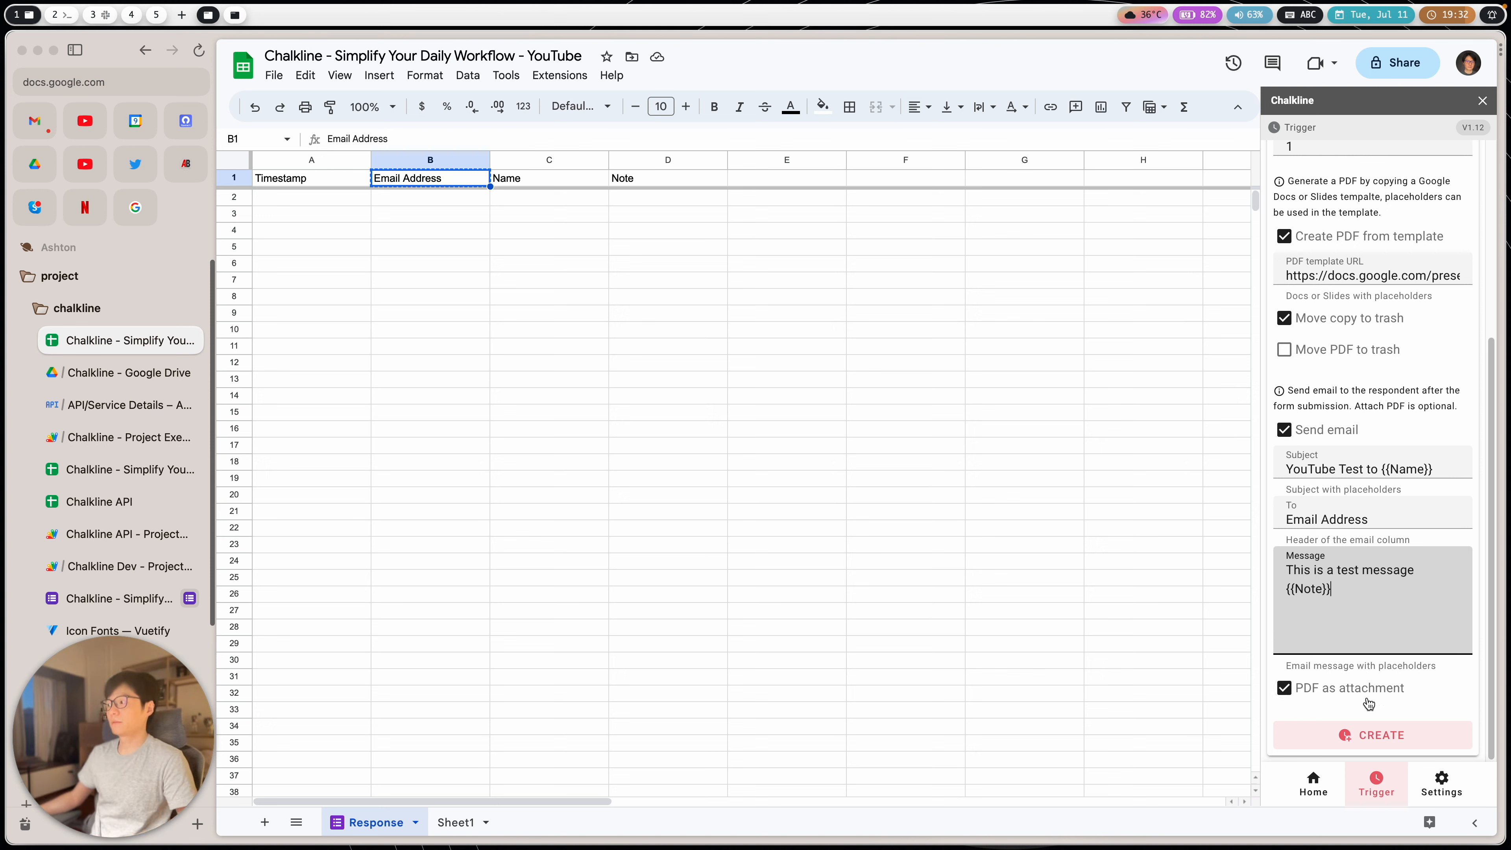
# Step: Create the form trigger with the entered settings and review its saved ID, PDF and email options
pyautogui.click(1362, 734)
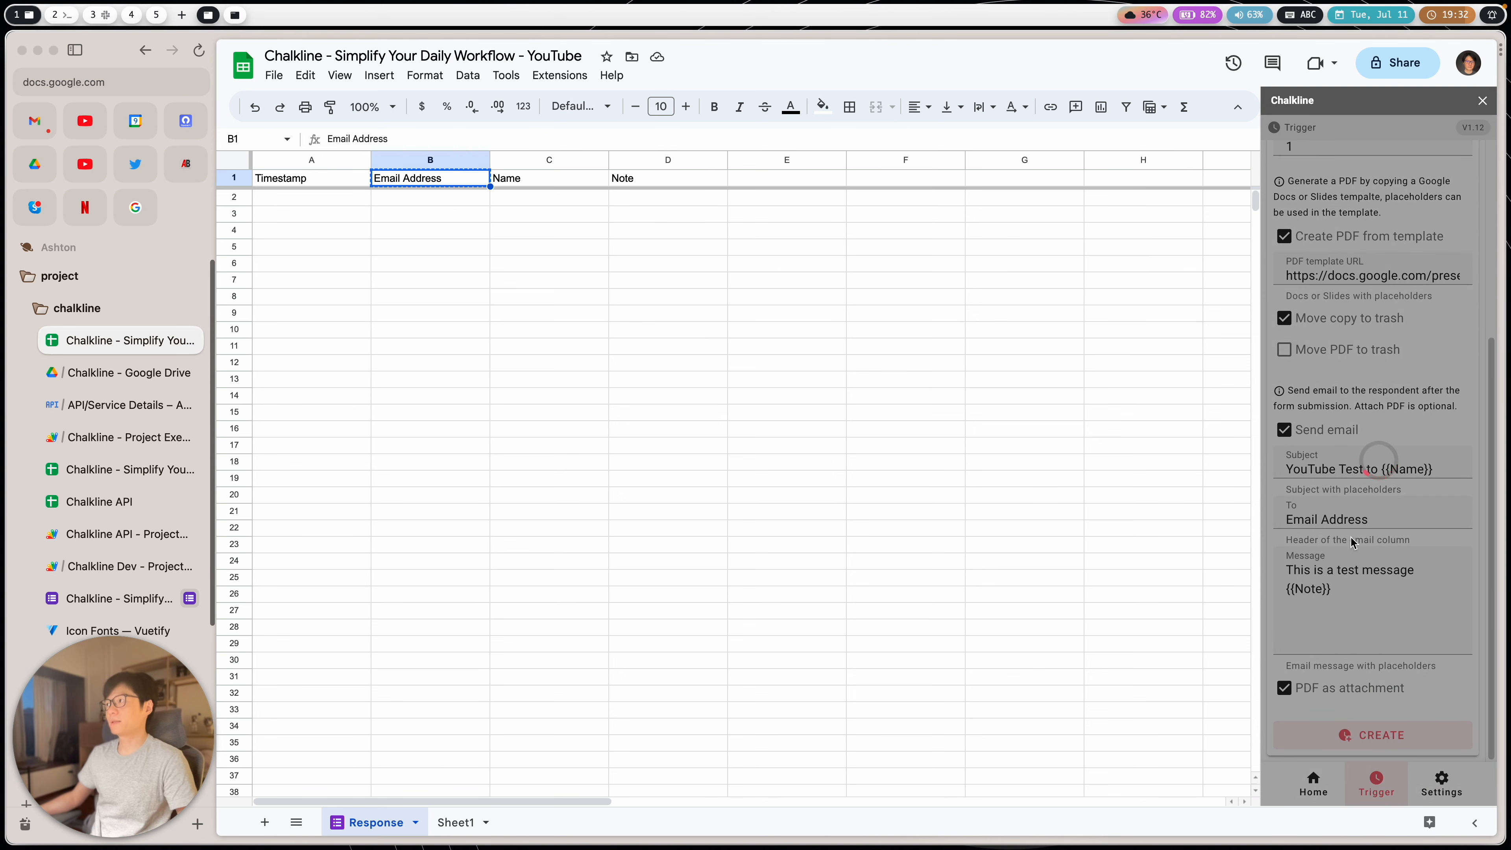
pyautogui.scroll(-1, 1393, 586)
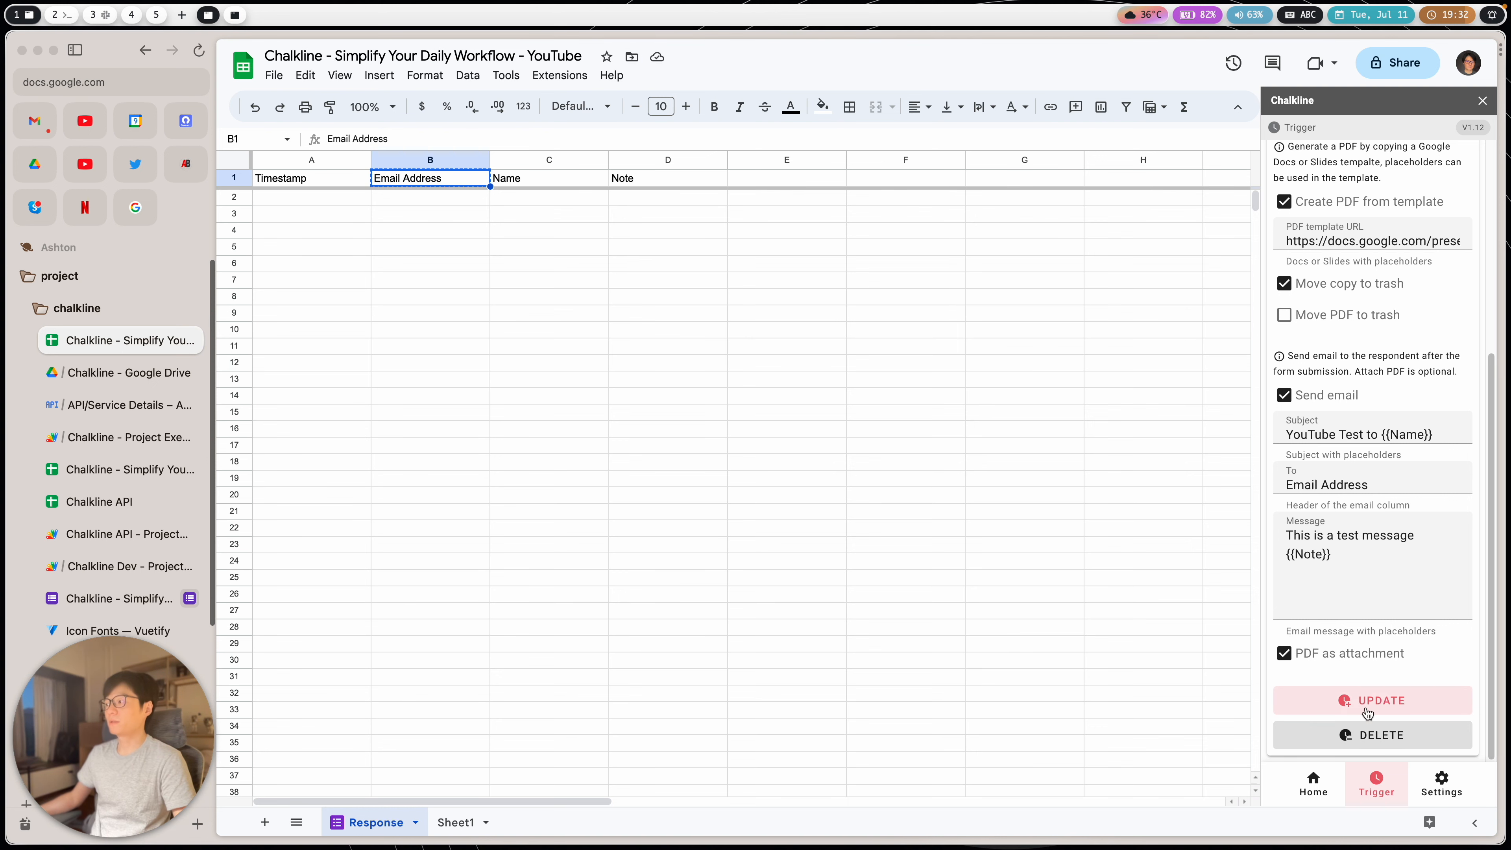
pyautogui.scroll(5, 1369, 631)
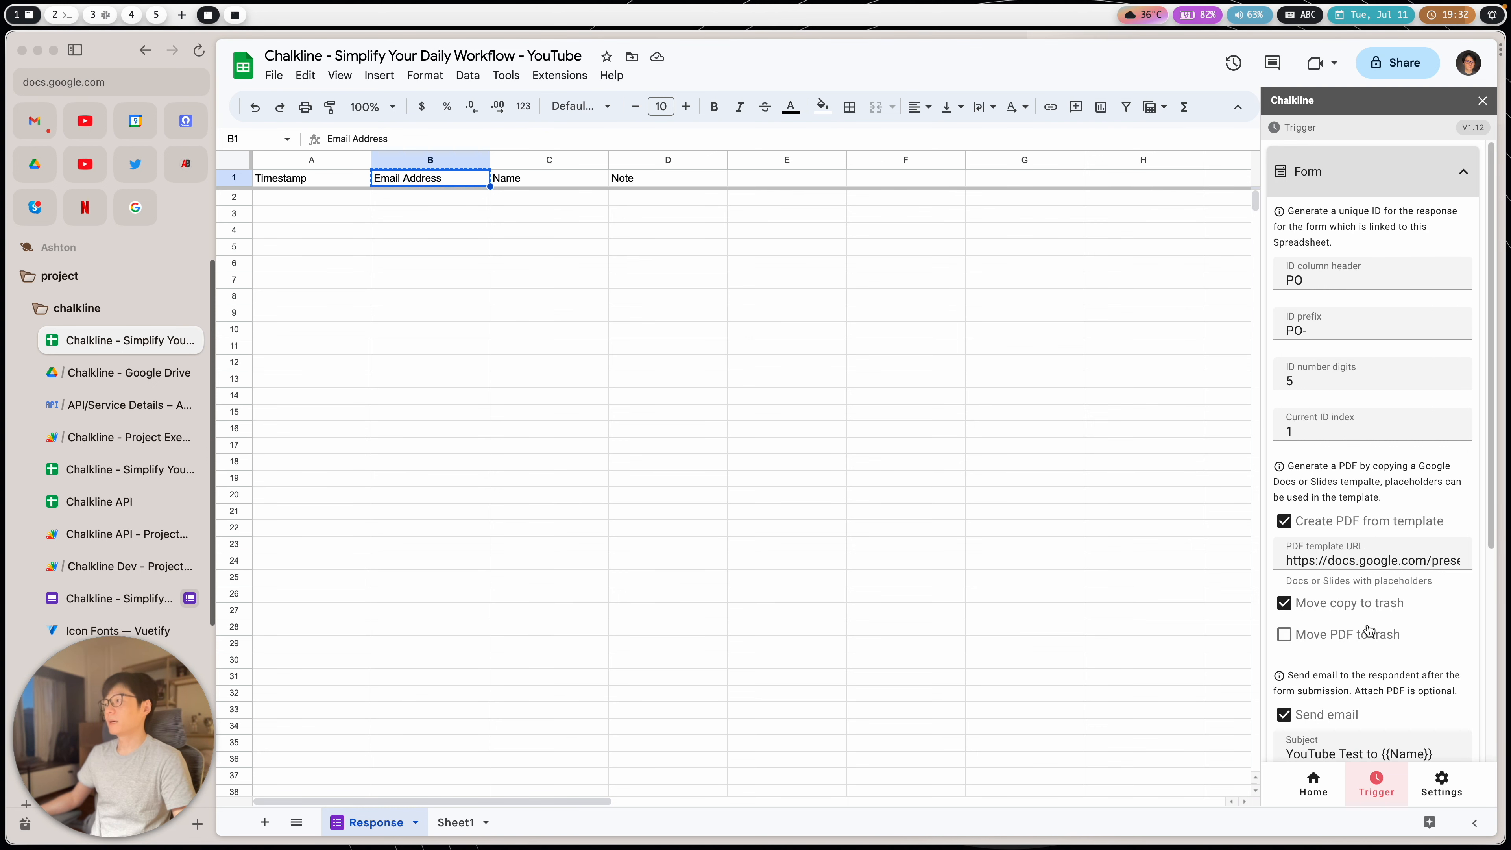
pyautogui.scroll(-5, 1369, 630)
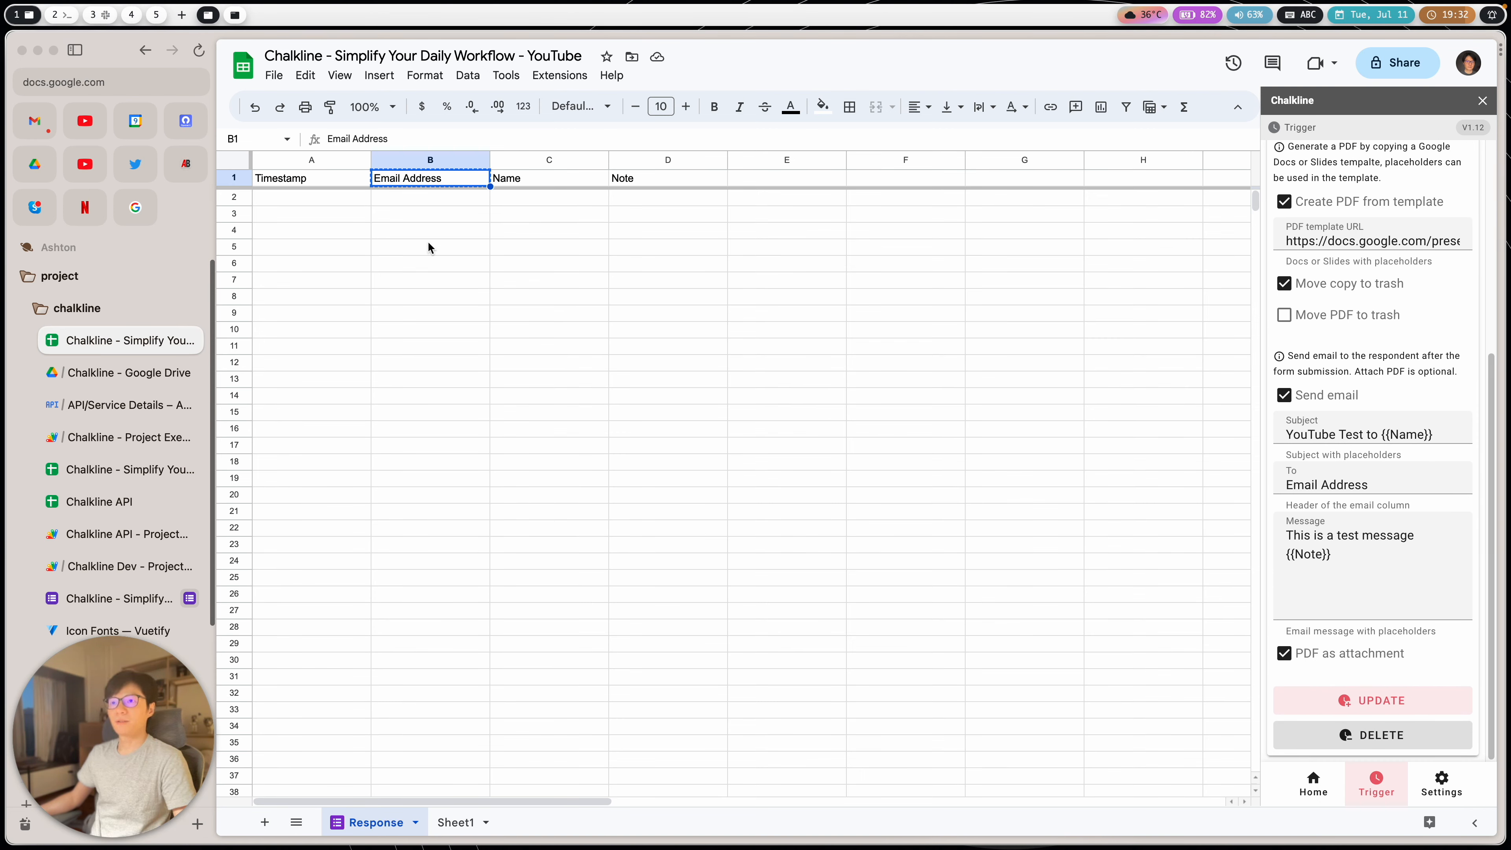
# Step: Open the live form linked to the spreadsheet for a test response
pyautogui.click(468, 76)
pyautogui.moveTo(505, 78)
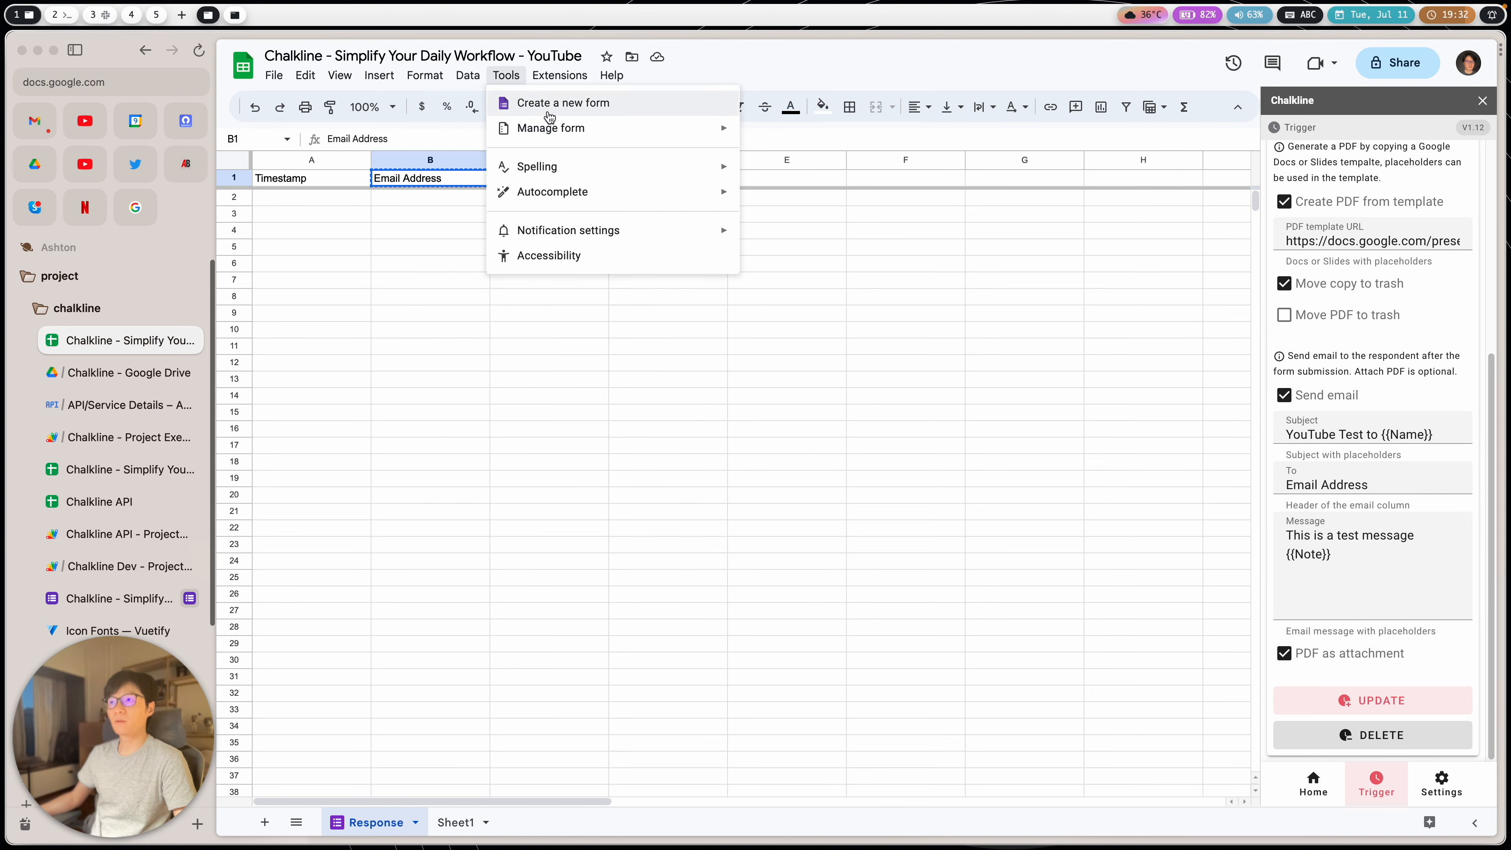
pyautogui.moveTo(651, 129)
pyautogui.click(829, 159)
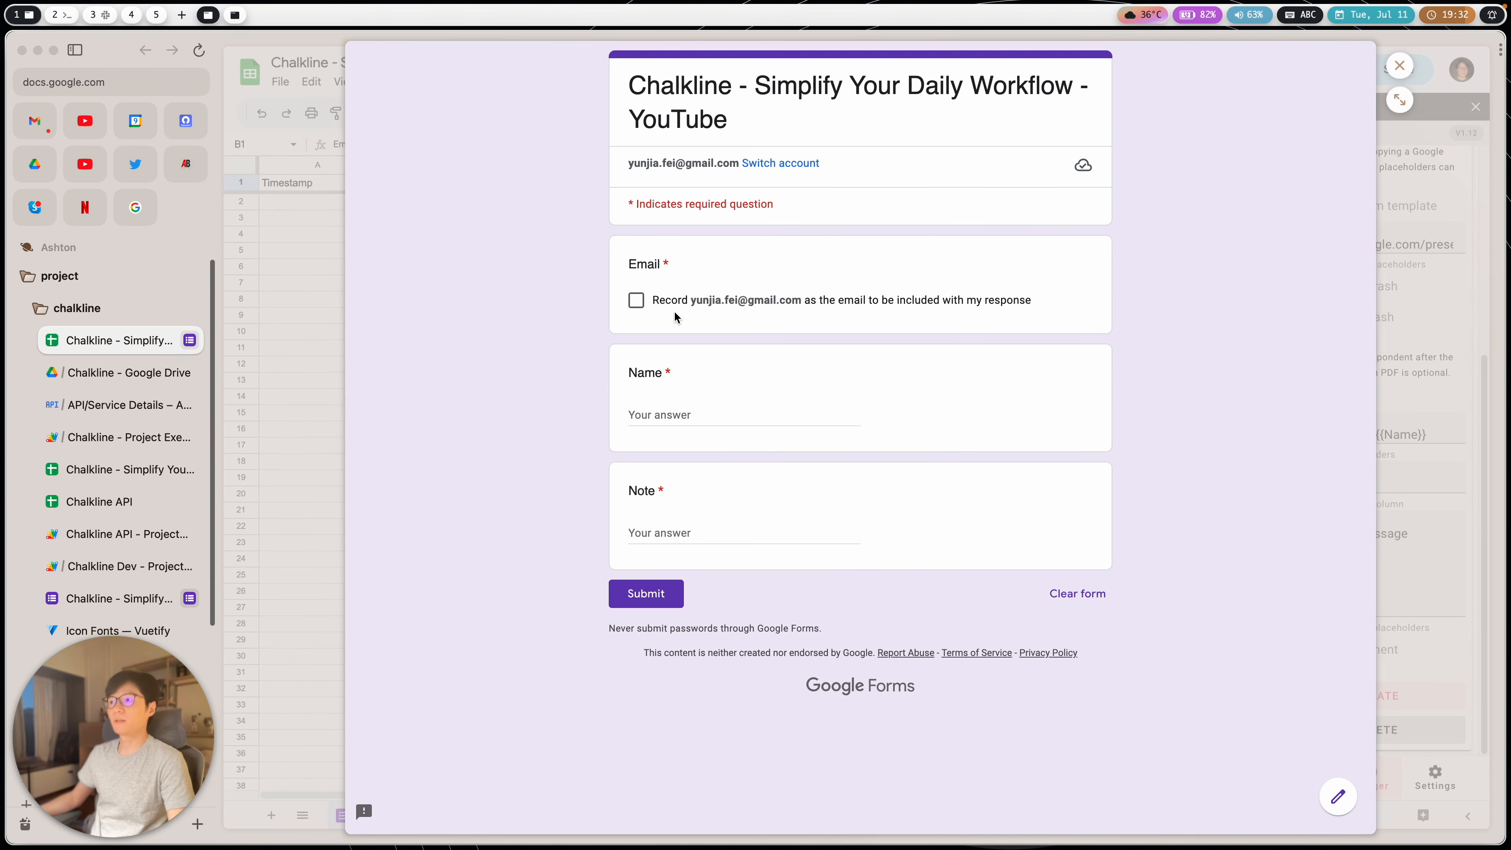
# Step: Submit a response with the account email recorded, the respondent's name and the note "This is for YouTube video", and return to the spreadsheet
pyautogui.click(635, 300)
pyautogui.click(708, 416)
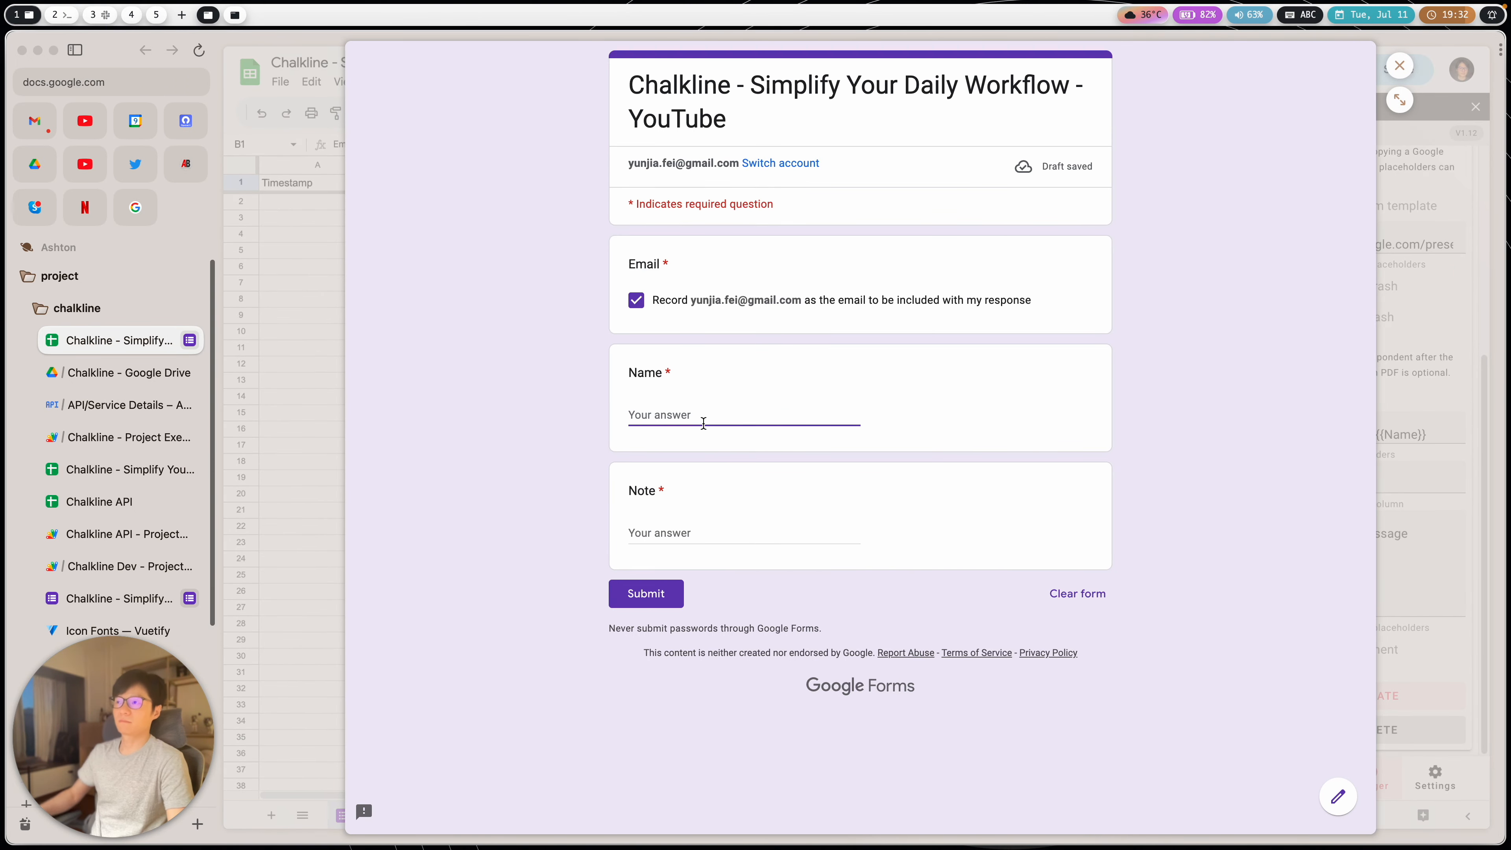
pyautogui.write('Ashton')
pyautogui.press('Tab')
pyautogui.write('This ')
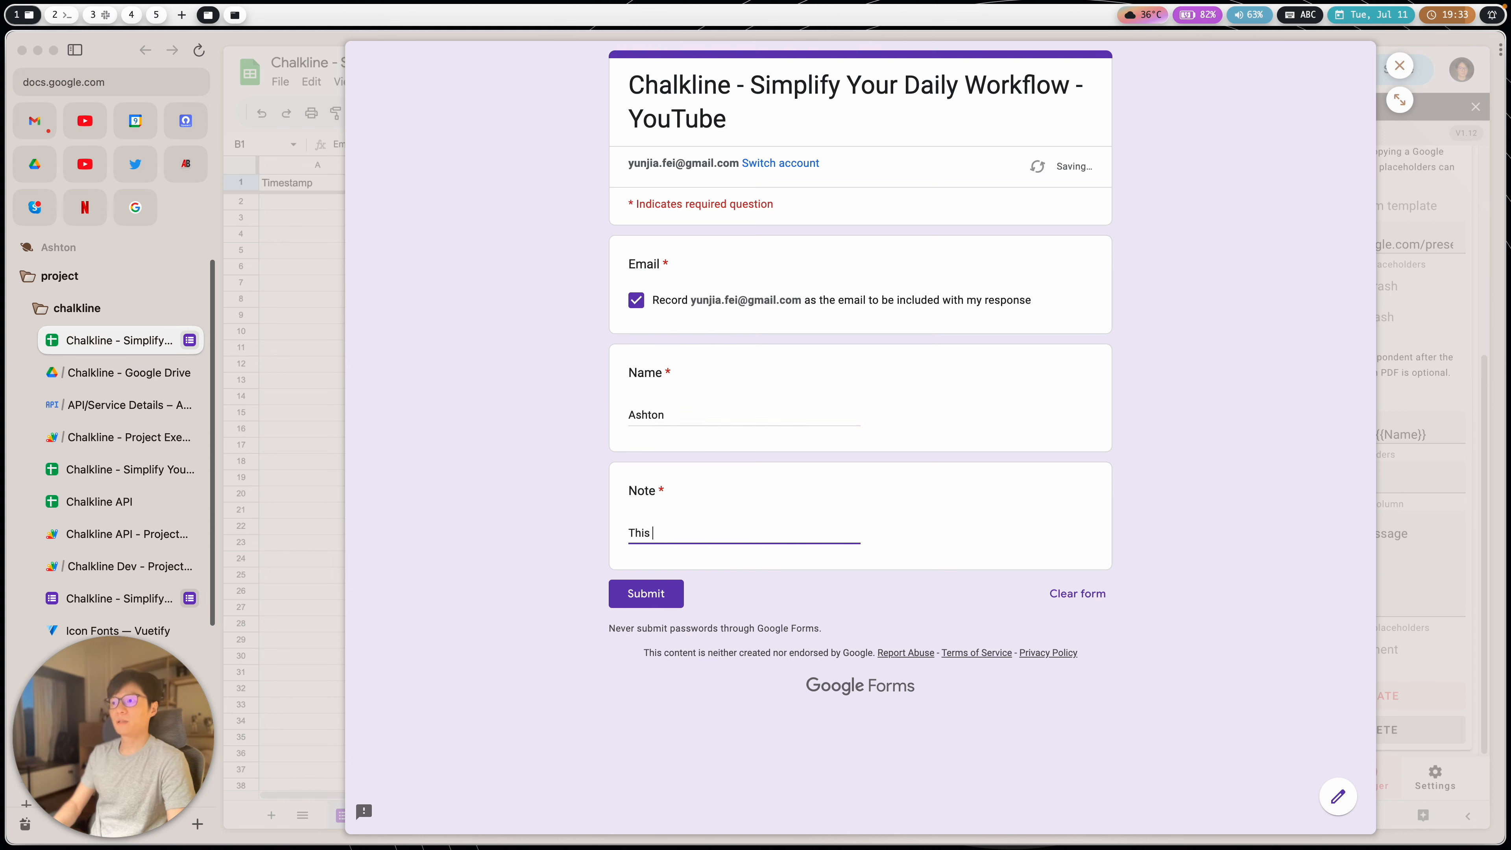
pyautogui.write('is for YouTube video')
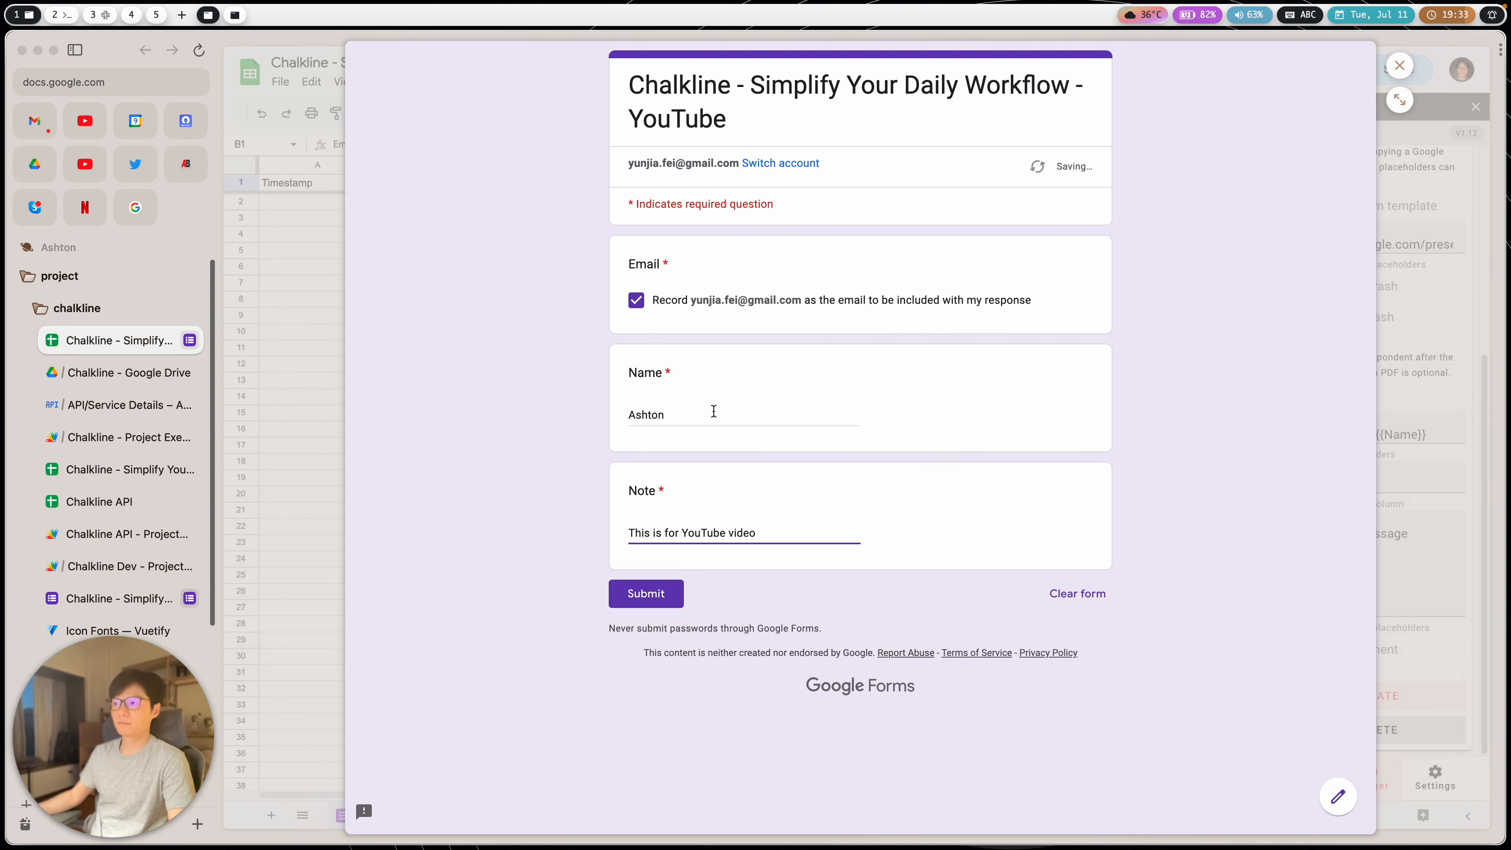
pyautogui.click(646, 594)
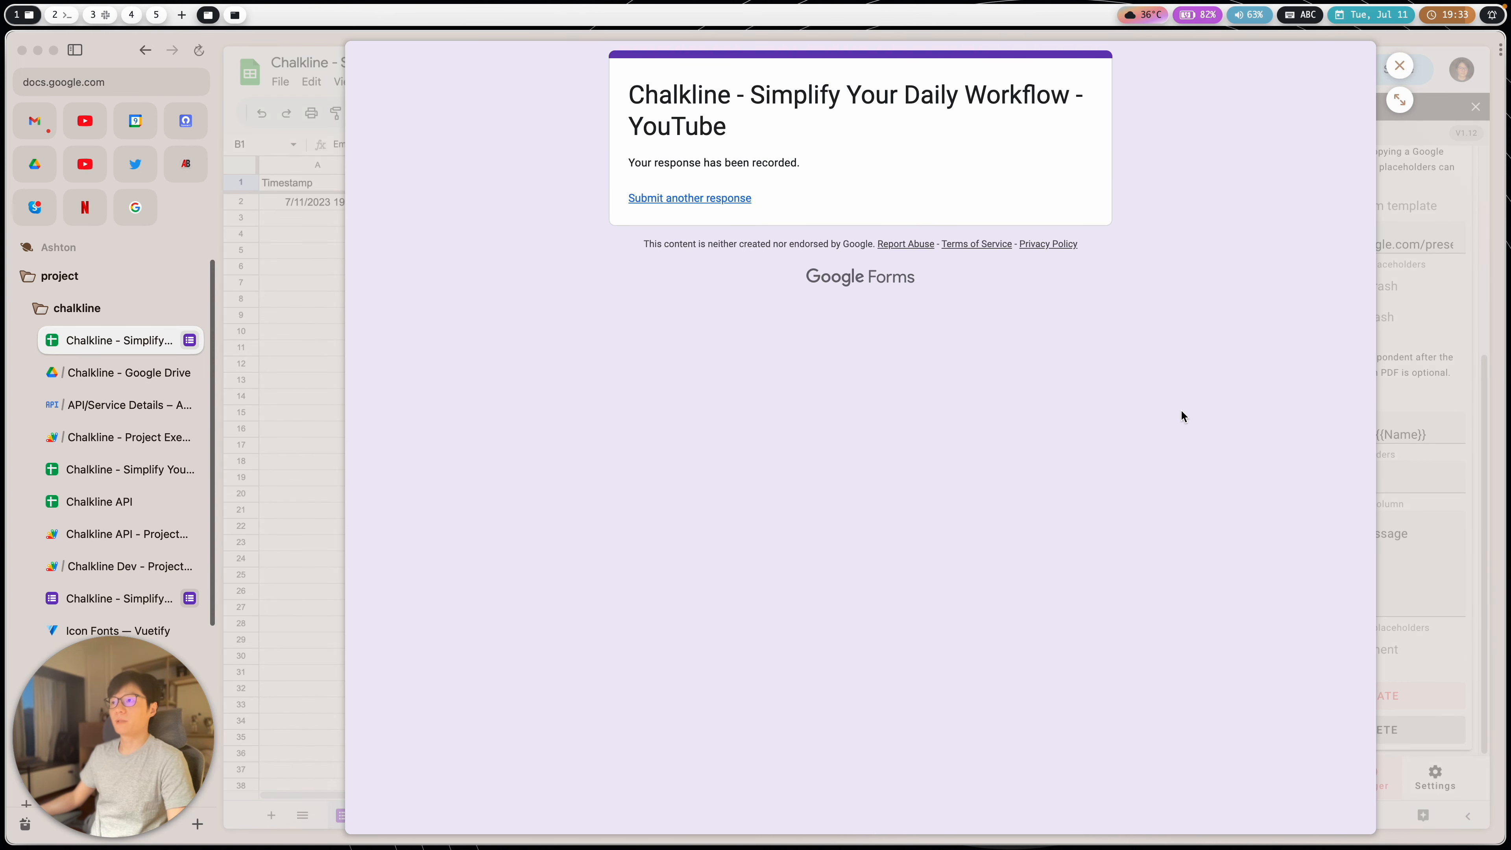
pyautogui.click(1399, 65)
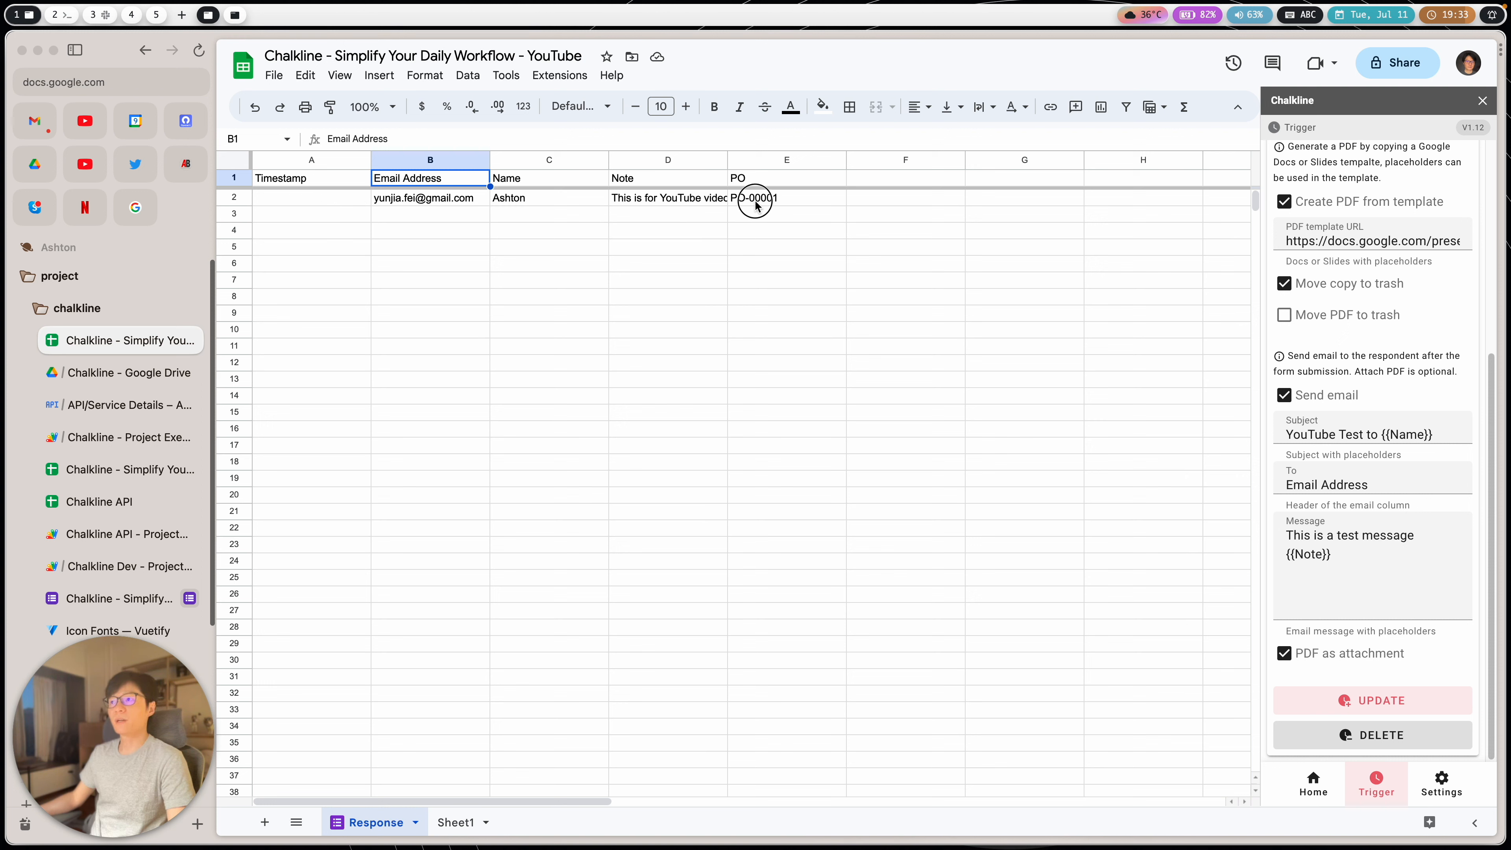
# Step: Examine the new response in row 2 of the Response sheet, especially its PO and Timestamp cells
pyautogui.click(753, 203)
pyautogui.moveTo(753, 202); pyautogui.dragTo(341, 176)
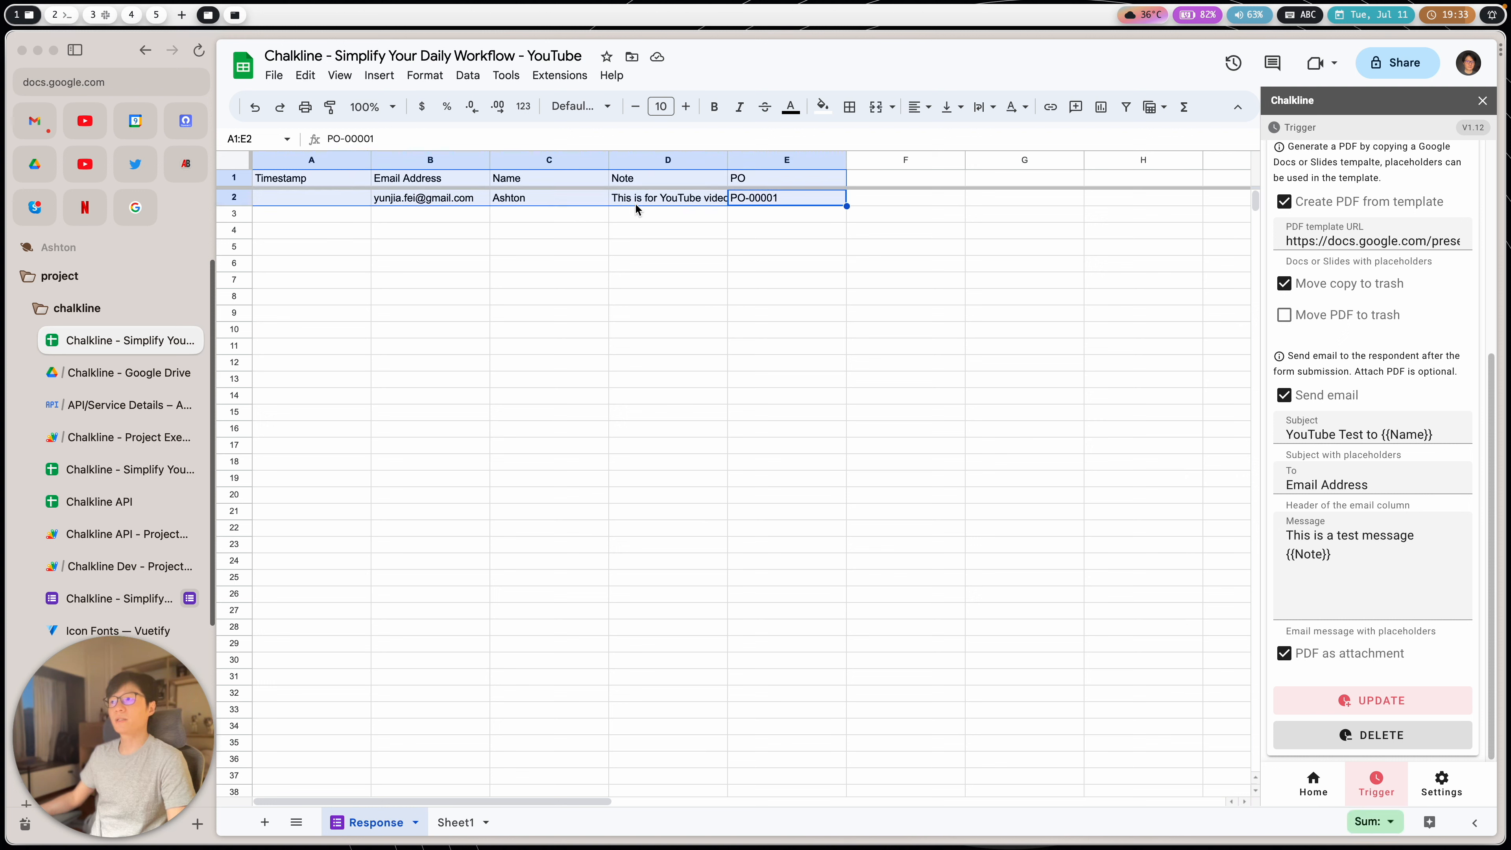
pyautogui.click(772, 197)
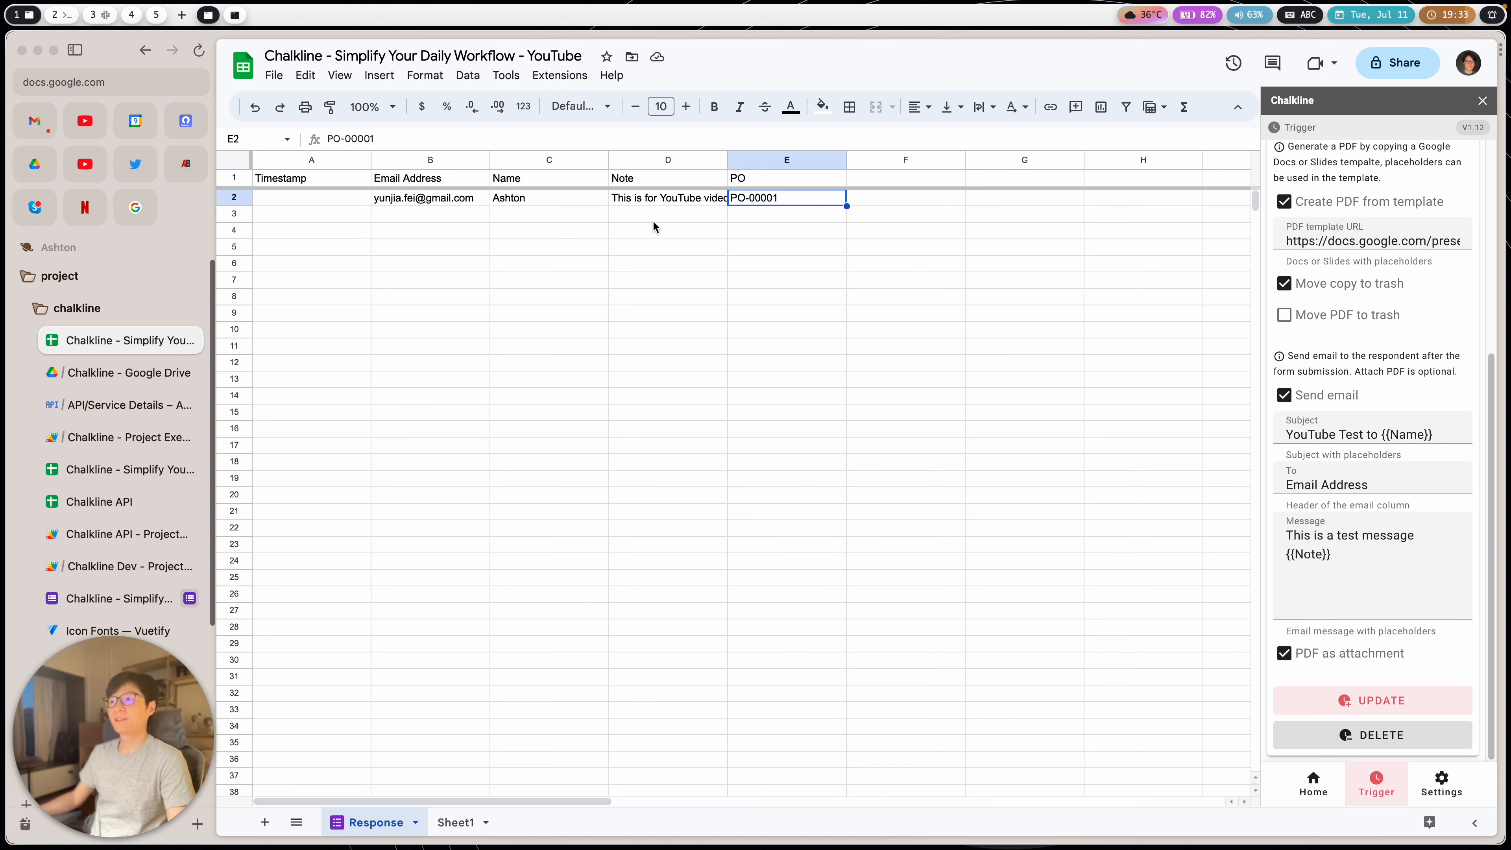
pyautogui.click(343, 200)
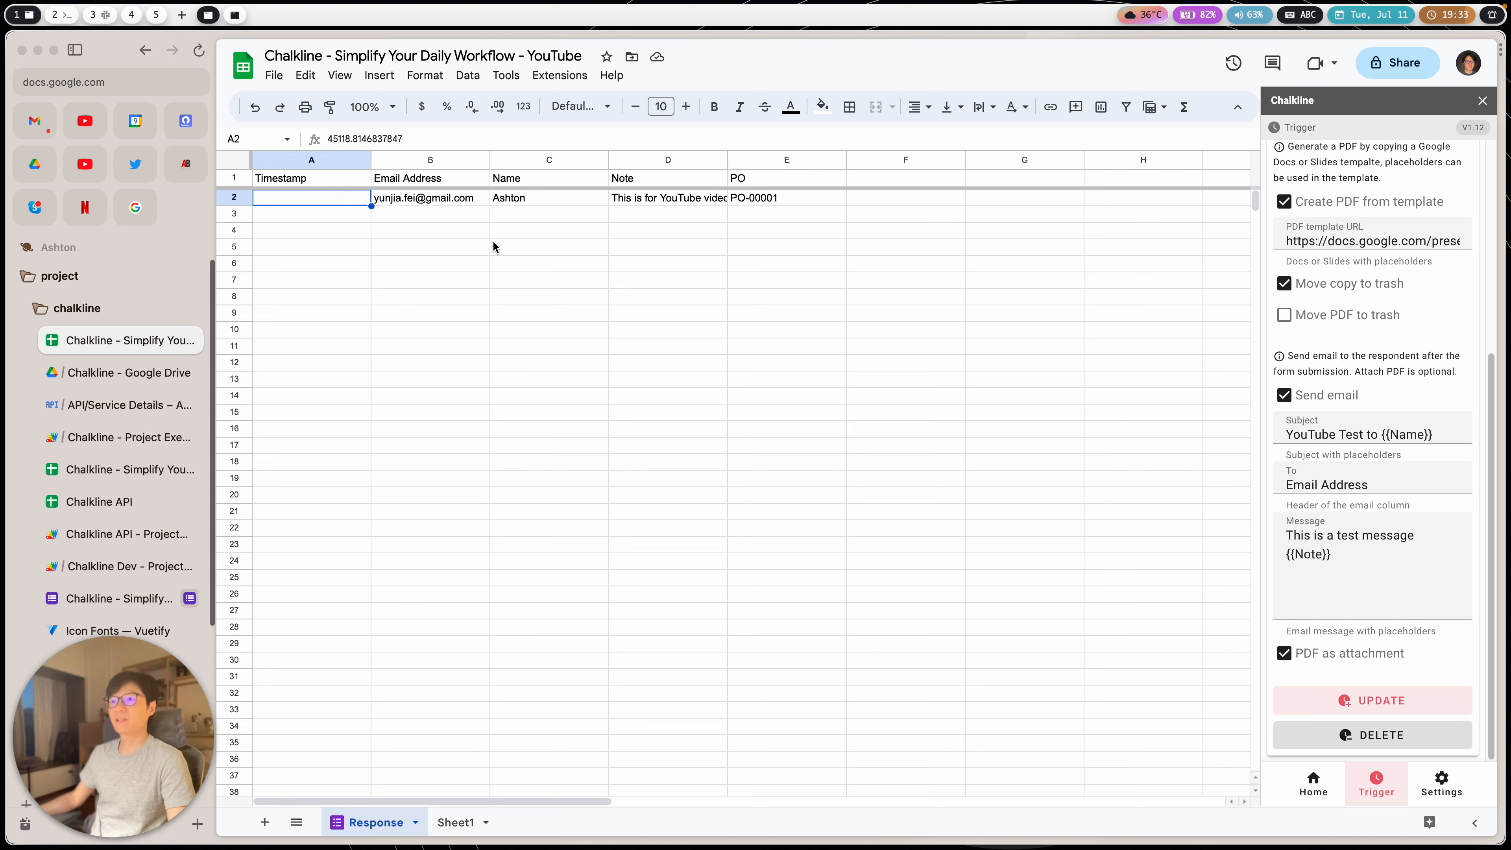
pyautogui.click(313, 159)
pyautogui.click(327, 230)
pyautogui.click(331, 202)
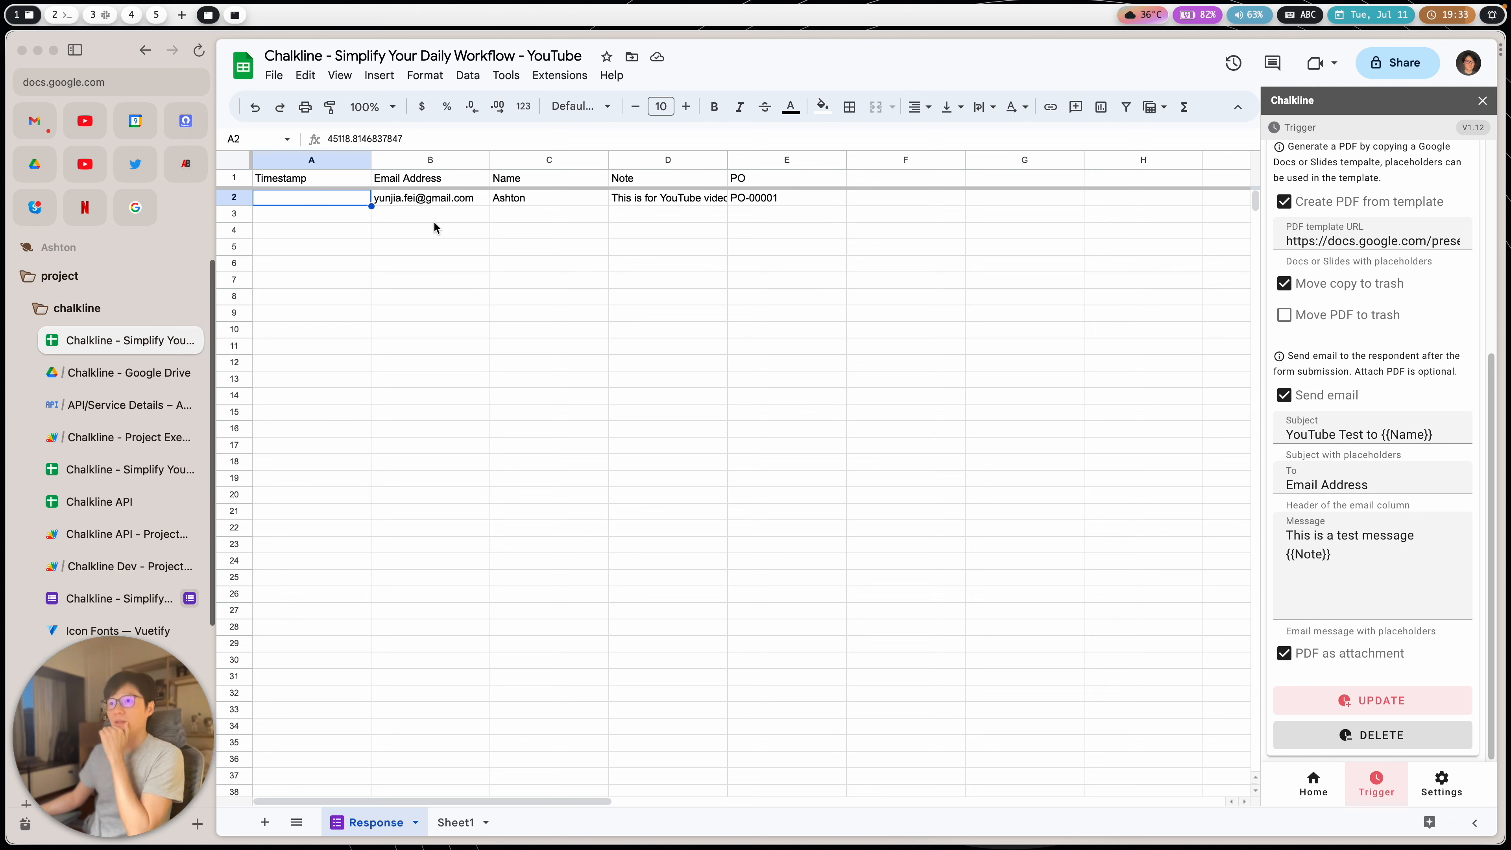
pyautogui.click(348, 219)
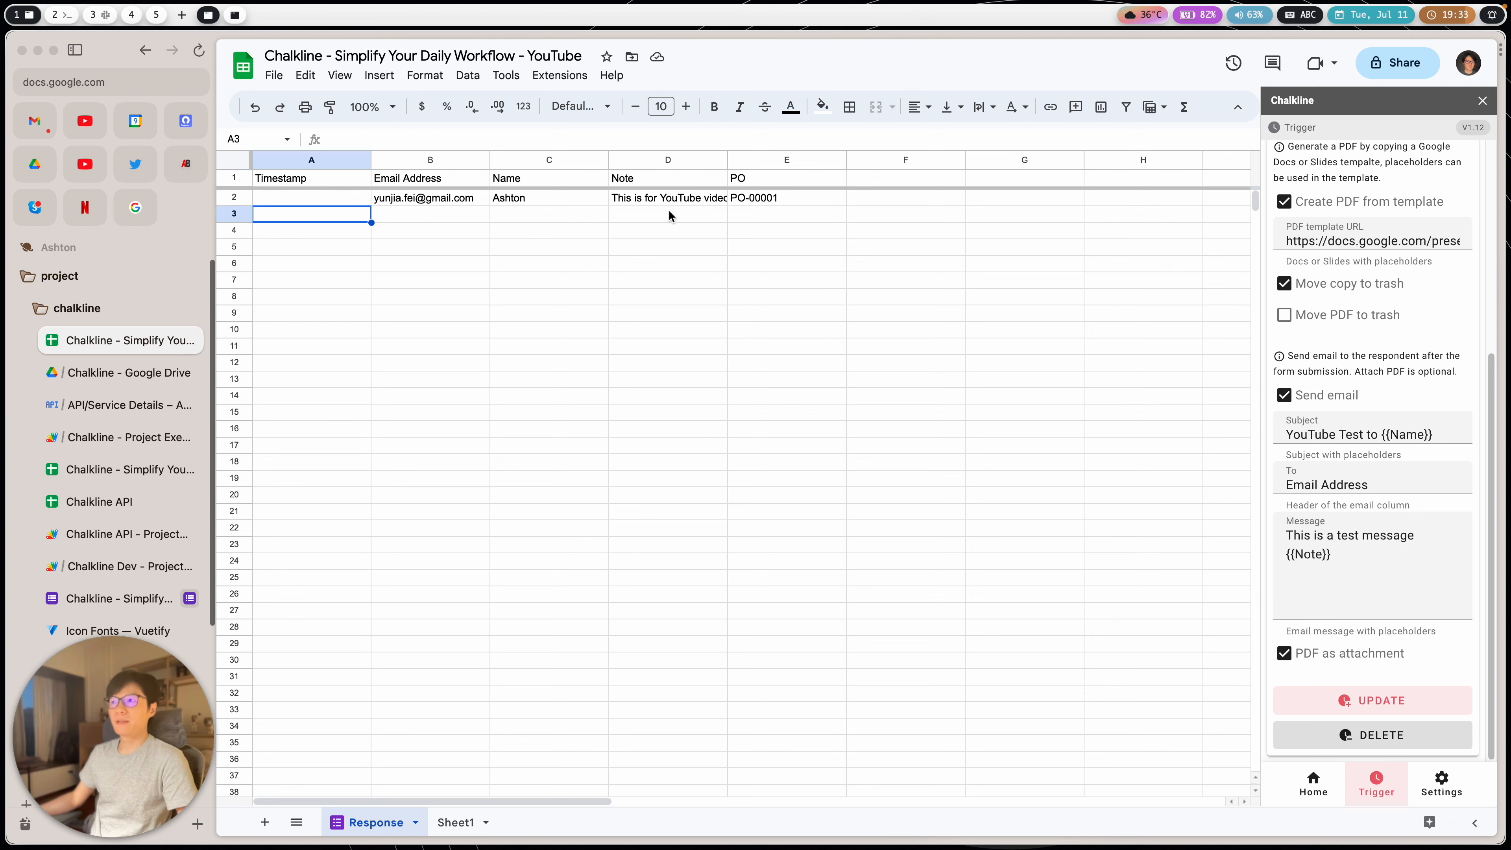
pyautogui.click(326, 202)
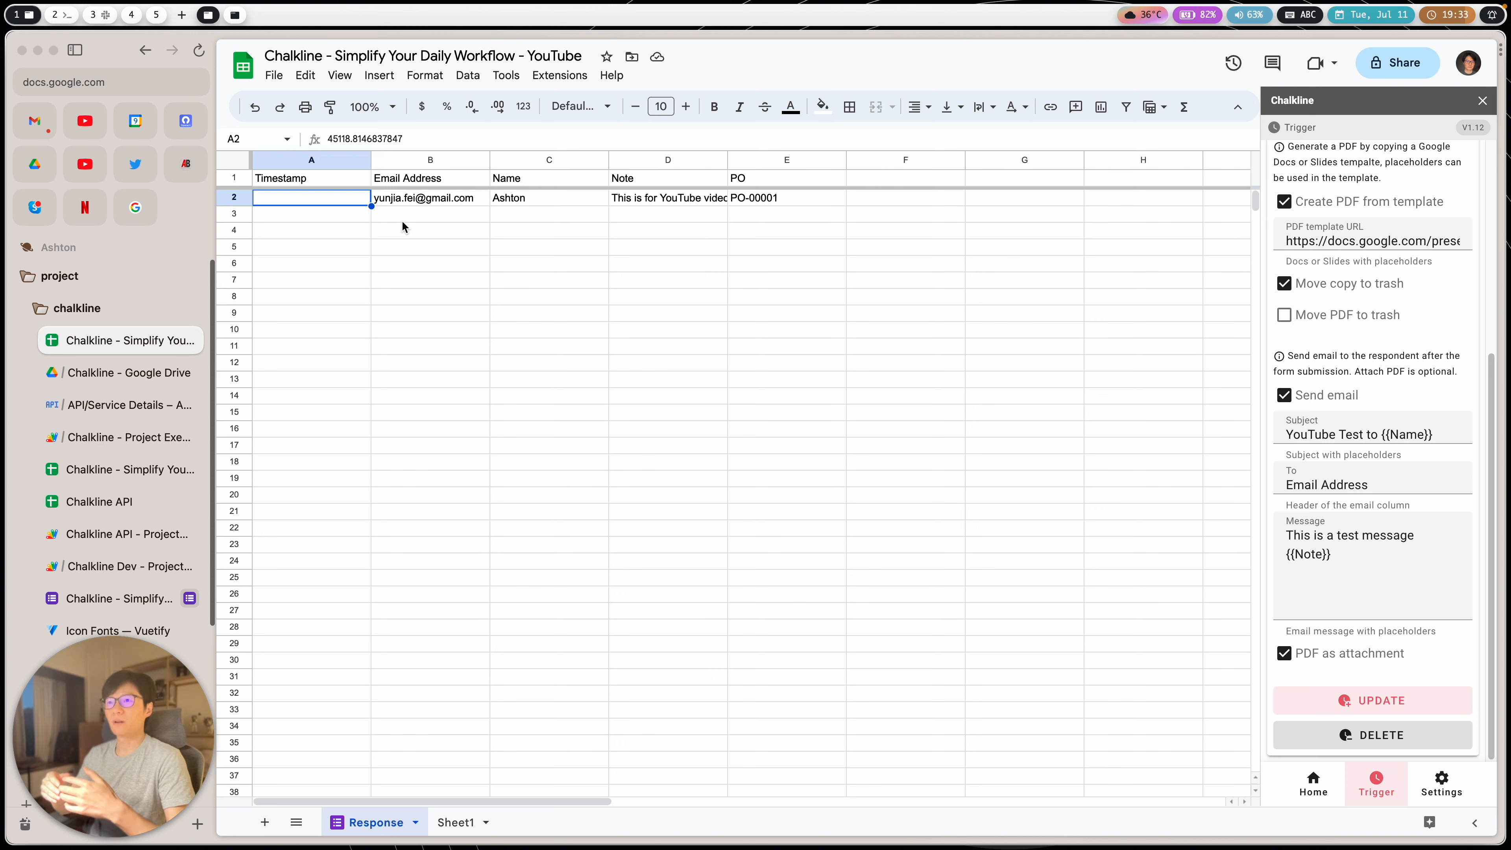
pyautogui.click(614, 112)
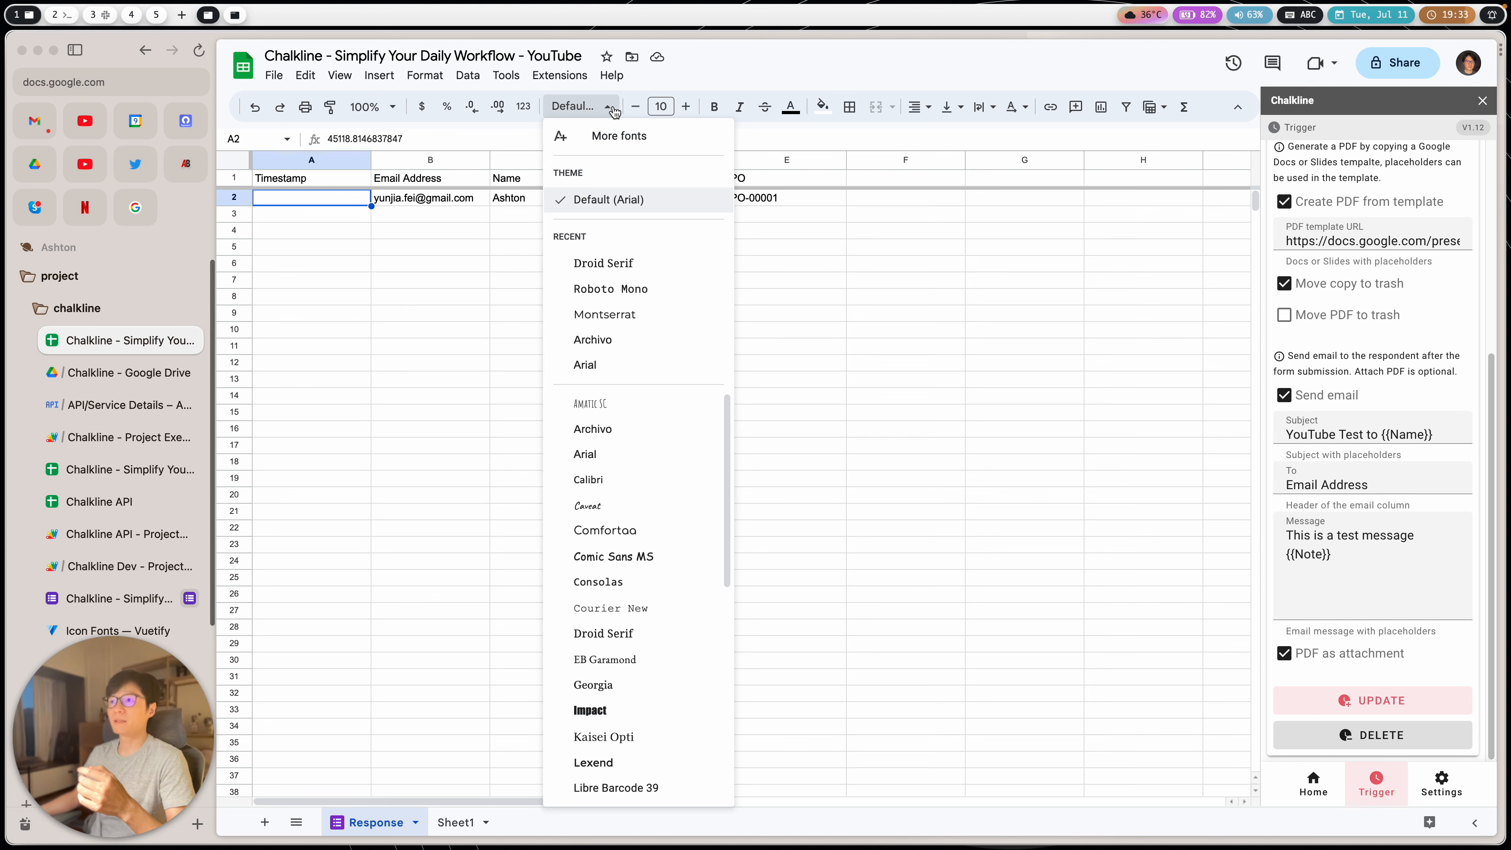
pyautogui.click(452, 230)
pyautogui.click(565, 200)
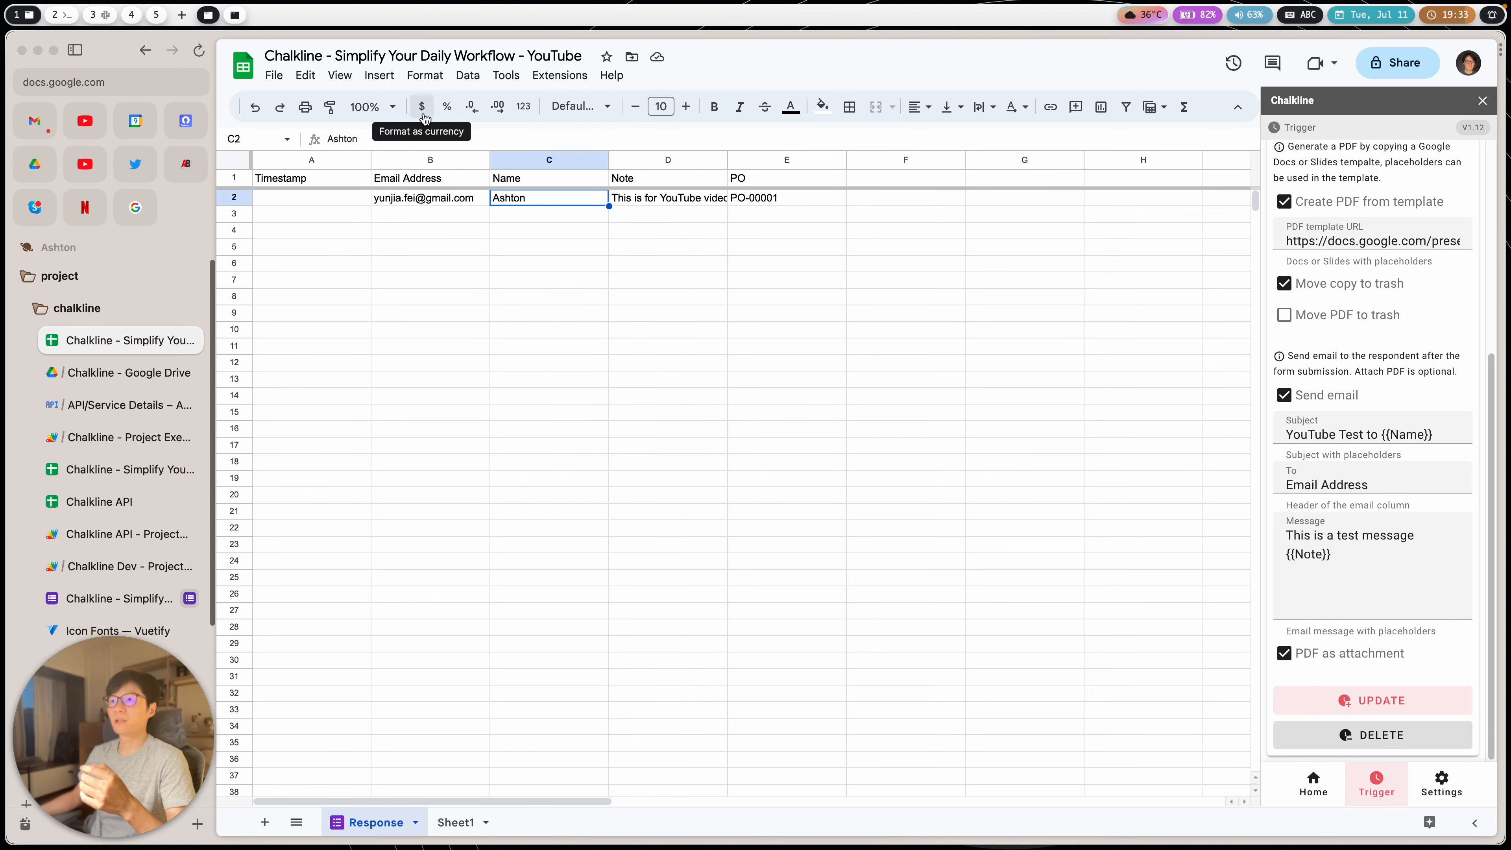
pyautogui.click(397, 201)
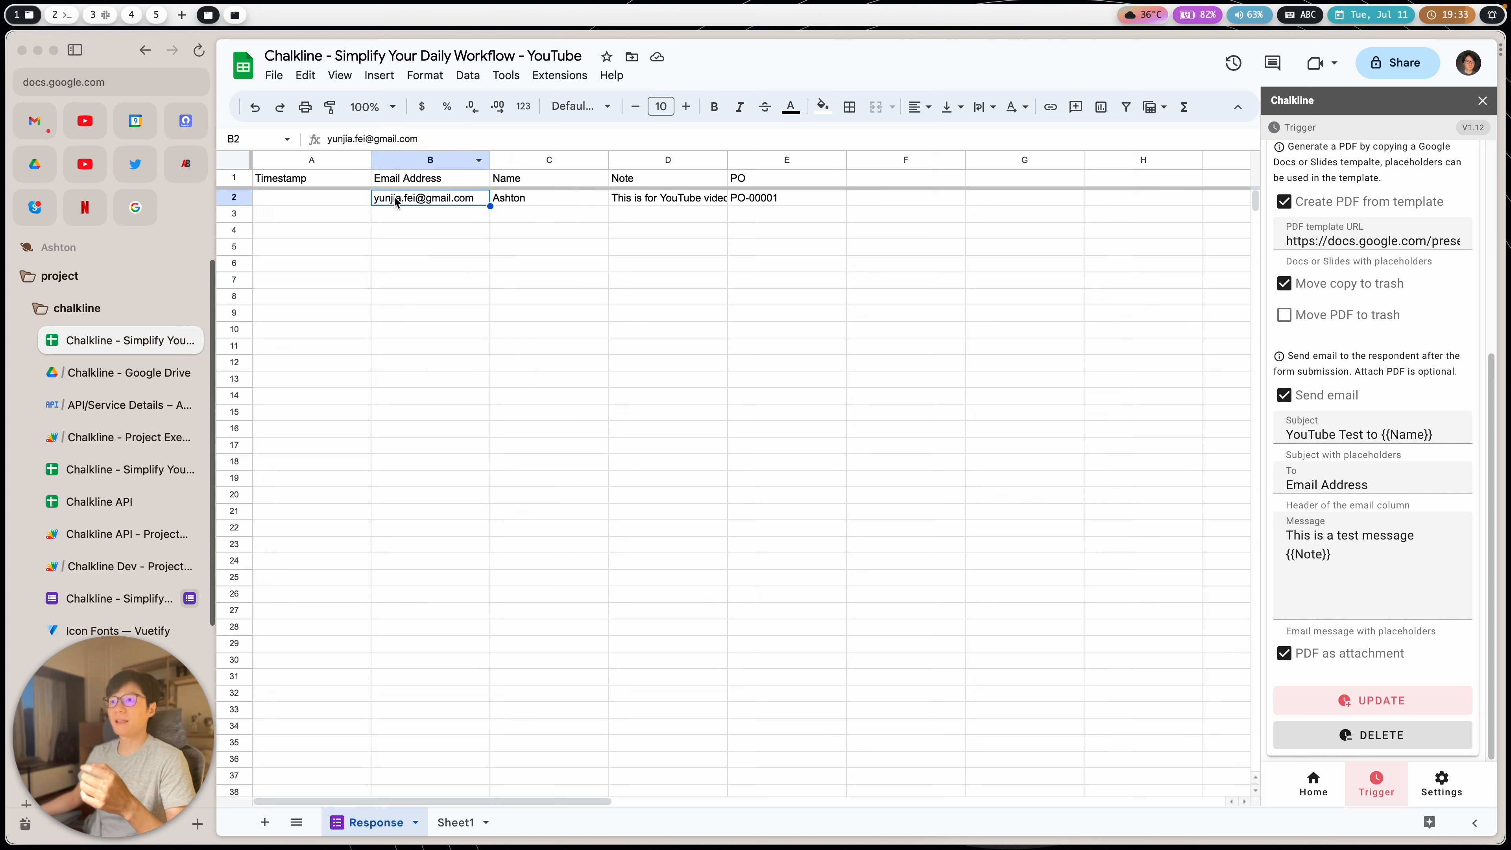
pyautogui.click(234, 201)
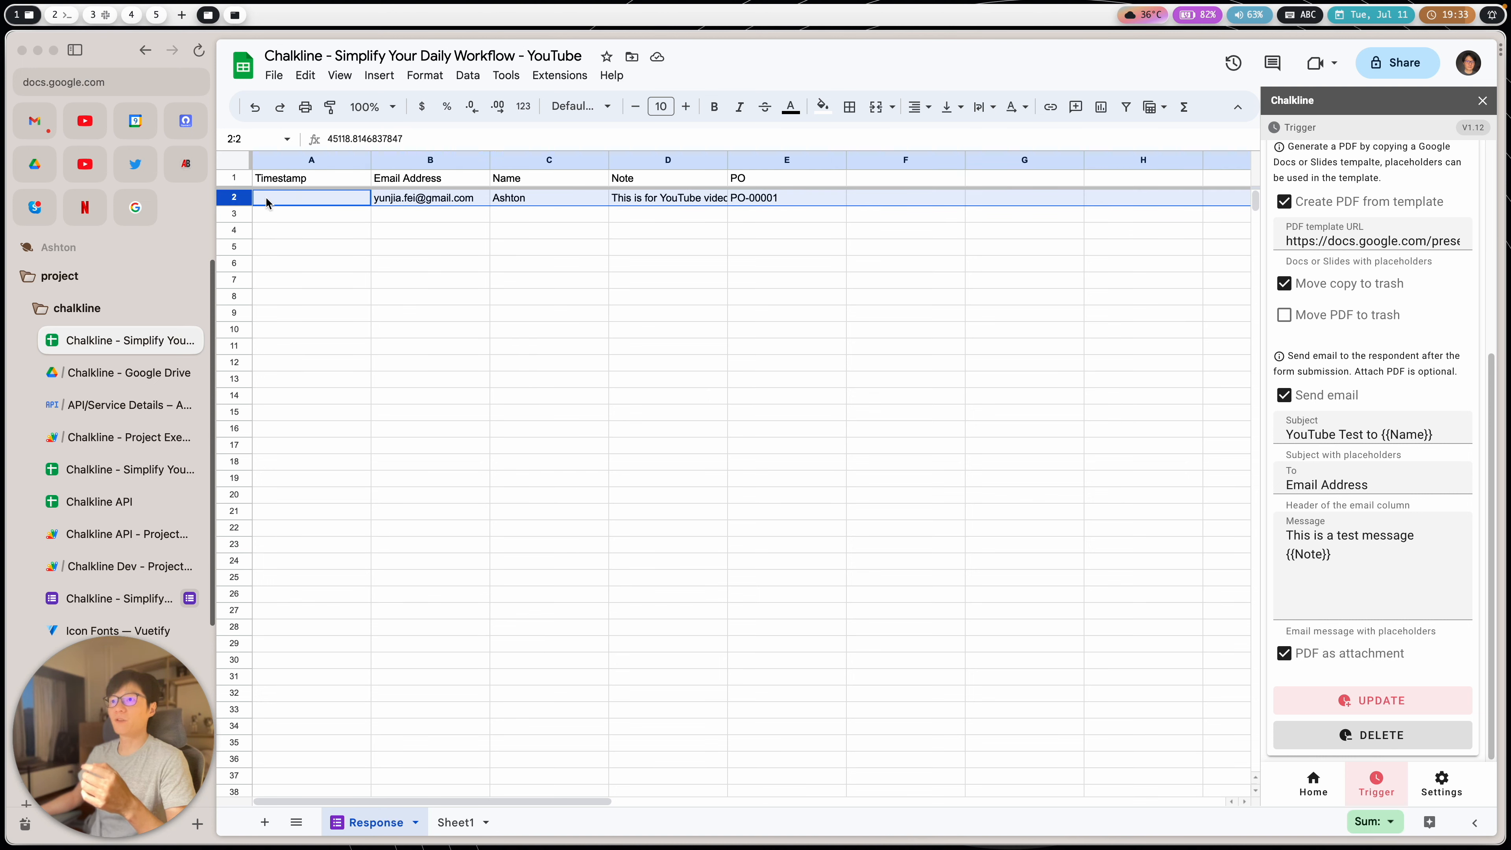
# Step: Format the timestamp in A2 with the "September 26, 2008" date style and fit column A's width to its contents
pyautogui.click(295, 202)
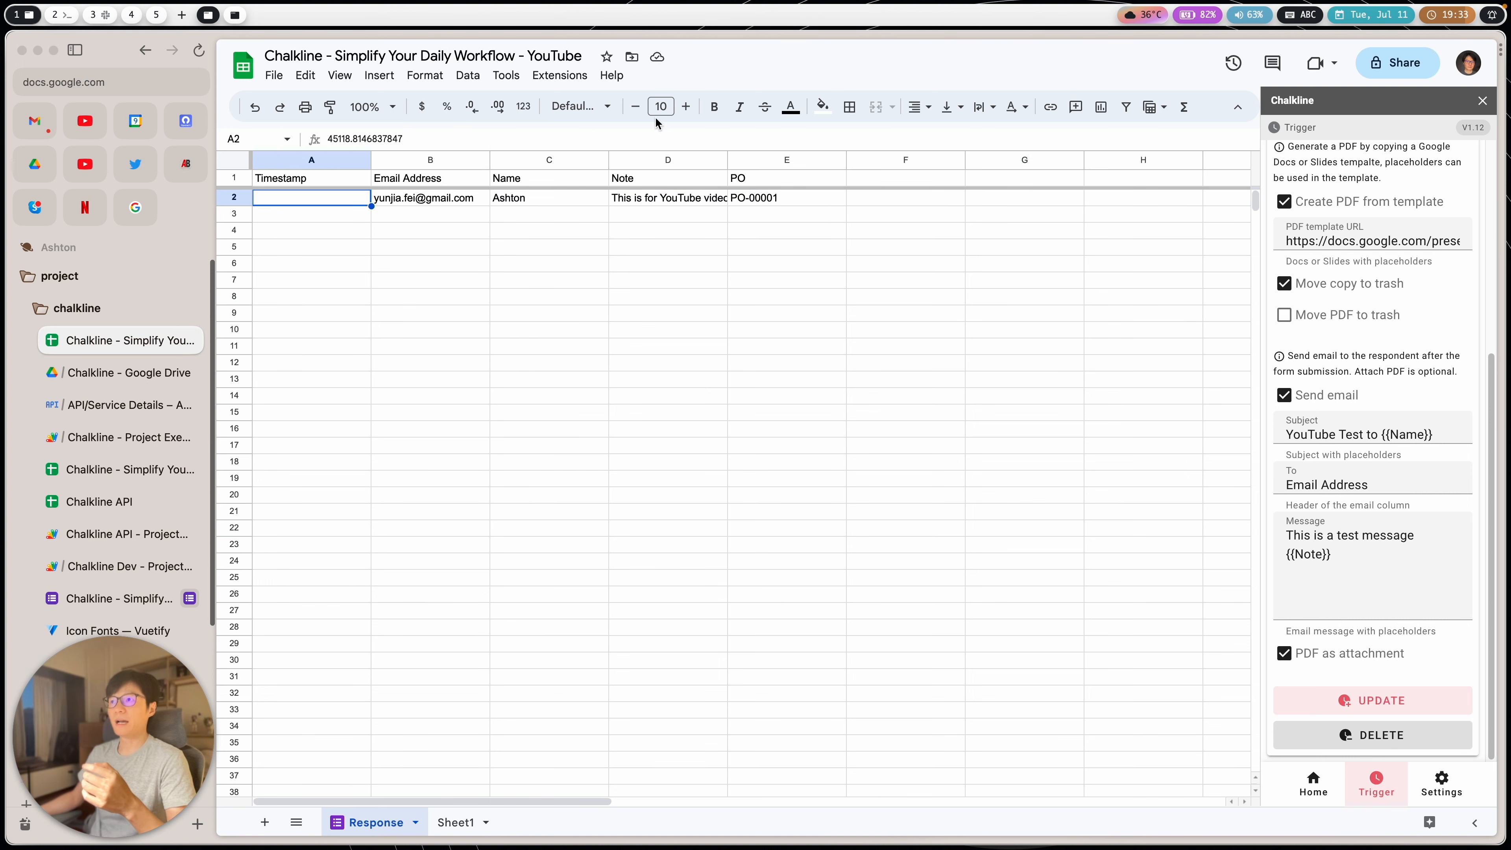
pyautogui.click(617, 109)
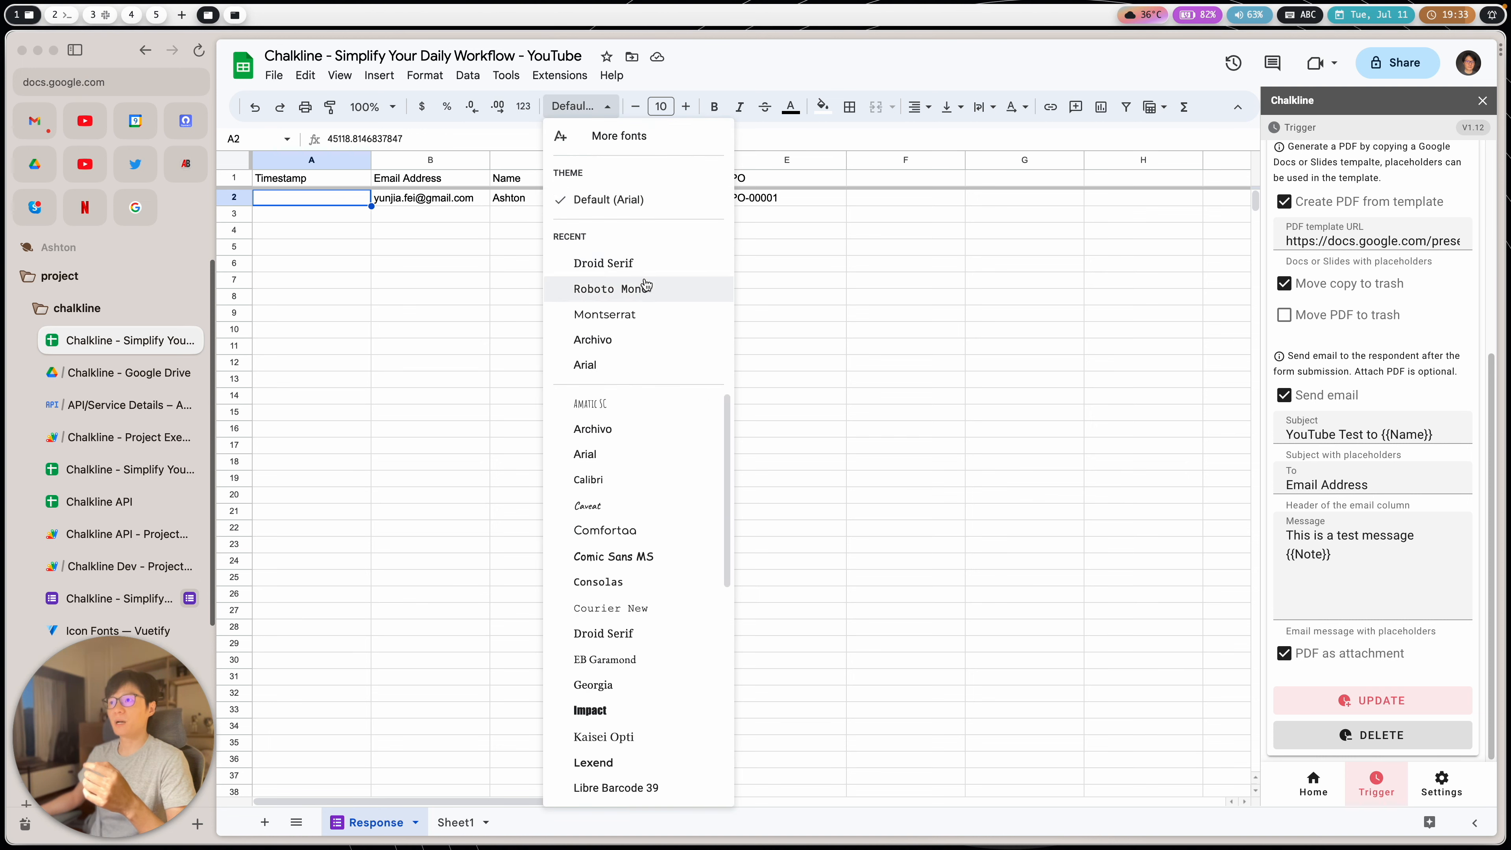
pyautogui.click(424, 76)
pyautogui.moveTo(498, 151)
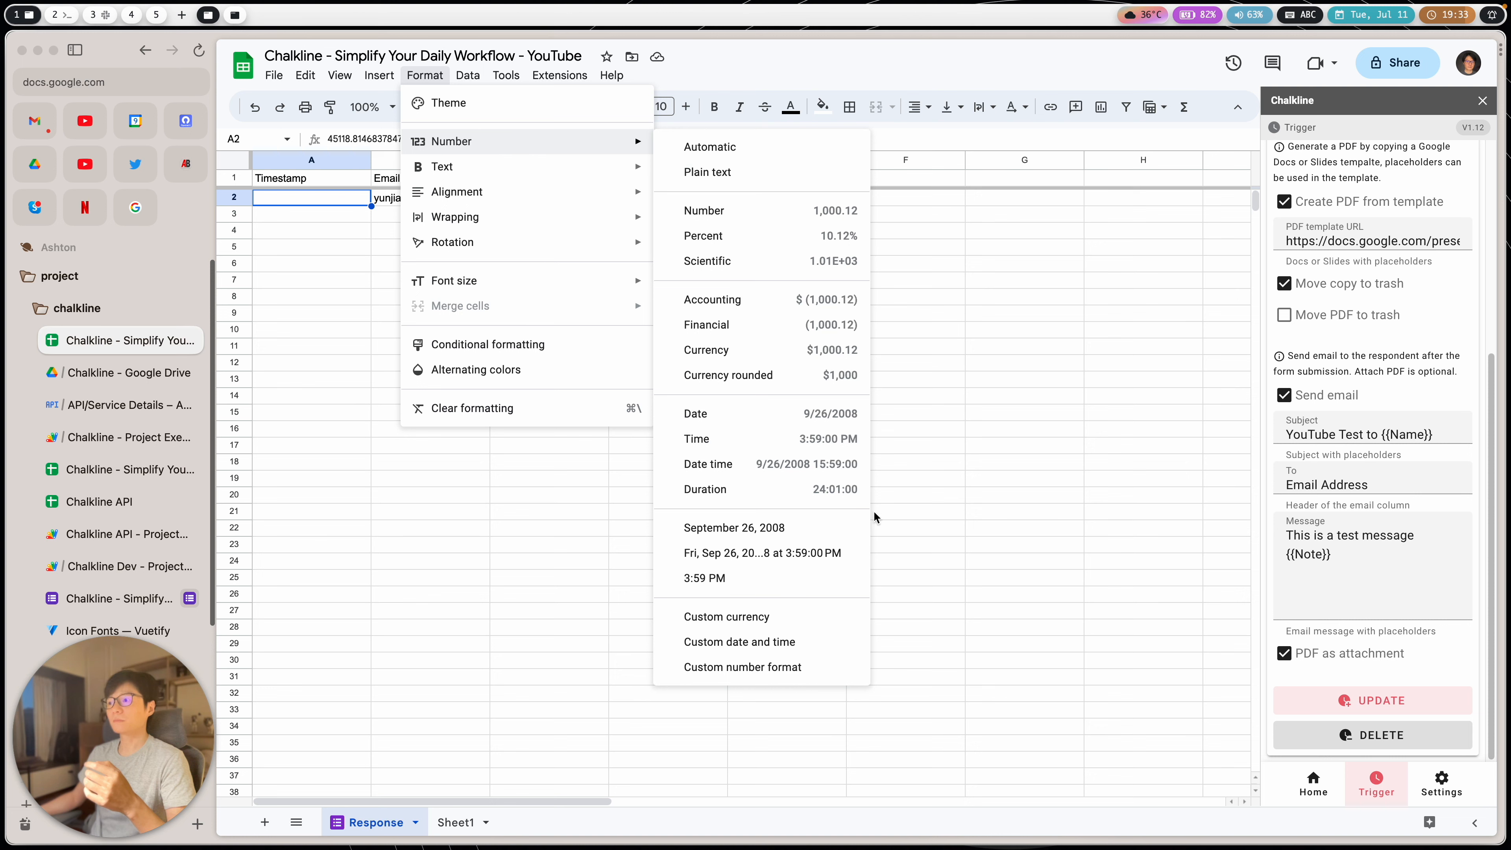
pyautogui.click(734, 527)
pyautogui.click(315, 313)
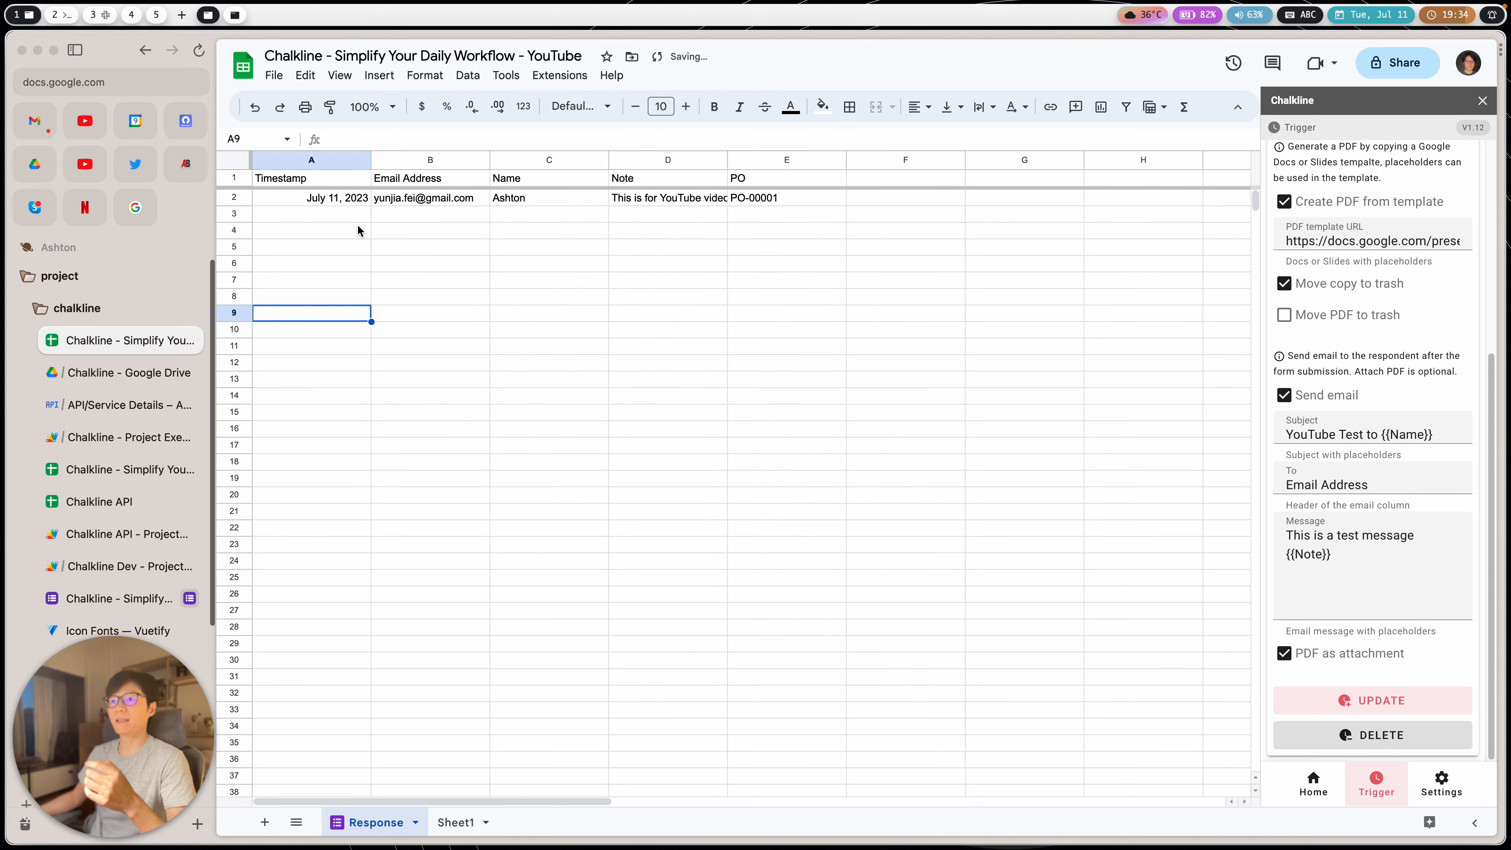
pyautogui.doubleClick(369, 157)
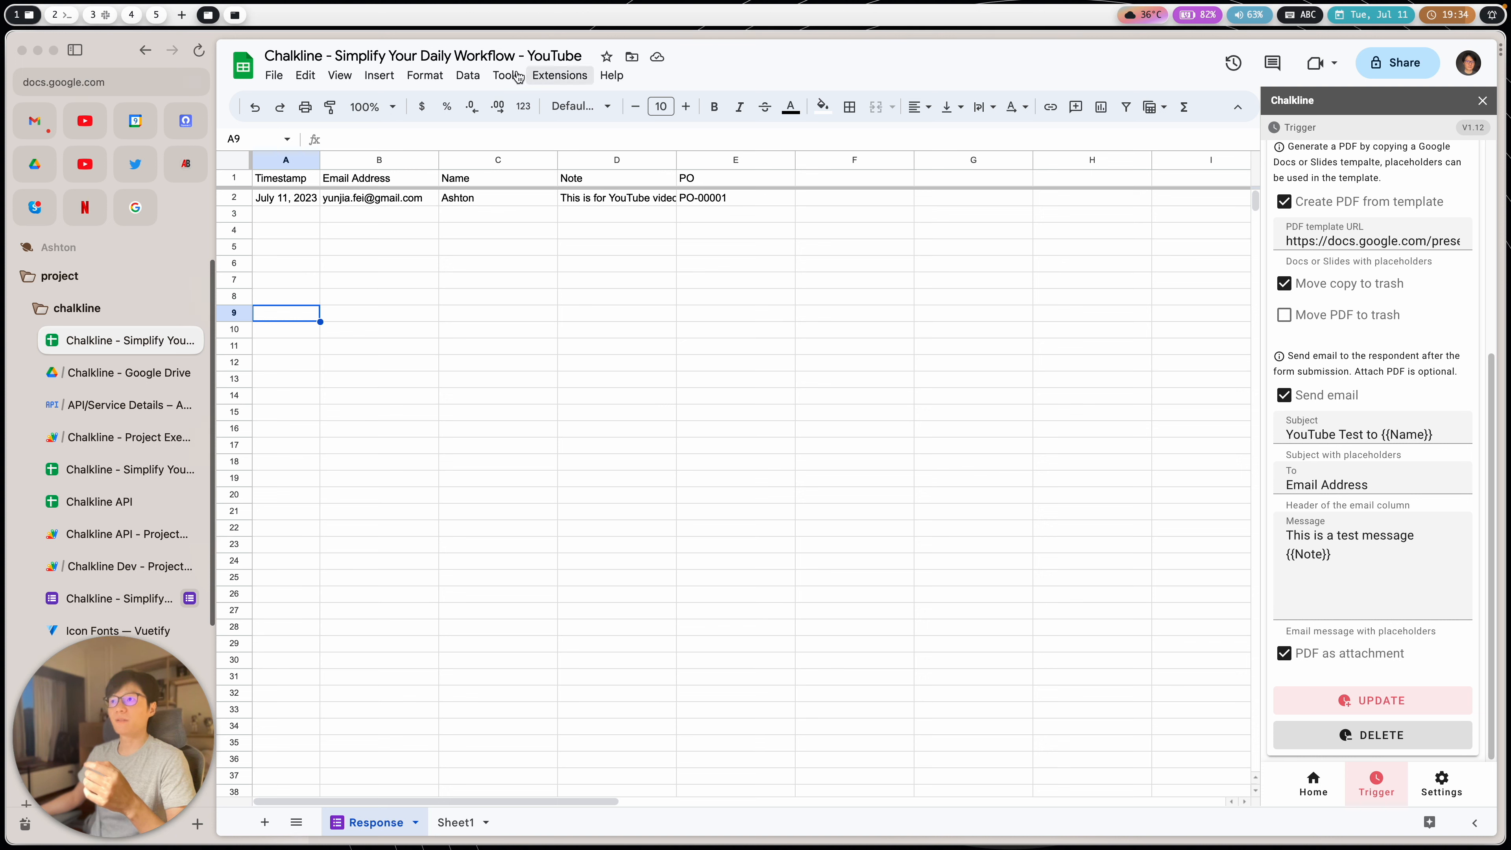
# Step: Open the live form linked to the spreadsheet for a second test response
pyautogui.click(464, 76)
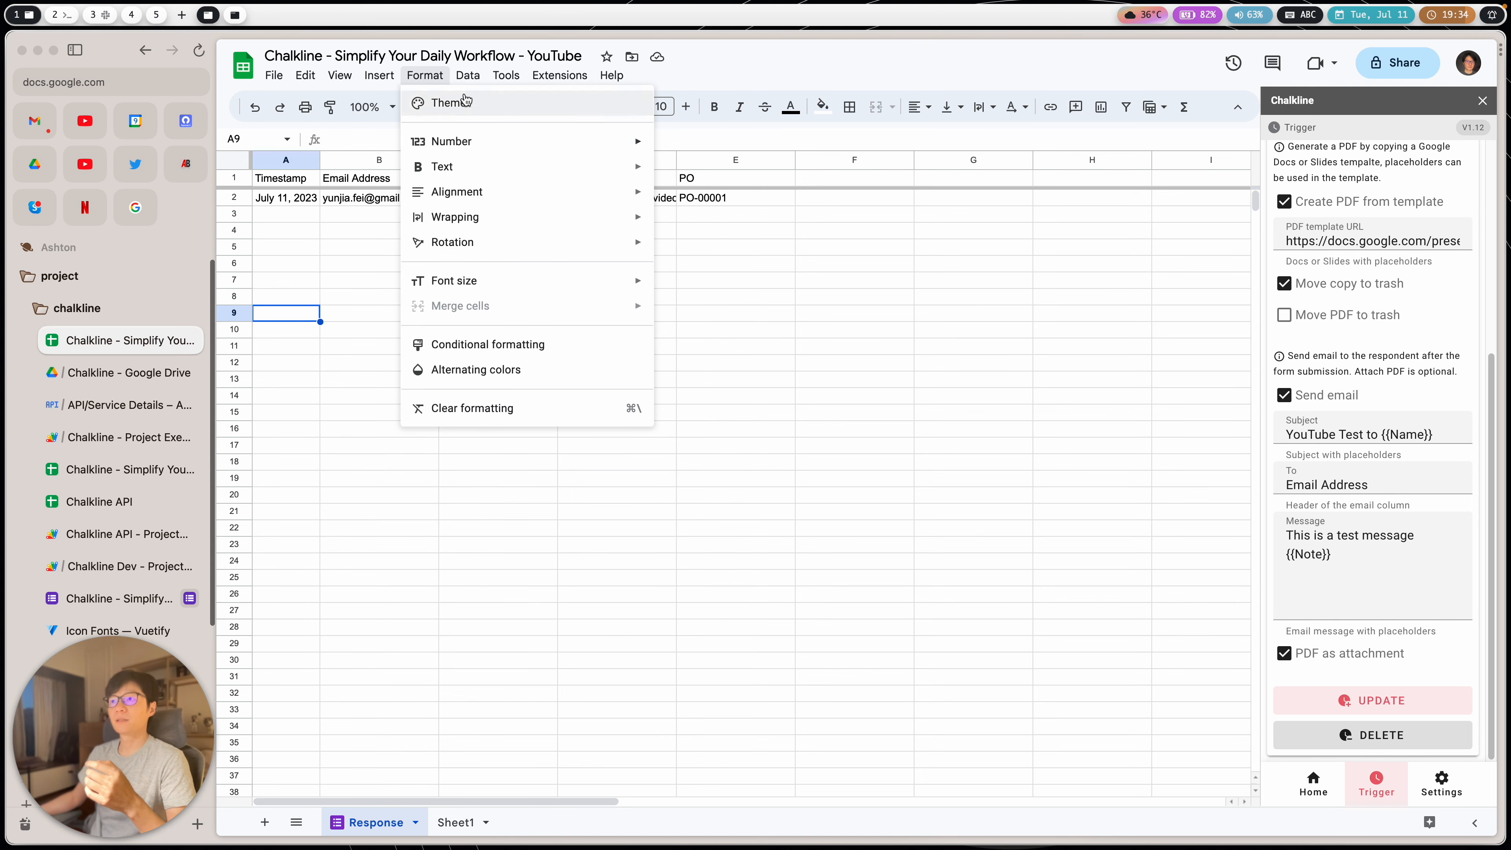
pyautogui.moveTo(504, 78)
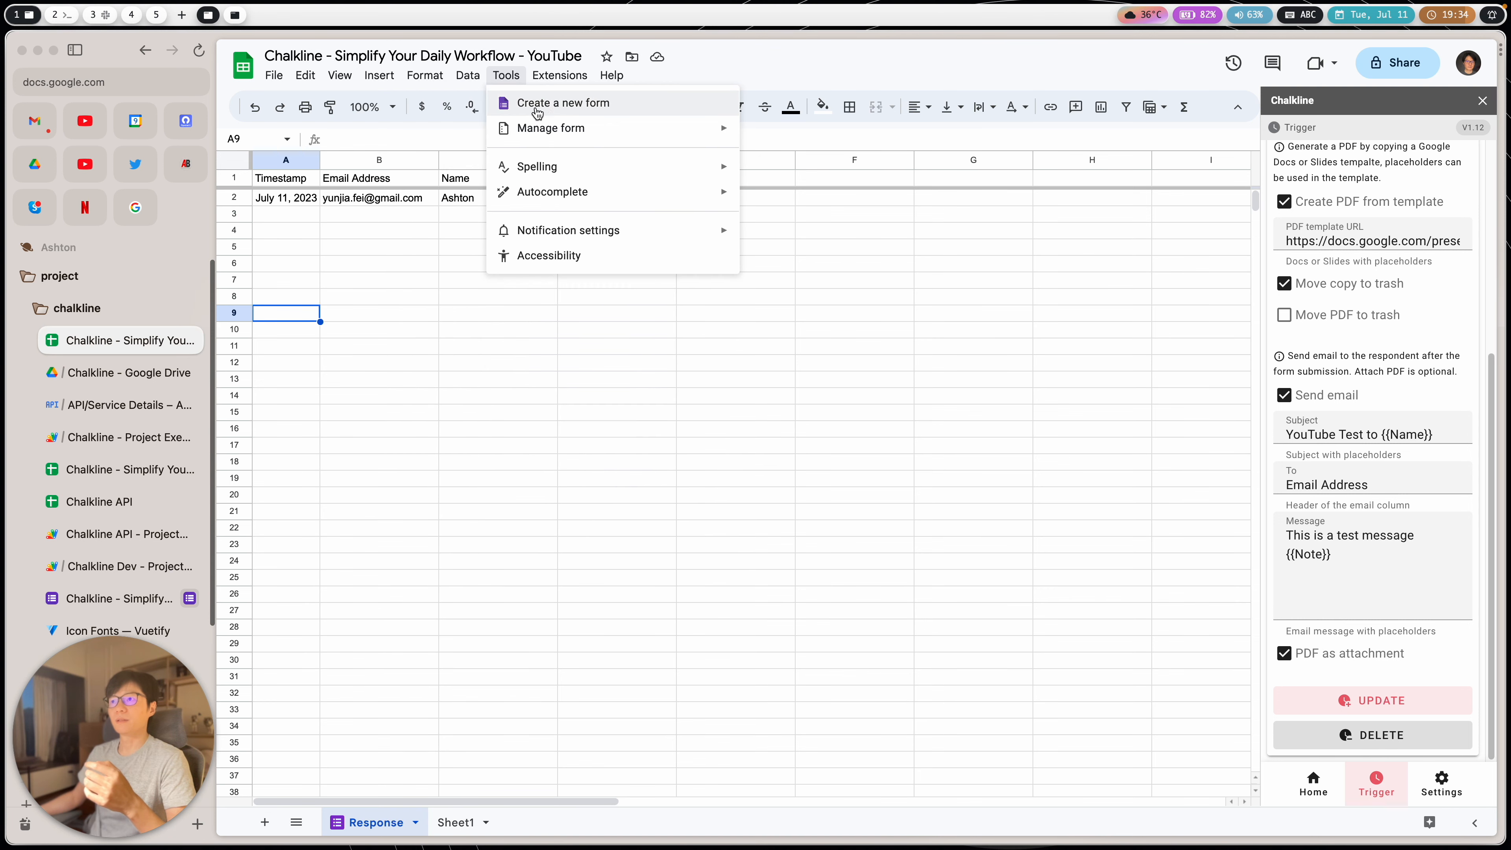
pyautogui.moveTo(564, 129)
pyautogui.click(773, 155)
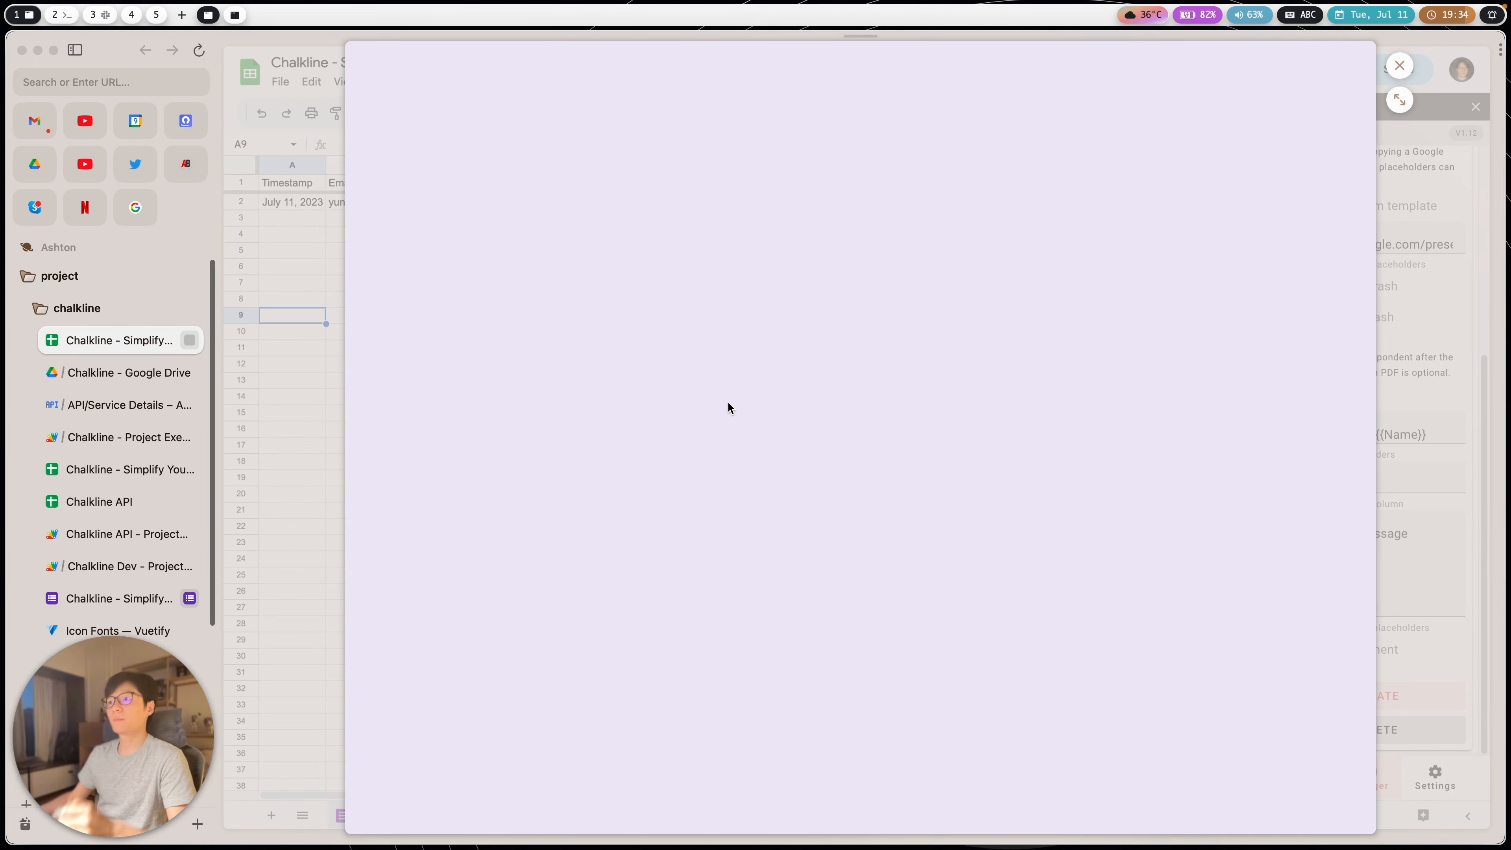
# Step: Submit a response with the account email recorded, the name "Test 2" and the note "For YouTube", and return to the spreadsheet
pyautogui.click(636, 300)
pyautogui.click(671, 414)
pyautogui.write('Test 2')
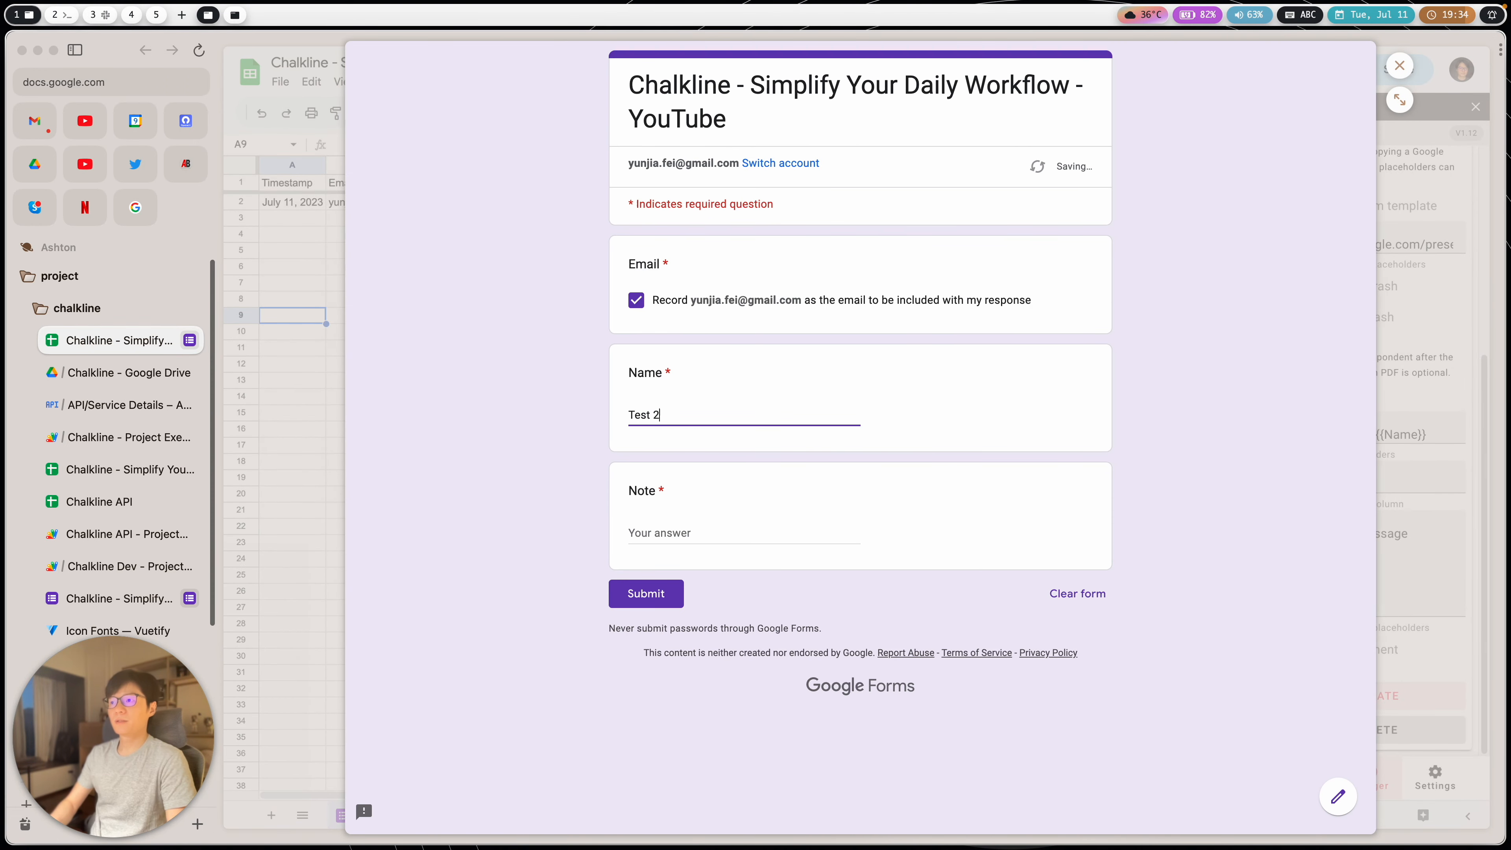
pyautogui.press('Tab')
pyautogui.write('F')
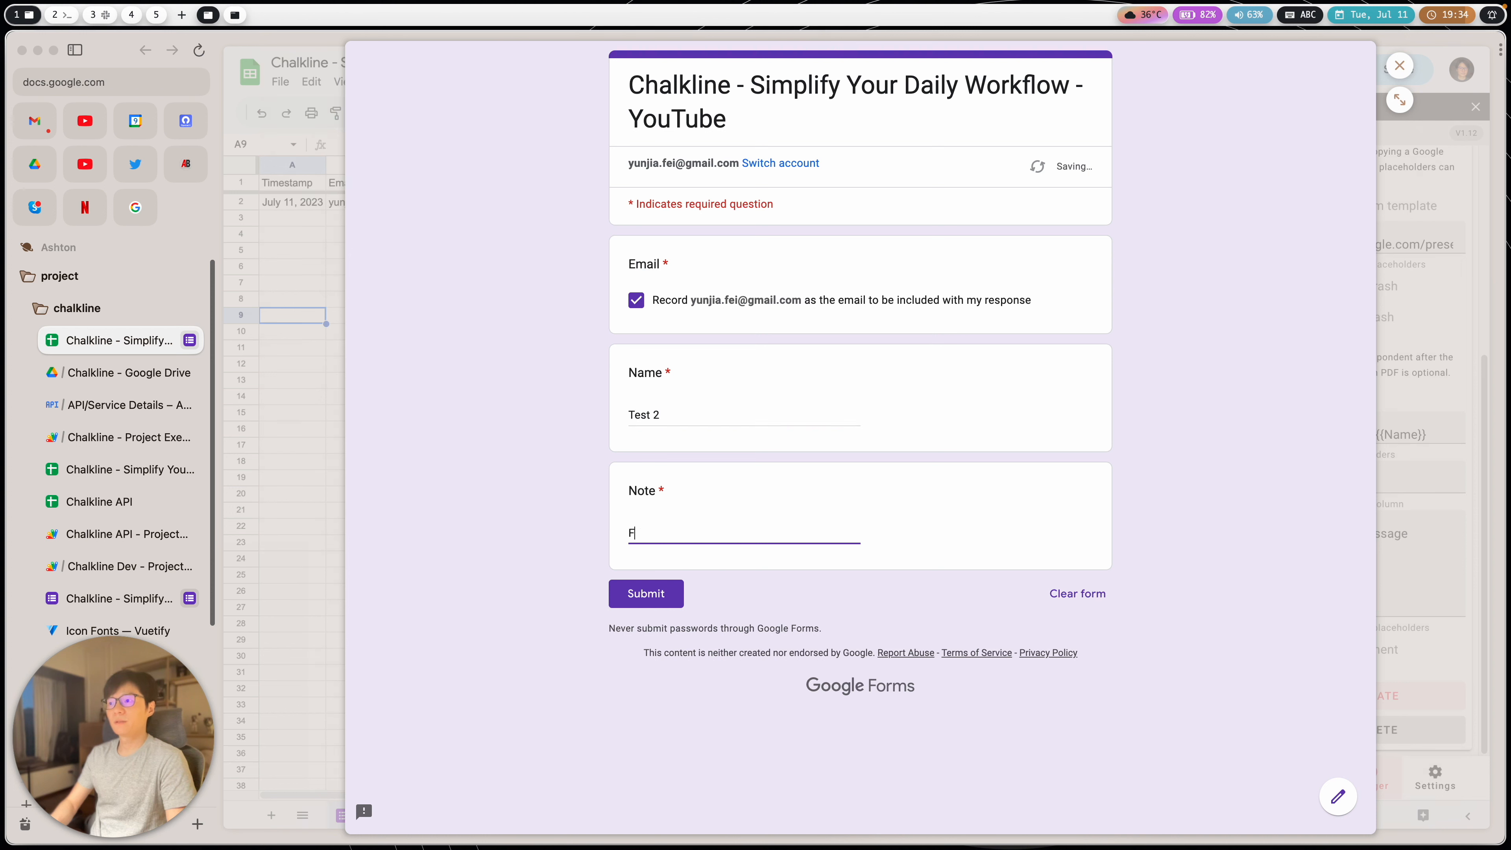
pyautogui.write('or YouTube')
pyautogui.click(659, 597)
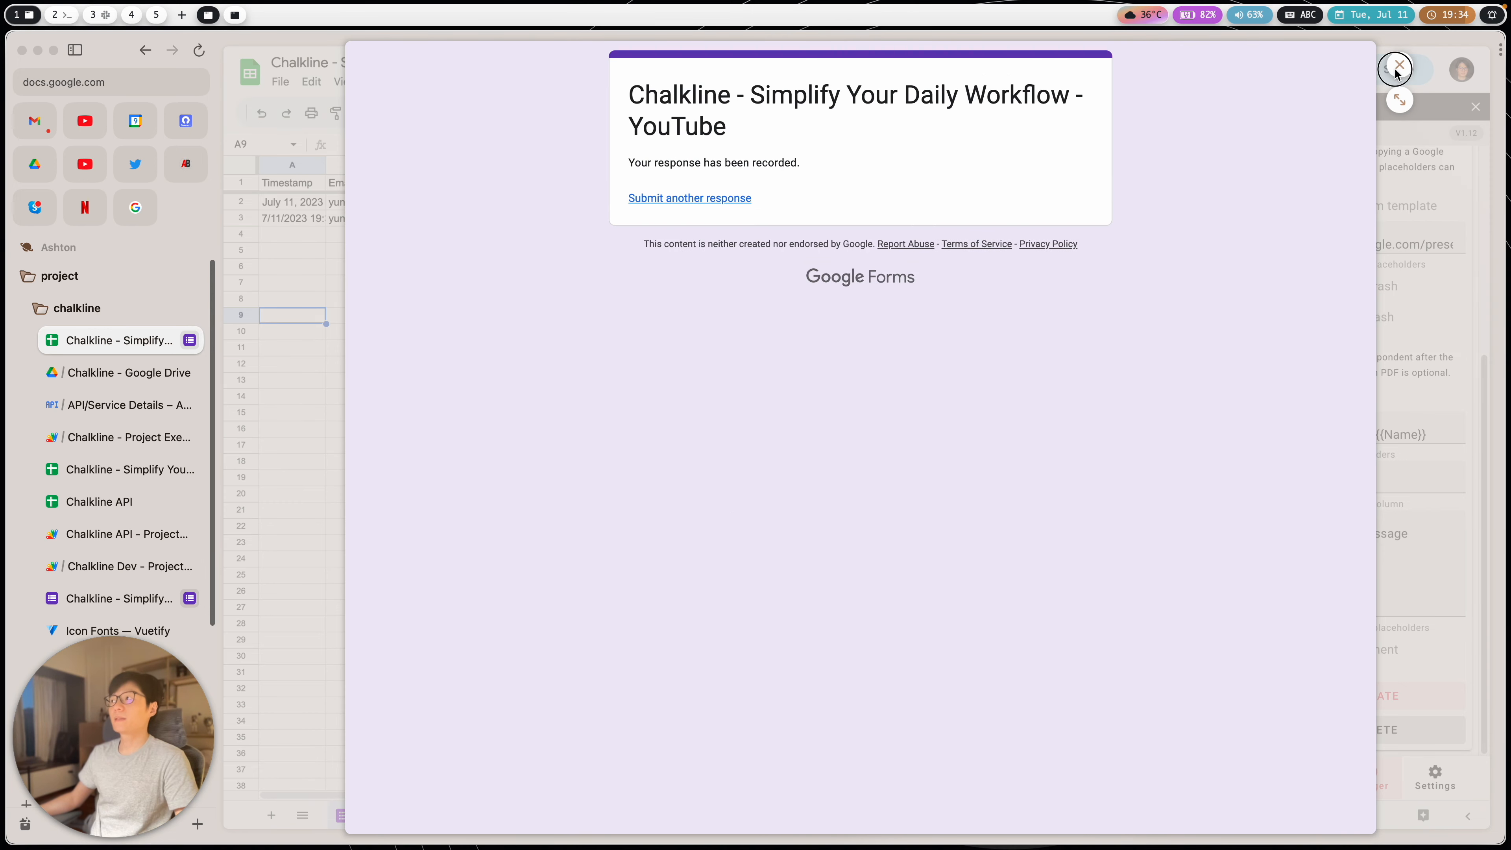
pyautogui.click(1399, 65)
# Step: Check the two submitted responses in rows 2 and 3 of the Response sheet, from Timestamp through PO
pyautogui.click(295, 221)
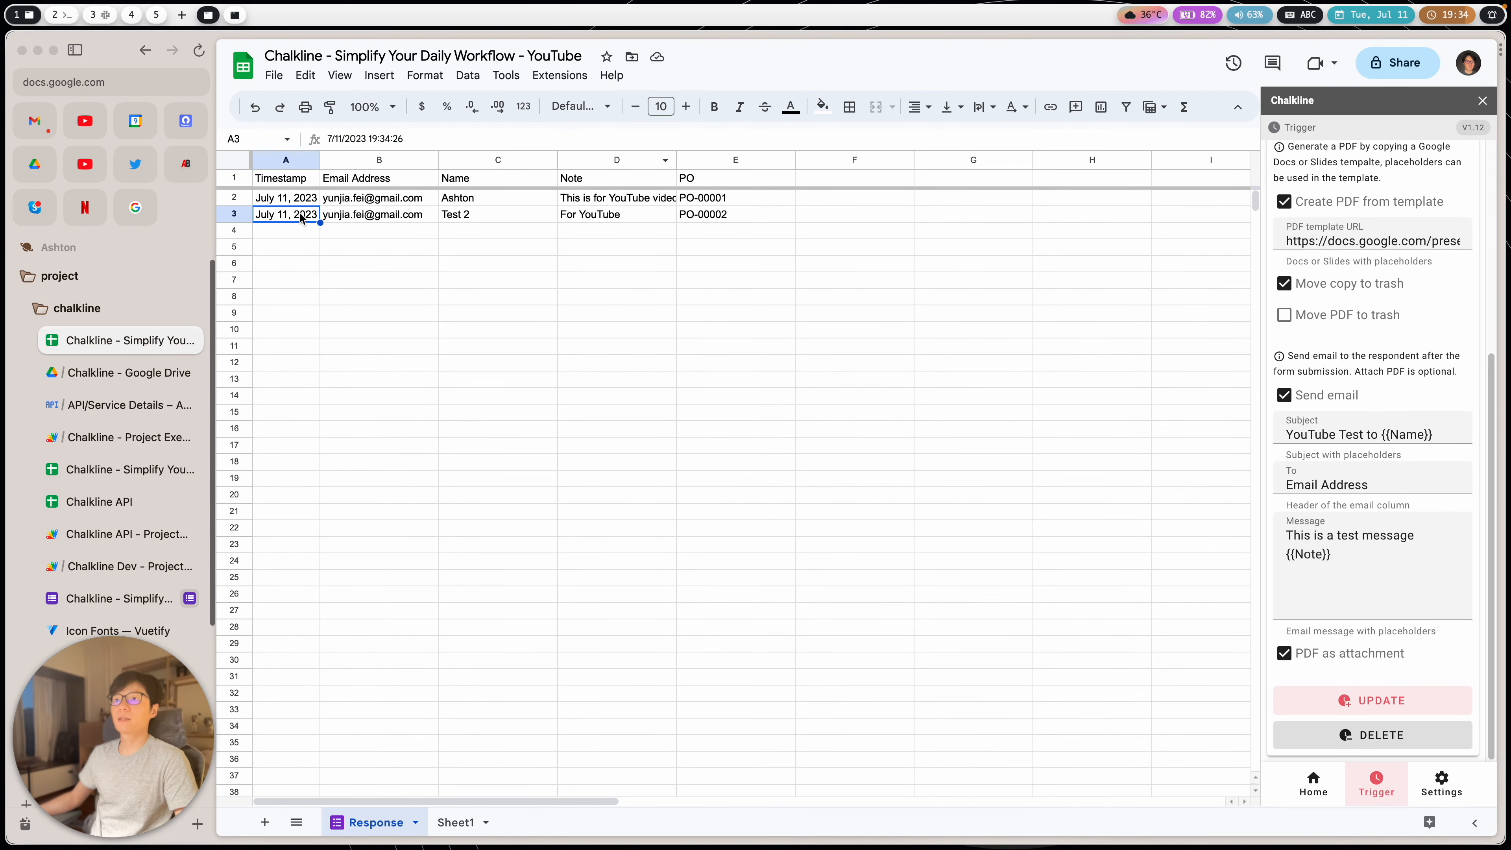
pyautogui.click(234, 198)
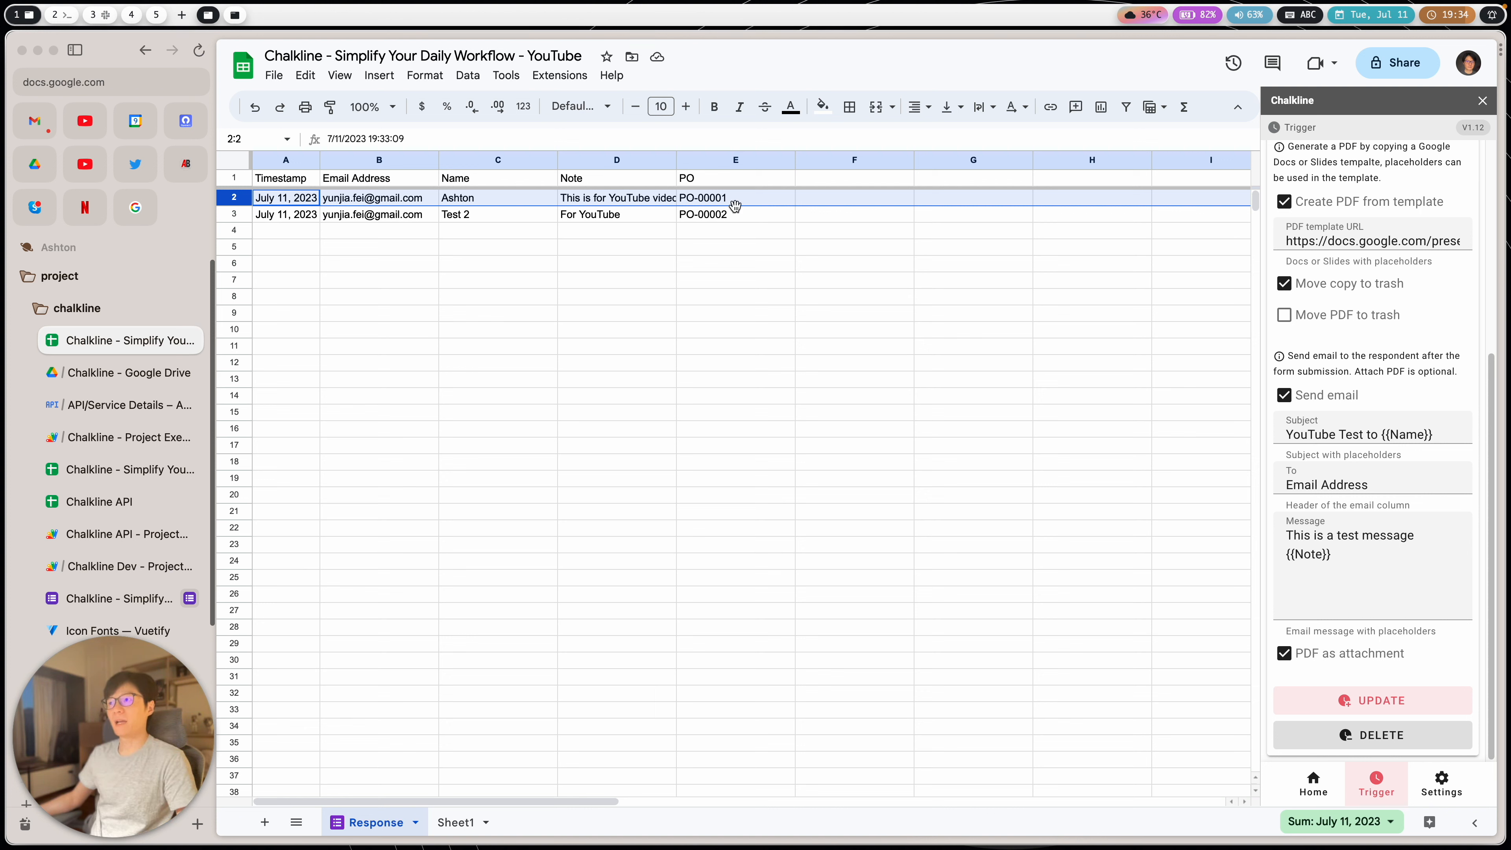
pyautogui.moveTo(725, 203); pyautogui.dragTo(270, 197)
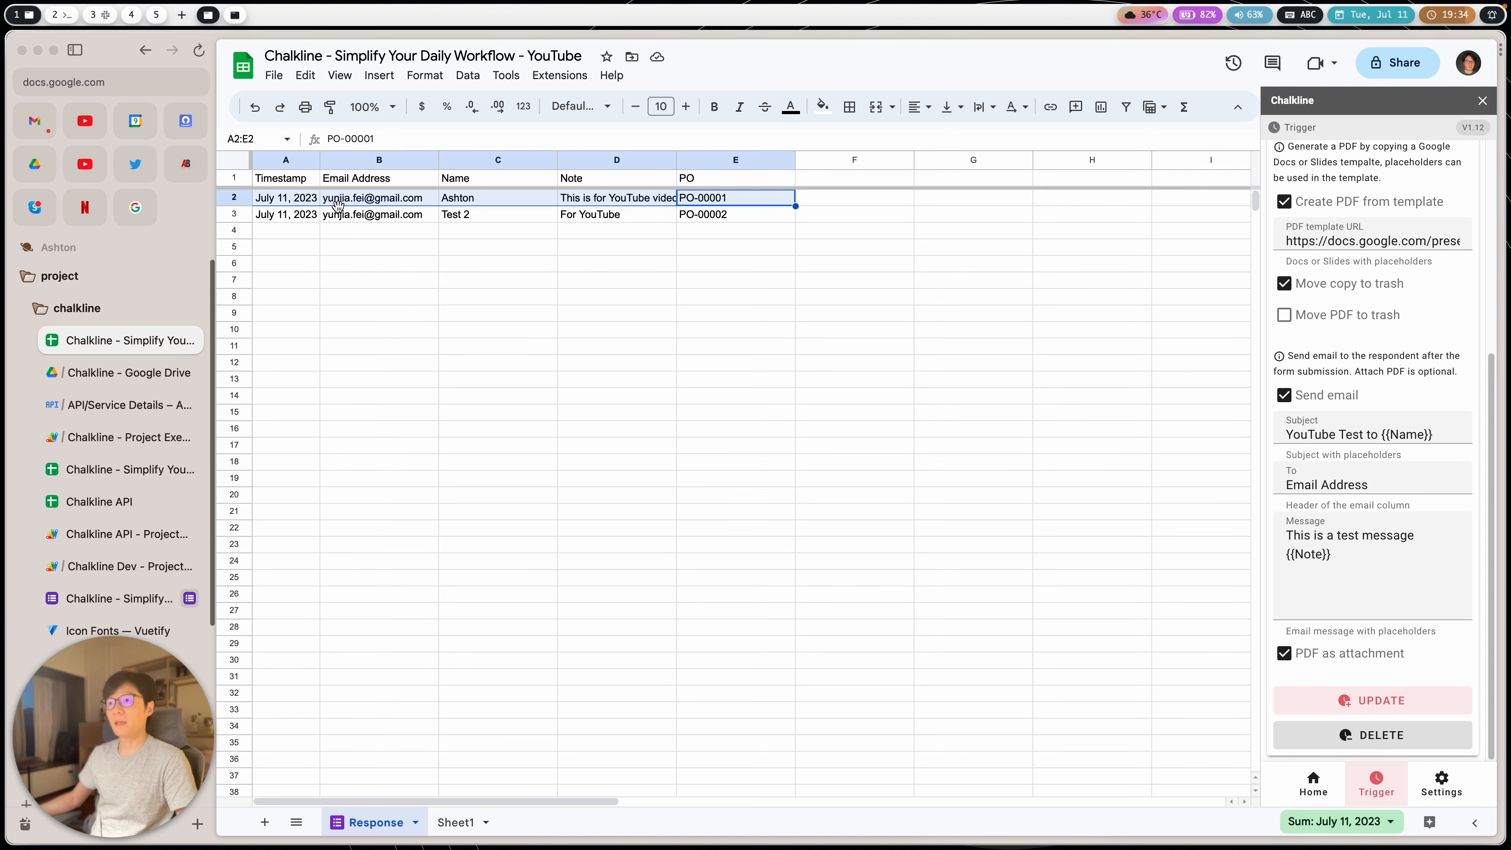
pyautogui.moveTo(294, 213); pyautogui.dragTo(759, 223)
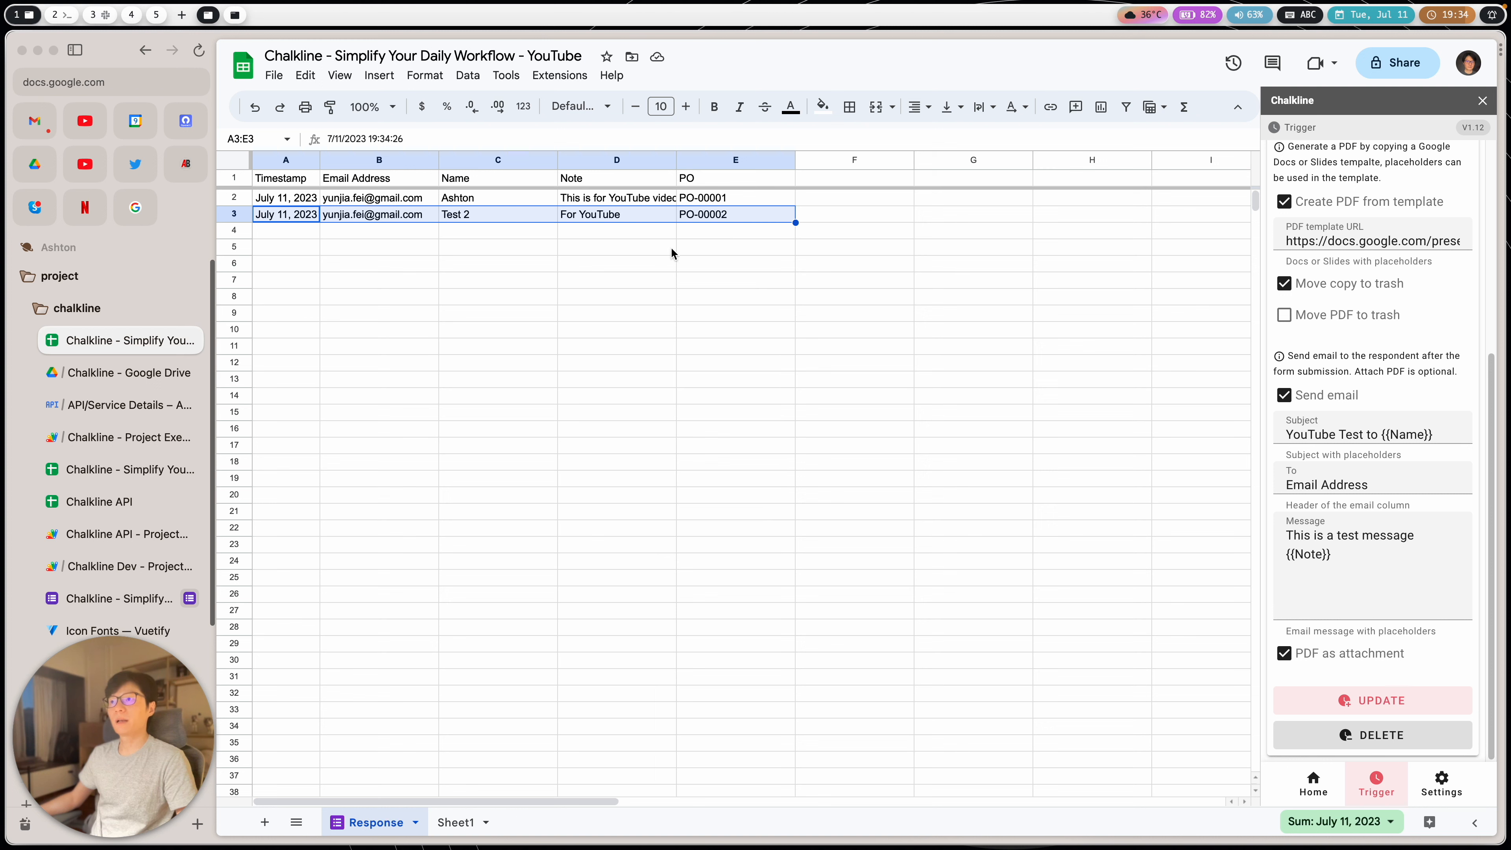
# Step: Switch to Gmail and view the unread inbox messages with the "Everything else" section collapsed
pyautogui.moveTo(49, 134)
pyautogui.click(41, 133)
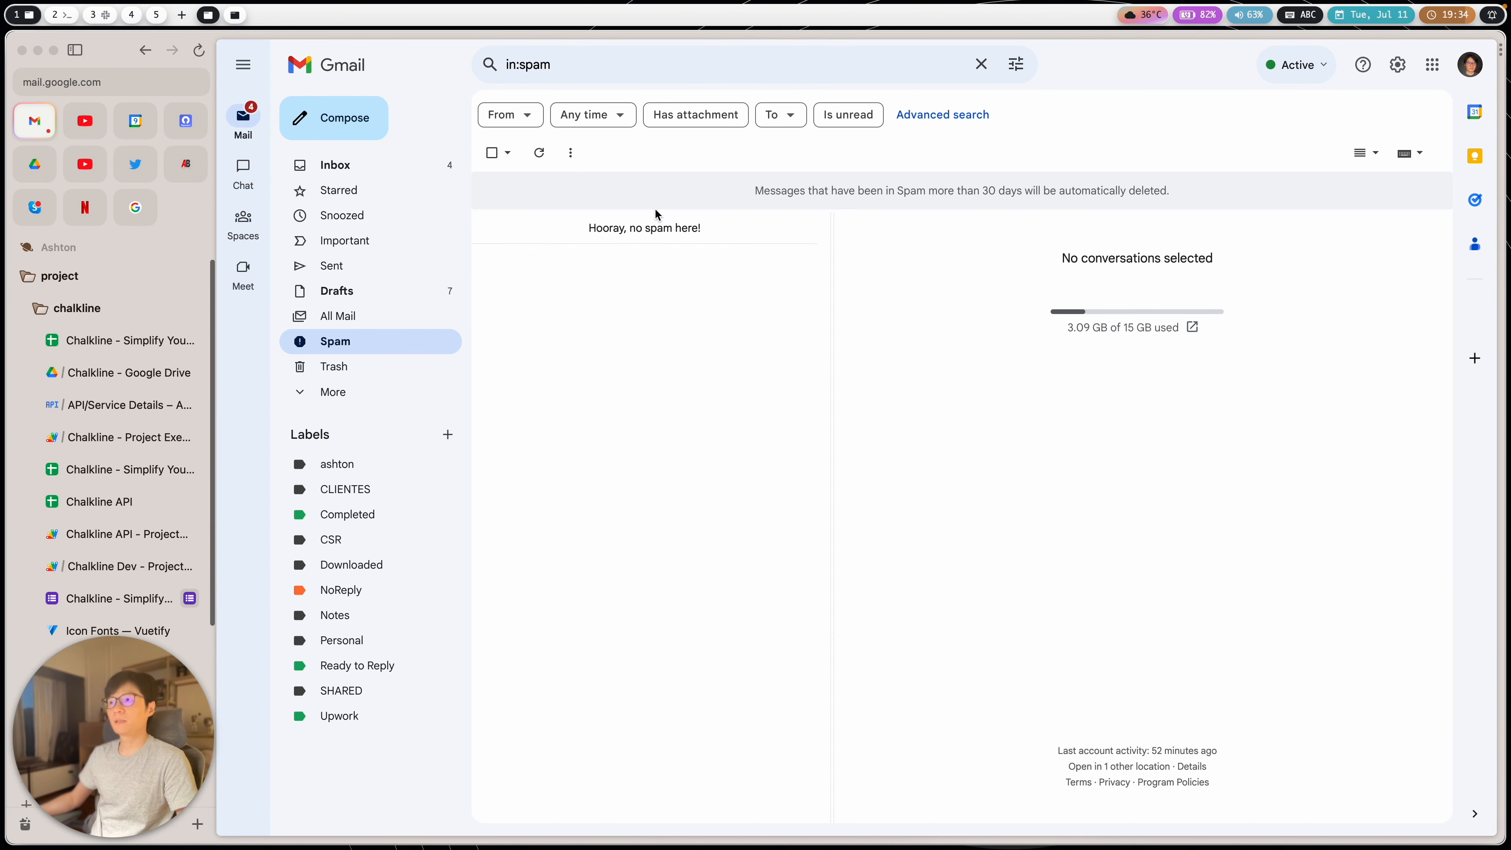
pyautogui.click(404, 171)
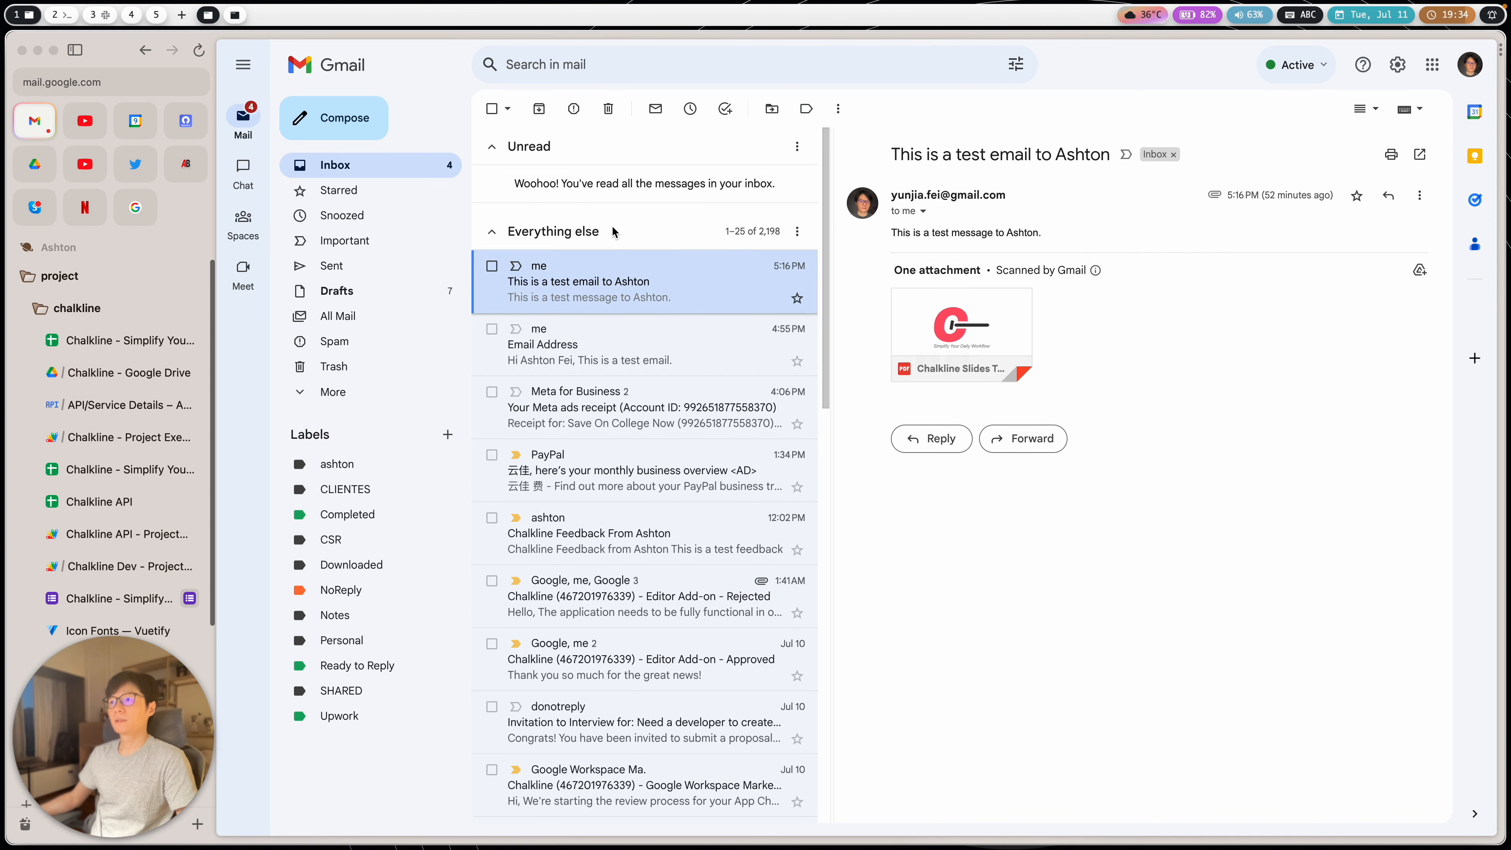
pyautogui.click(553, 231)
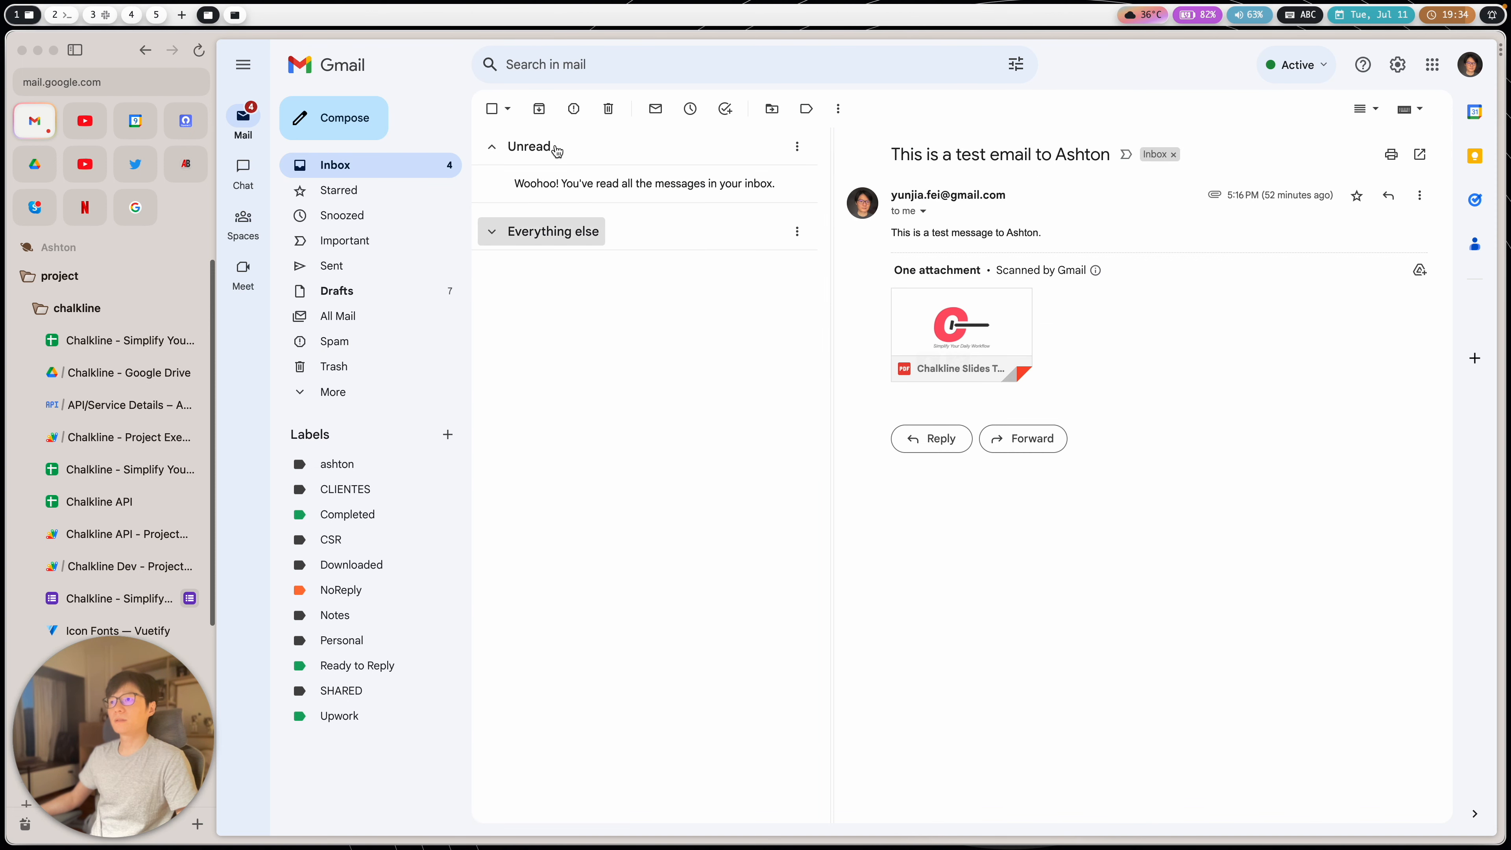
pyautogui.click(512, 238)
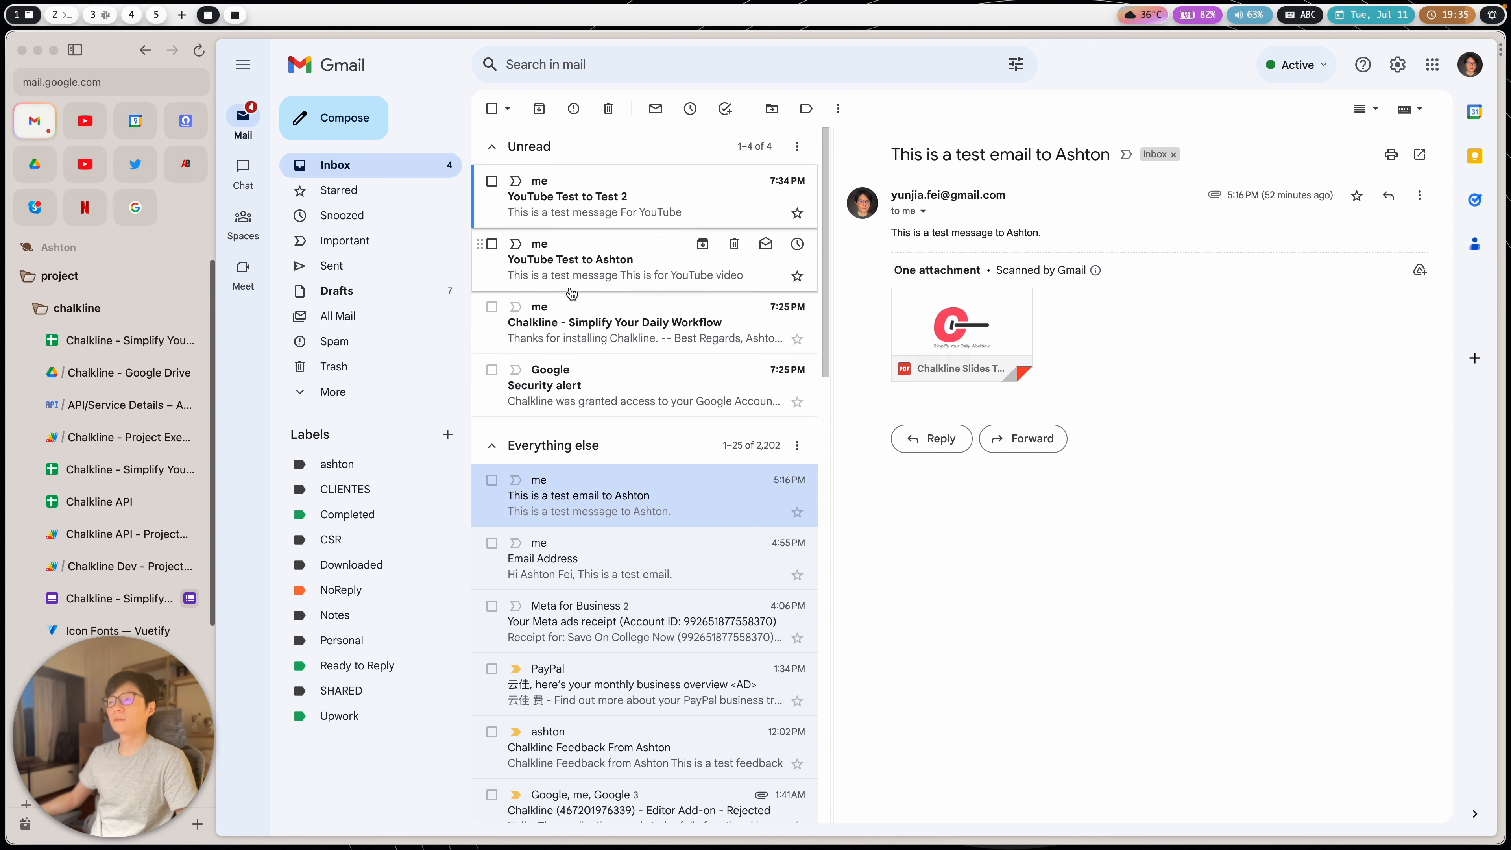
pyautogui.click(493, 447)
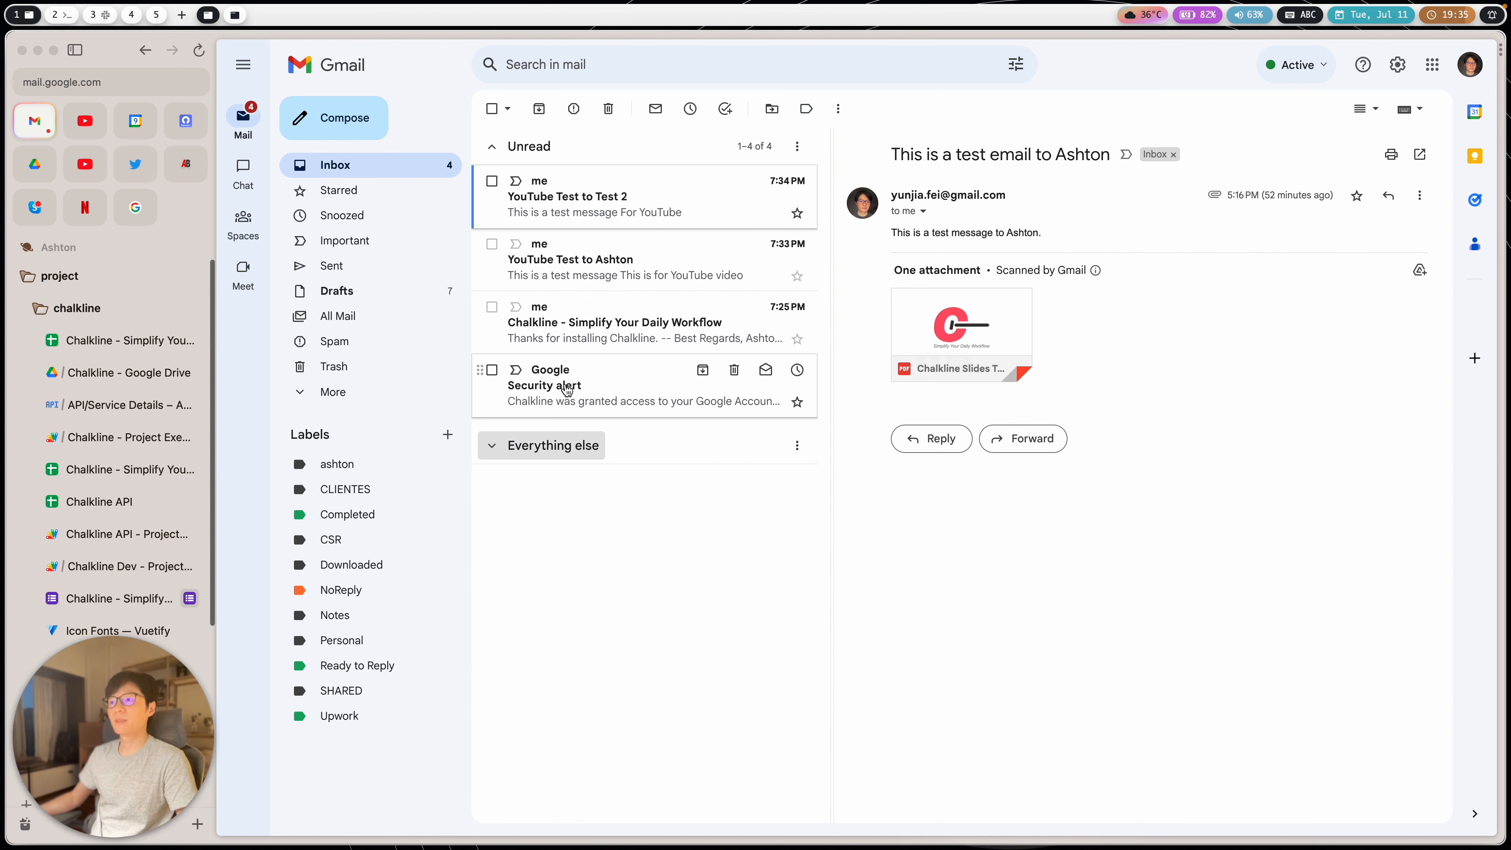
# Step: Open the email sent for the first test response and examine the note in its message and the name in its subject
pyautogui.click(608, 269)
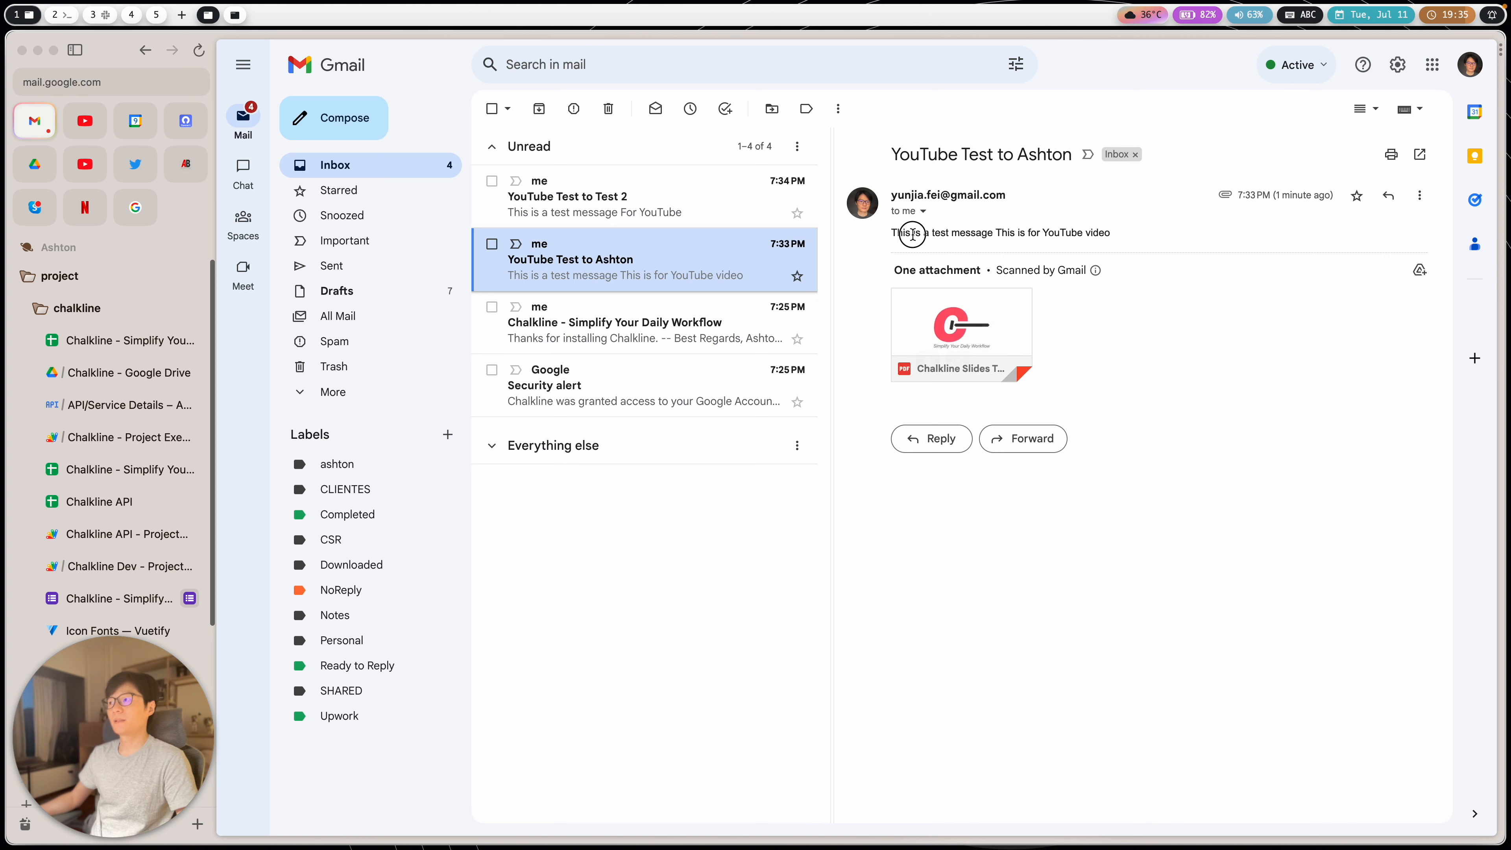
pyautogui.moveTo(912, 234); pyautogui.dragTo(1153, 229)
pyautogui.click(1017, 237)
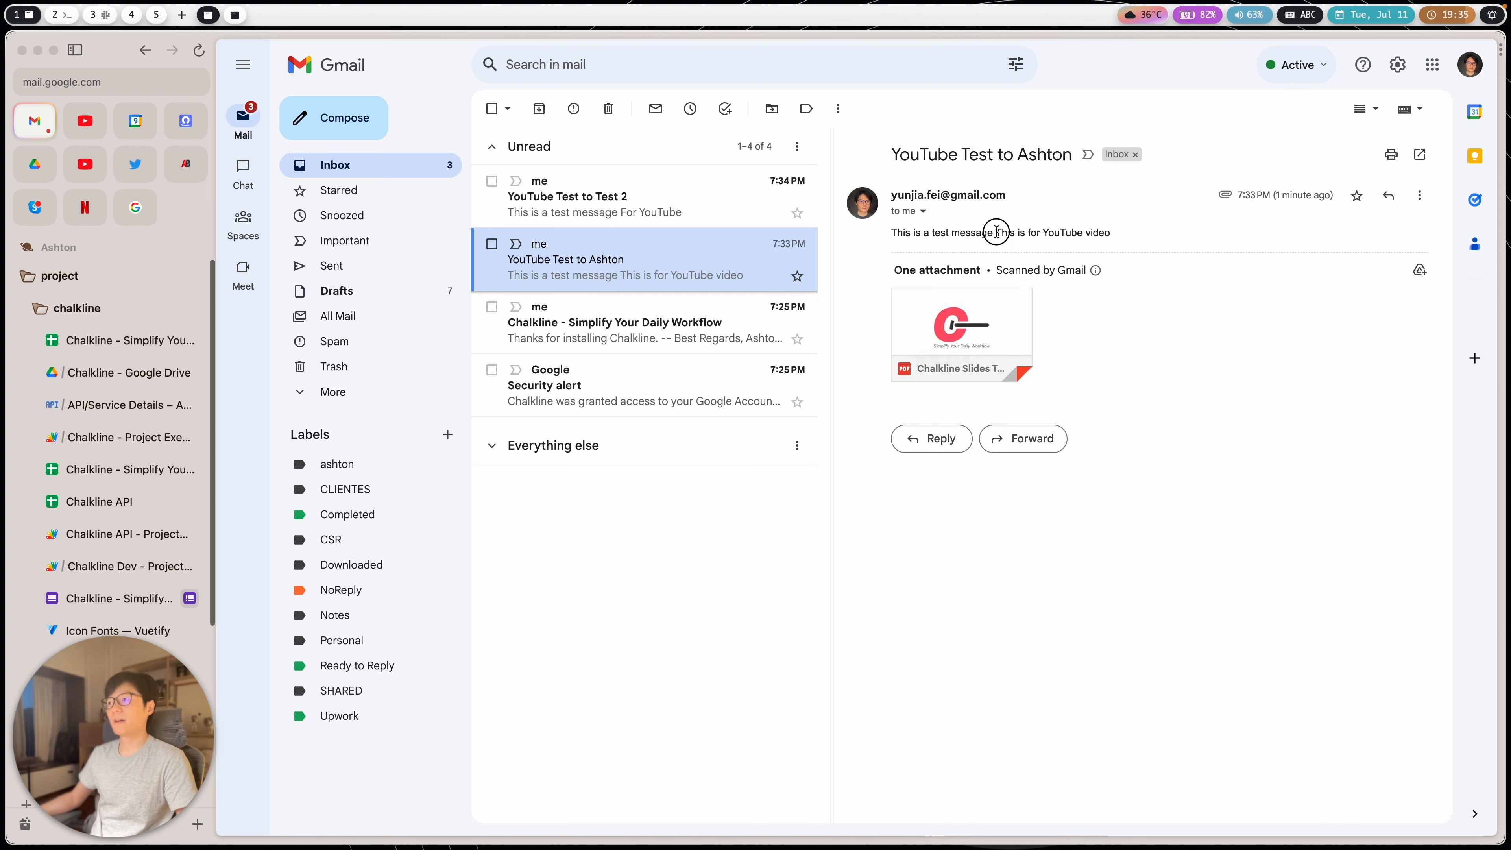
pyautogui.moveTo(997, 232); pyautogui.dragTo(1133, 232)
pyautogui.click(998, 232)
pyautogui.moveTo(998, 232); pyautogui.dragTo(1118, 233)
pyautogui.doubleClick(1044, 154)
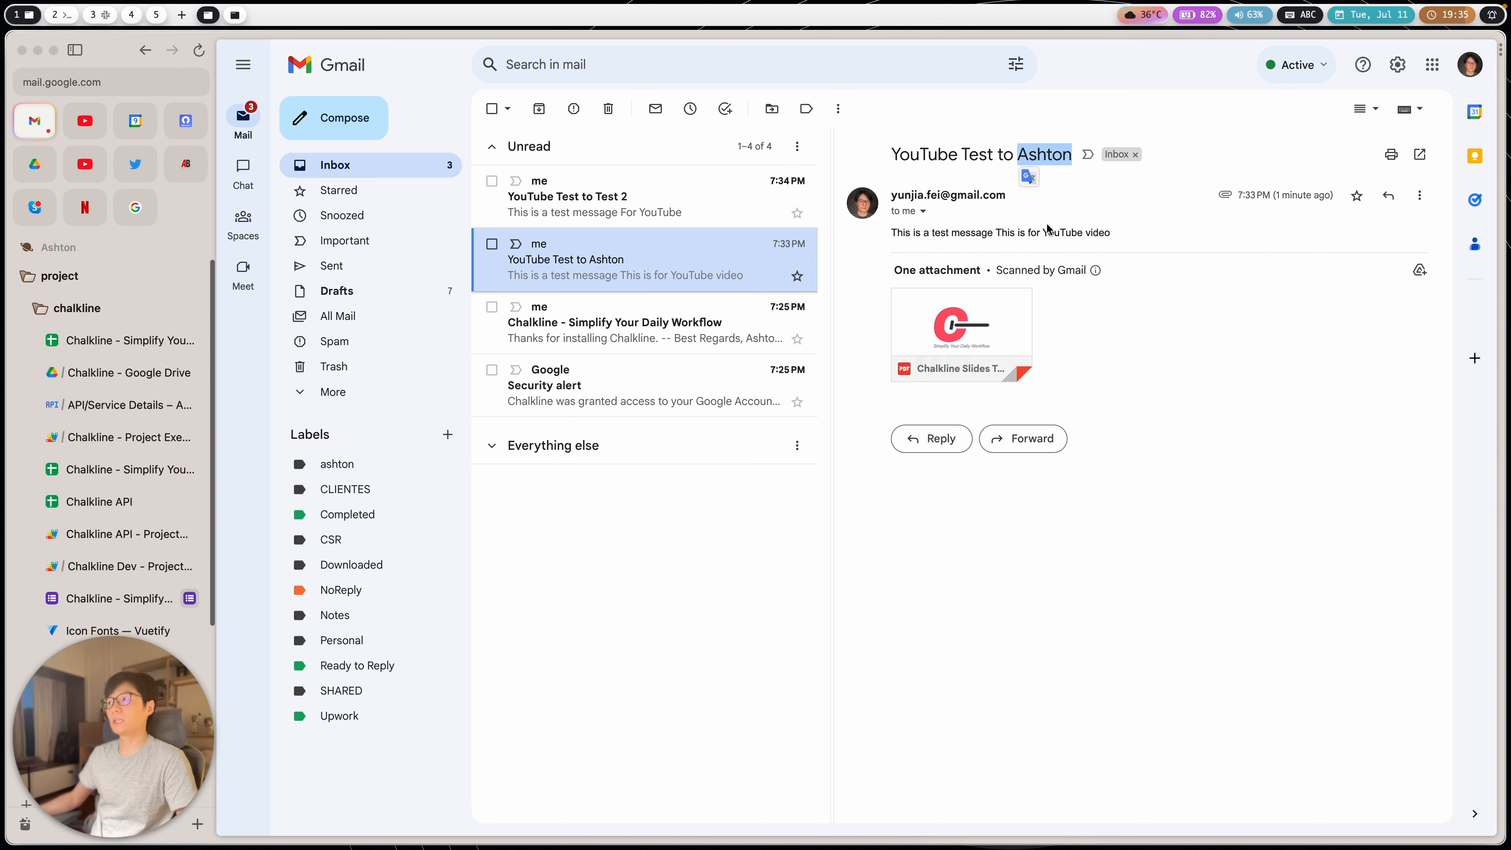
# Step: Open the "YouTube Test to Test 2" email and preview its PDF attachment
pyautogui.click(587, 210)
pyautogui.moveTo(947, 332)
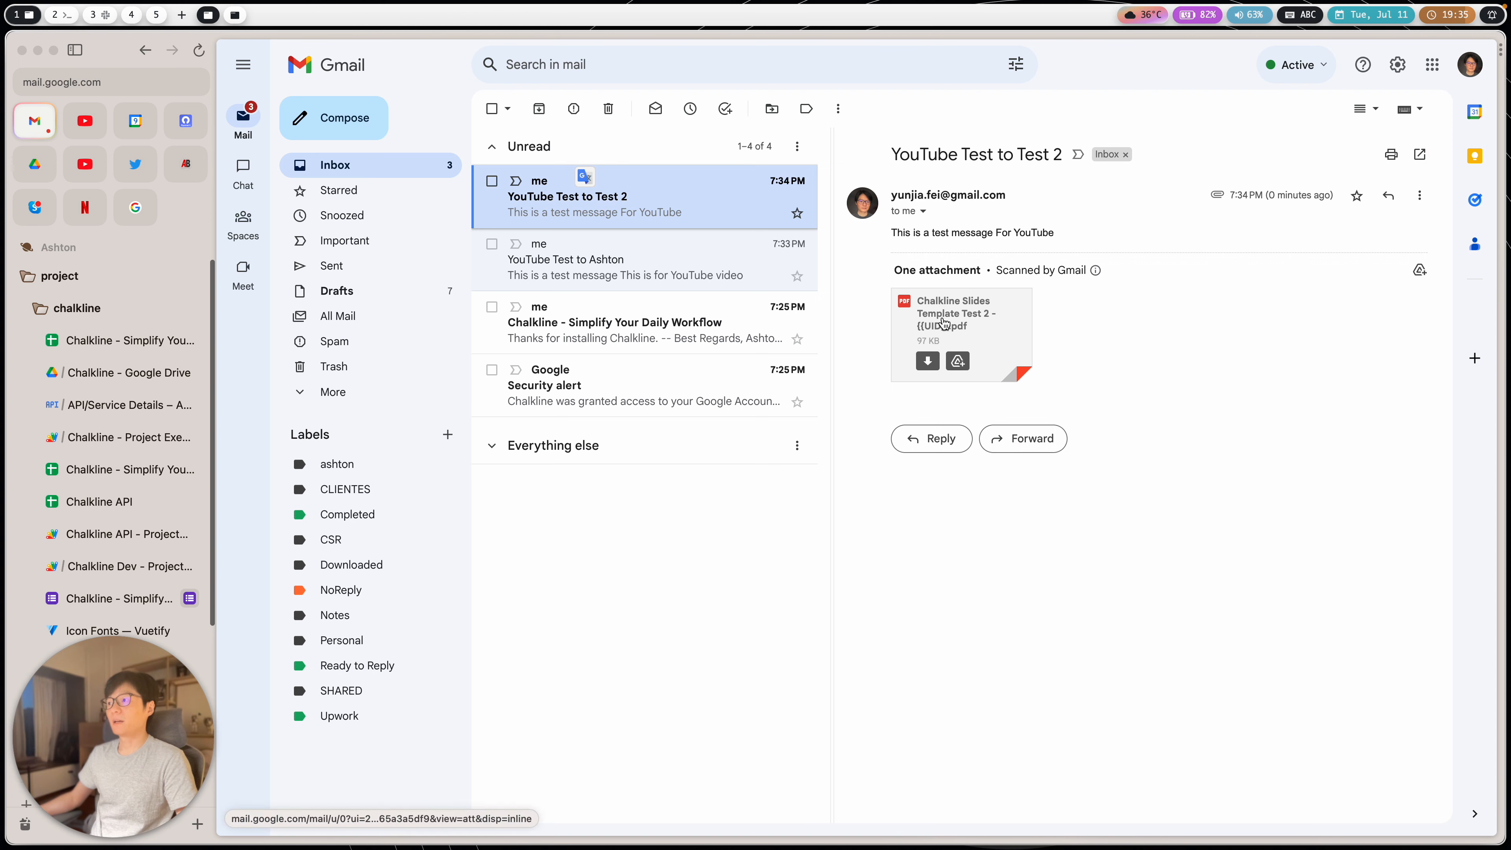
pyautogui.click(968, 316)
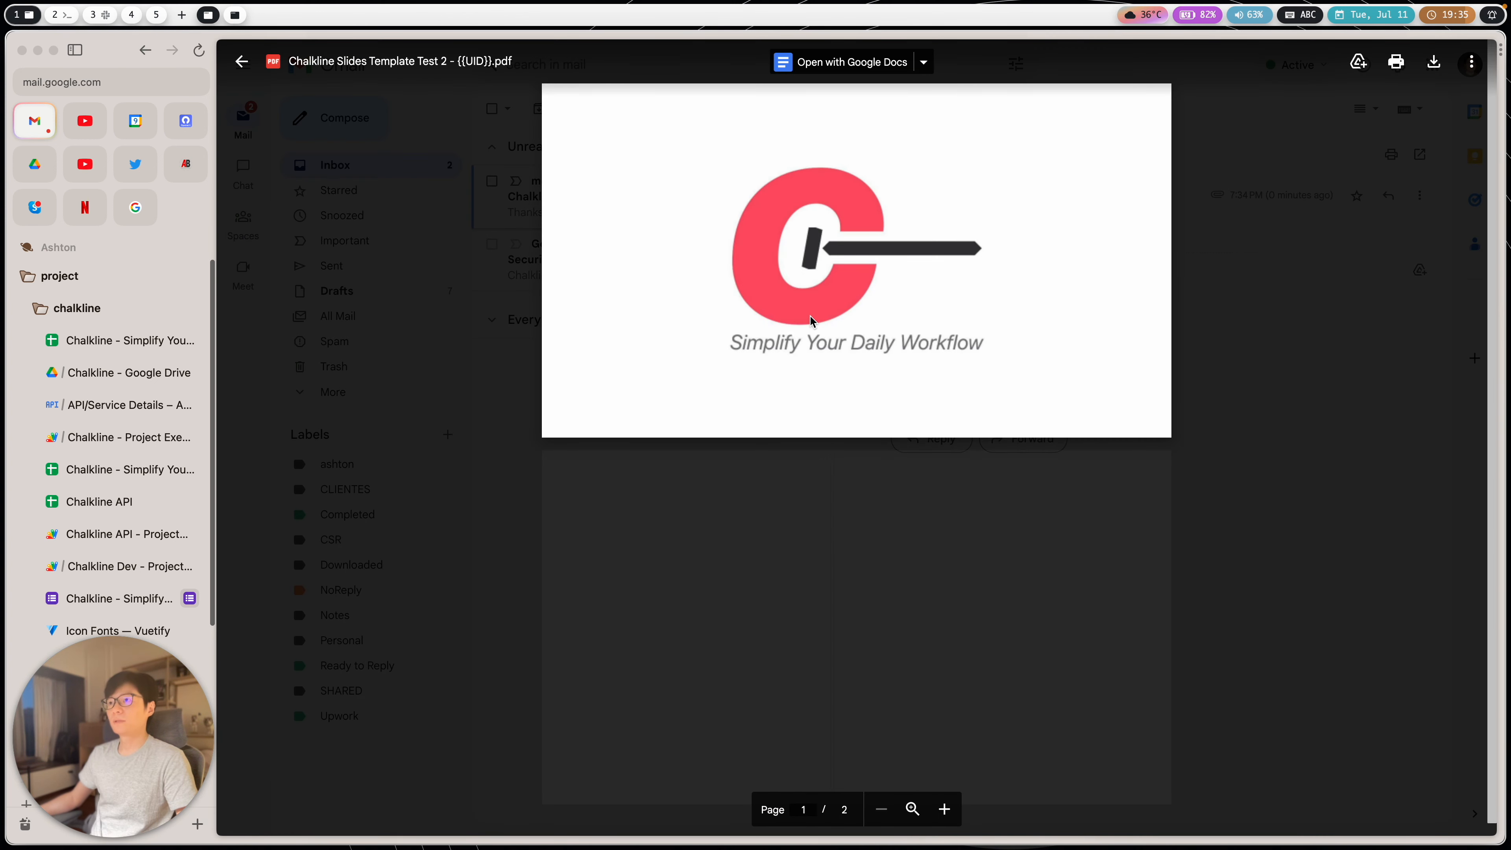
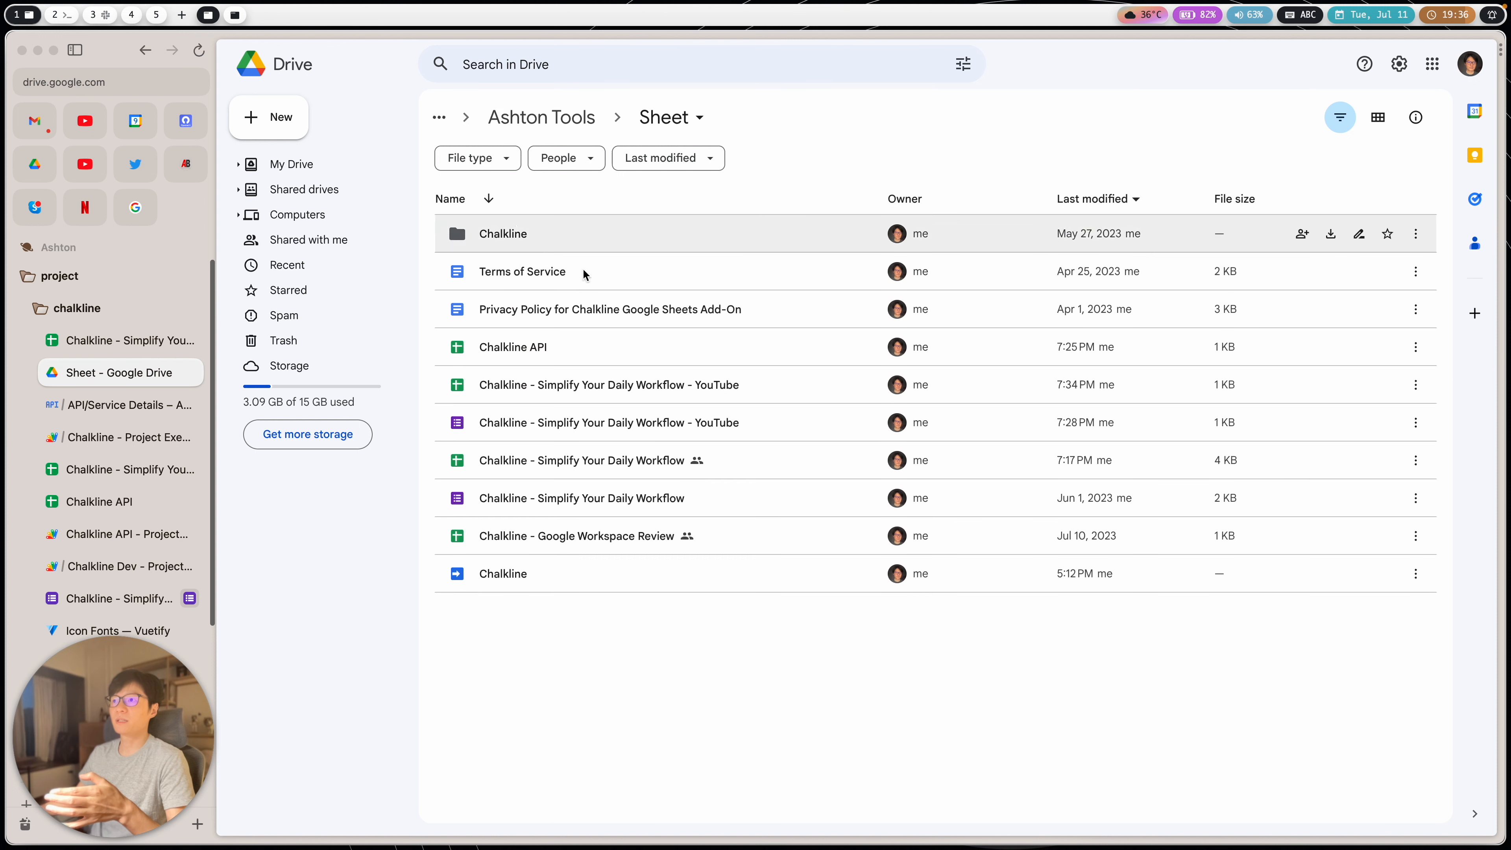
# Step: Open the Chalkline folder in Google Drive and look over the generated PDFs and the Slides and Docs templates
pyautogui.doubleClick(565, 236)
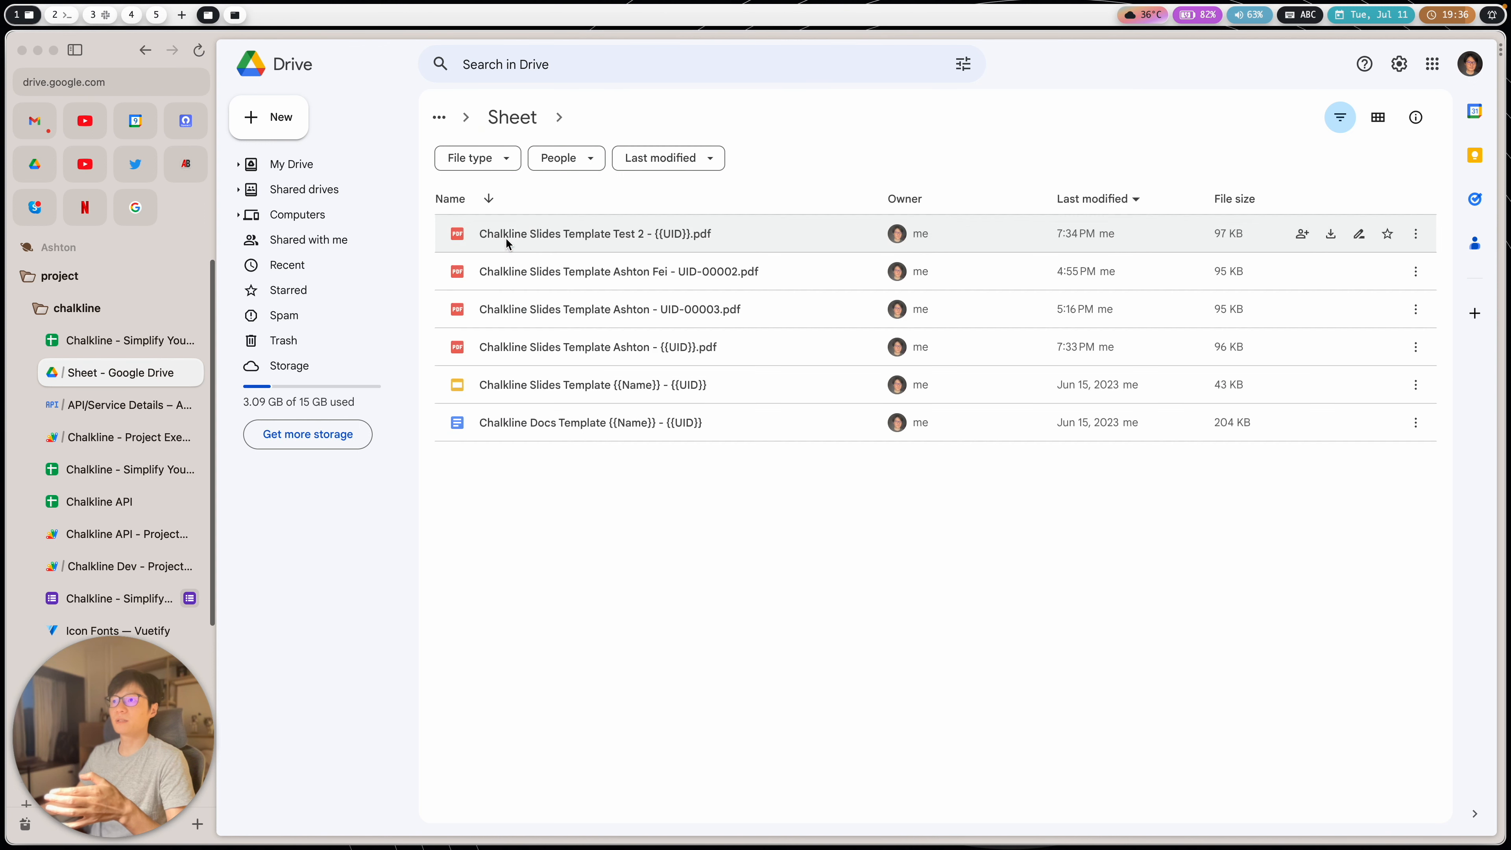
pyautogui.click(620, 437)
pyautogui.click(545, 382)
pyautogui.click(613, 347)
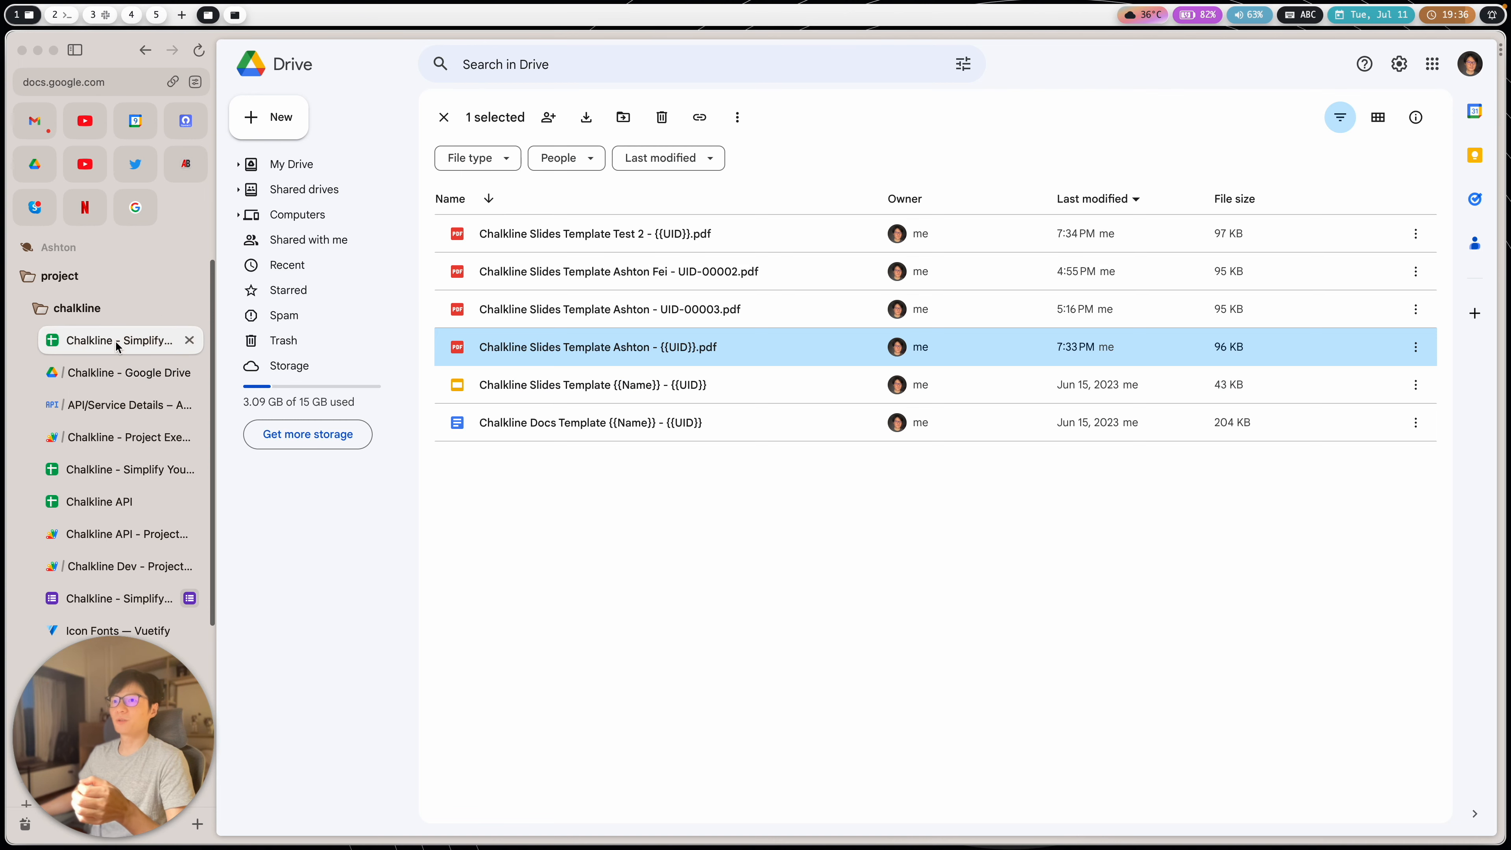
# Step: Compare the responses in the spreadsheet with the generated PDF files in the Chalkline Drive folder
pyautogui.click(113, 339)
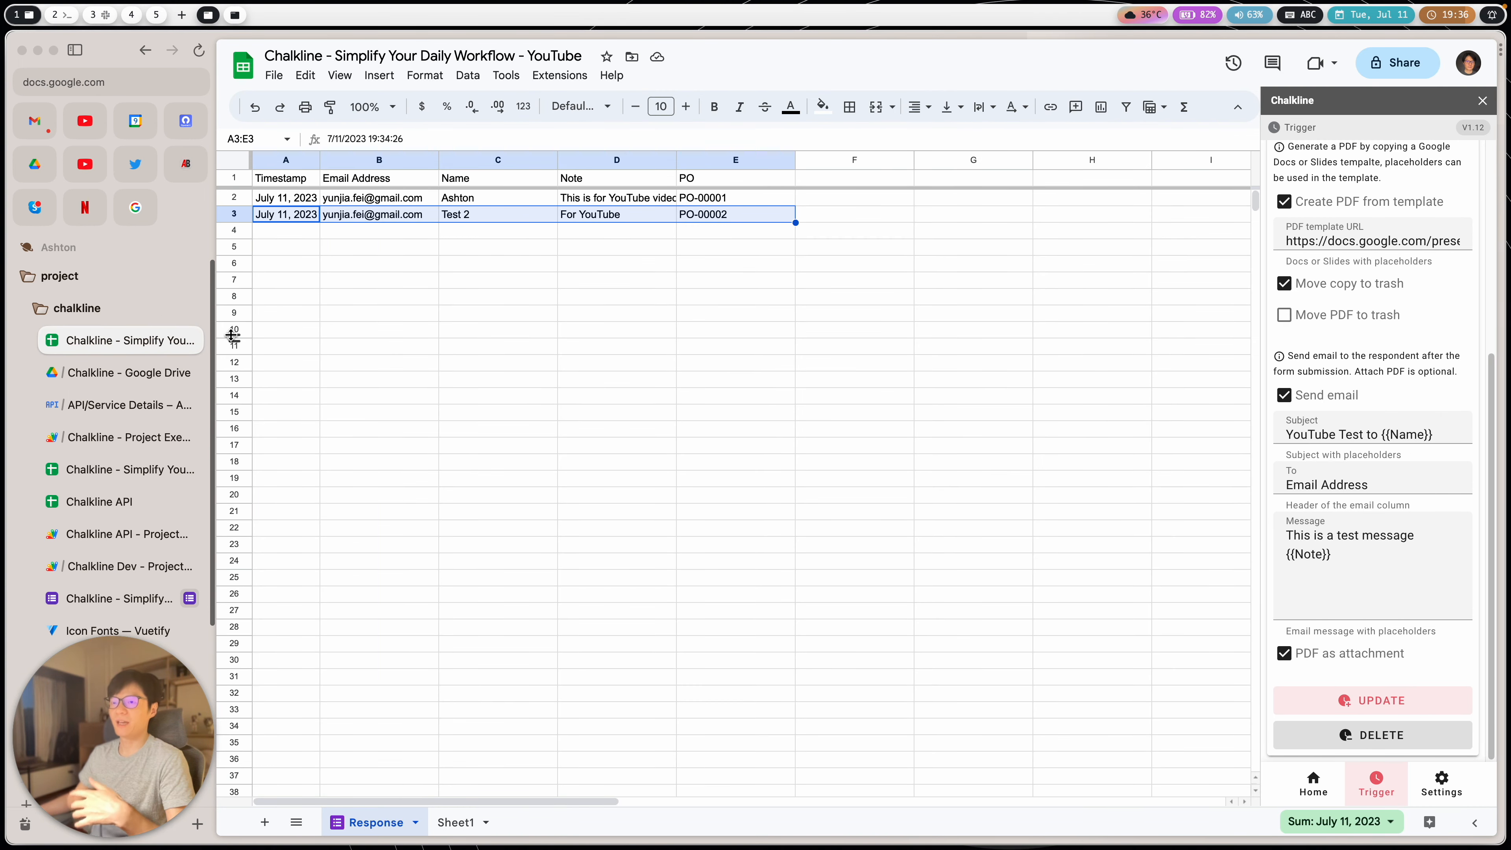
pyautogui.click(122, 372)
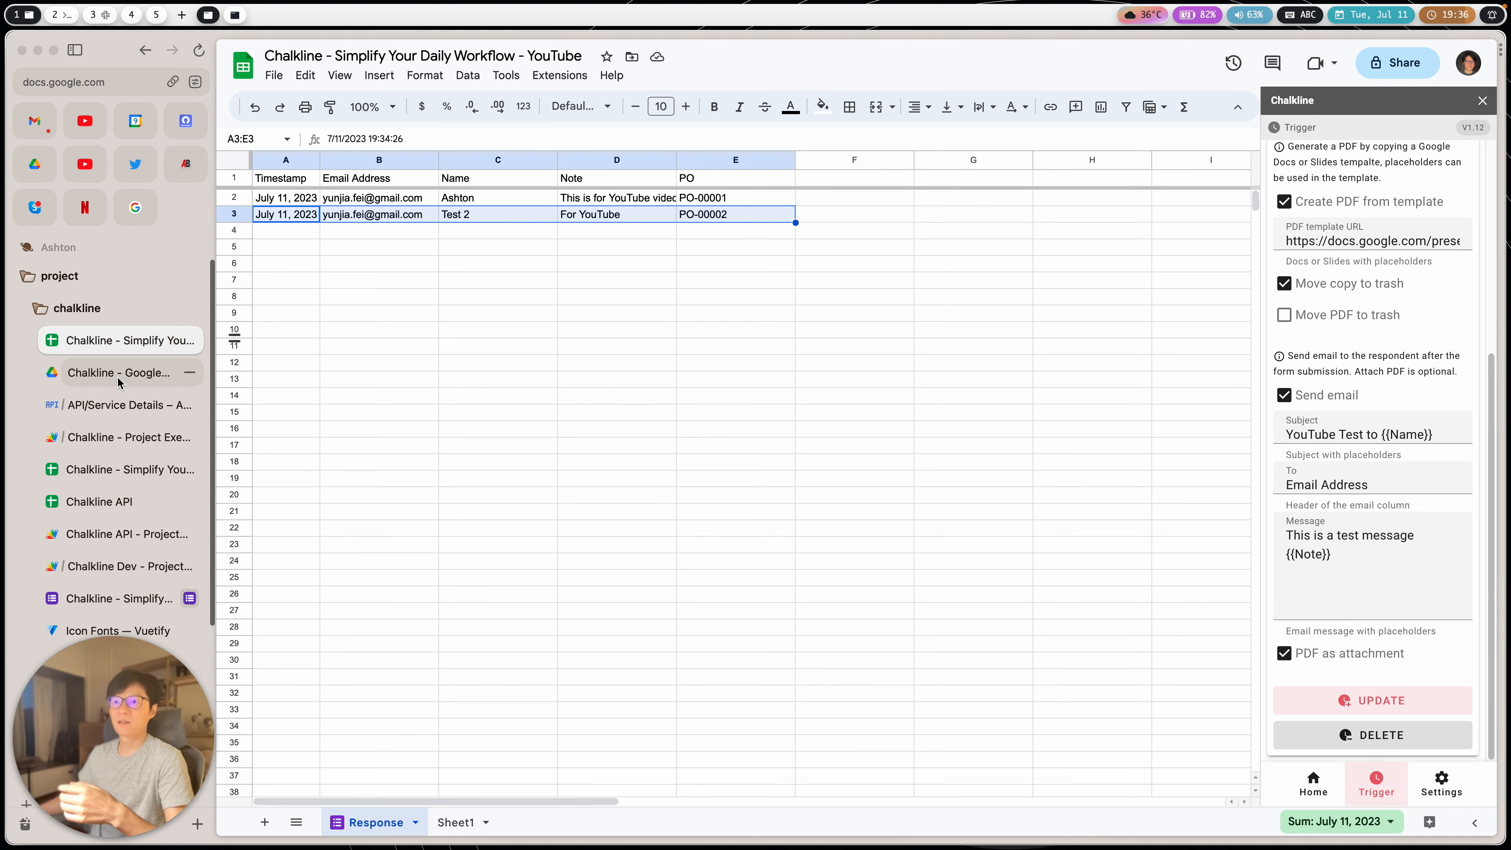
pyautogui.click(615, 285)
pyautogui.click(118, 340)
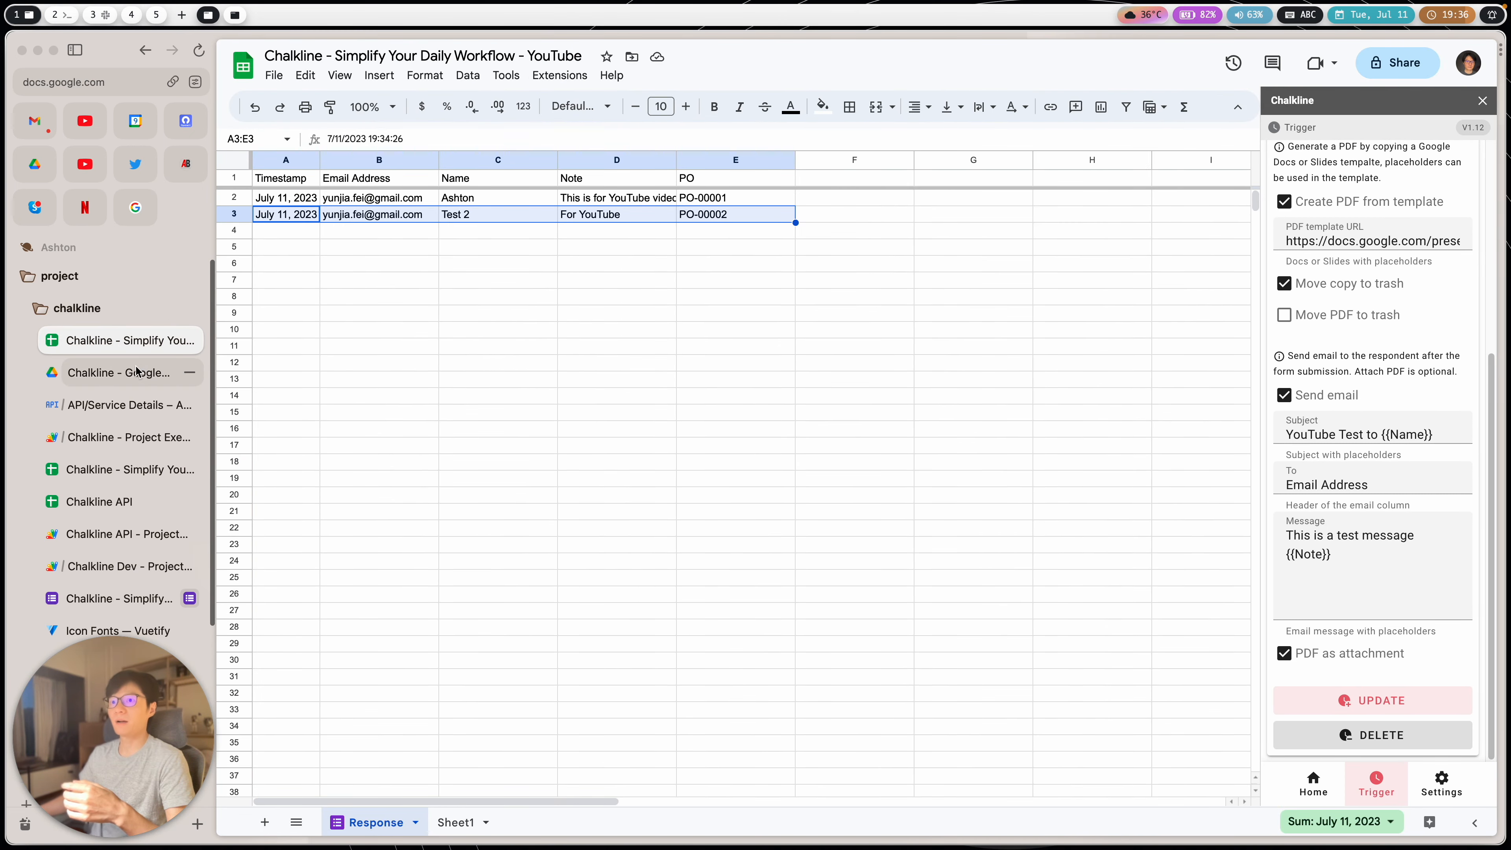
pyautogui.click(122, 372)
pyautogui.click(725, 312)
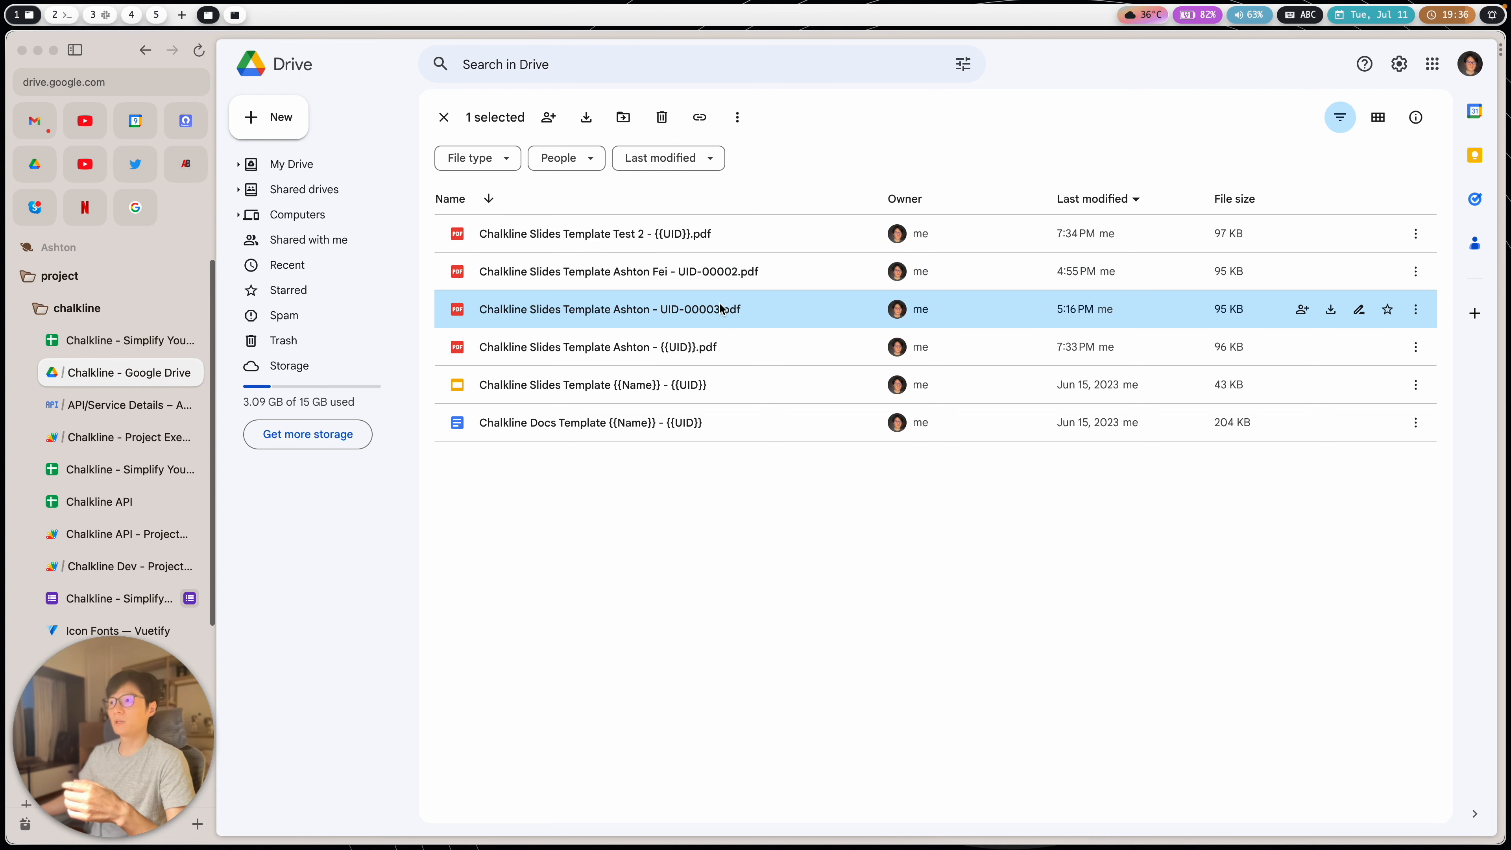
# Step: Open the "Chalkline Docs Template {{Name}} - {{UID}}" document, examine its placeholder table and close it
pyautogui.click(657, 514)
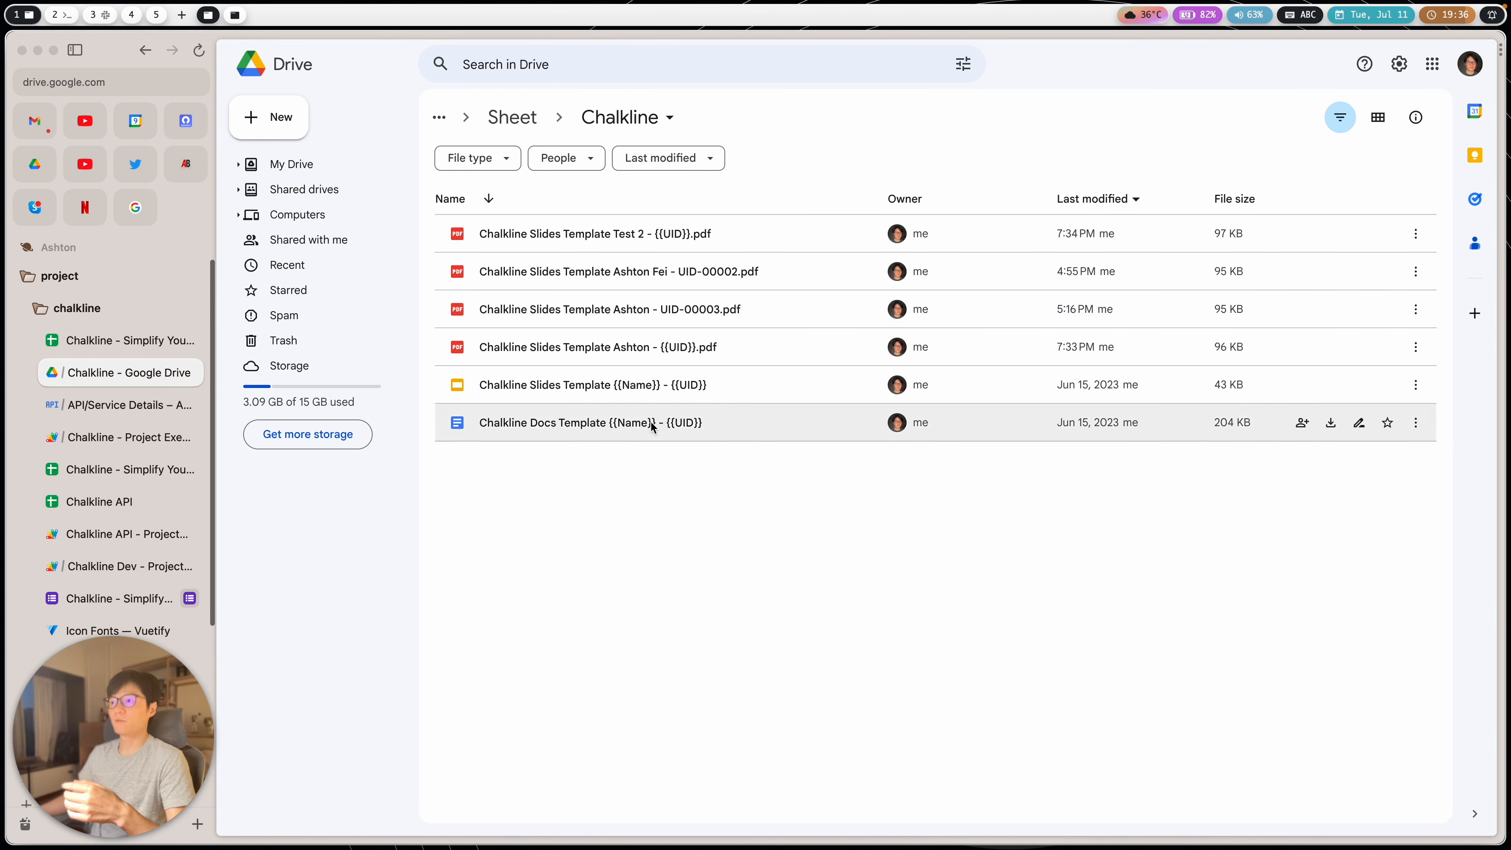
pyautogui.click(553, 384)
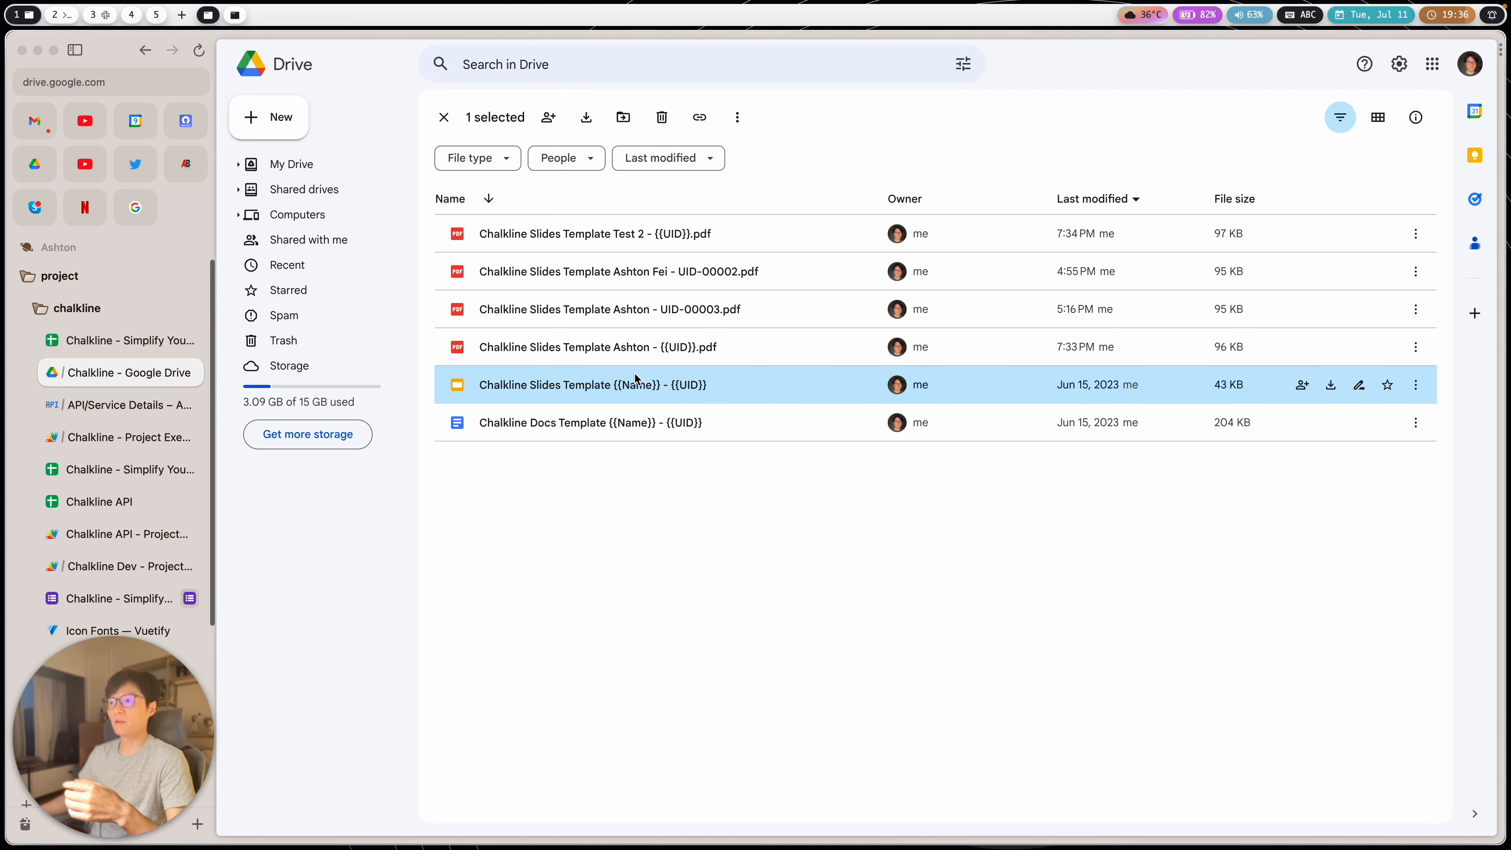
pyautogui.click(631, 432)
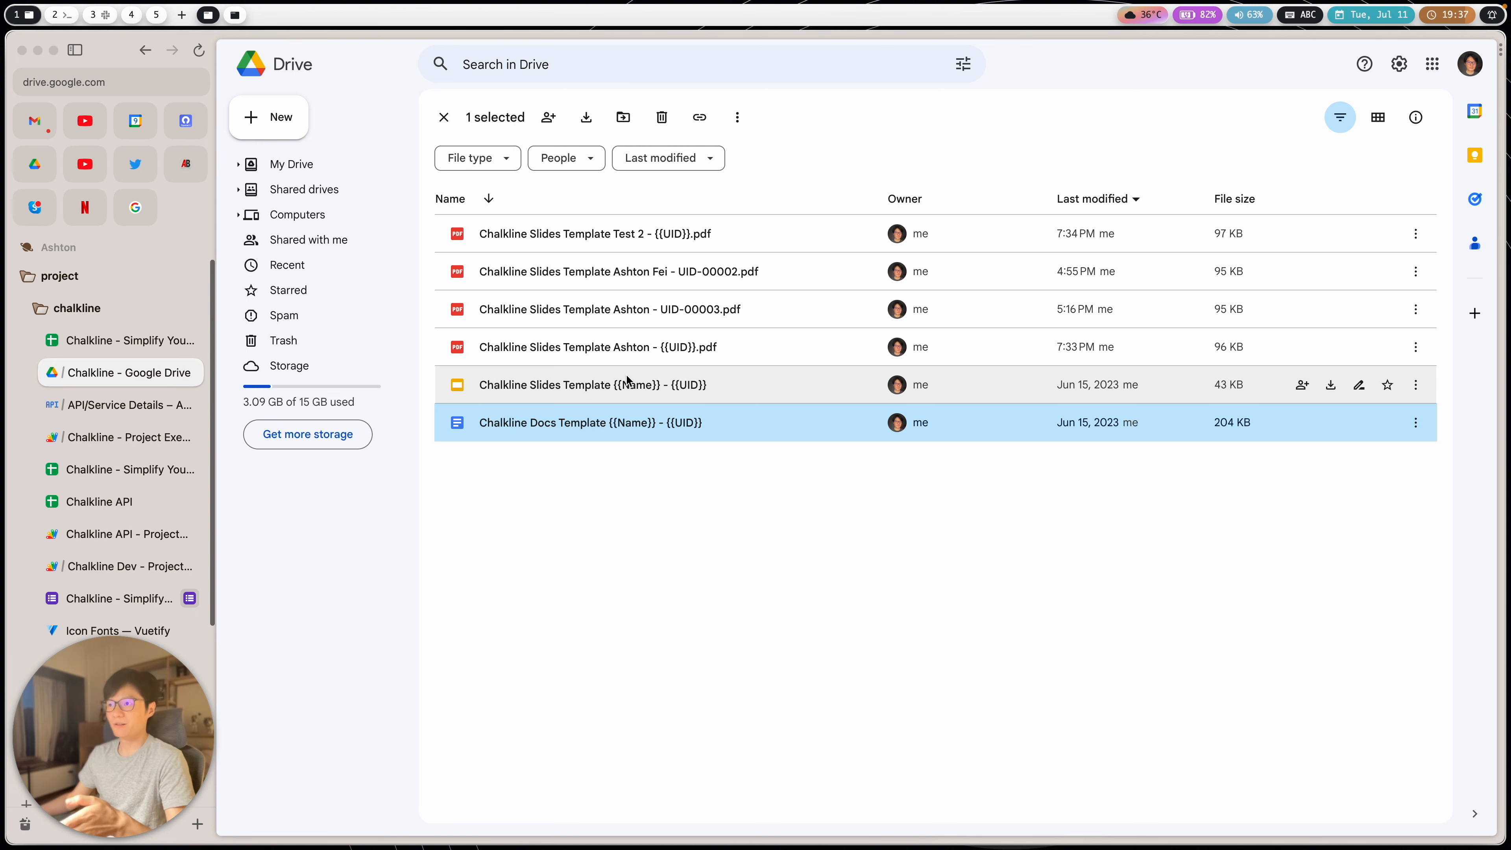
pyautogui.doubleClick(616, 424)
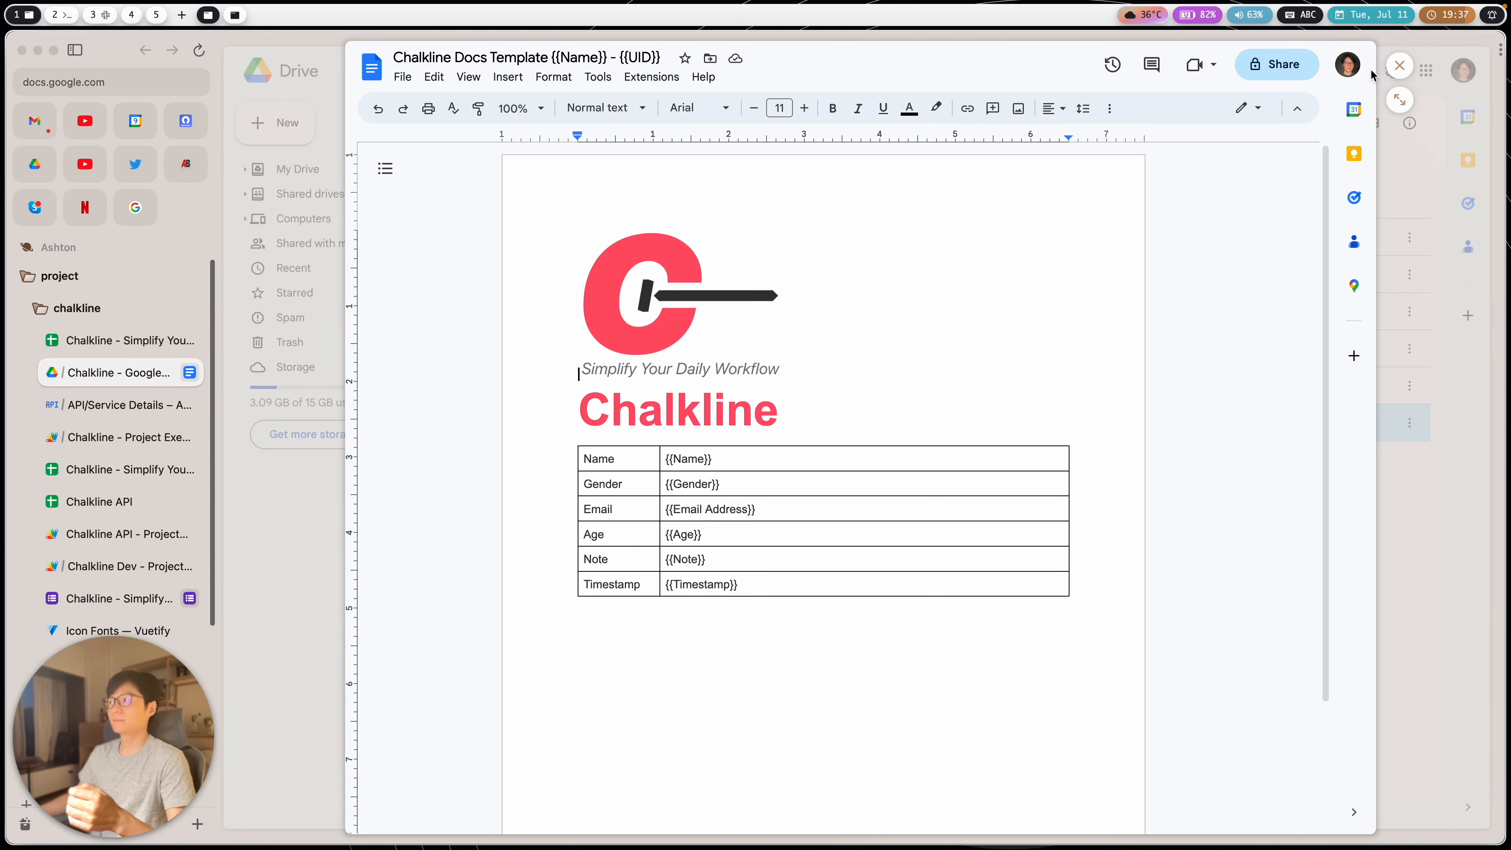
pyautogui.click(1399, 65)
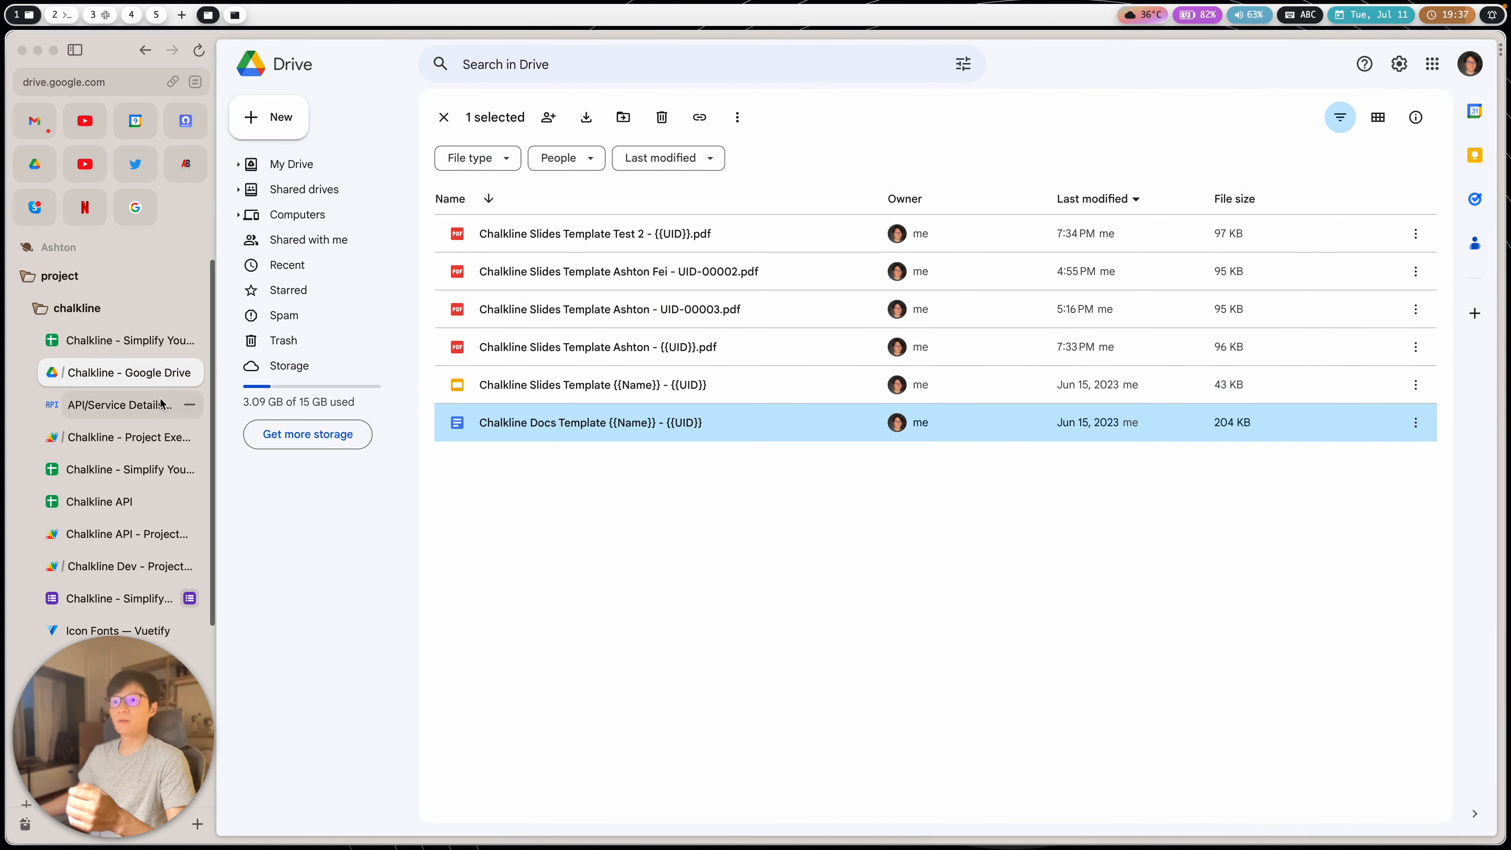
# Step: Return to the YouTube spreadsheet, select empty cell C5 and show Chalkline's Home page
pyautogui.click(117, 343)
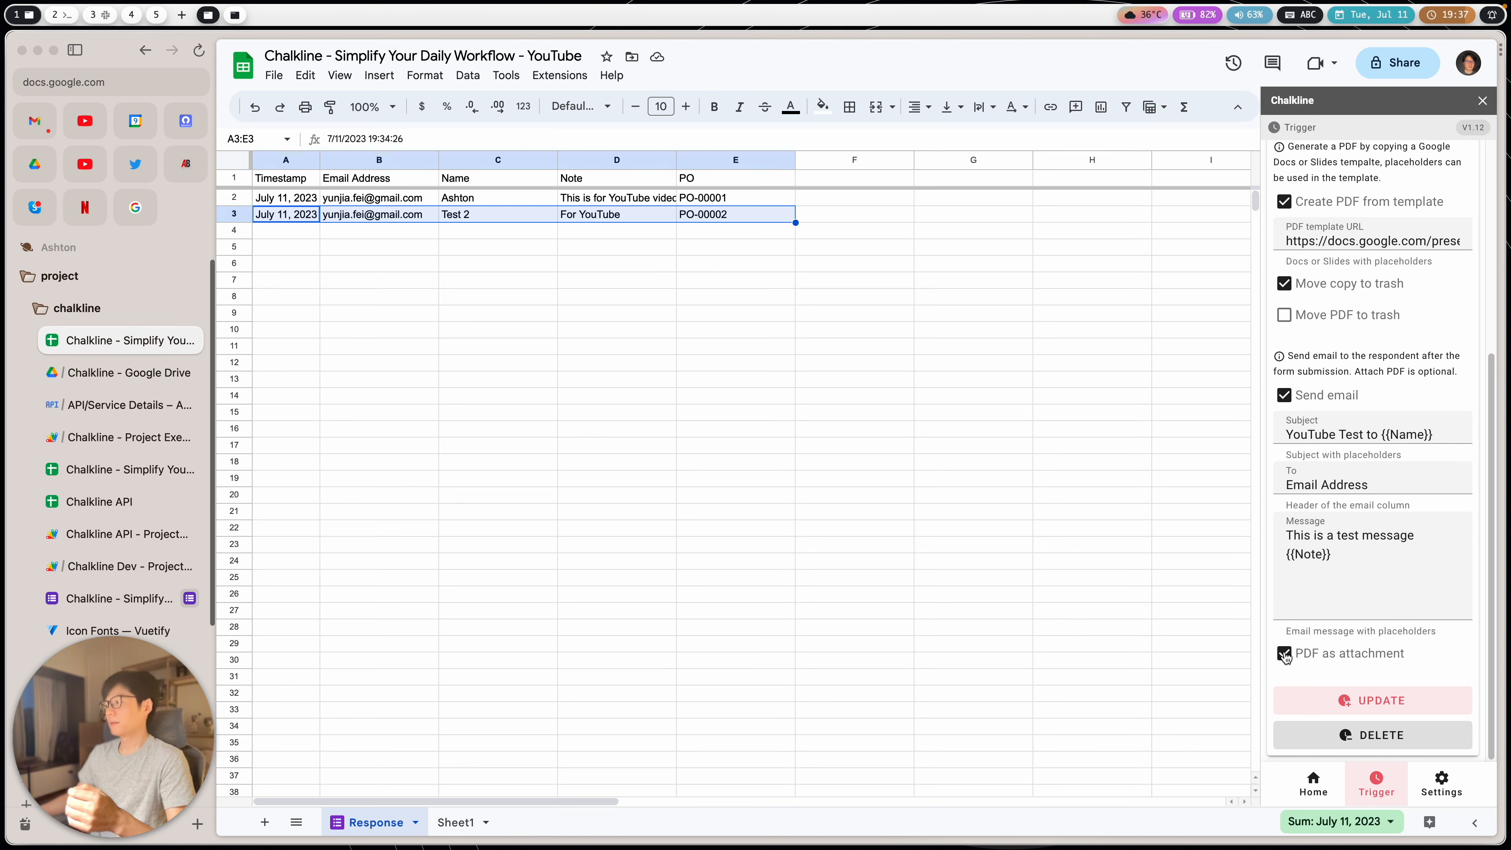
pyautogui.click(454, 249)
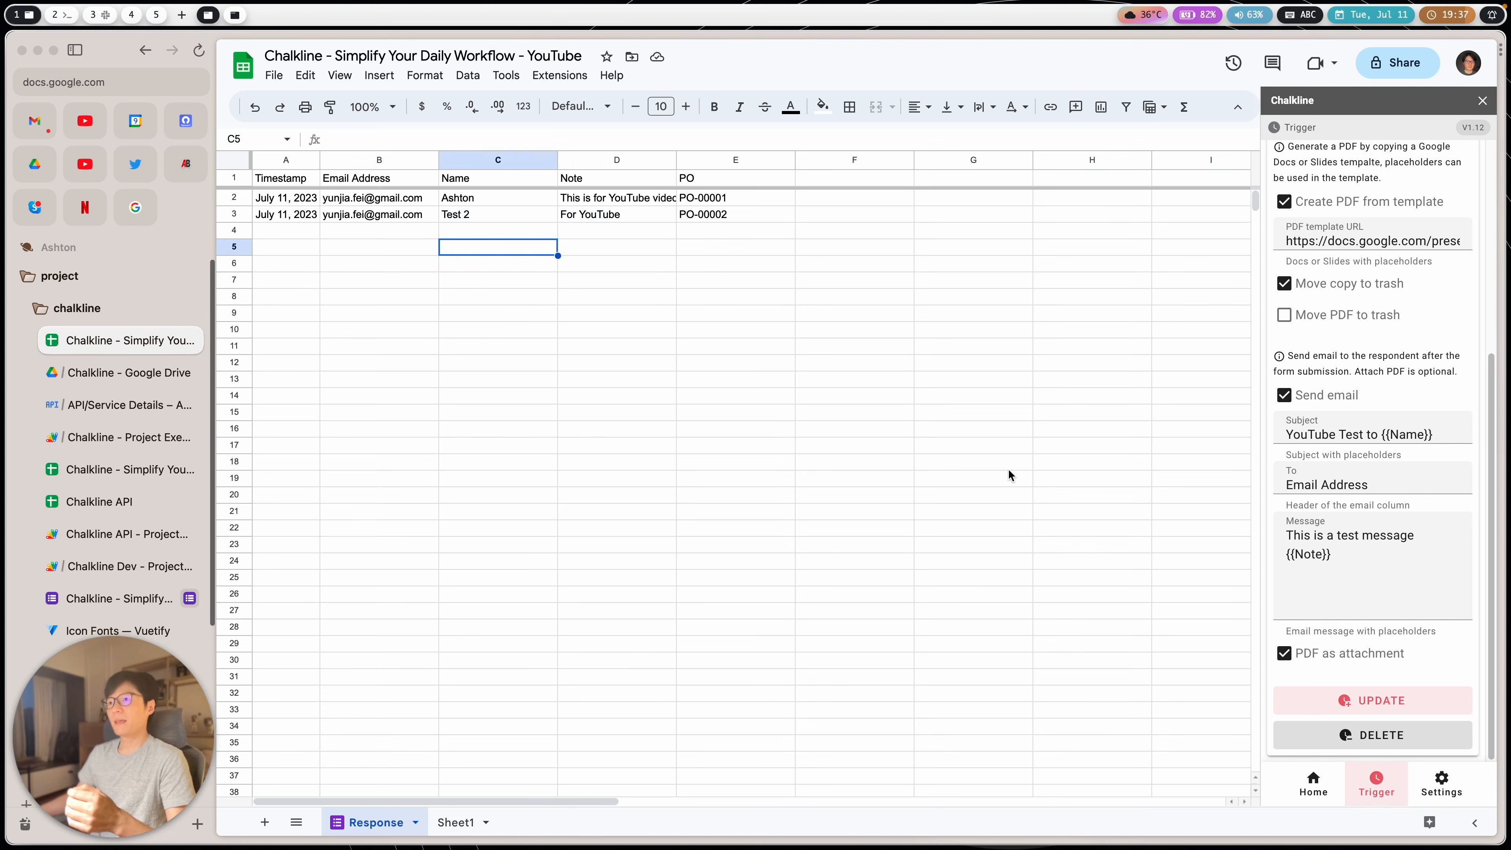
pyautogui.click(1312, 779)
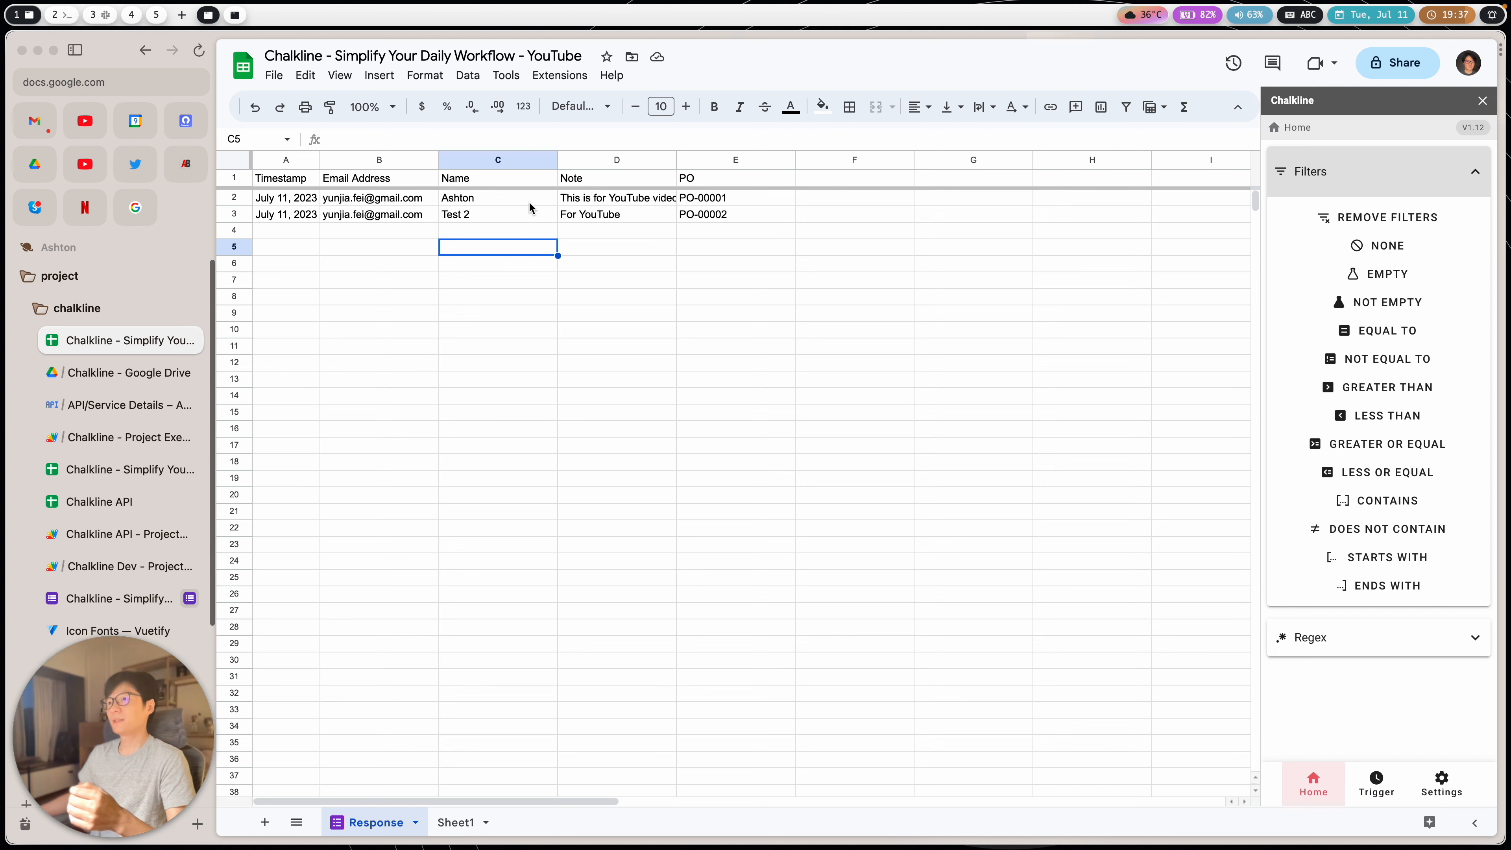
# Step: Highlight the response table A1:E3 with its headers, and the response rows alone as A2:F3
pyautogui.click(399, 203)
pyautogui.click(474, 217)
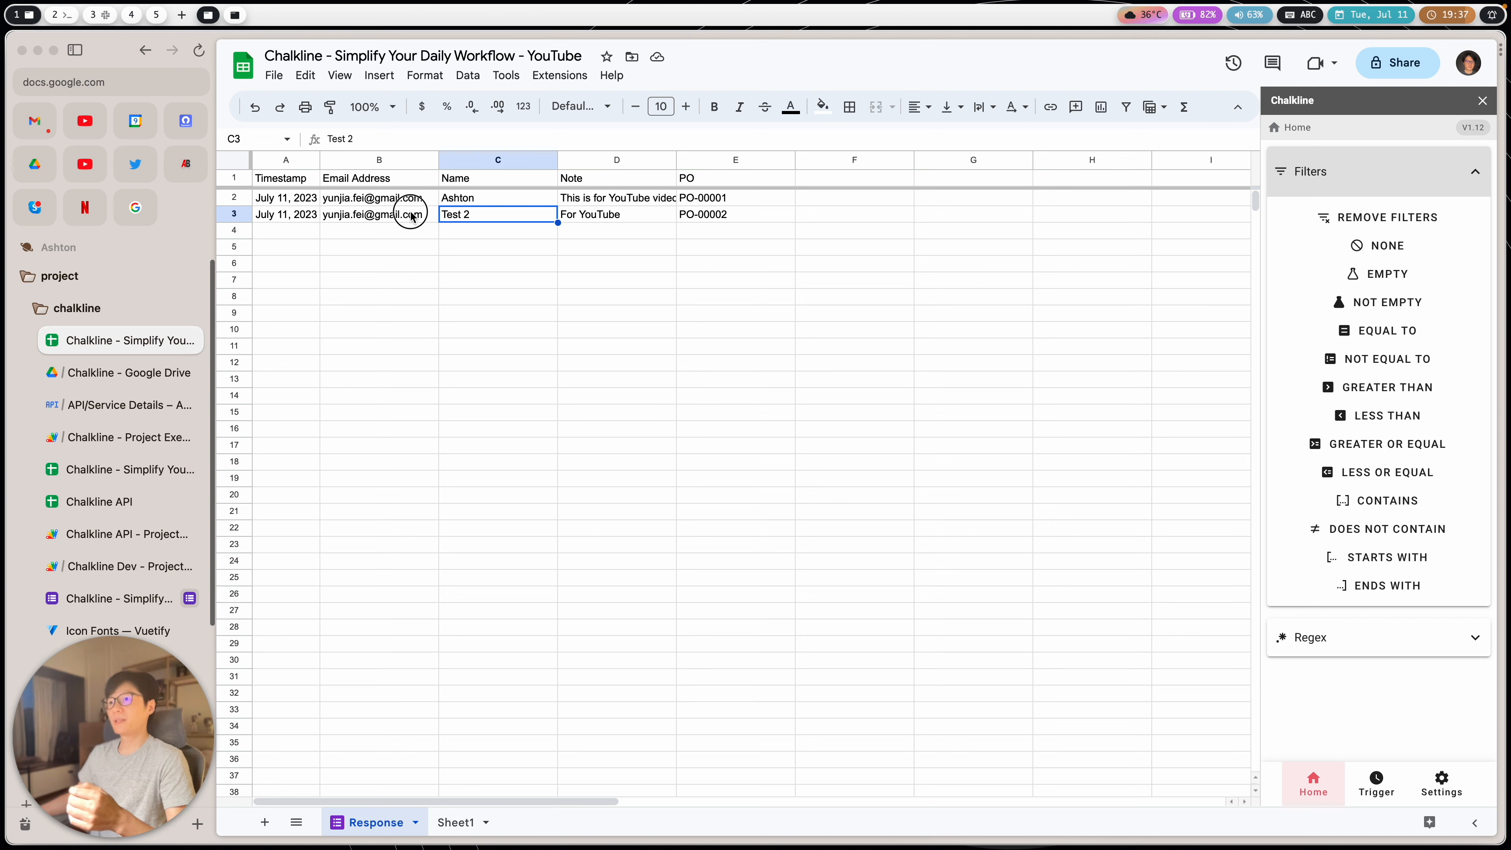
pyautogui.moveTo(280, 179); pyautogui.dragTo(751, 226)
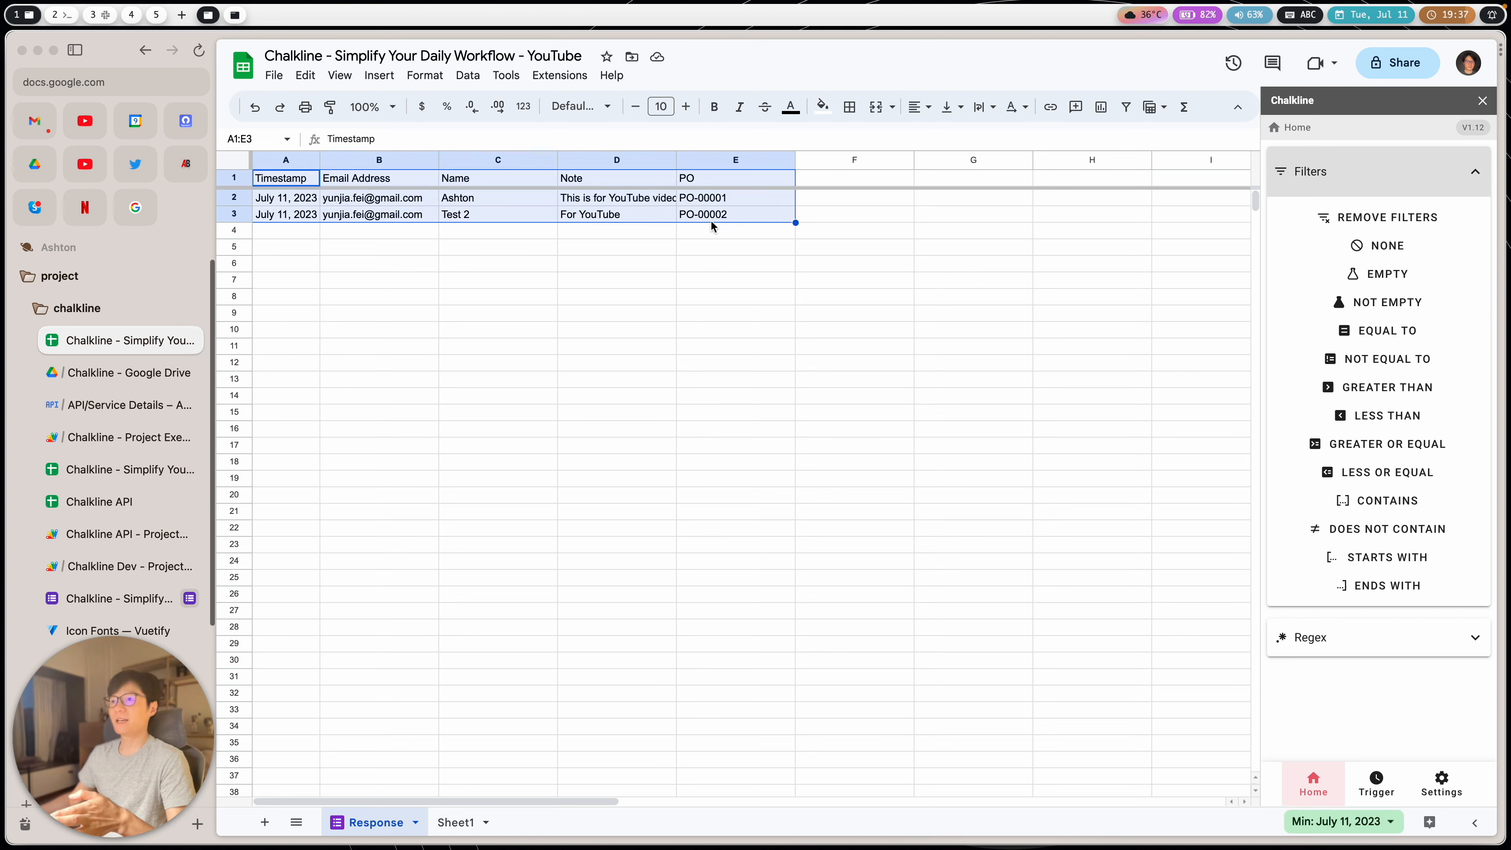
pyautogui.click(460, 235)
pyautogui.moveTo(289, 200); pyautogui.dragTo(807, 215)
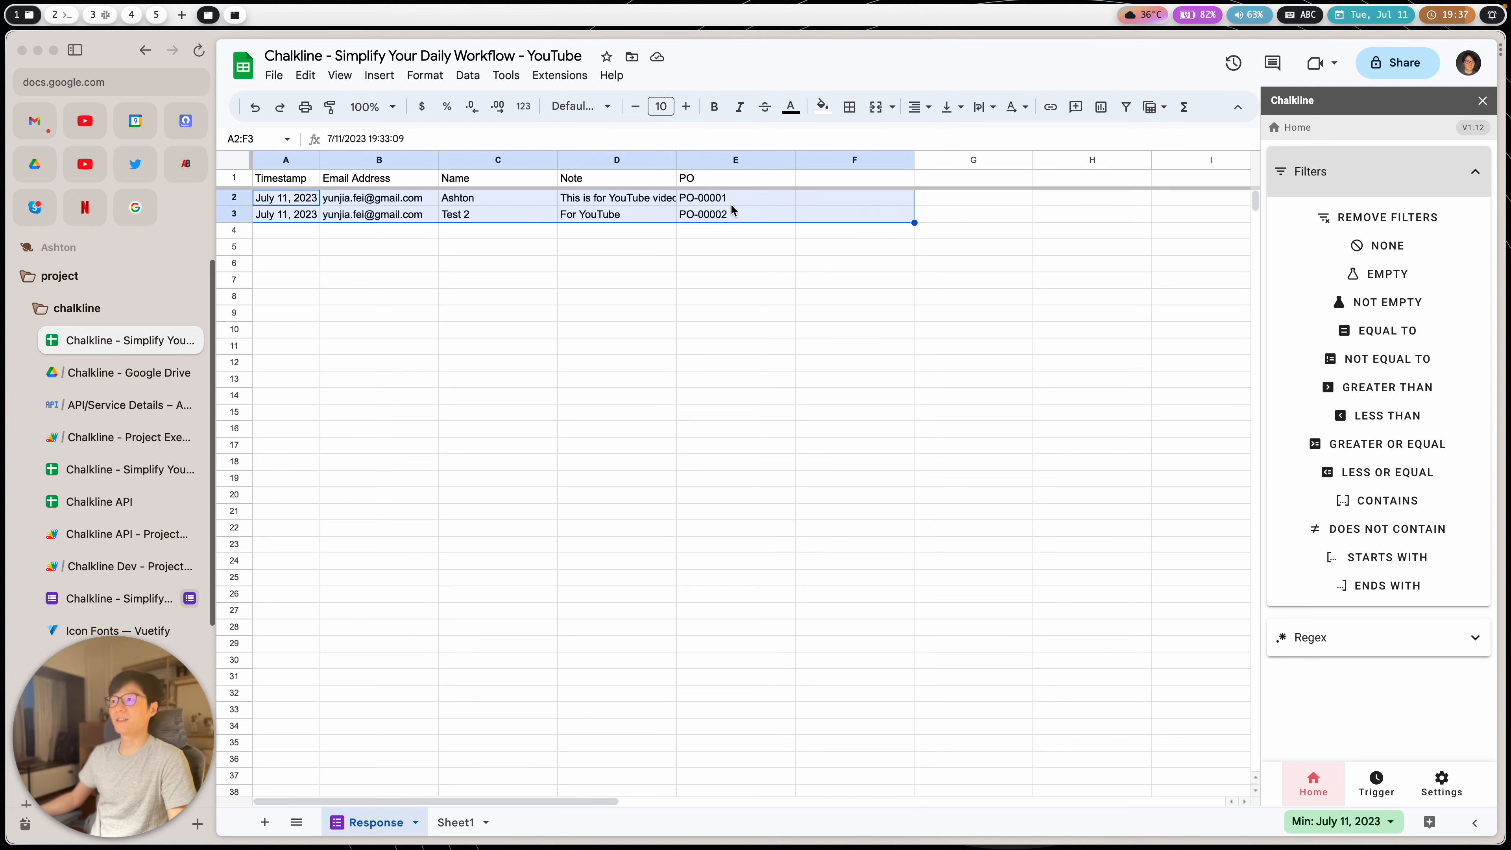
pyautogui.click(727, 207)
# Step: Filter the responses to names equal to the value in C3 and review the condition applied to the Name column
pyautogui.click(471, 216)
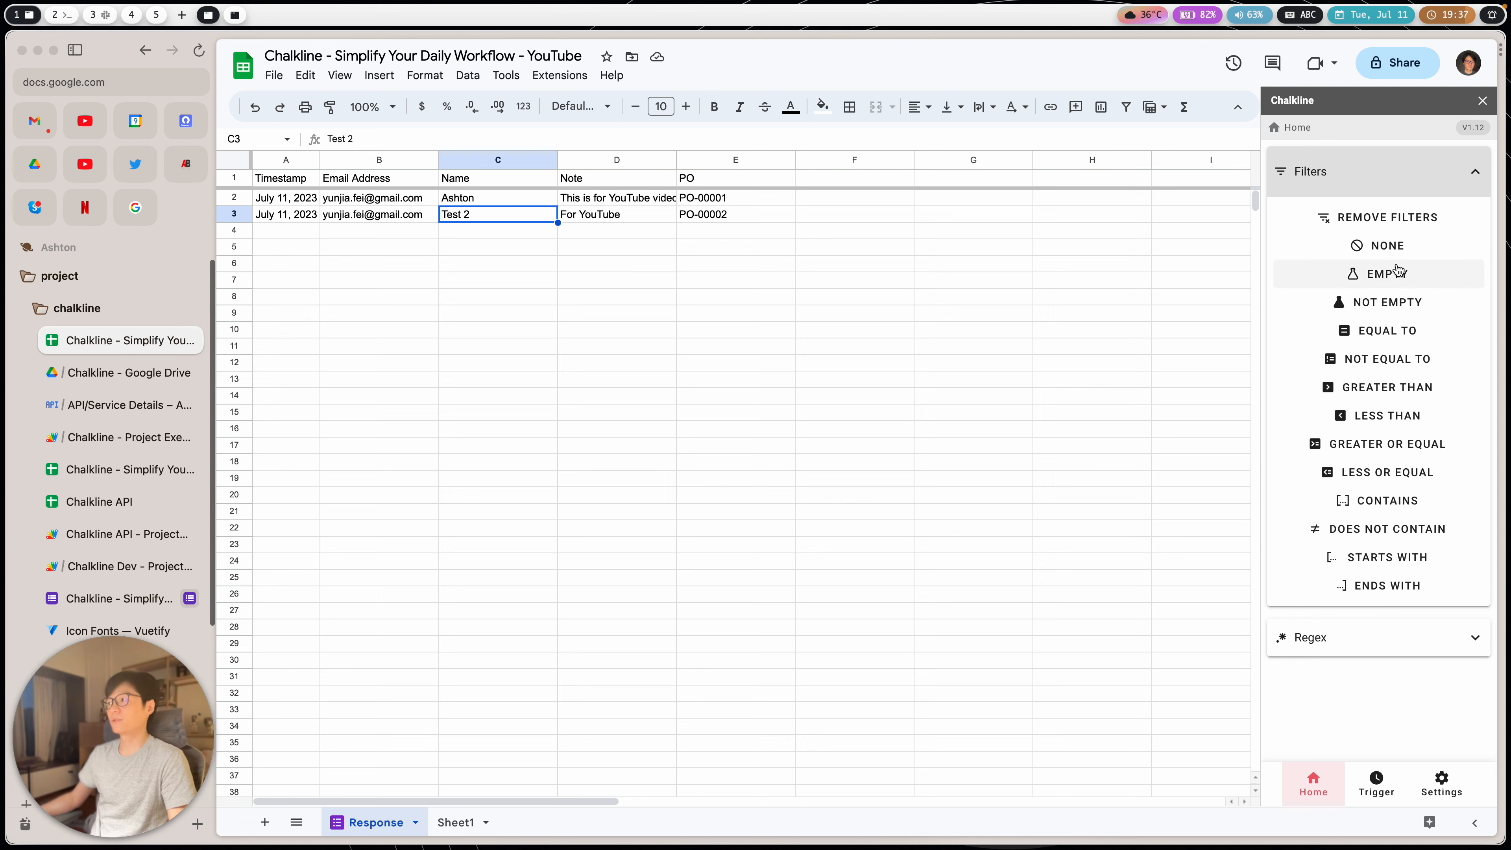
pyautogui.click(1401, 337)
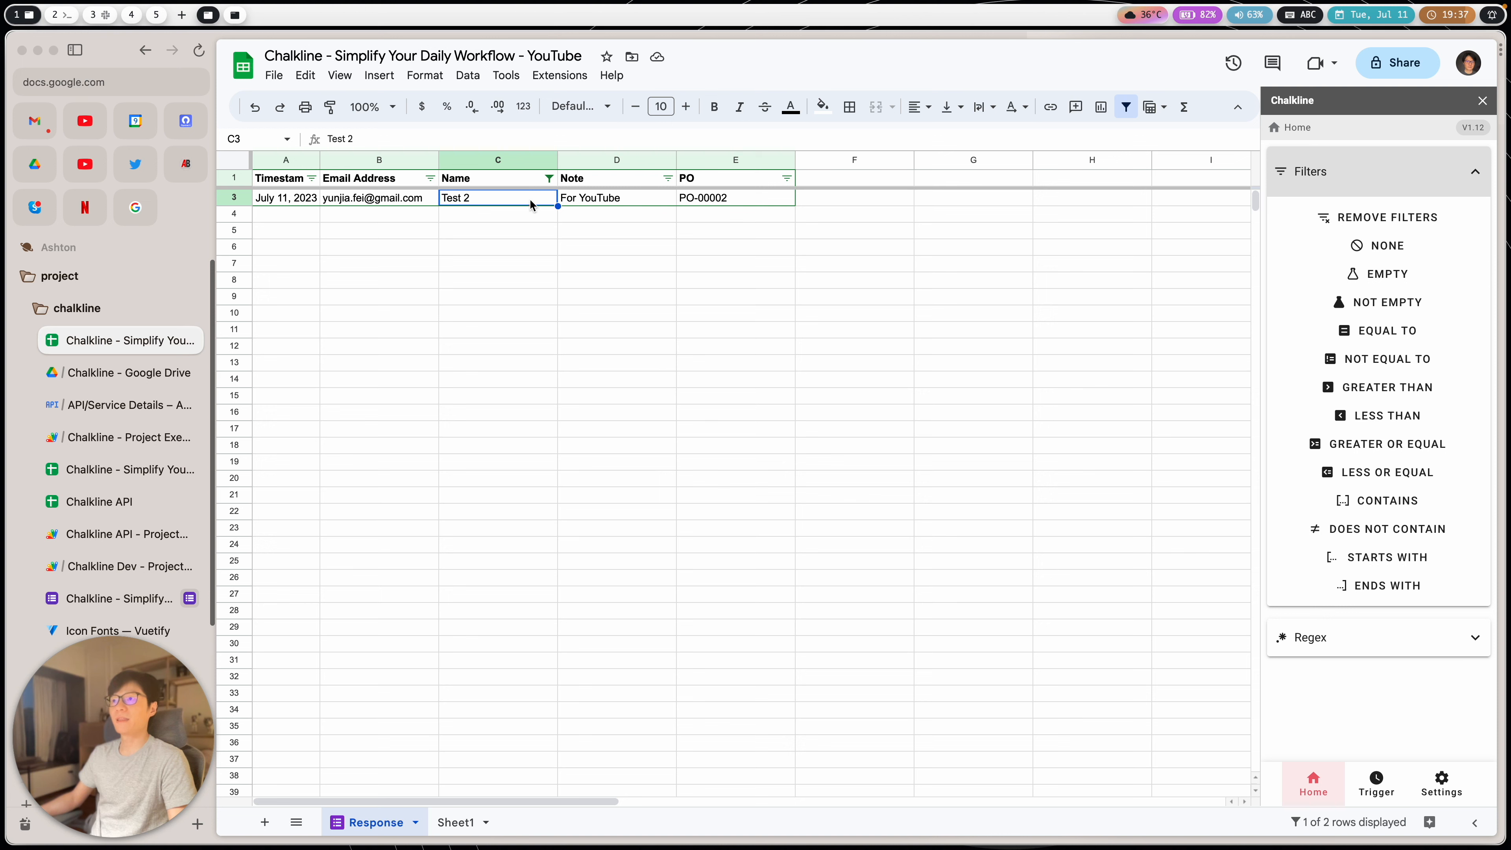
pyautogui.click(548, 178)
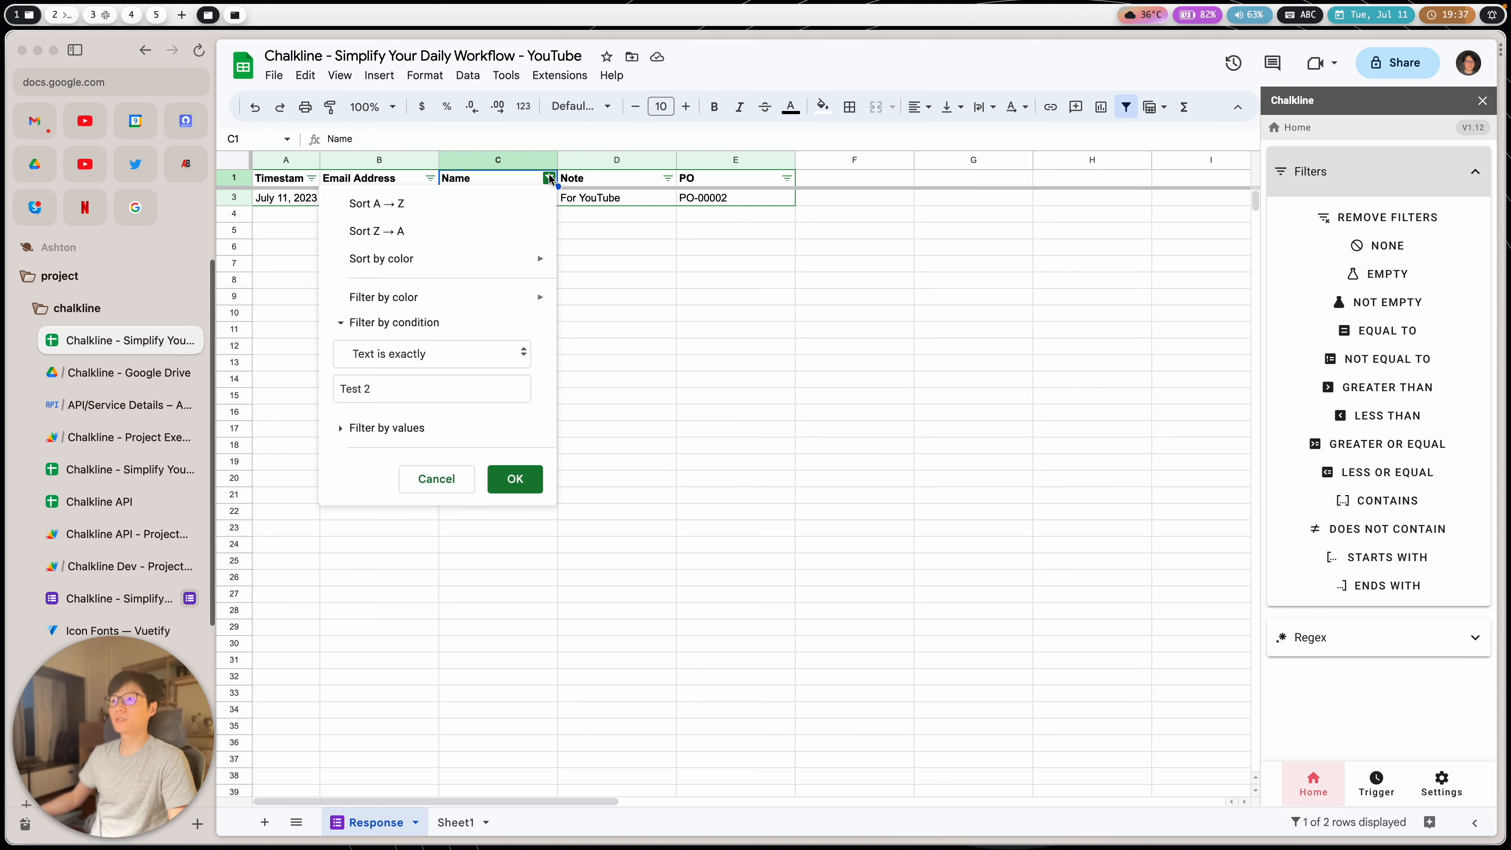
pyautogui.click(634, 360)
pyautogui.click(486, 200)
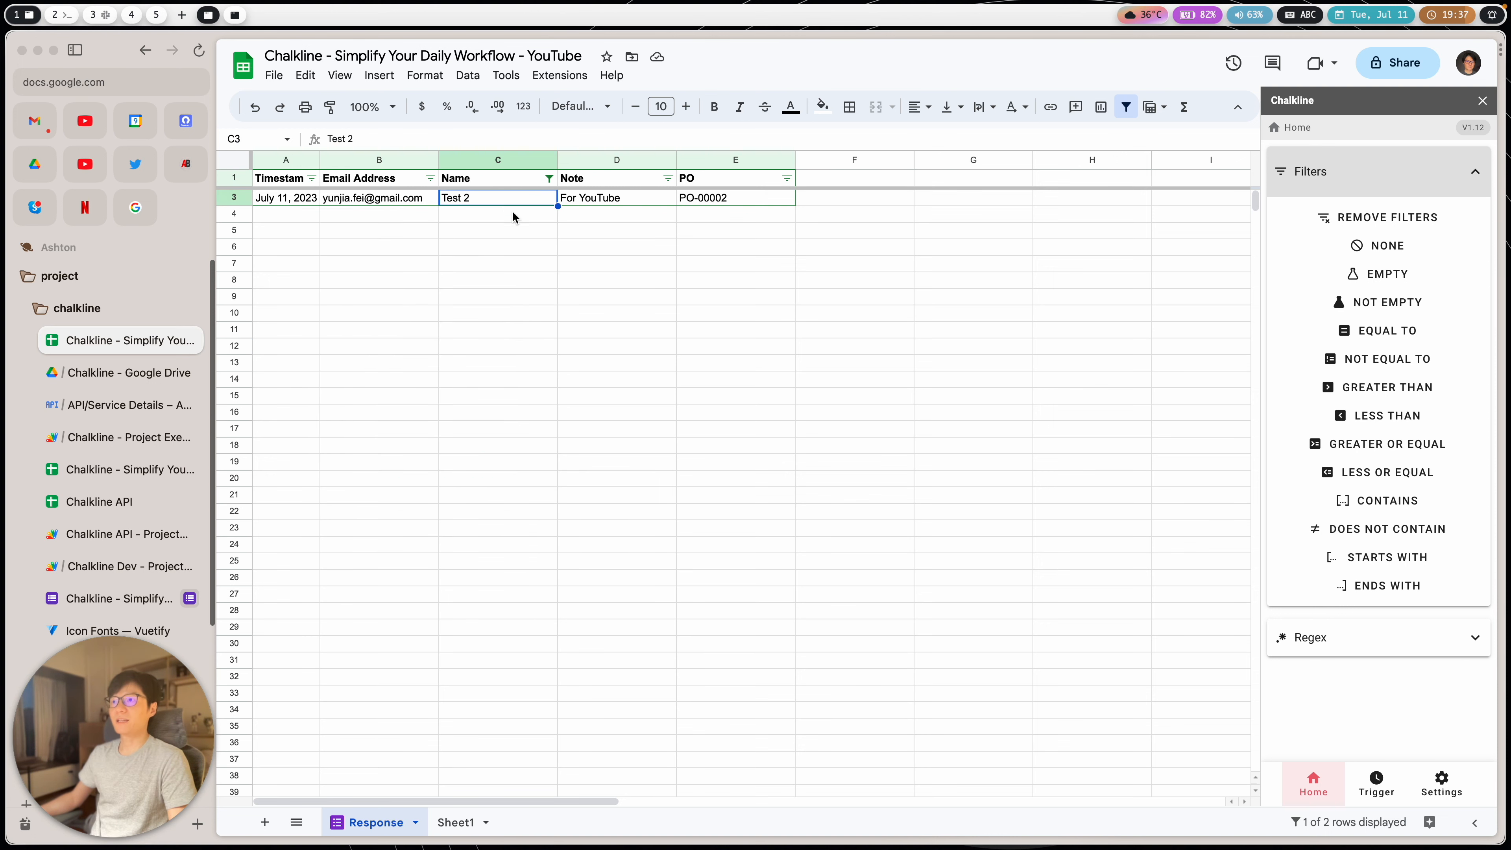
pyautogui.click(549, 178)
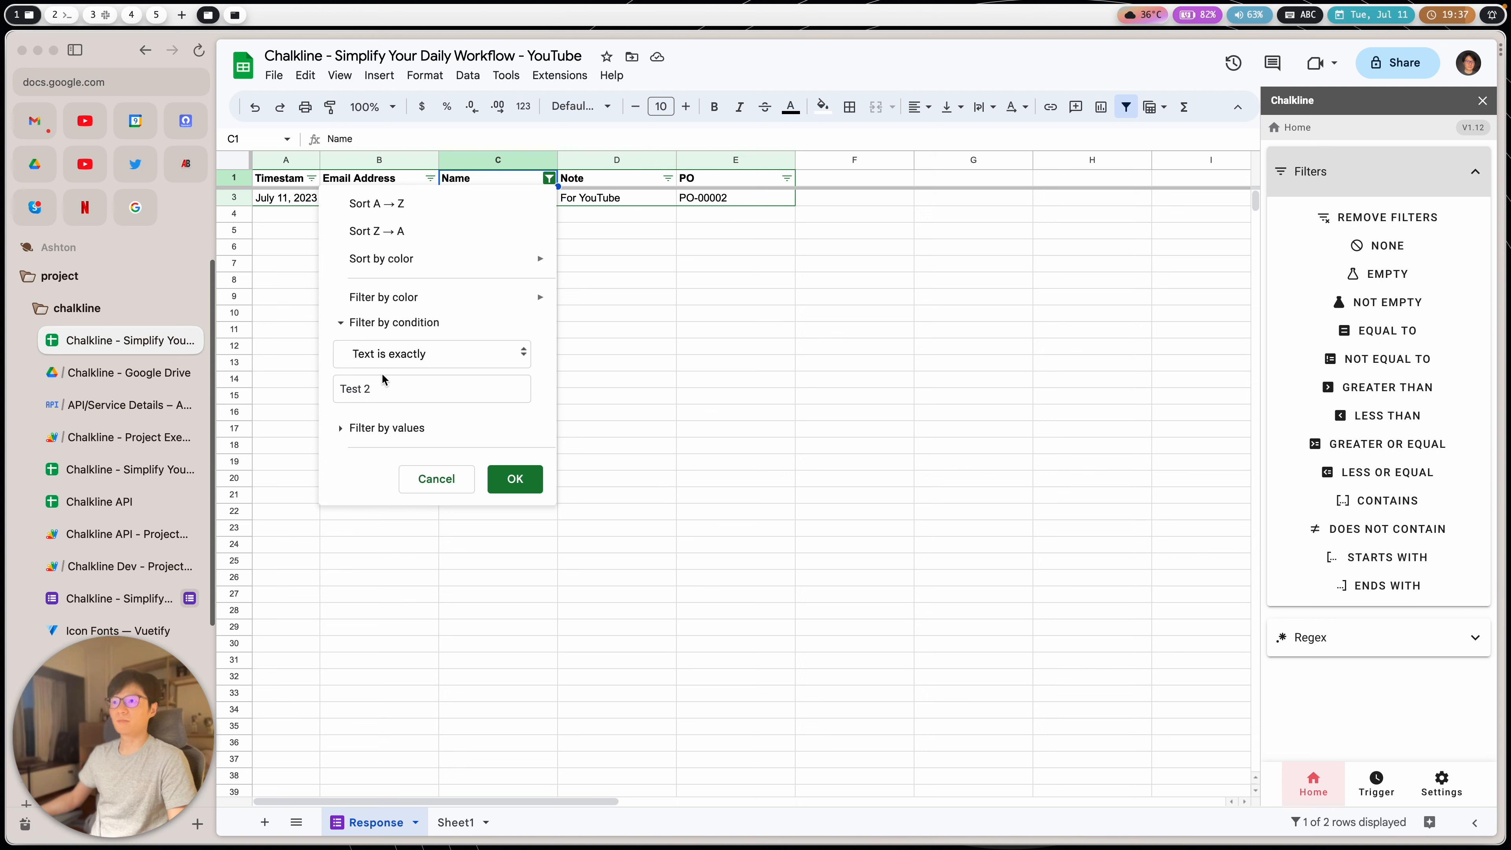
pyautogui.click(424, 479)
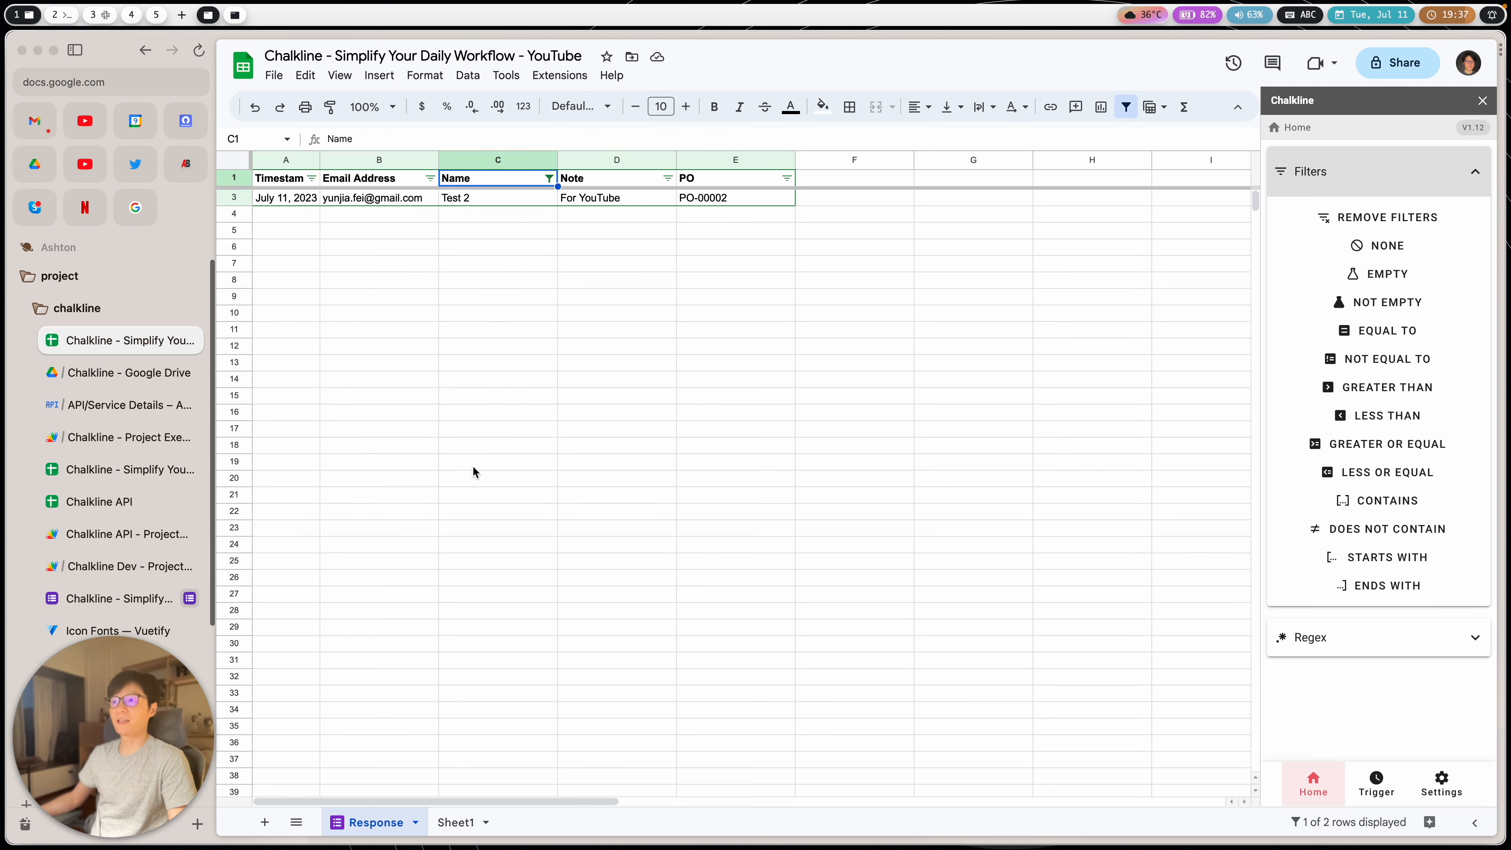
pyautogui.click(556, 179)
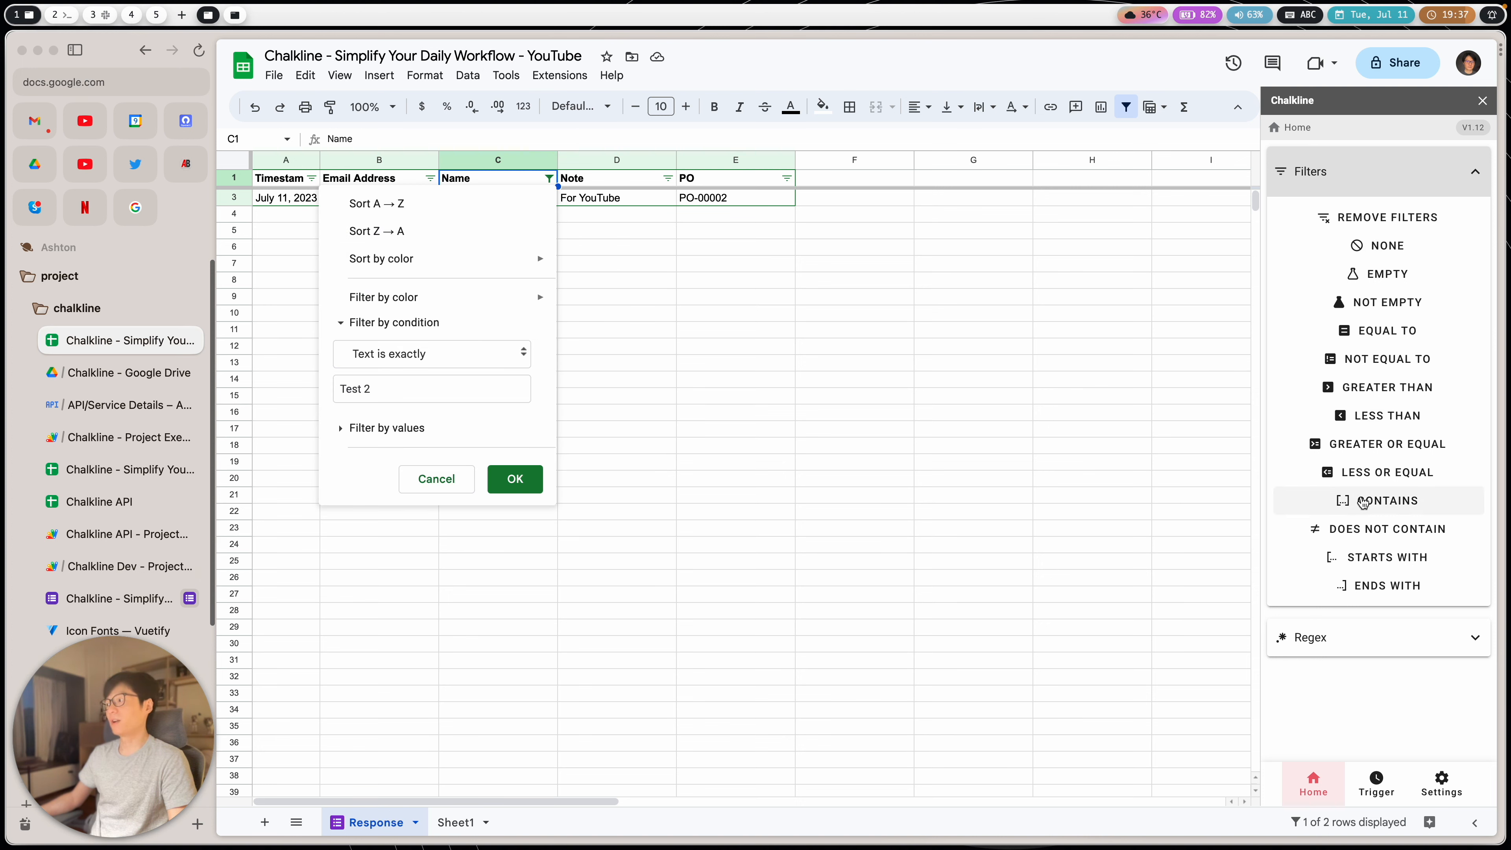
# Step: Preview Chalkline's Contains and Starts with filter prompts, cancelling each without entering a value
pyautogui.click(1326, 500)
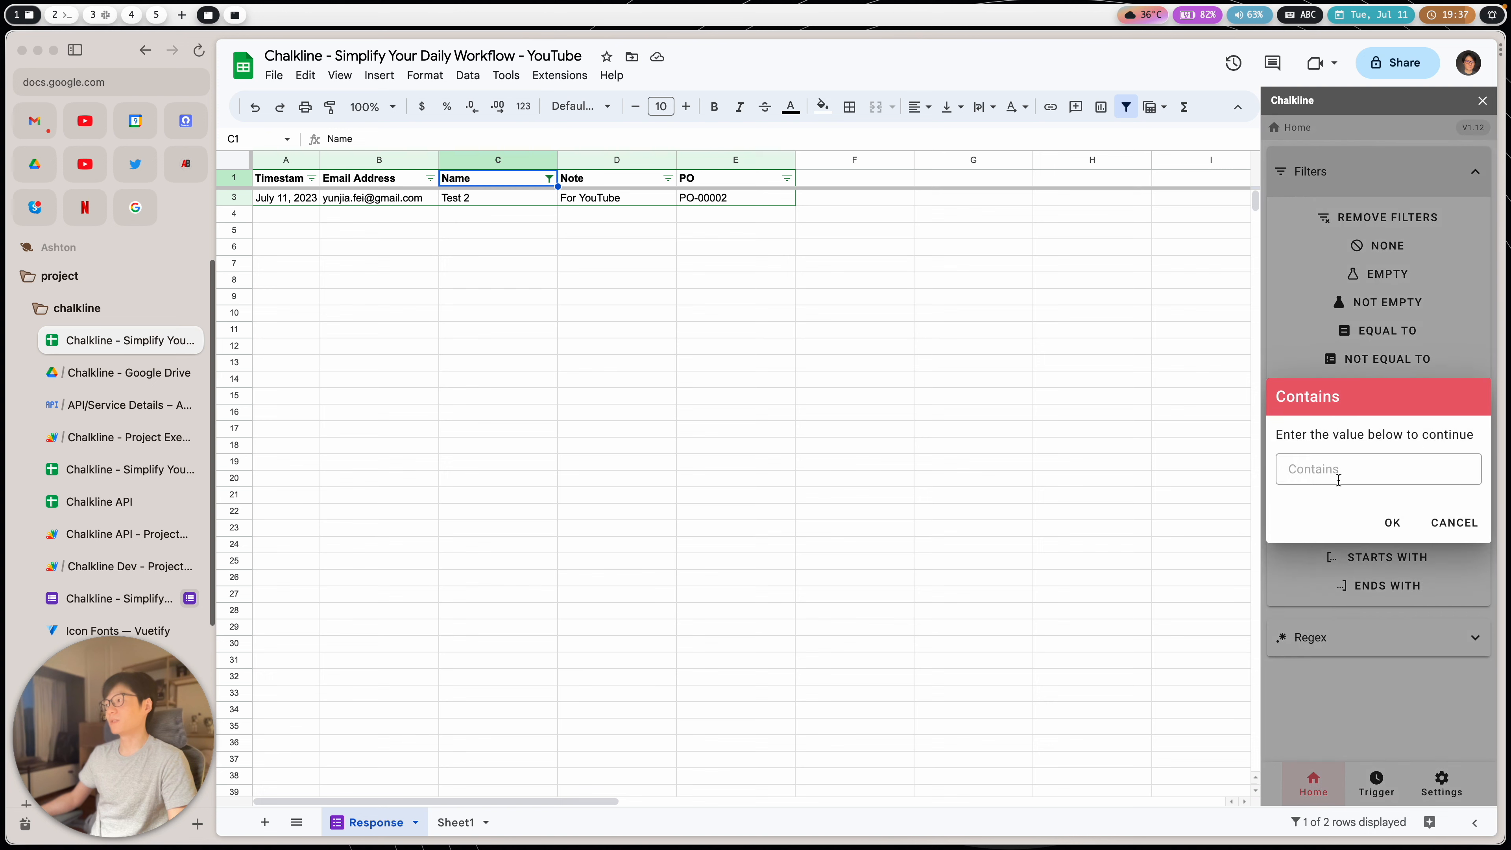
pyautogui.click(1338, 480)
pyautogui.click(1450, 530)
pyautogui.click(1368, 556)
pyautogui.click(1433, 521)
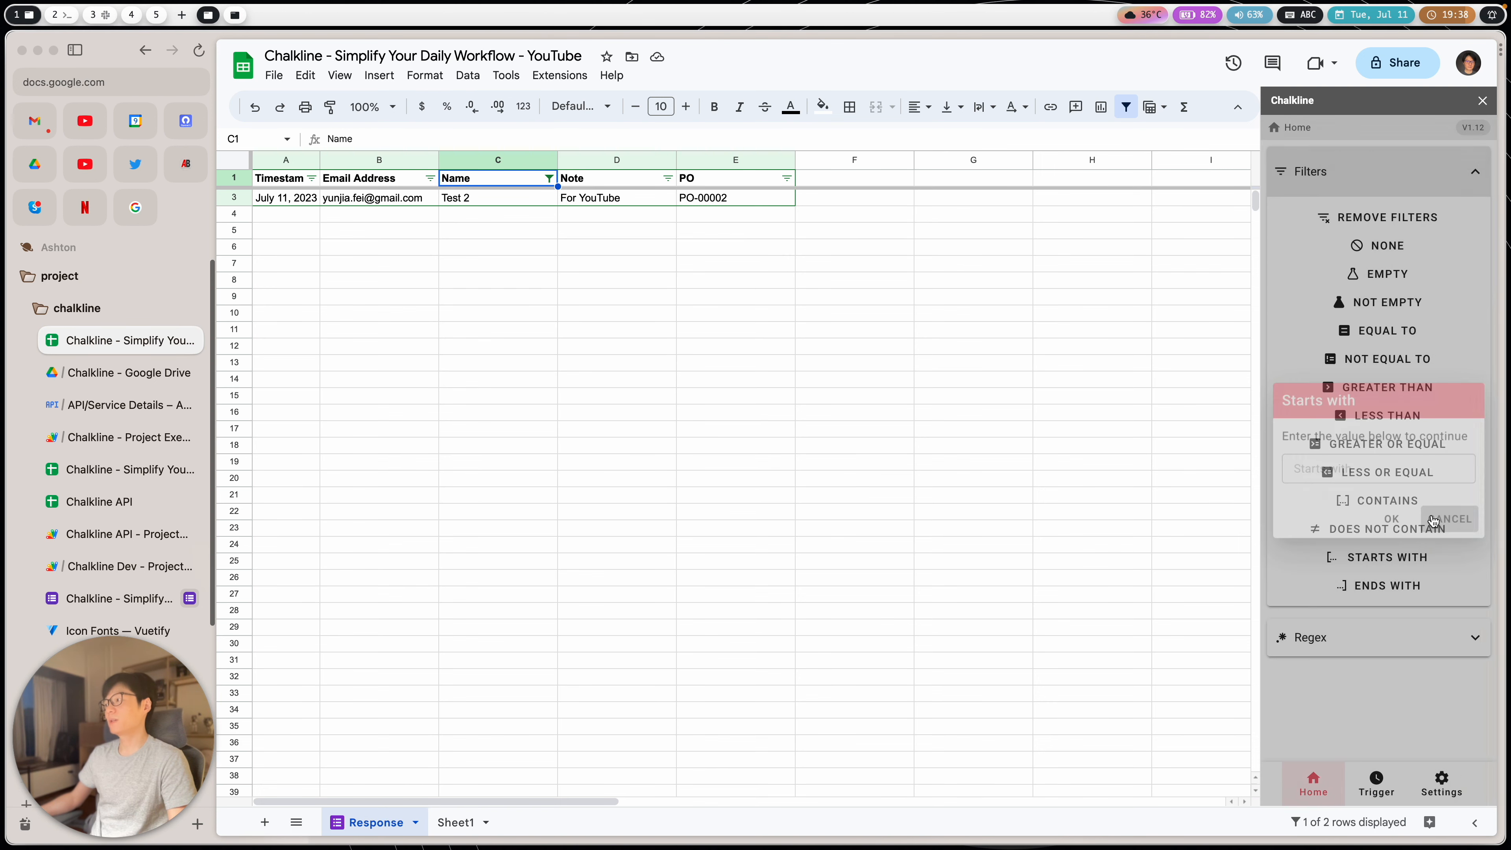
# Step: Set up a Chalkline regex search on column [C] Name with the pattern "test"
pyautogui.click(1367, 639)
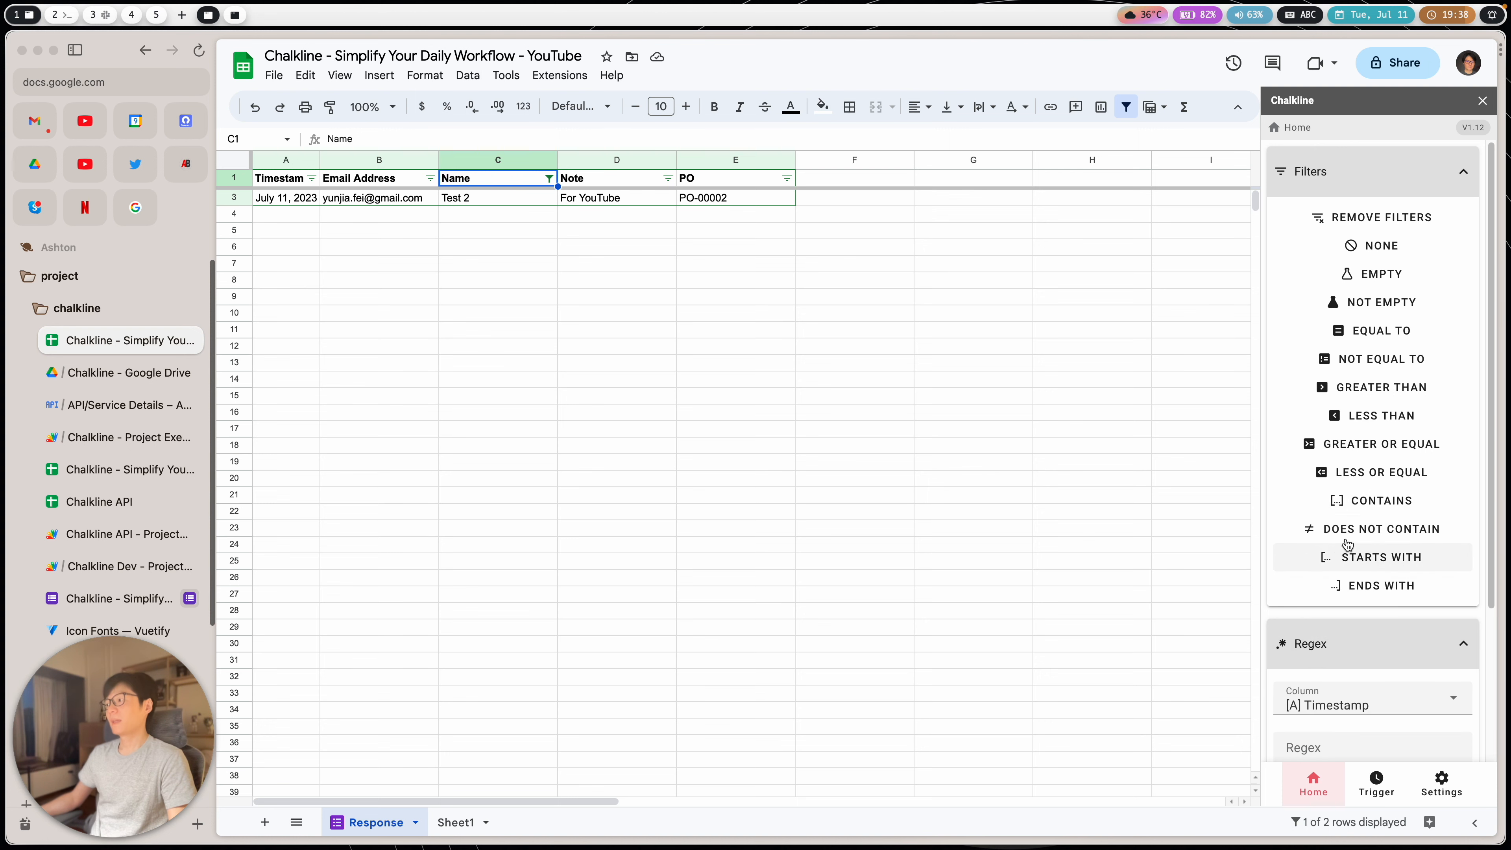
pyautogui.scroll(-3, 1368, 505)
pyautogui.click(1349, 506)
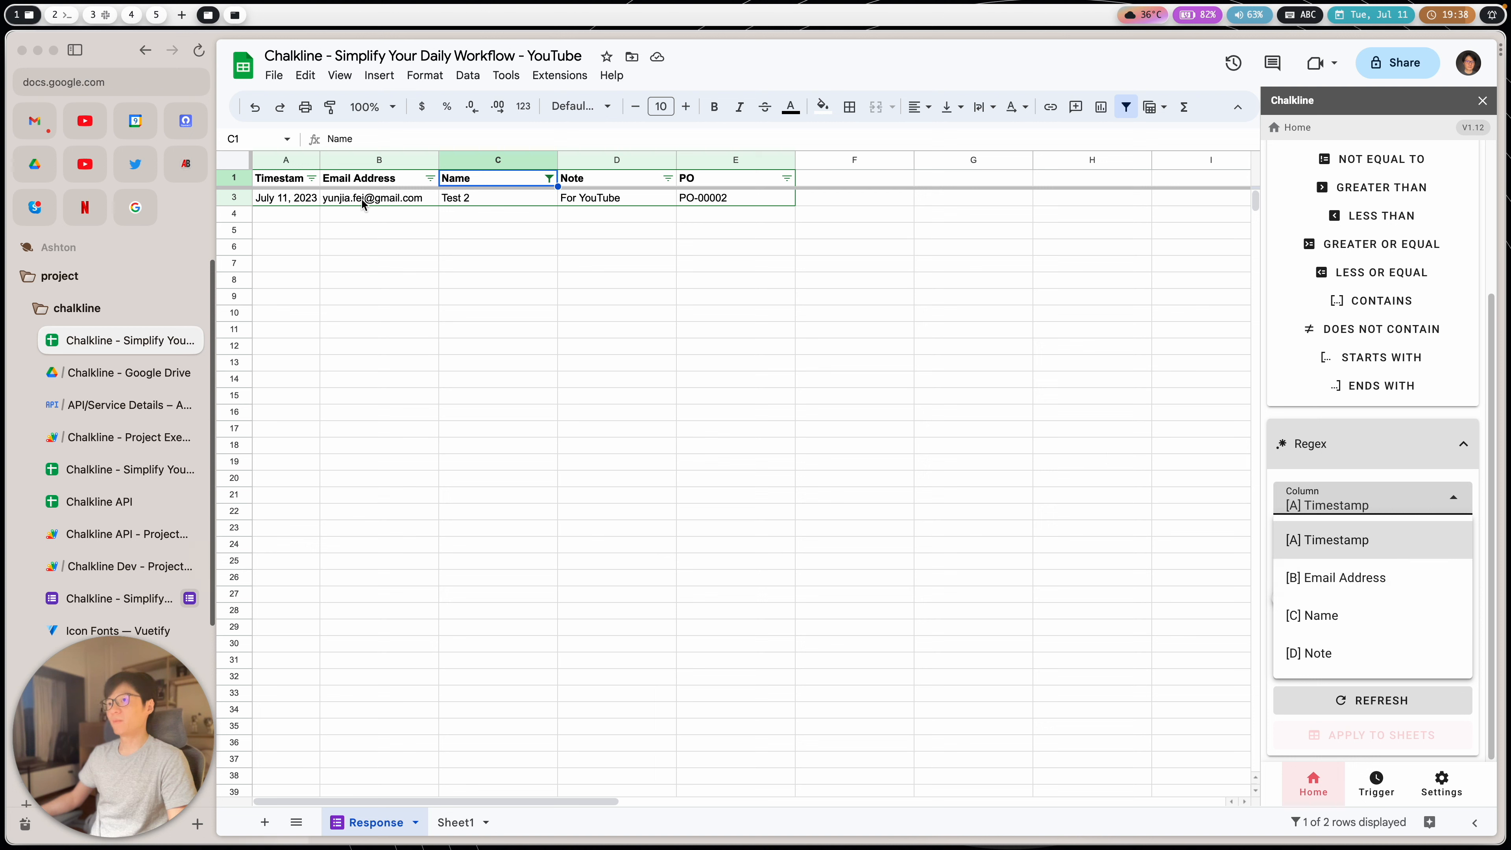
pyautogui.click(1344, 619)
pyautogui.click(1336, 553)
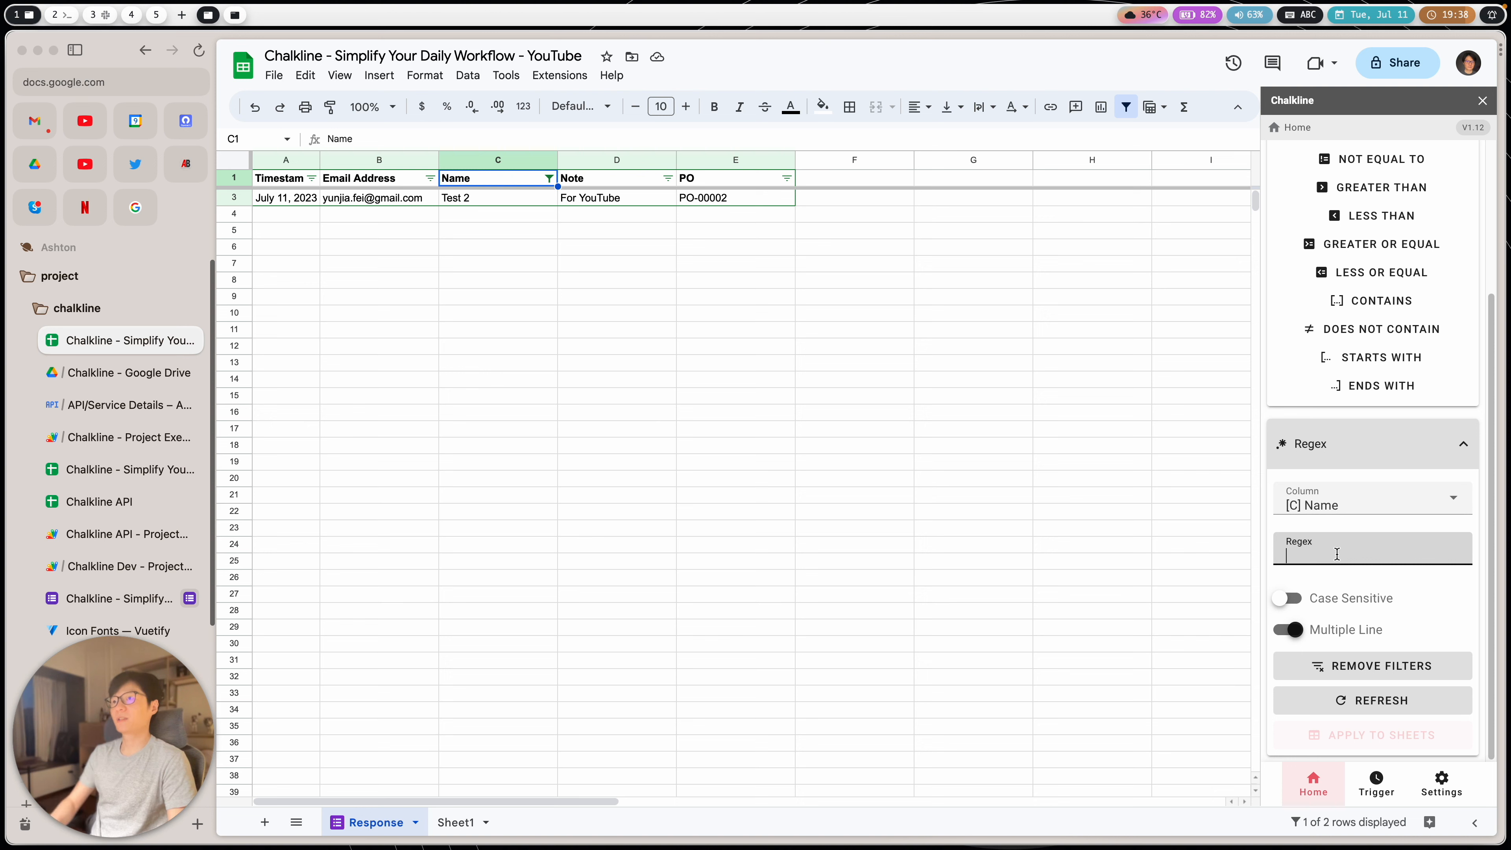
pyautogui.write('test')
pyautogui.scroll(-1, 1358, 619)
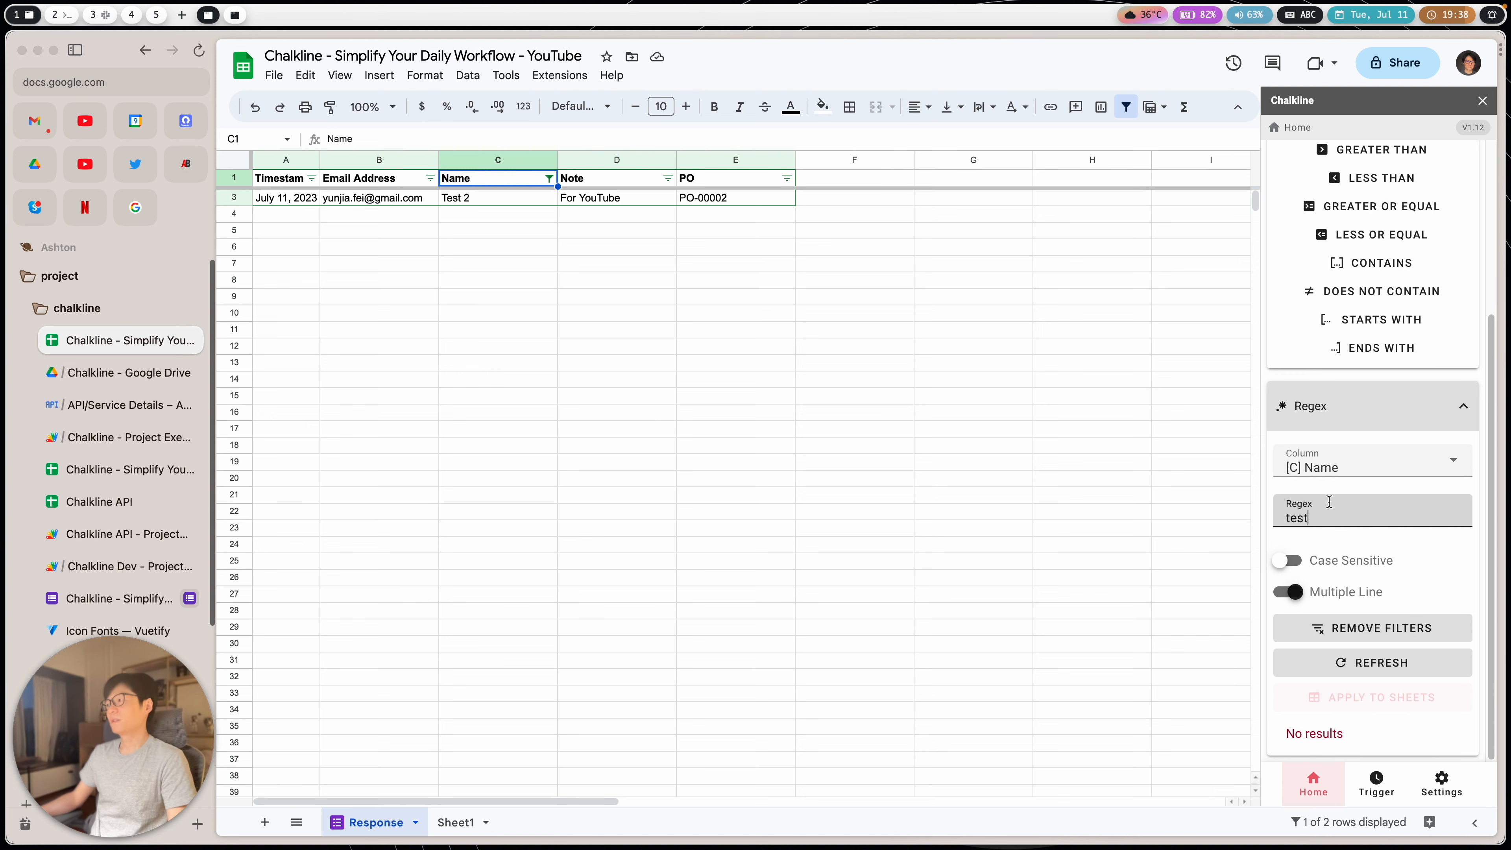
# Step: Refresh the regex matches for the Name column and apply the regex filter to the sheet
pyautogui.moveTo(1318, 526); pyautogui.dragTo(1246, 522)
pyautogui.click(1351, 664)
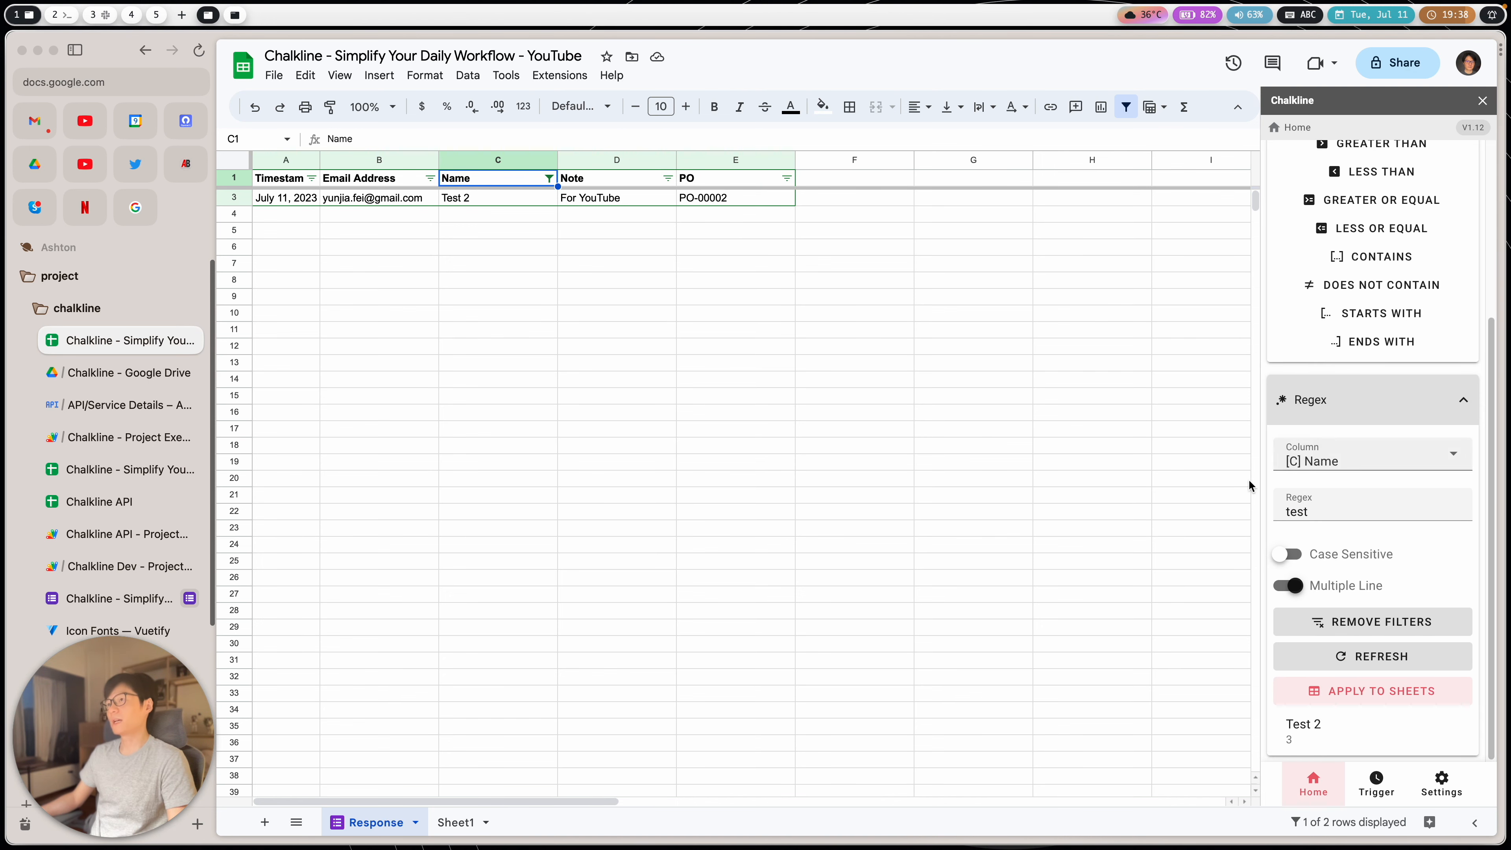
pyautogui.doubleClick(1337, 502)
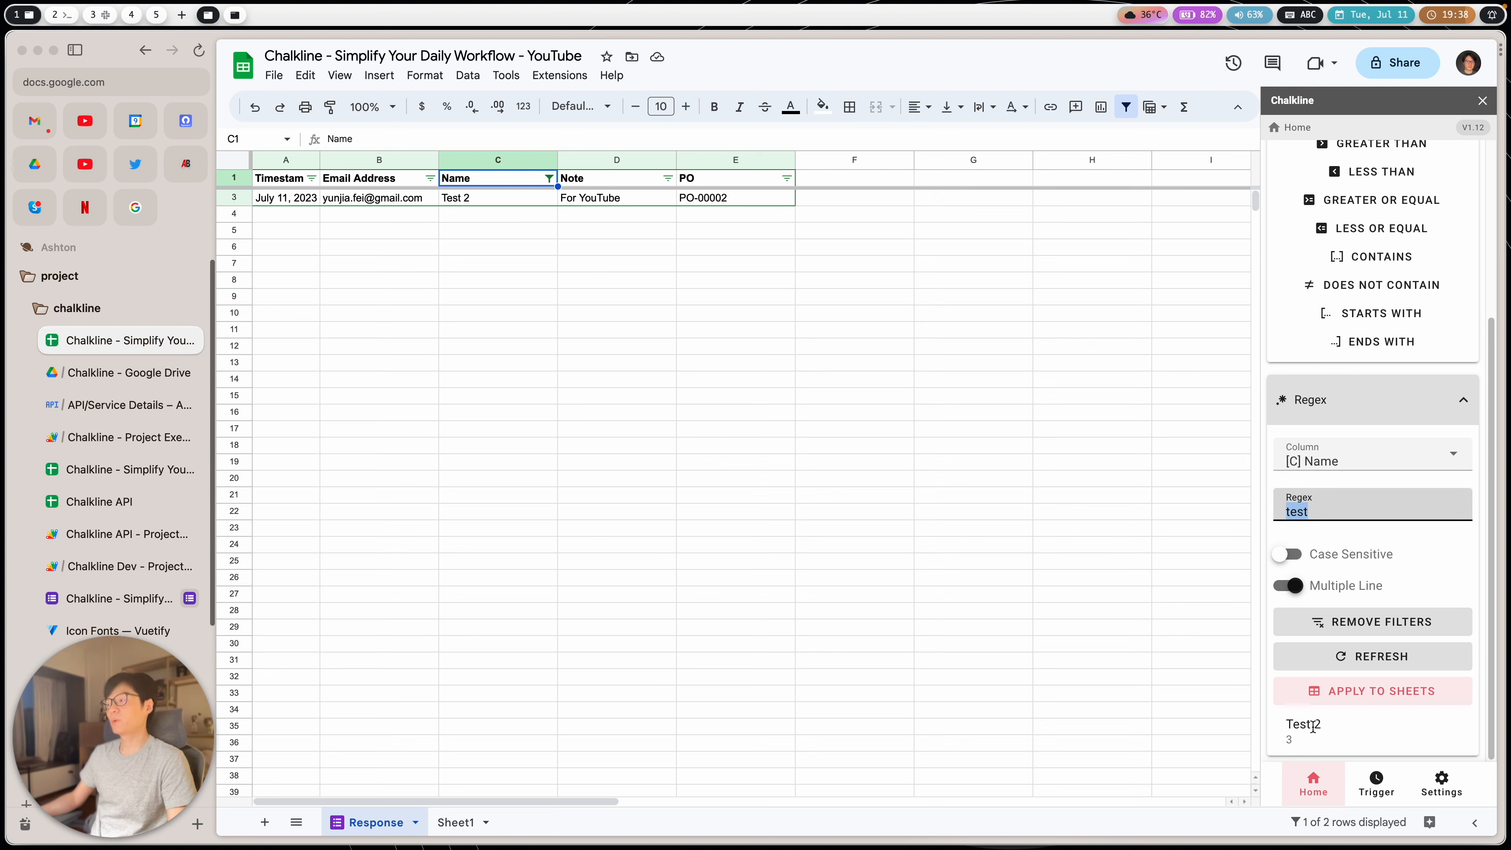
pyautogui.click(1367, 688)
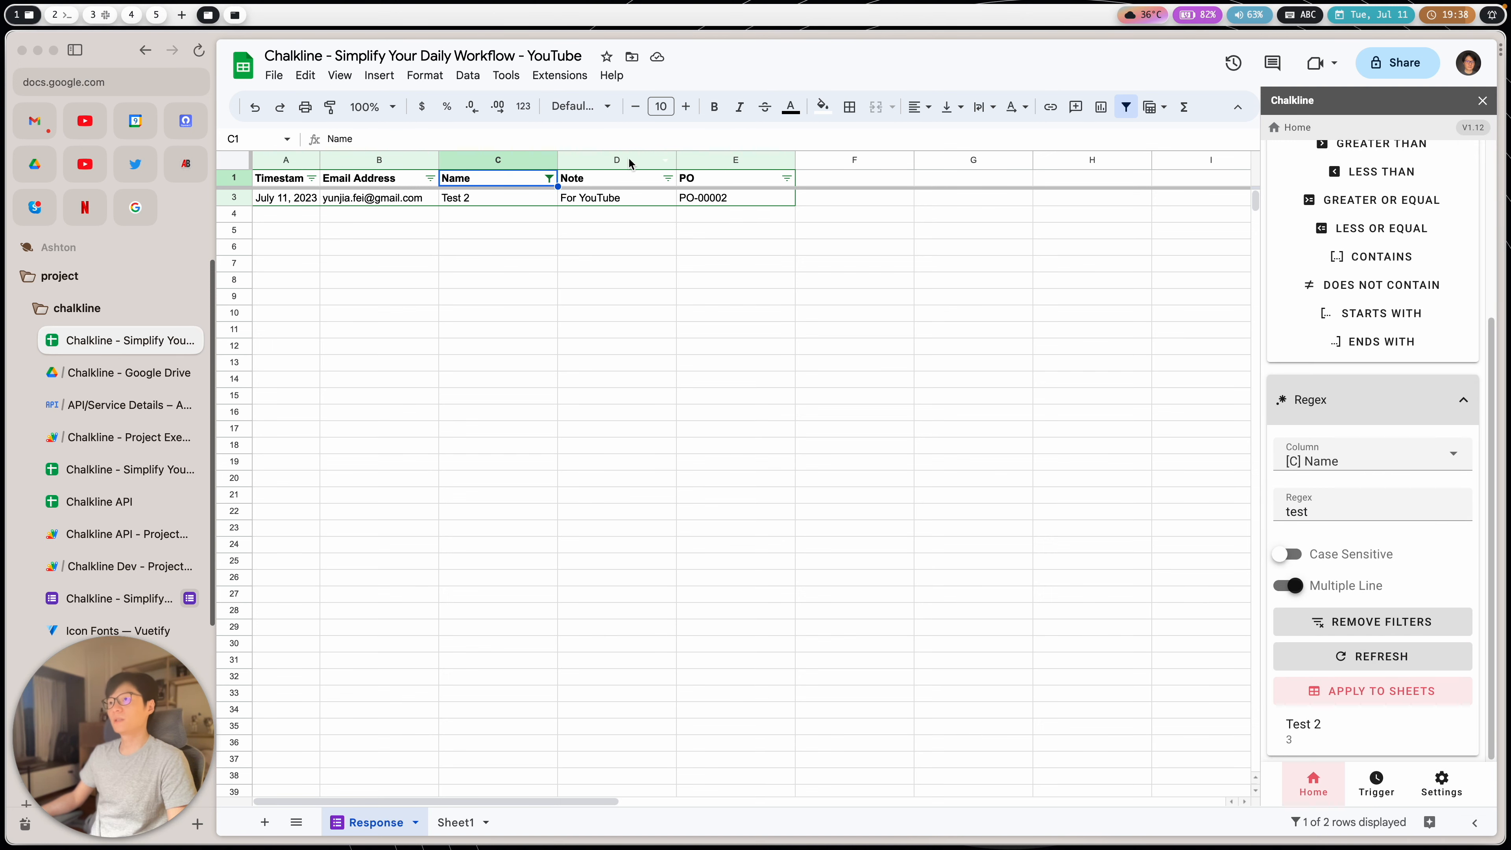
# Step: Examine the custom formula in the Name column's filter condition and close it without changes
pyautogui.click(548, 178)
pyautogui.click(402, 391)
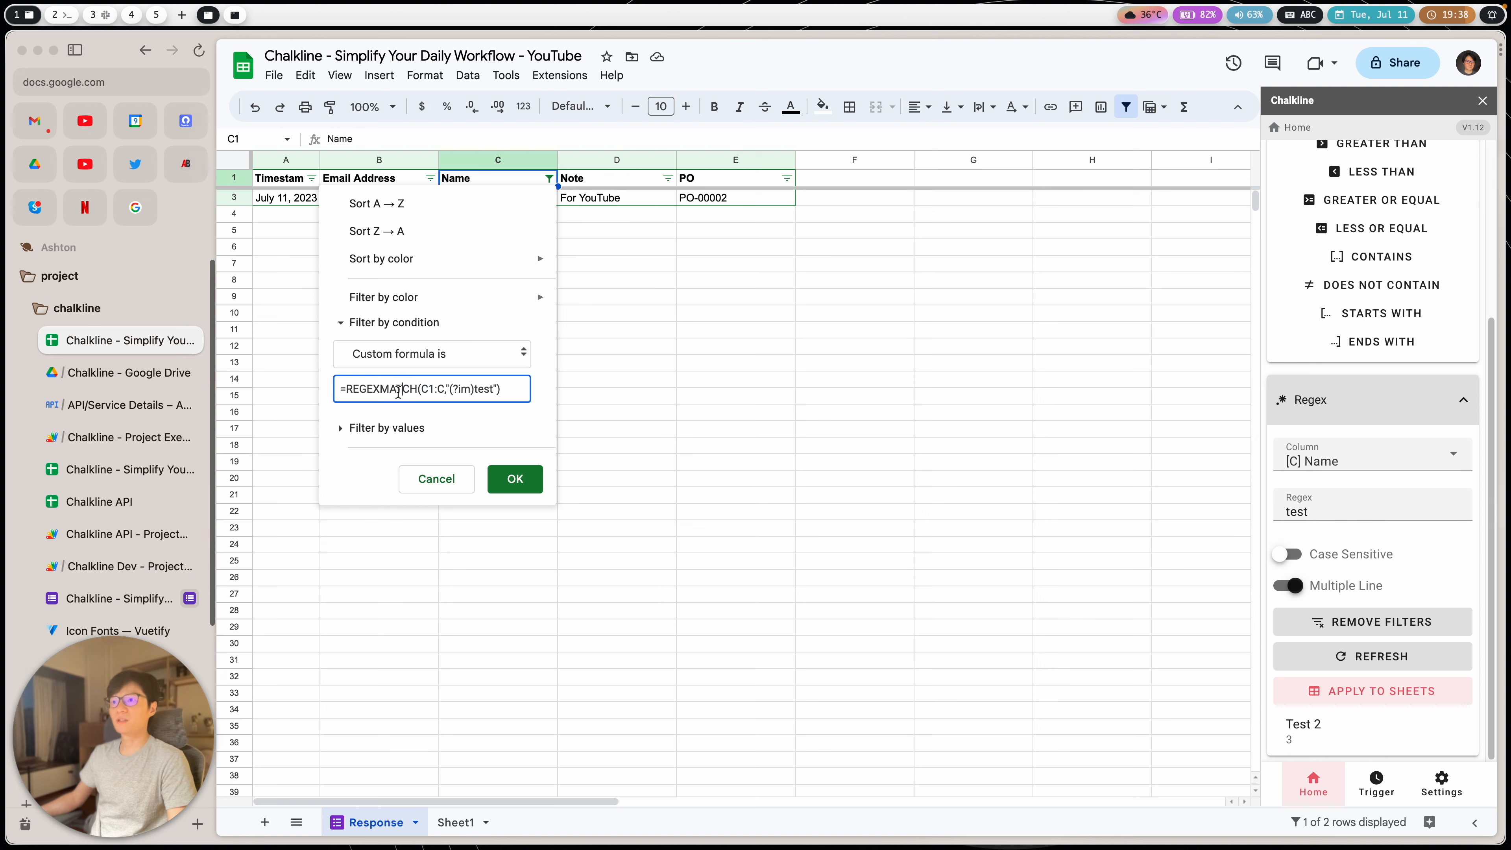
pyautogui.moveTo(348, 388)
pyautogui.mouseDown()
pyautogui.moveTo(535, 400)
pyautogui.moveTo(334, 382)
pyautogui.mouseUp()
pyautogui.click(511, 394)
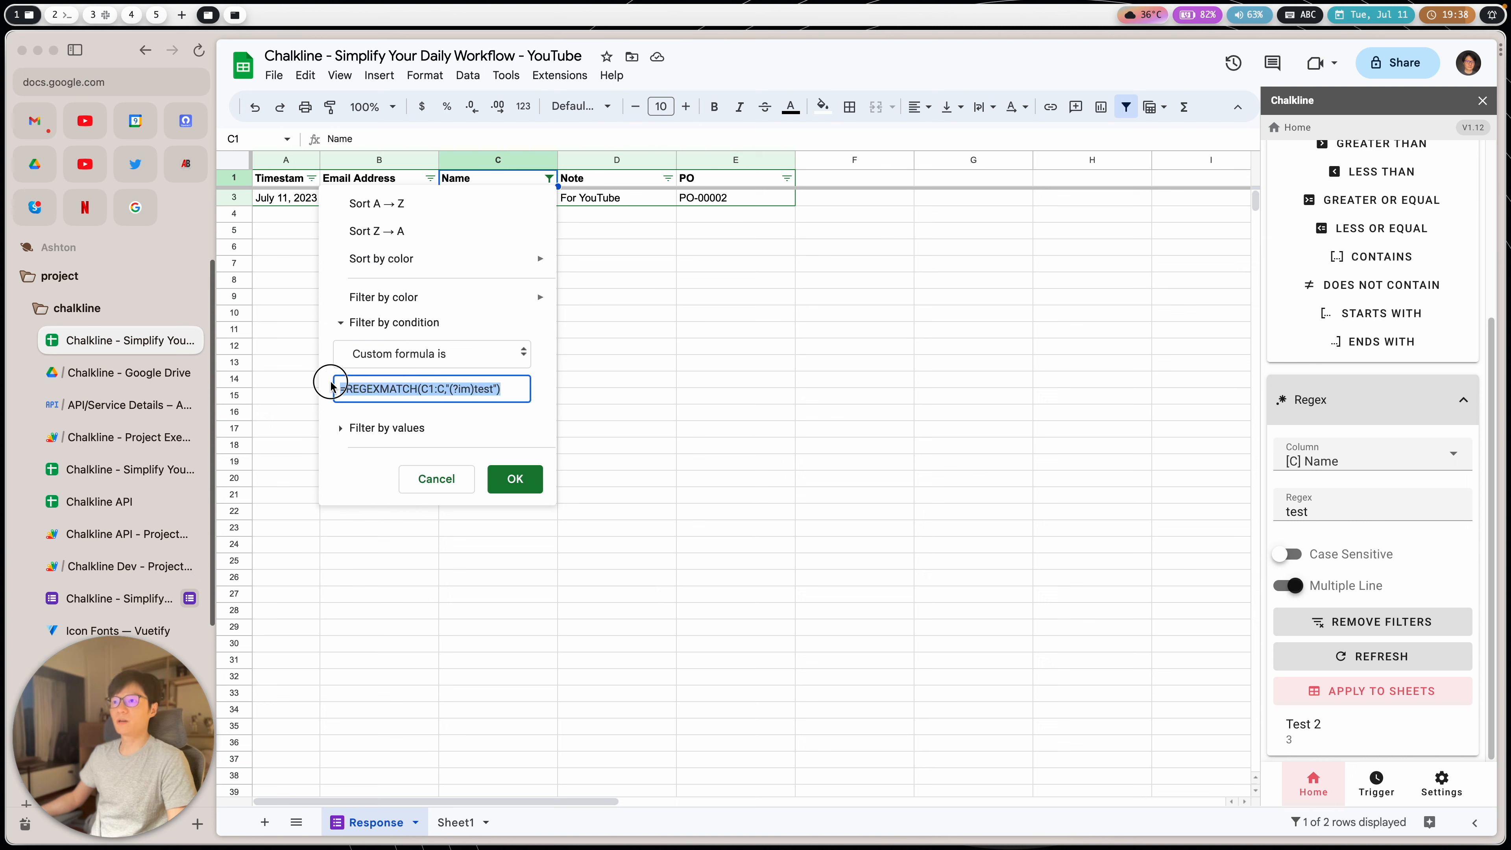
pyautogui.click(403, 389)
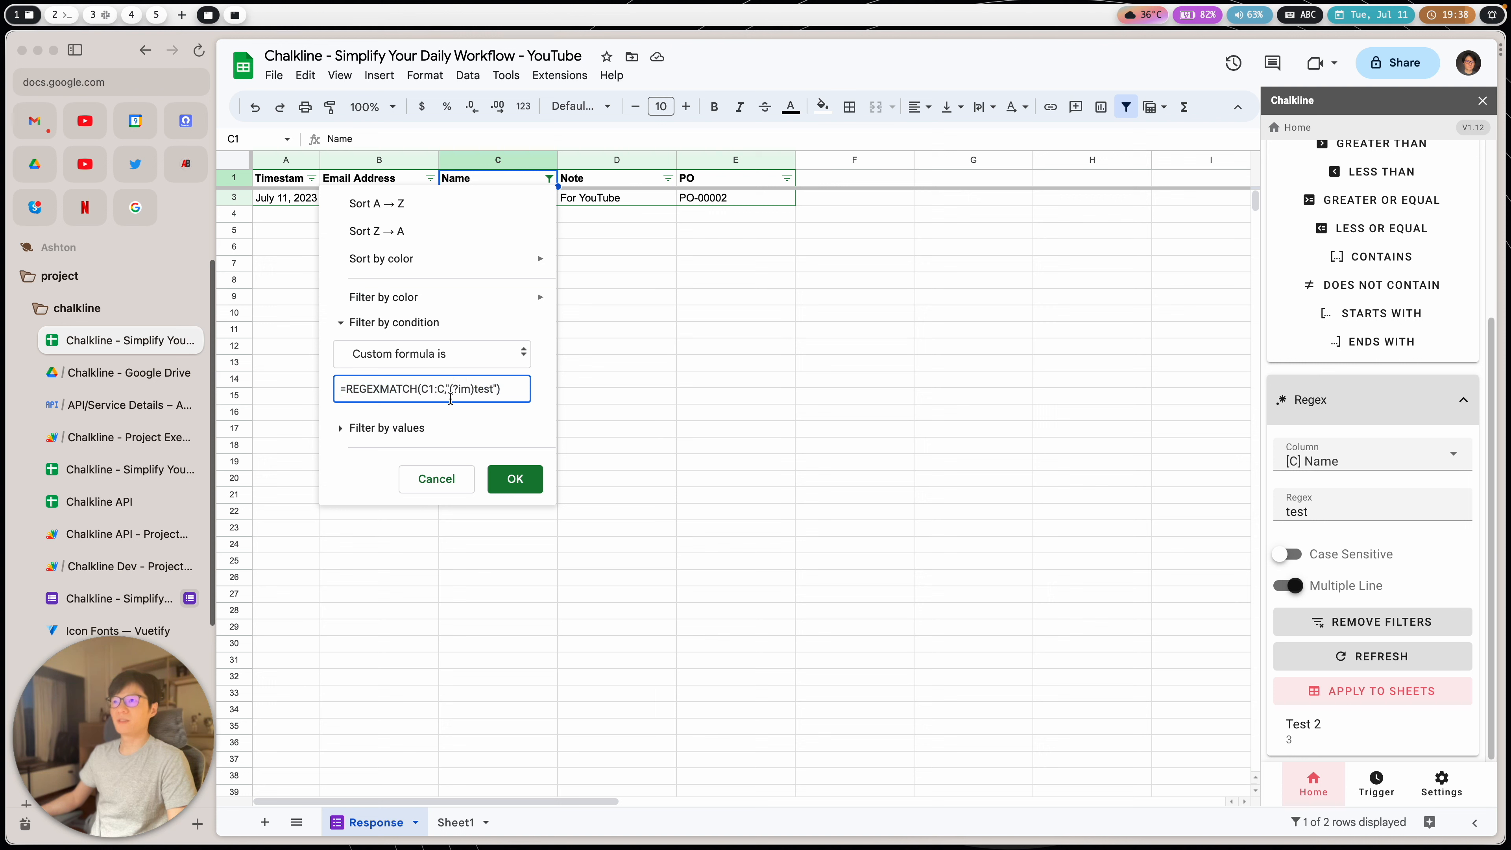
pyautogui.moveTo(510, 391); pyautogui.dragTo(319, 388)
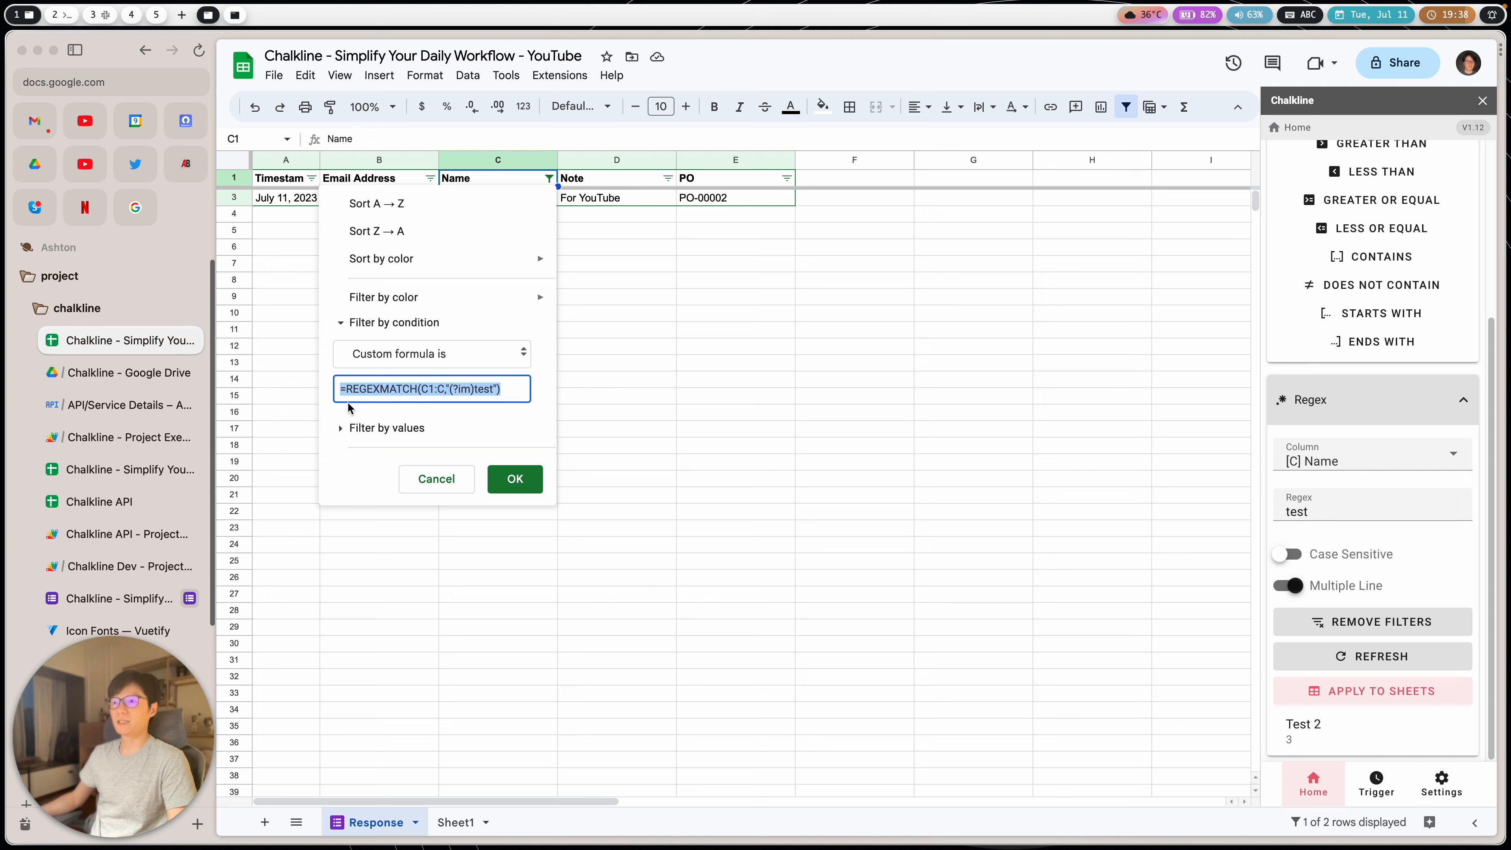
pyautogui.click(423, 478)
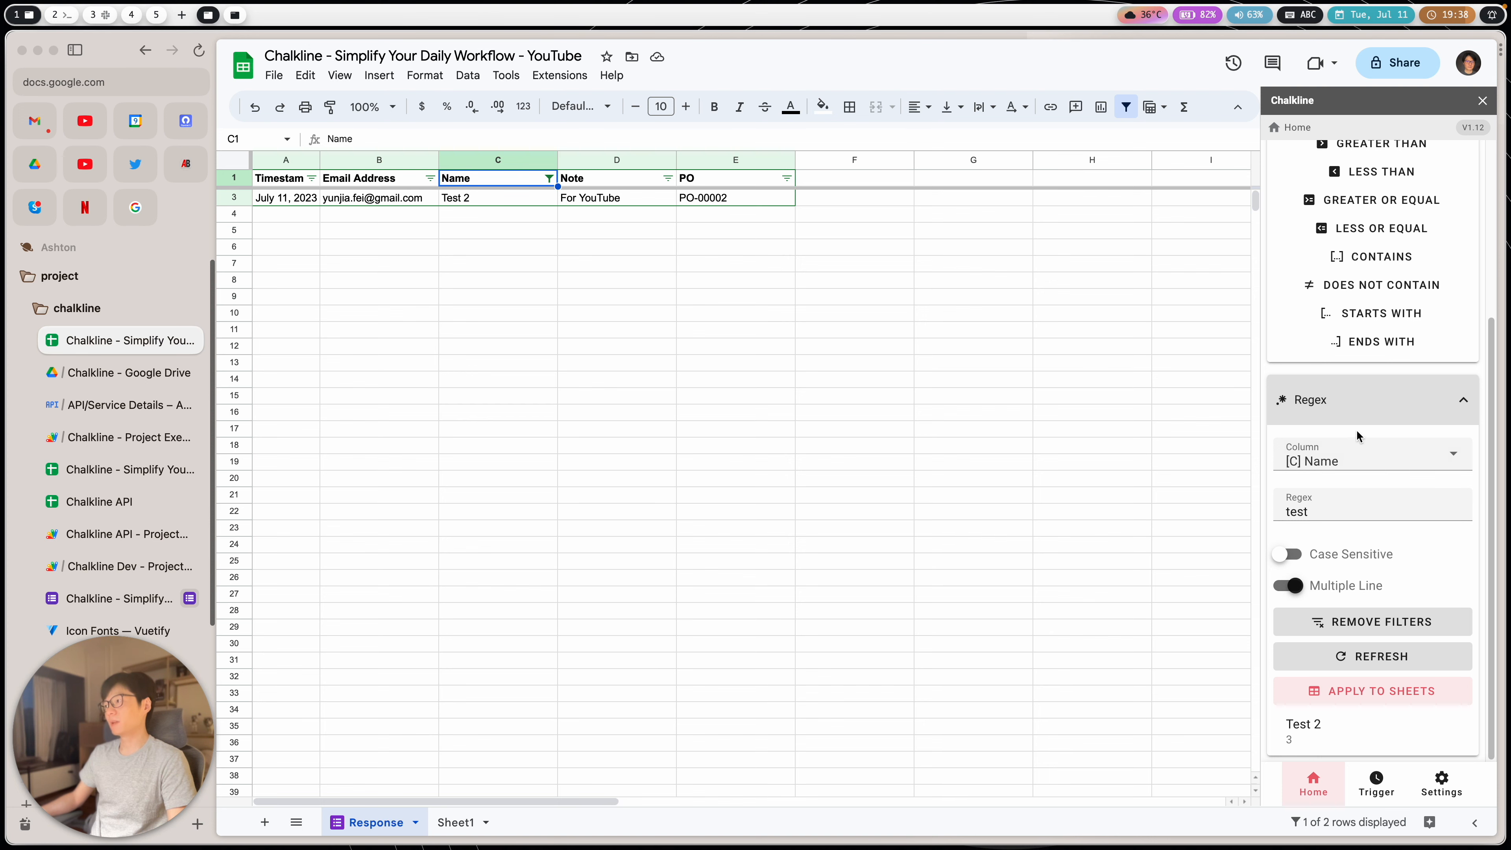
# Step: On Sheet1, enter the headers "Name" in A1 and "Age" in B1
pyautogui.click(483, 645)
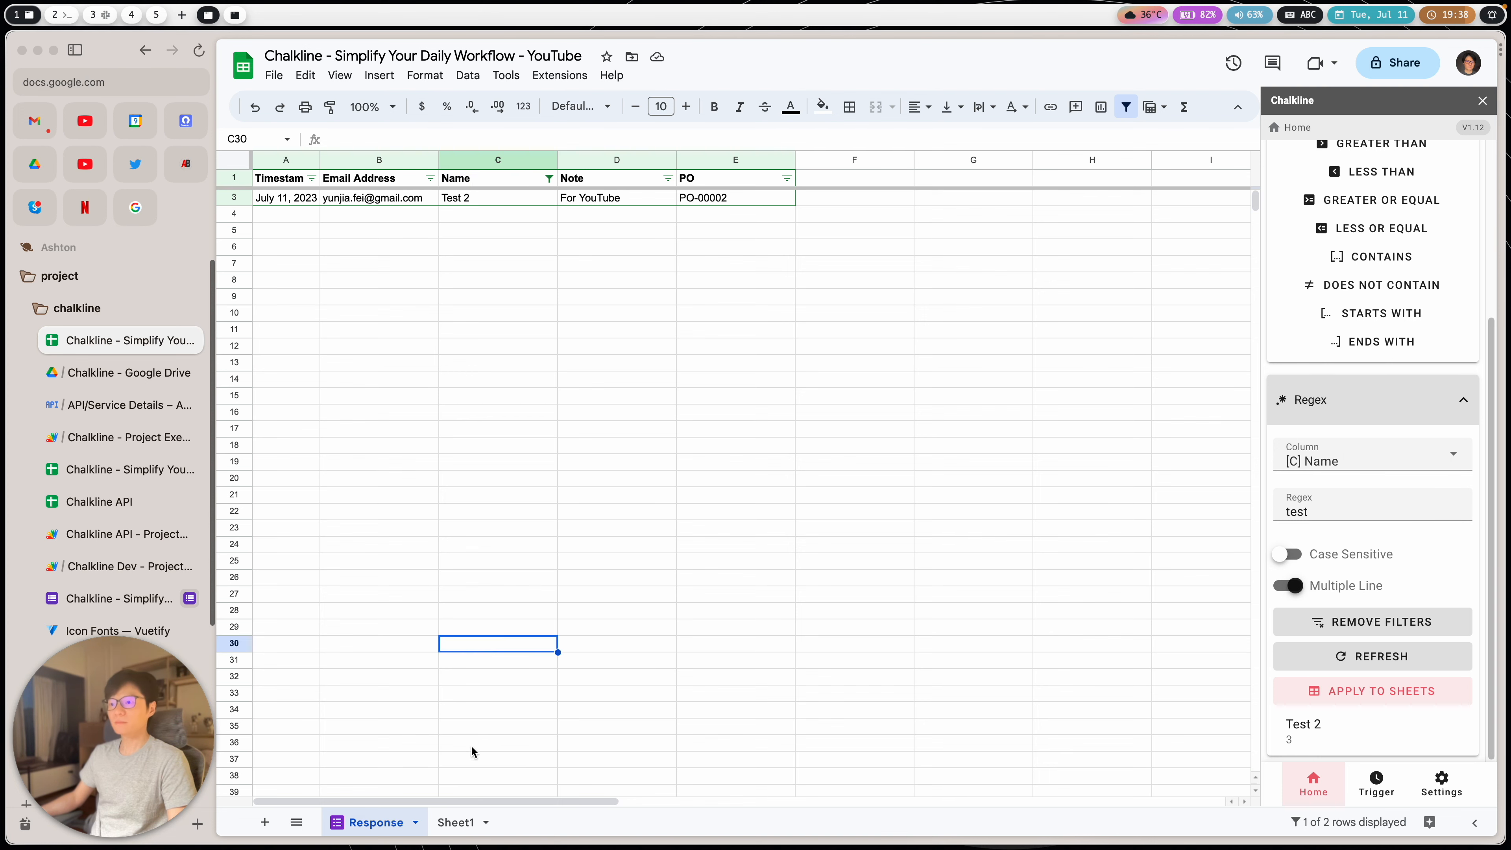
pyautogui.click(461, 822)
pyautogui.click(279, 181)
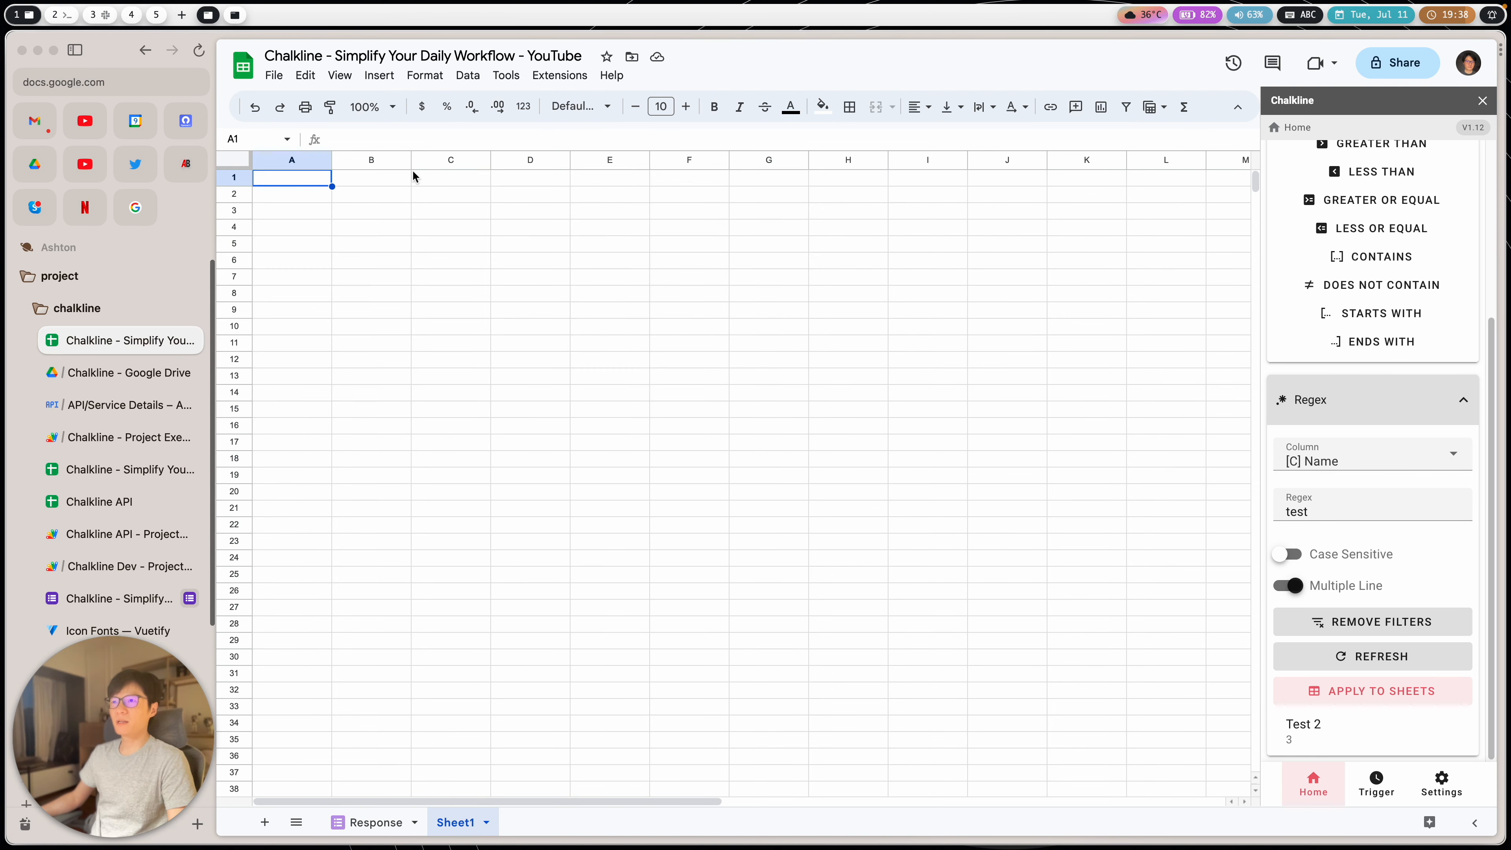
pyautogui.write('Name')
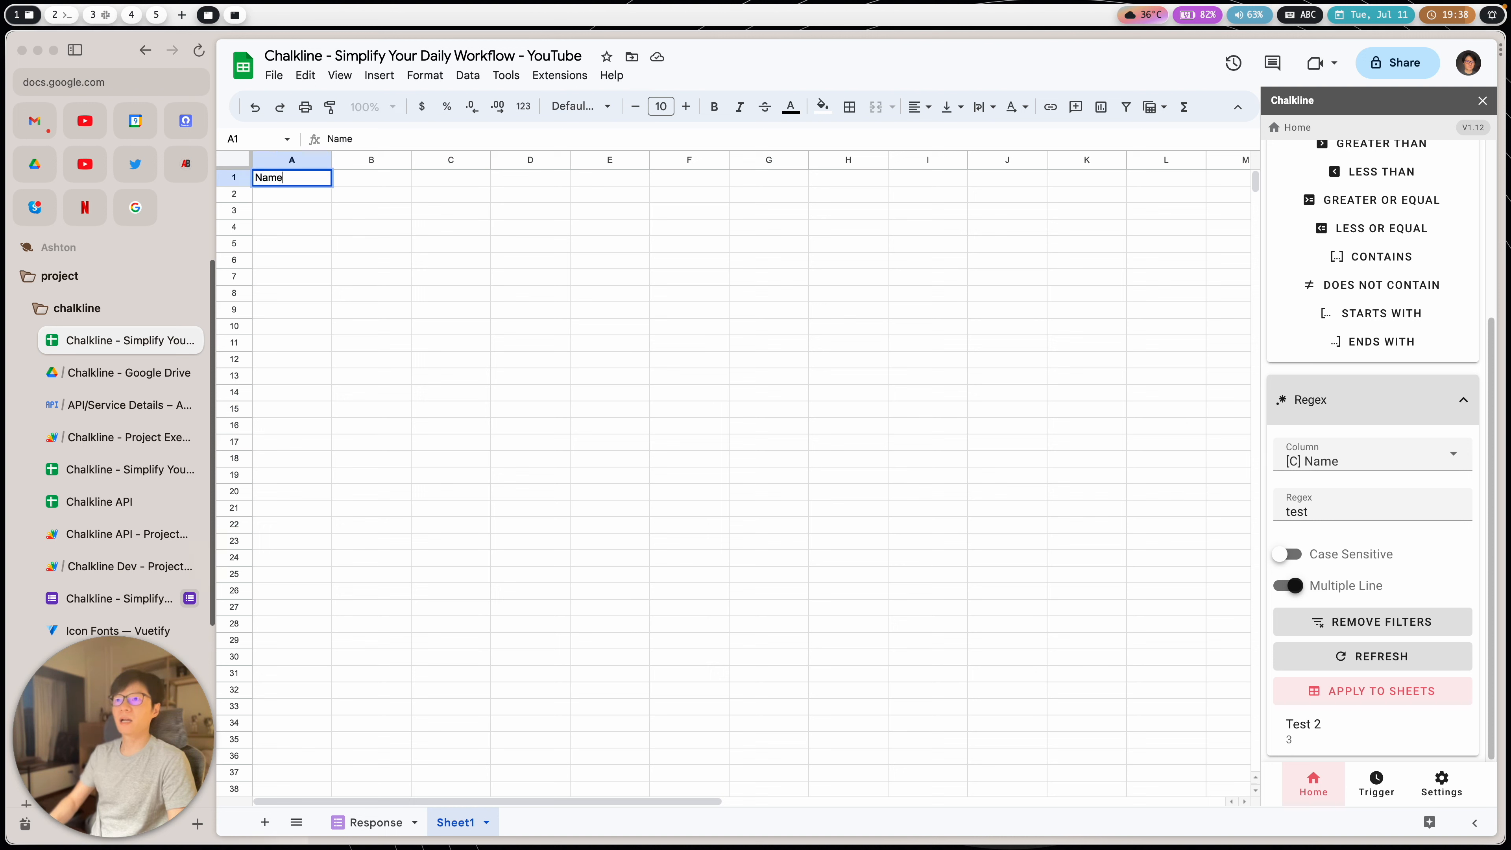
pyautogui.press('Tab')
pyautogui.write('Age')
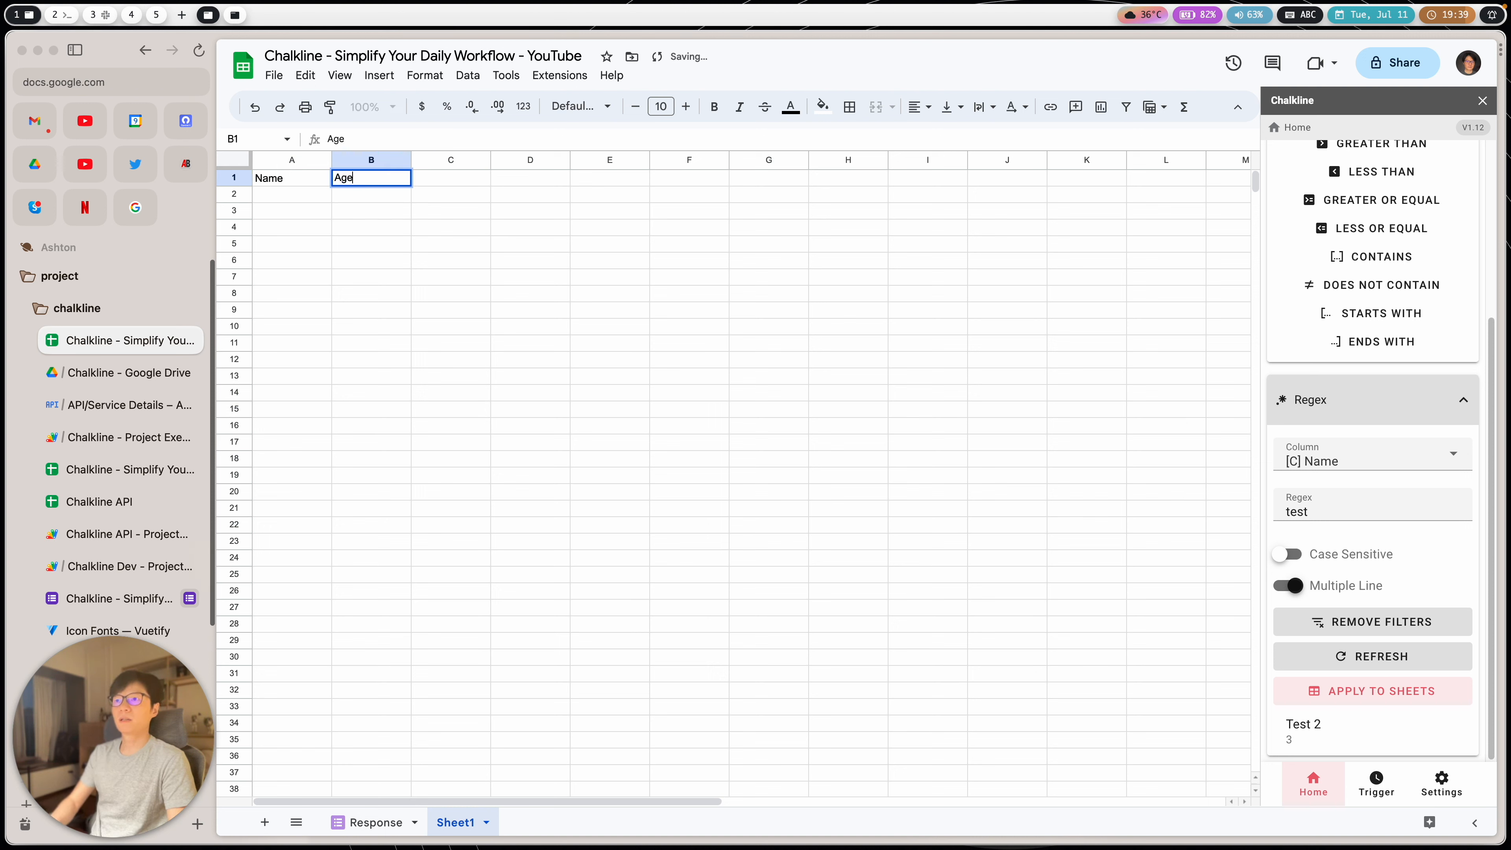
pyautogui.press('Return')
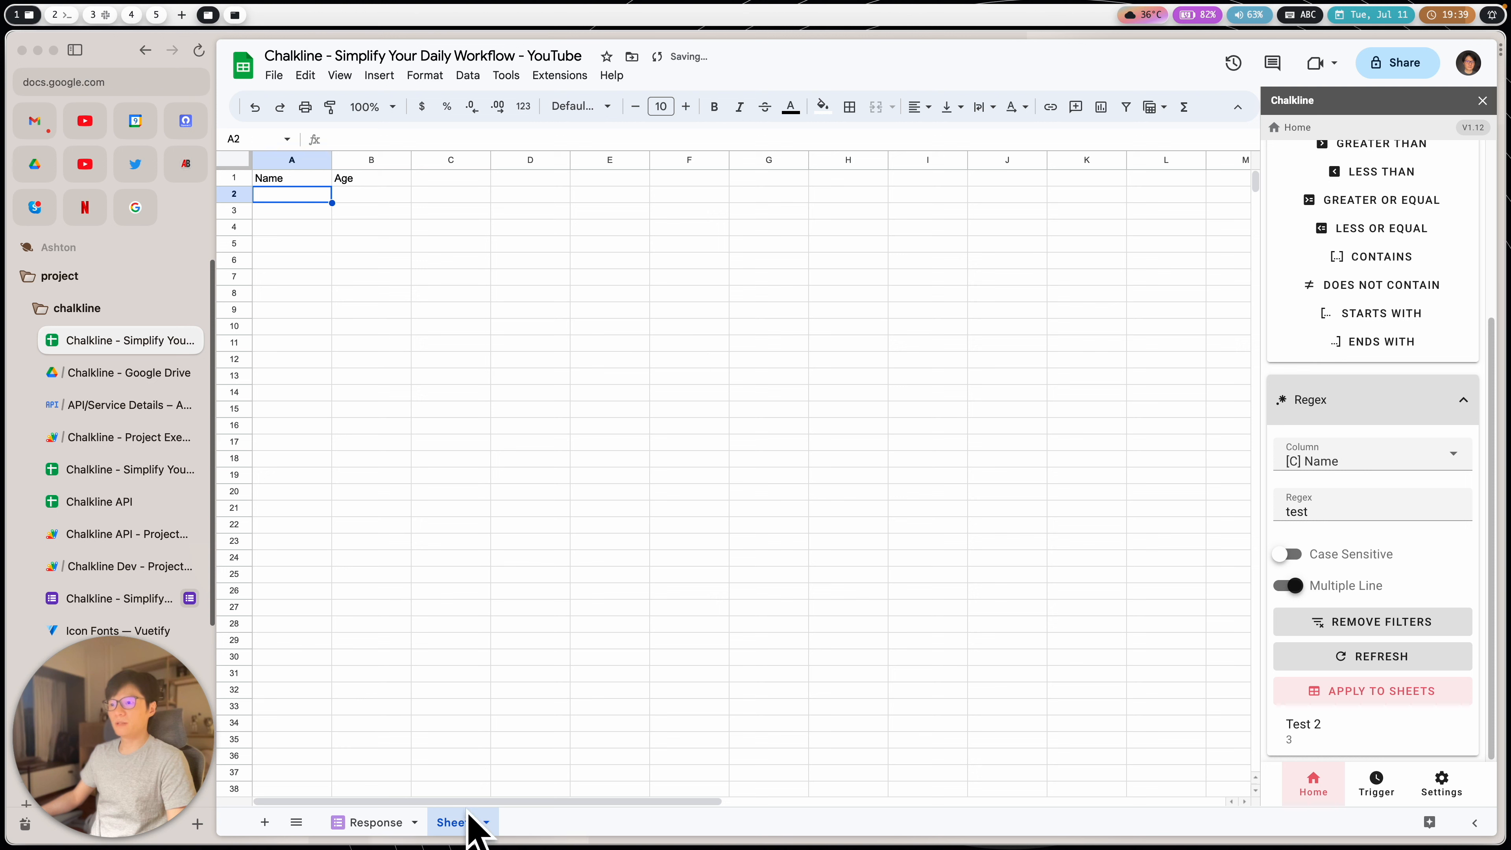
# Step: Refresh Chalkline's Regex tool to load Sheet1's columns and choose [A] Name as the search column
pyautogui.click(1349, 458)
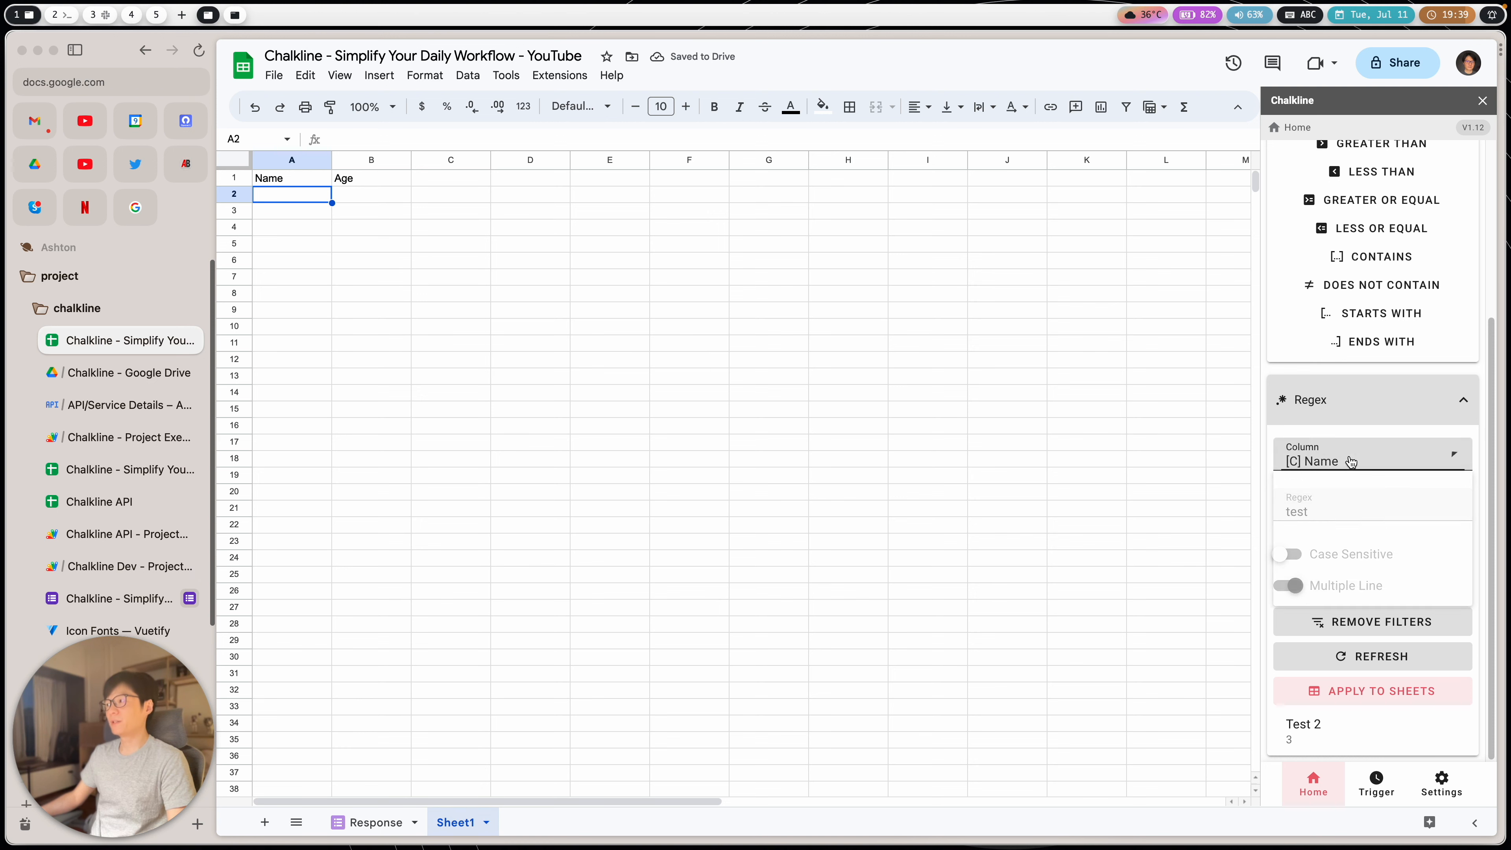
pyautogui.click(1360, 457)
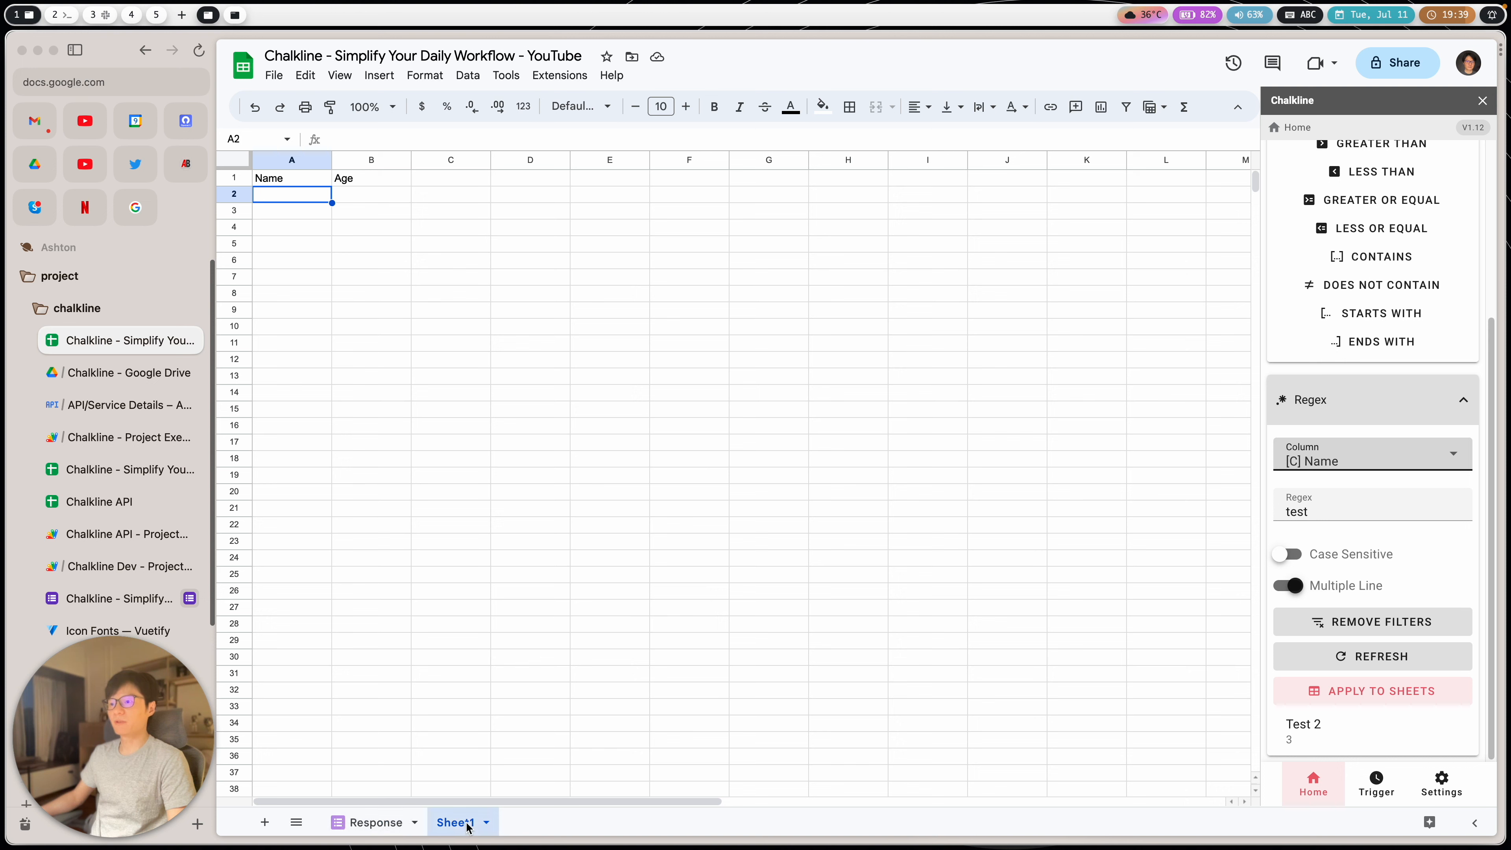
pyautogui.click(1366, 658)
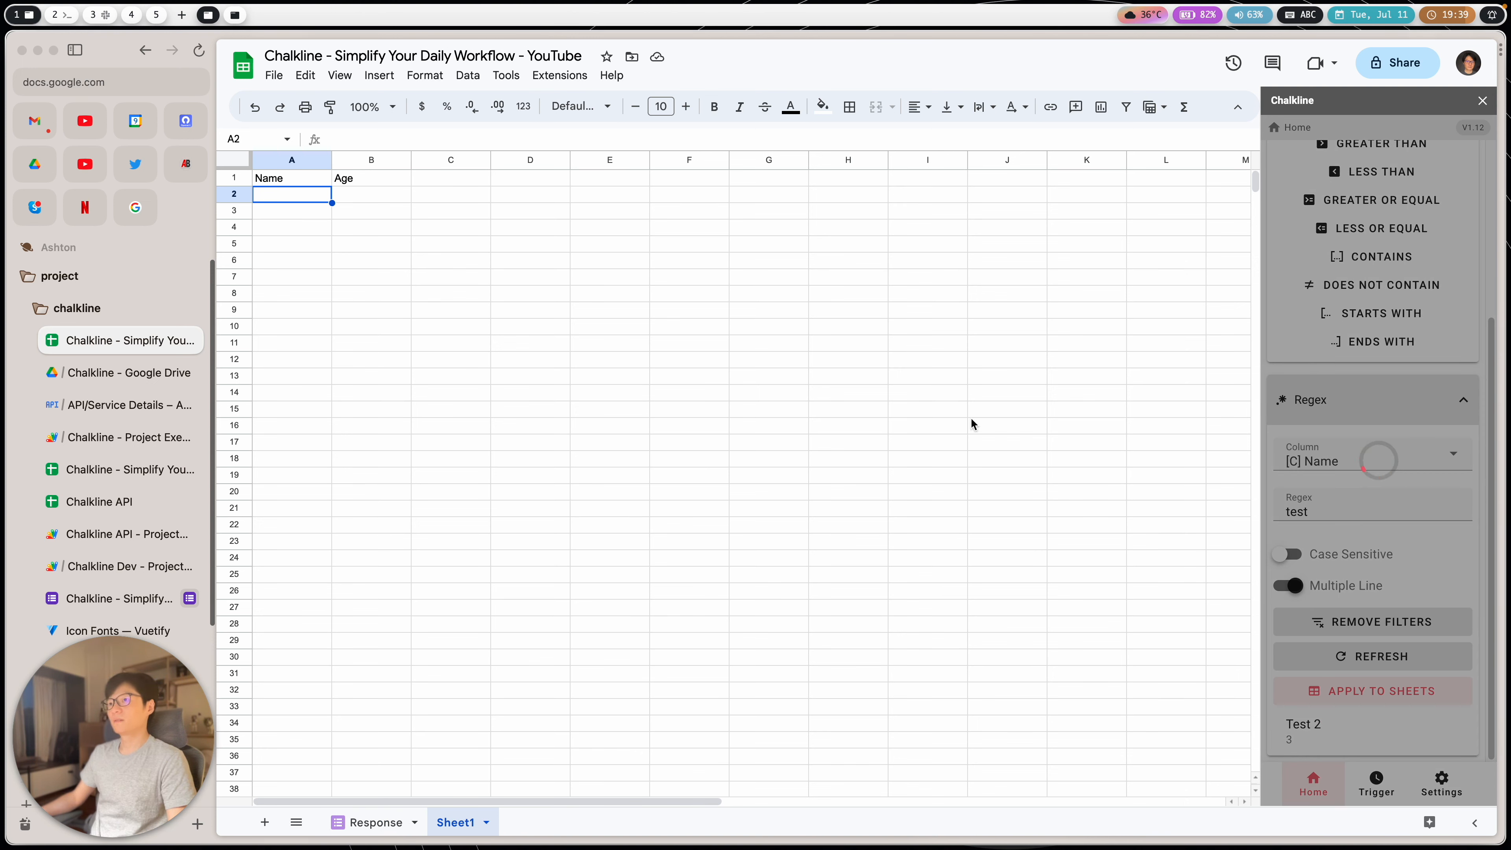
pyautogui.click(1356, 406)
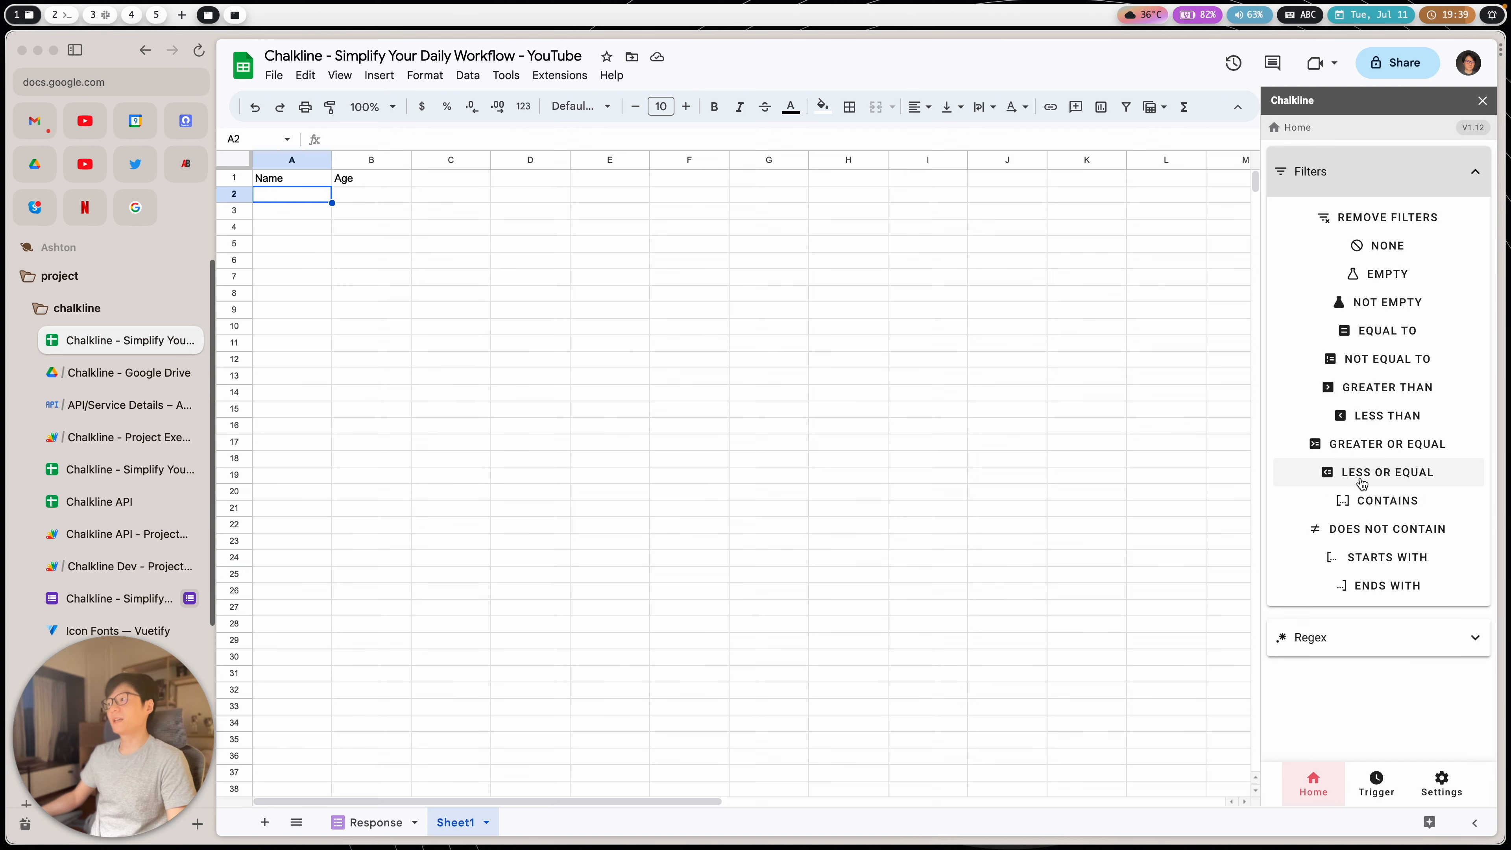
pyautogui.click(1362, 637)
pyautogui.scroll(-4, 1359, 535)
pyautogui.click(1357, 471)
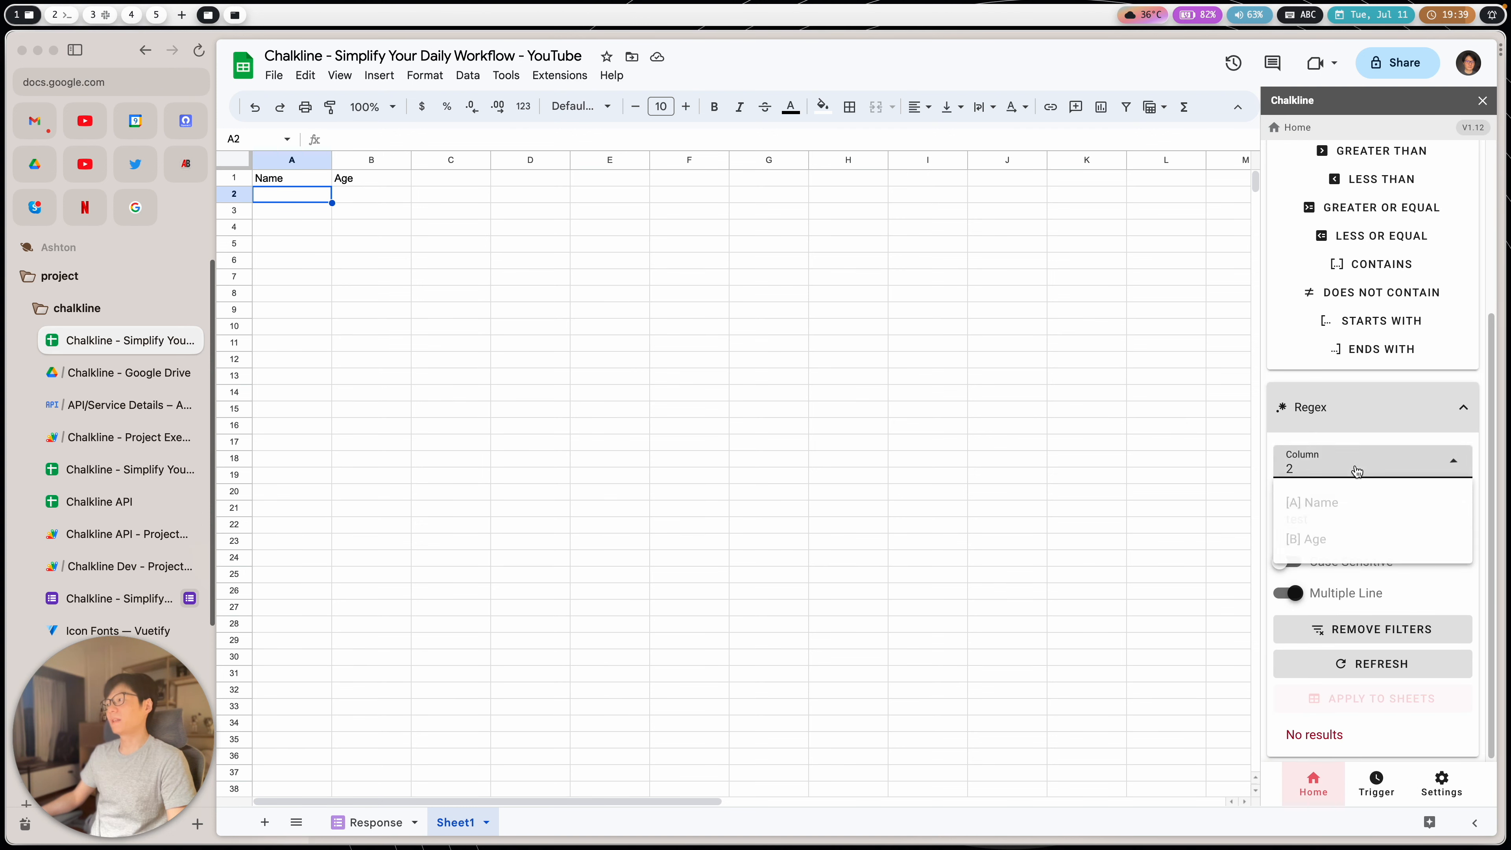
pyautogui.click(1319, 517)
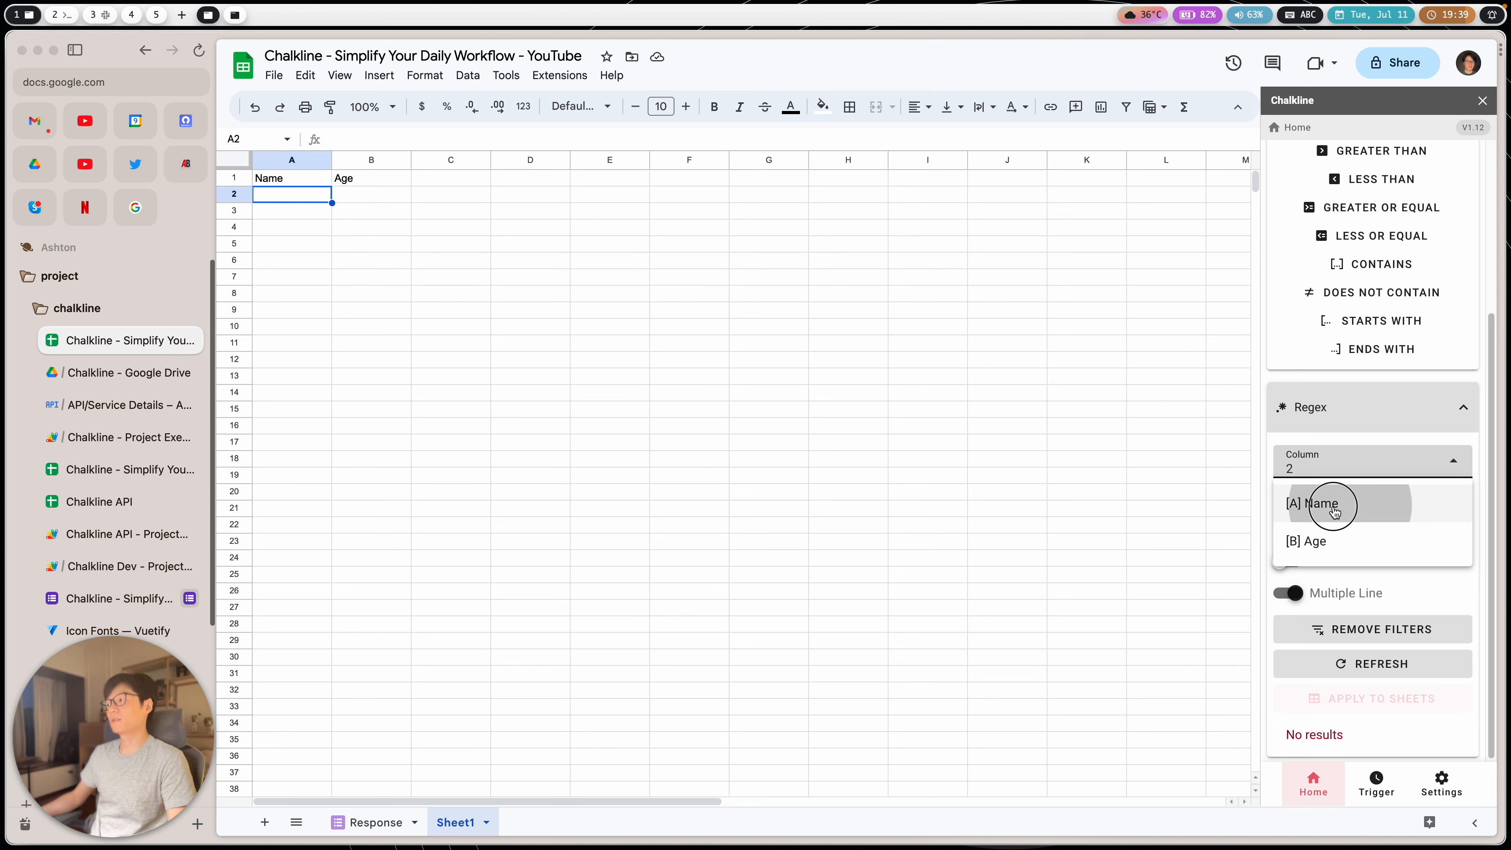
# Step: Set the Regex tool's search column to [B] Age
pyautogui.click(1352, 470)
pyautogui.click(1349, 539)
pyautogui.click(1351, 474)
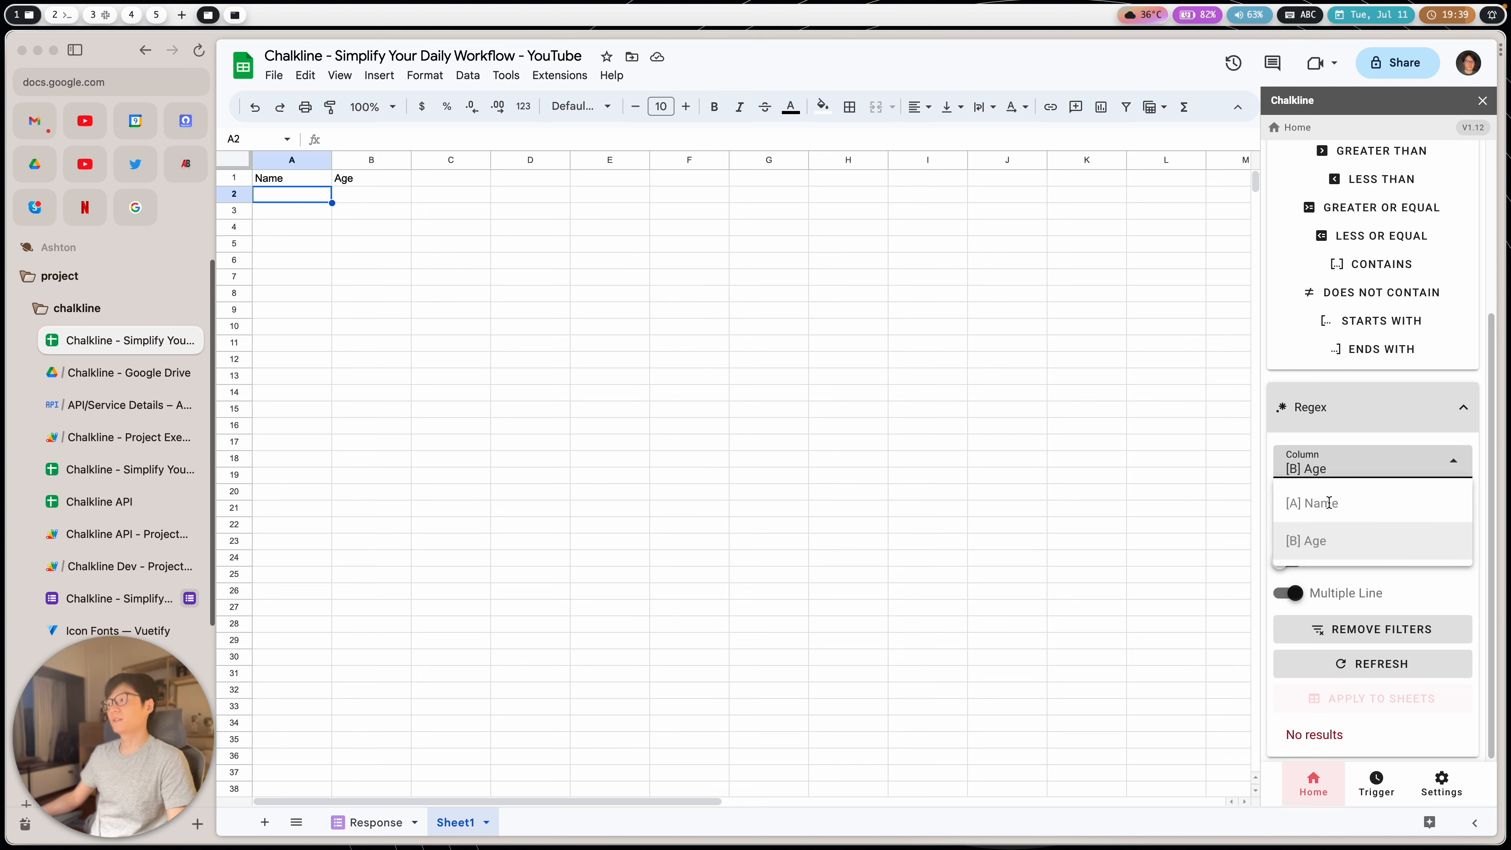
pyautogui.click(1376, 462)
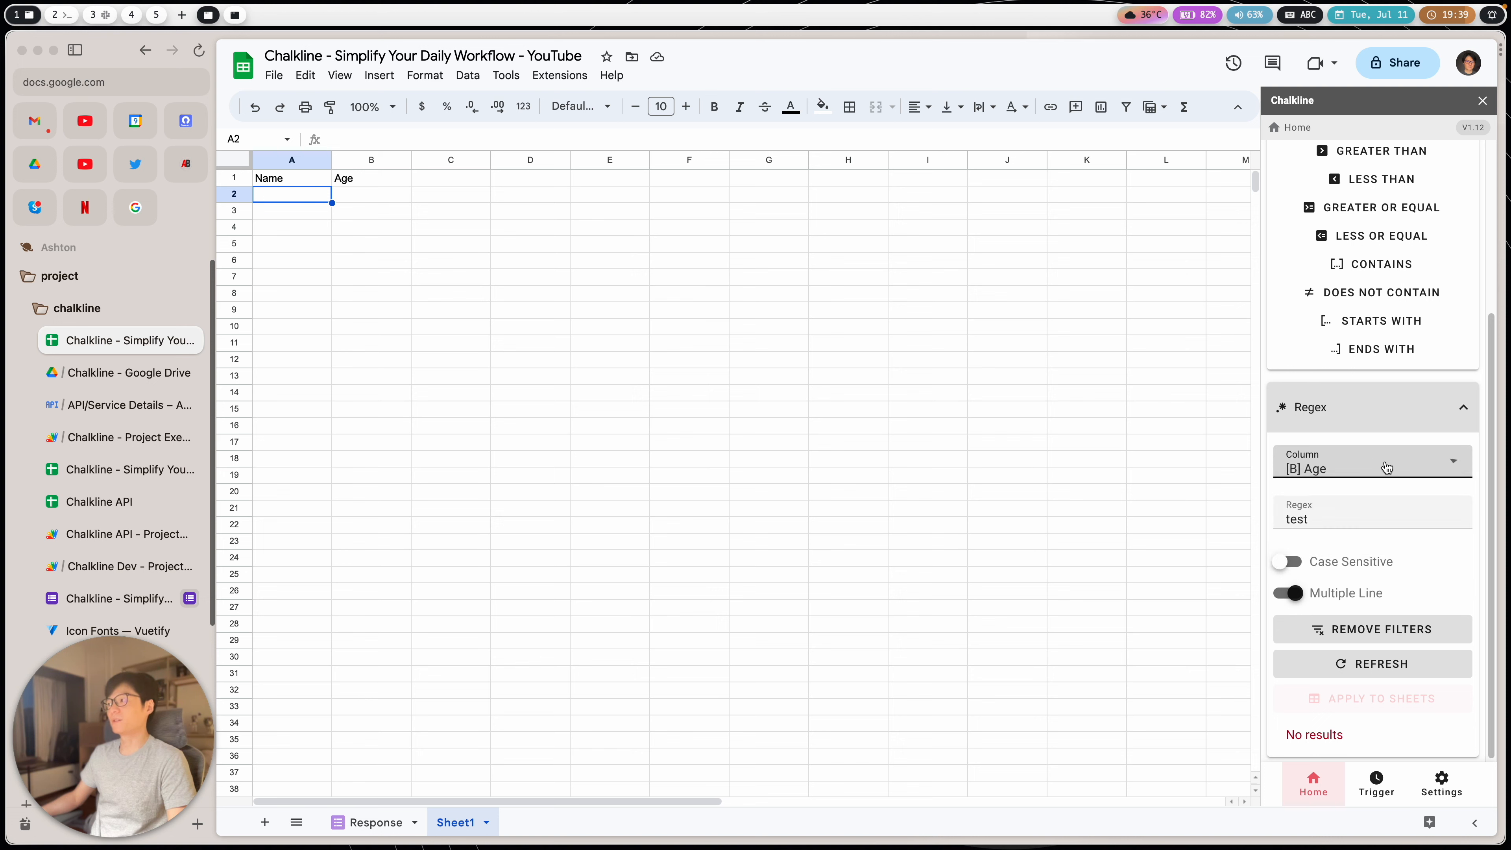
# Step: Collapse and re-expand the Filters section on Chalkline's Home page, and collapse the Regex section
pyautogui.scroll(5, 1363, 611)
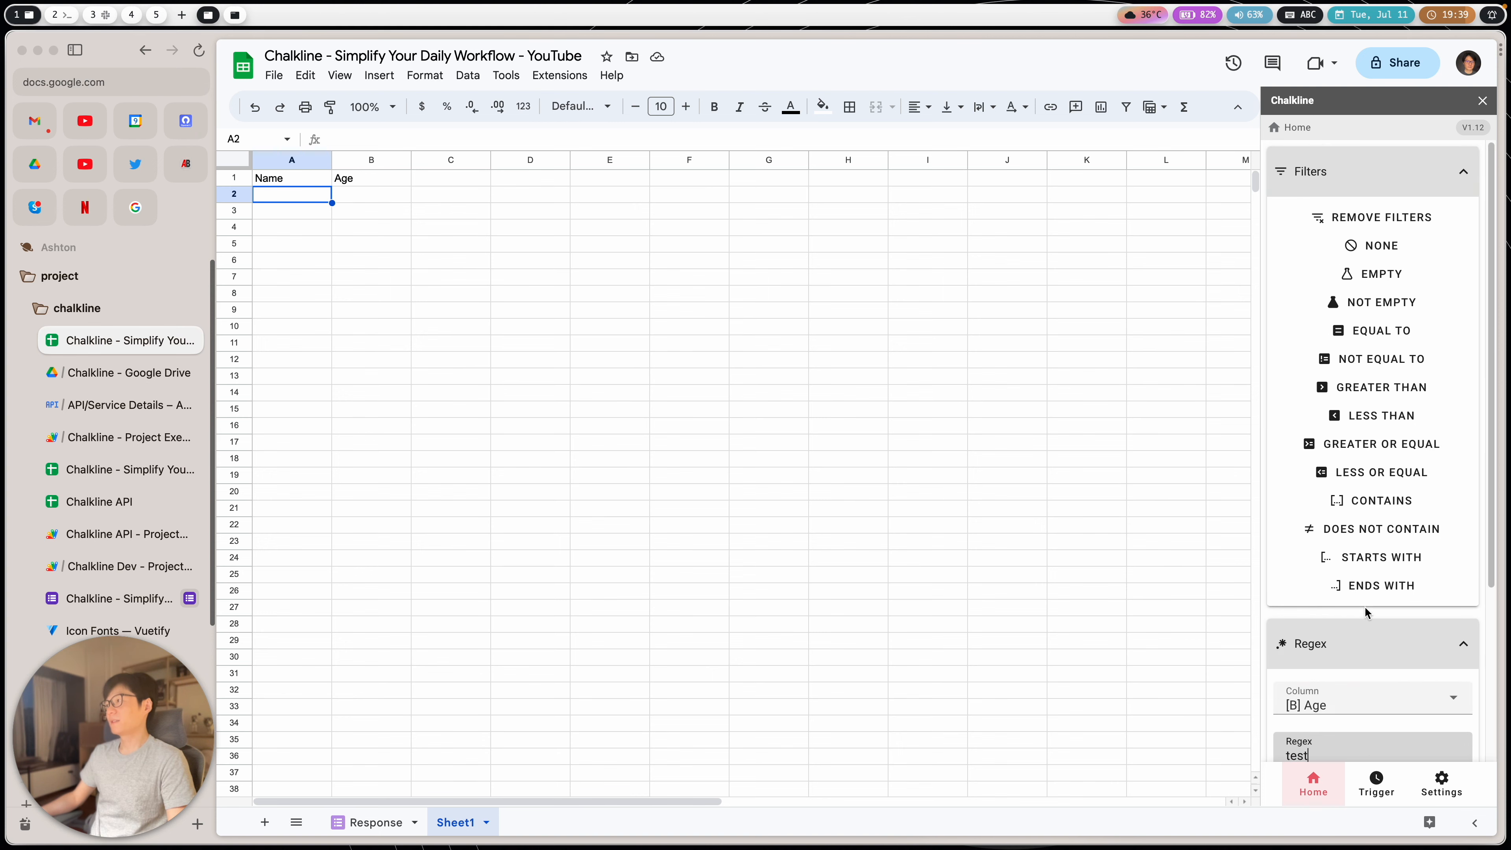
pyautogui.click(1354, 168)
pyautogui.click(1365, 217)
pyautogui.click(1368, 197)
pyautogui.click(1367, 174)
pyautogui.scroll(-4, 1359, 458)
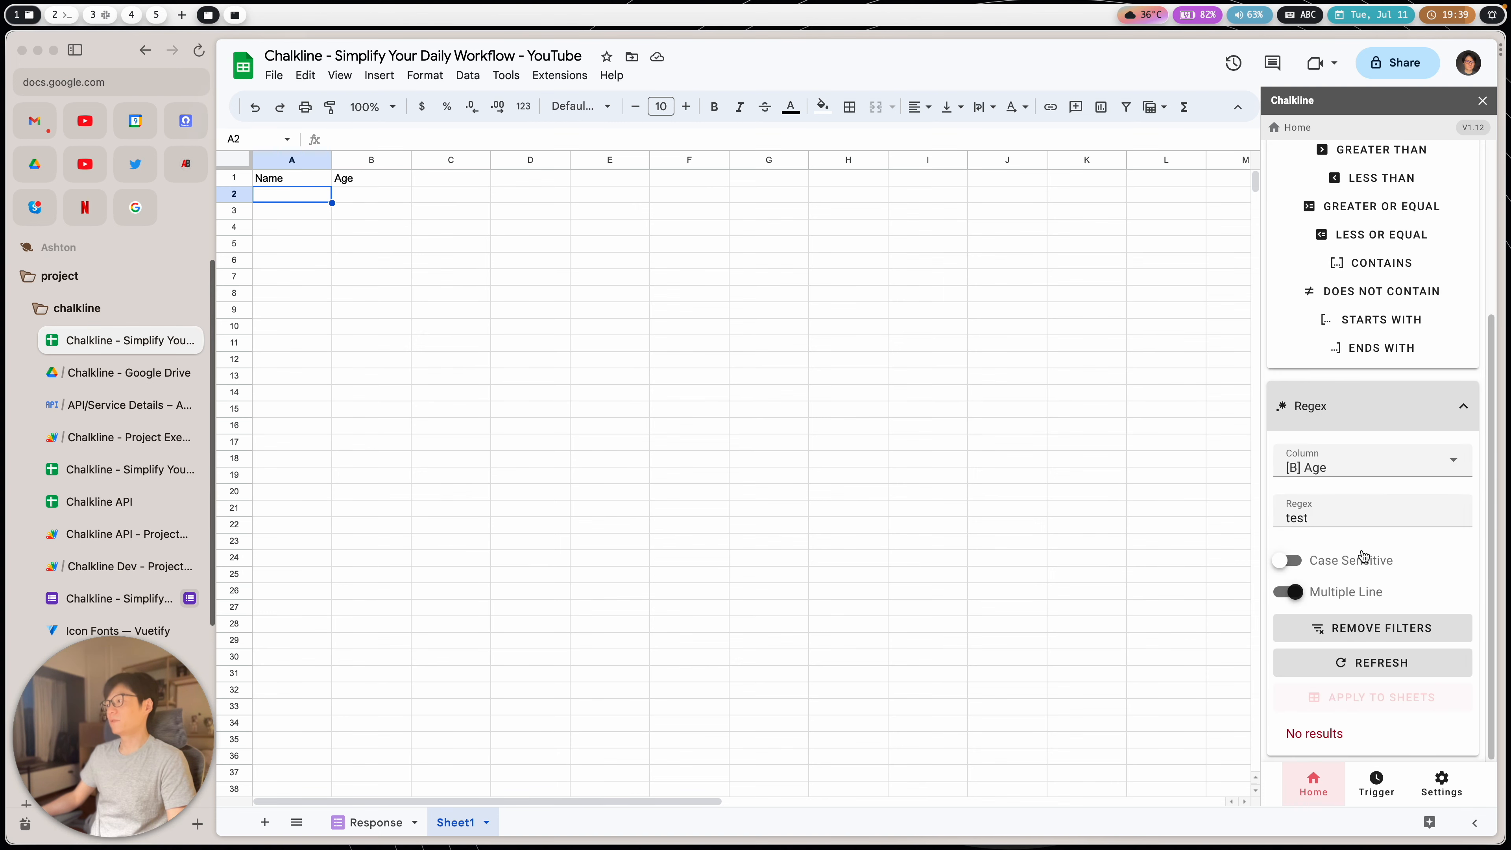
pyautogui.click(1401, 408)
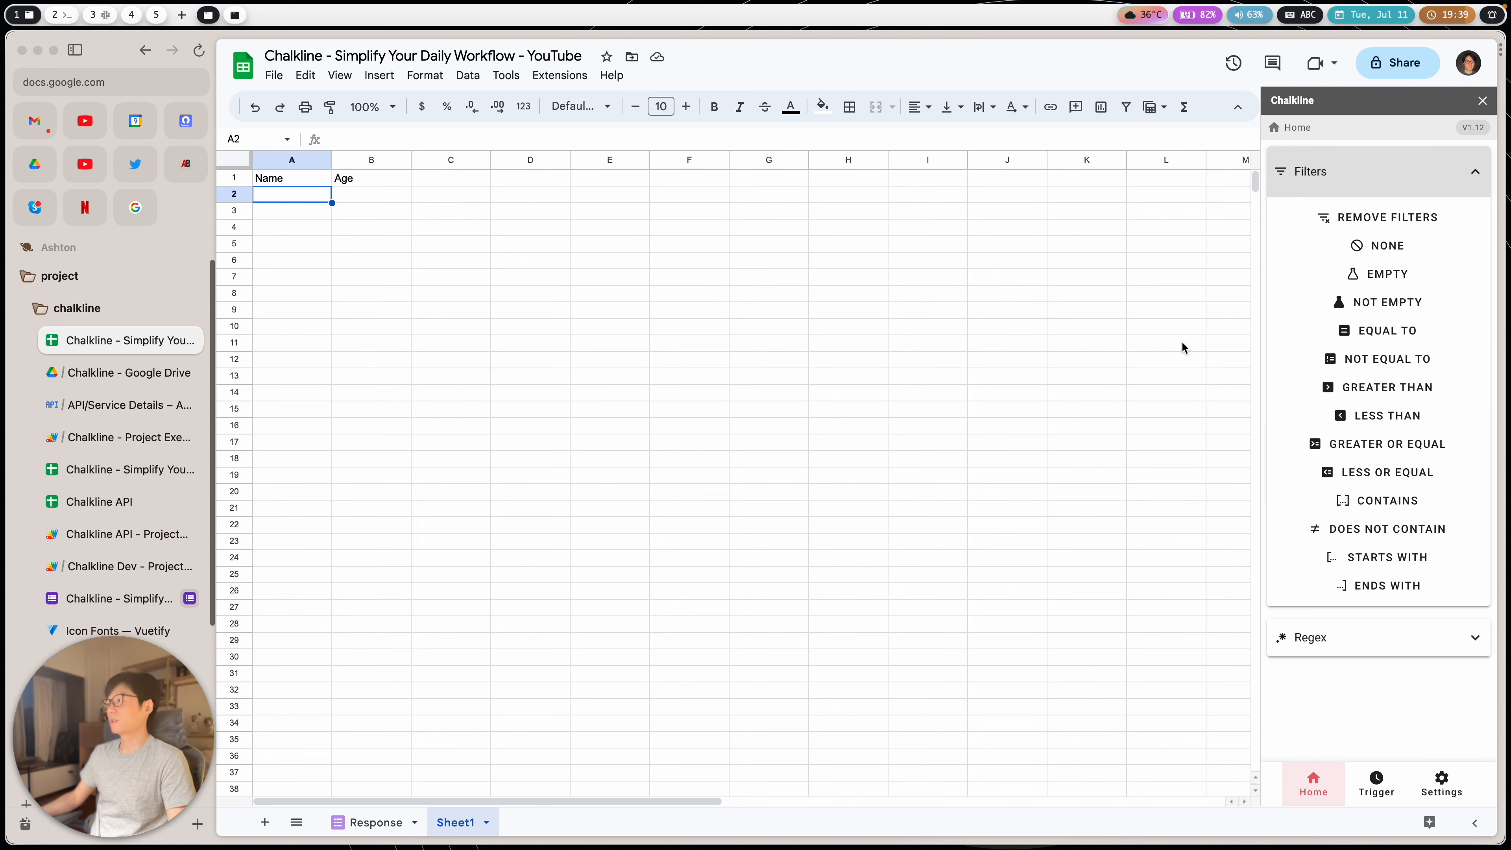
# Step: View Chalkline's Trigger and Settings pages, and briefly expand the Regex section back on the Home page
pyautogui.click(1376, 782)
pyautogui.click(1451, 785)
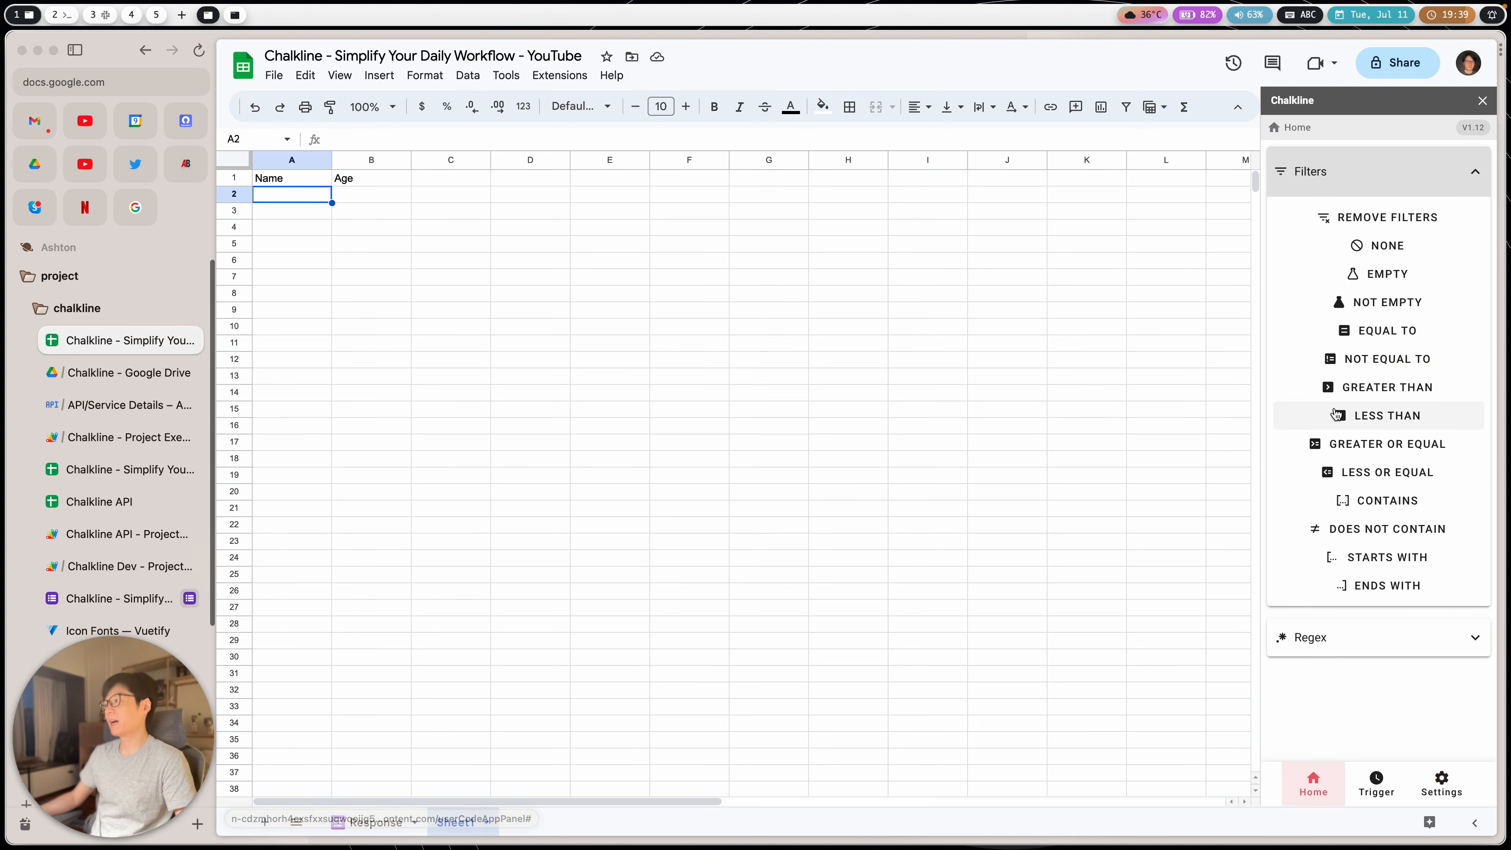
pyautogui.click(1420, 635)
pyautogui.scroll(-3, 1392, 633)
pyautogui.click(1393, 459)
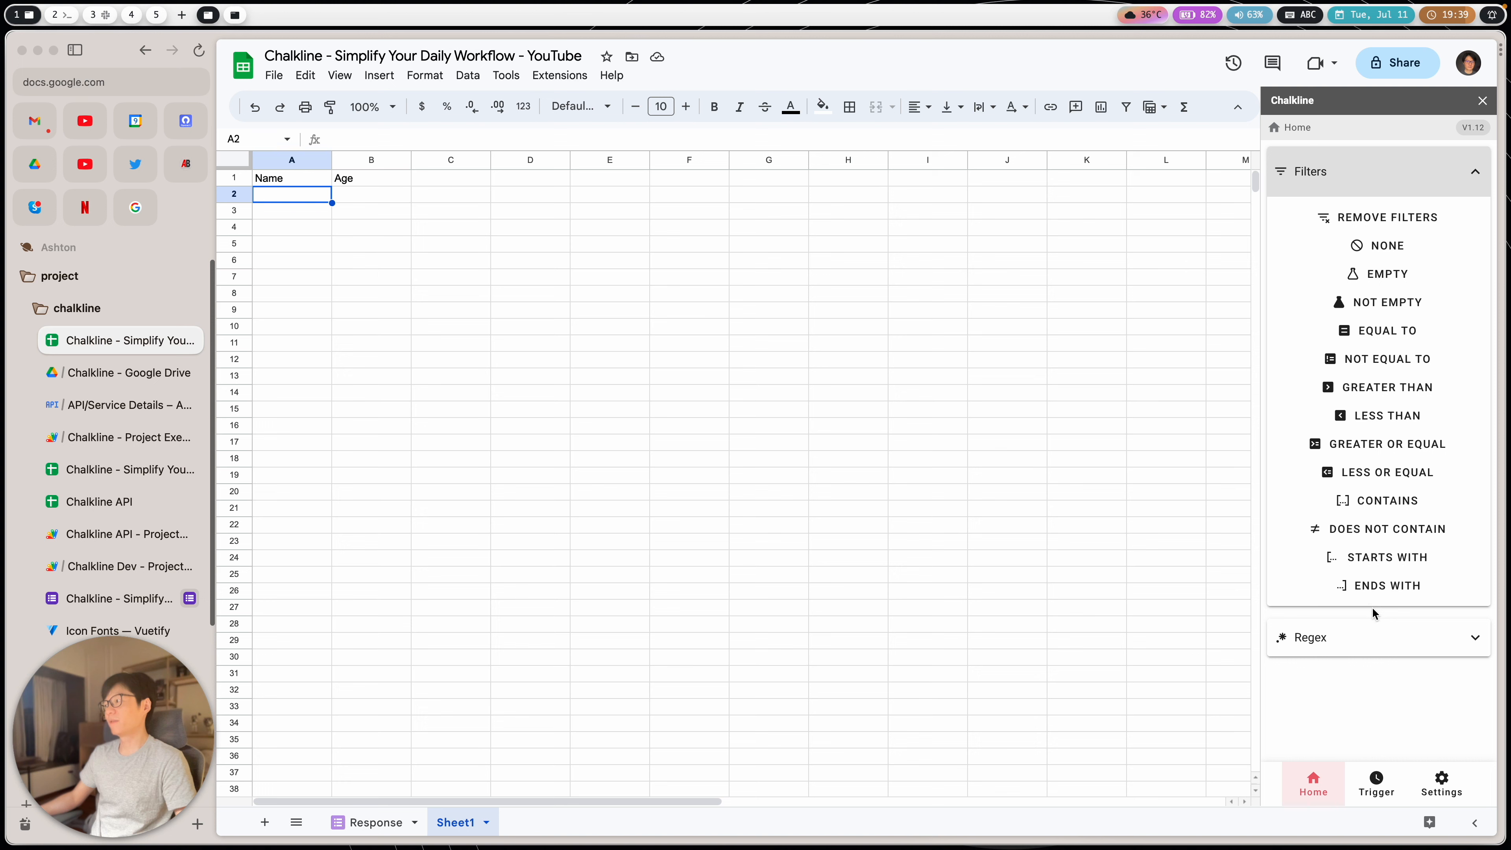
# Step: Enable the Regex option under Home in Chalkline's Settings, save it, and check the Regex section on the Home page
pyautogui.click(1441, 785)
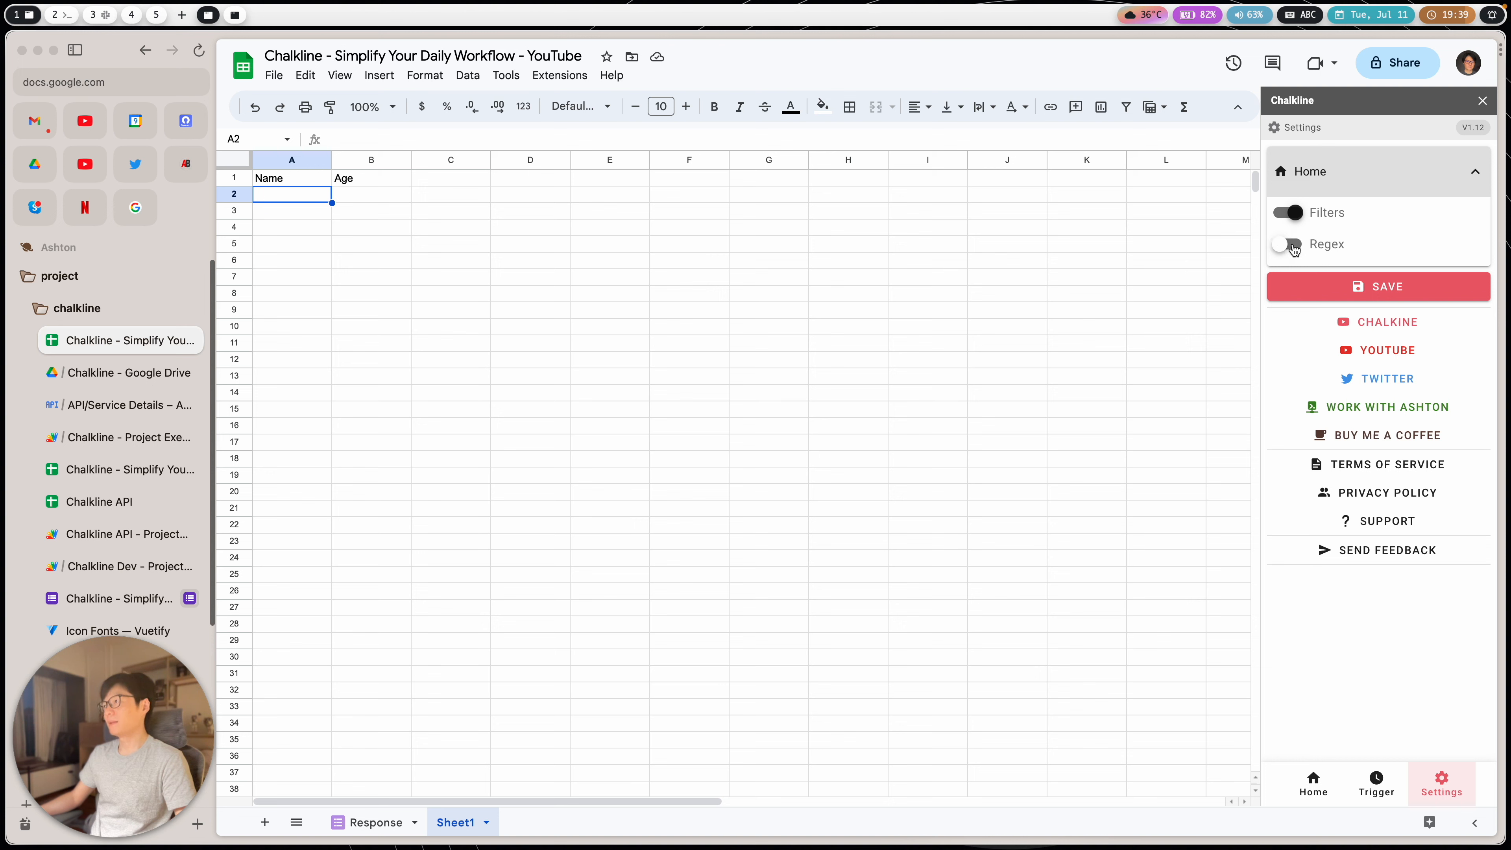
pyautogui.click(1292, 246)
pyautogui.click(1393, 285)
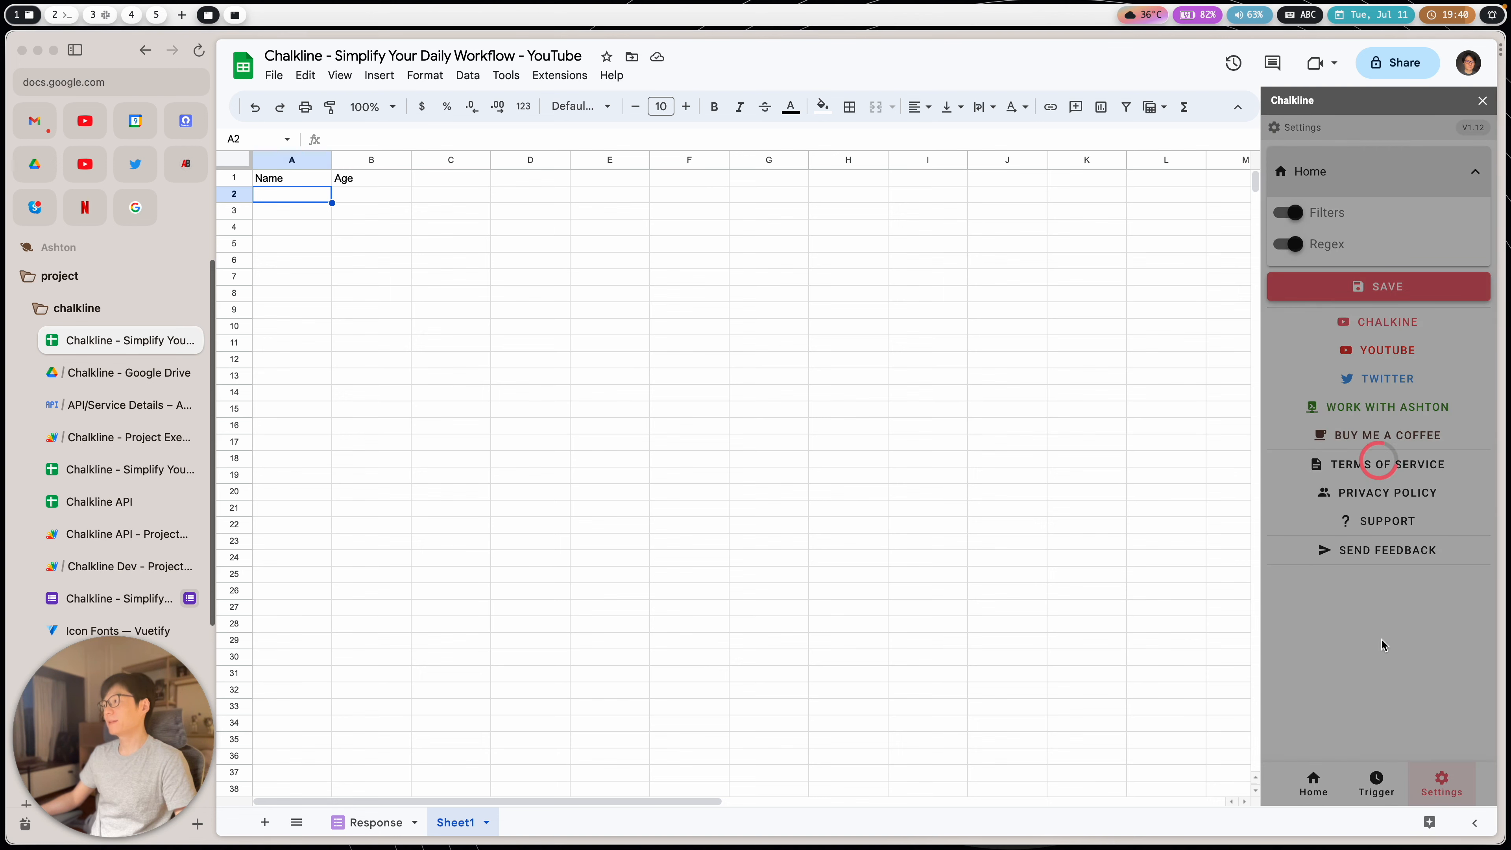
pyautogui.click(1313, 781)
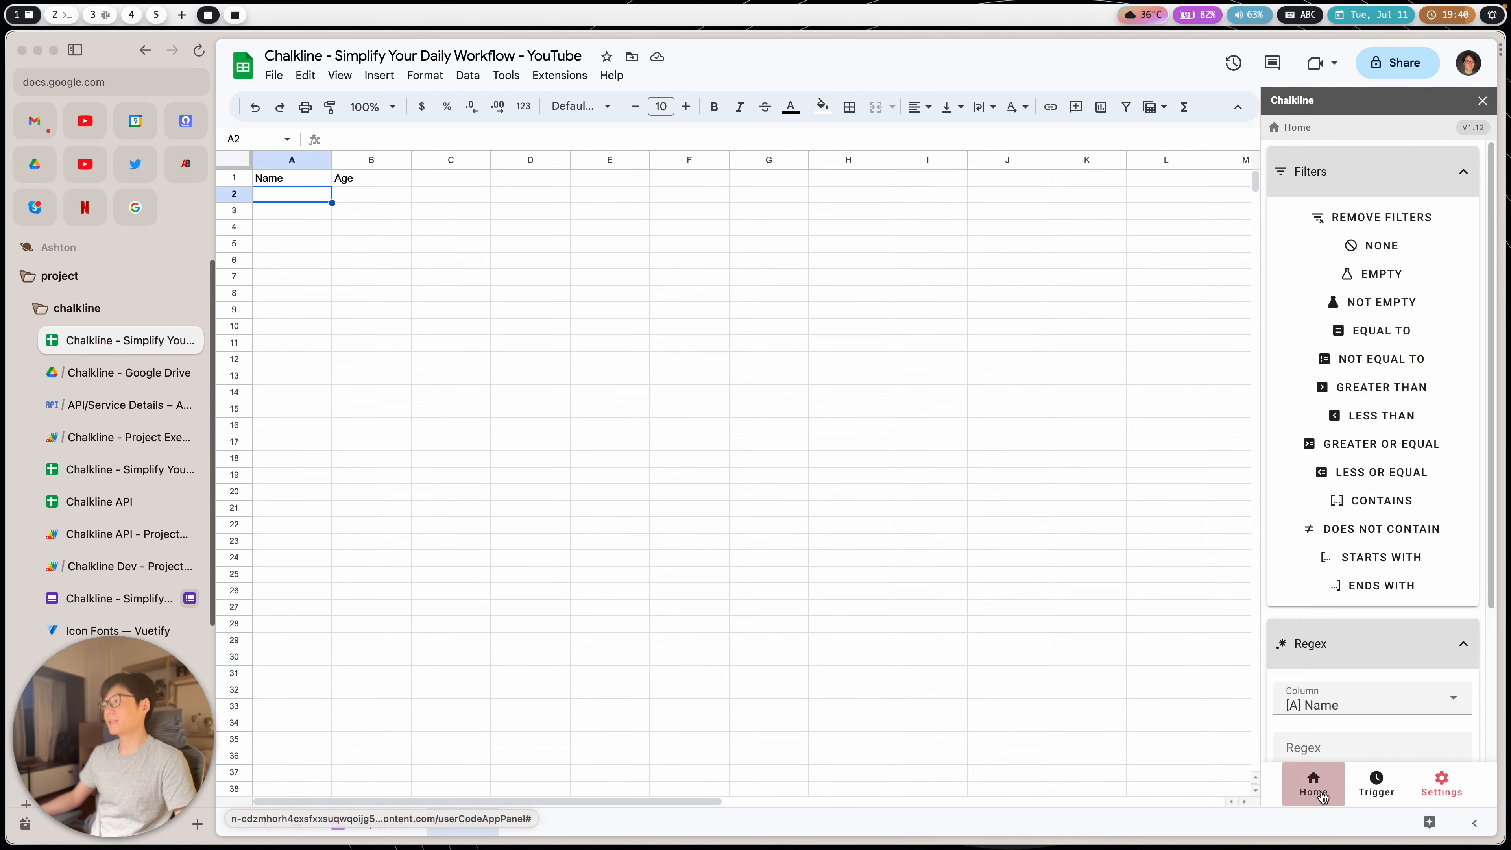
pyautogui.scroll(-3, 1317, 535)
pyautogui.click(560, 76)
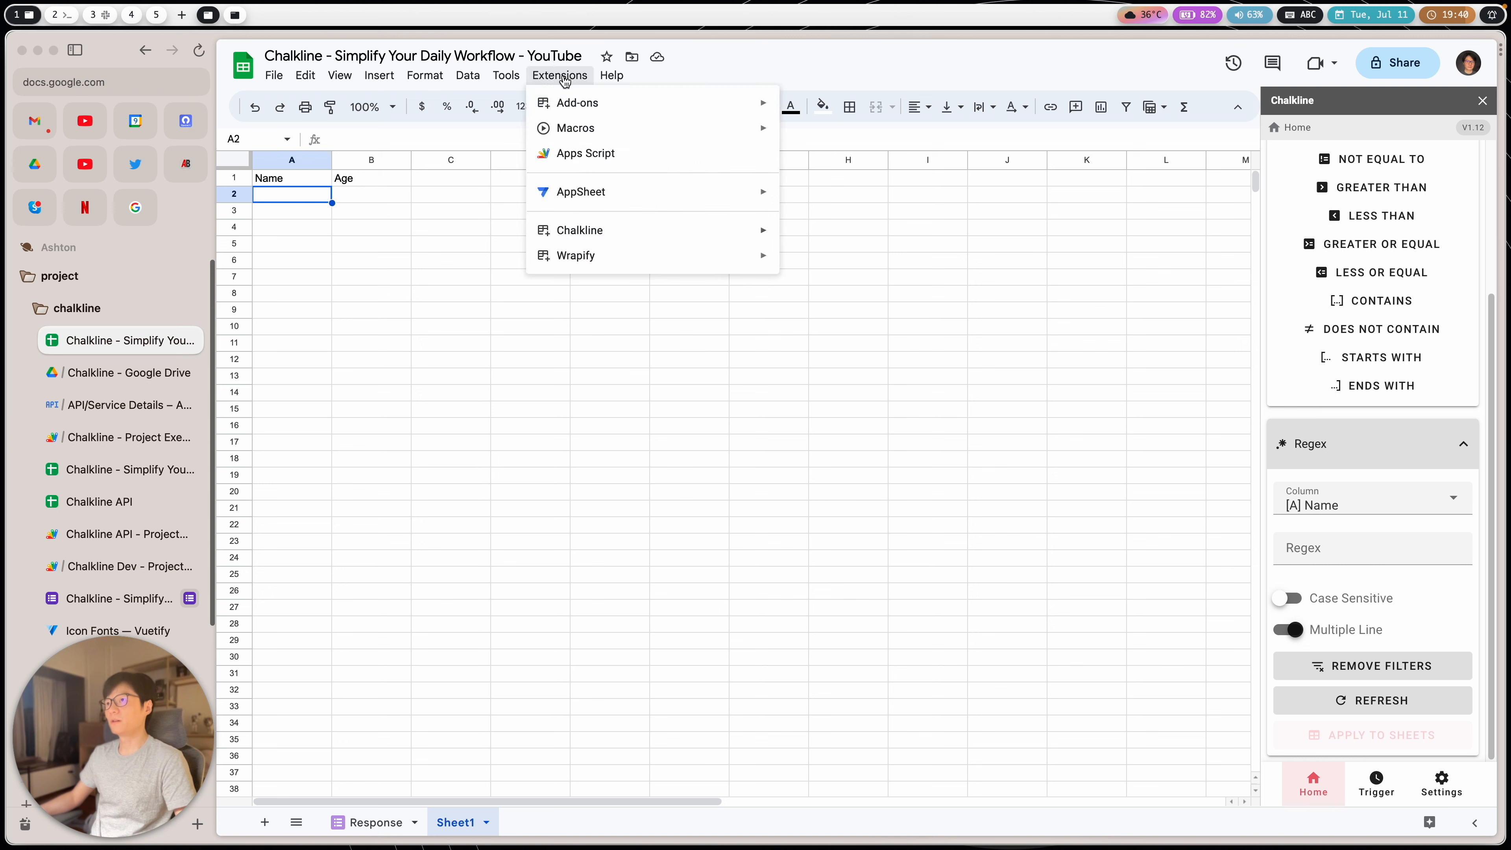
# Step: Collapse the Regex and Filters sections on Chalkline's Home page and expand Filters again
pyautogui.click(1351, 458)
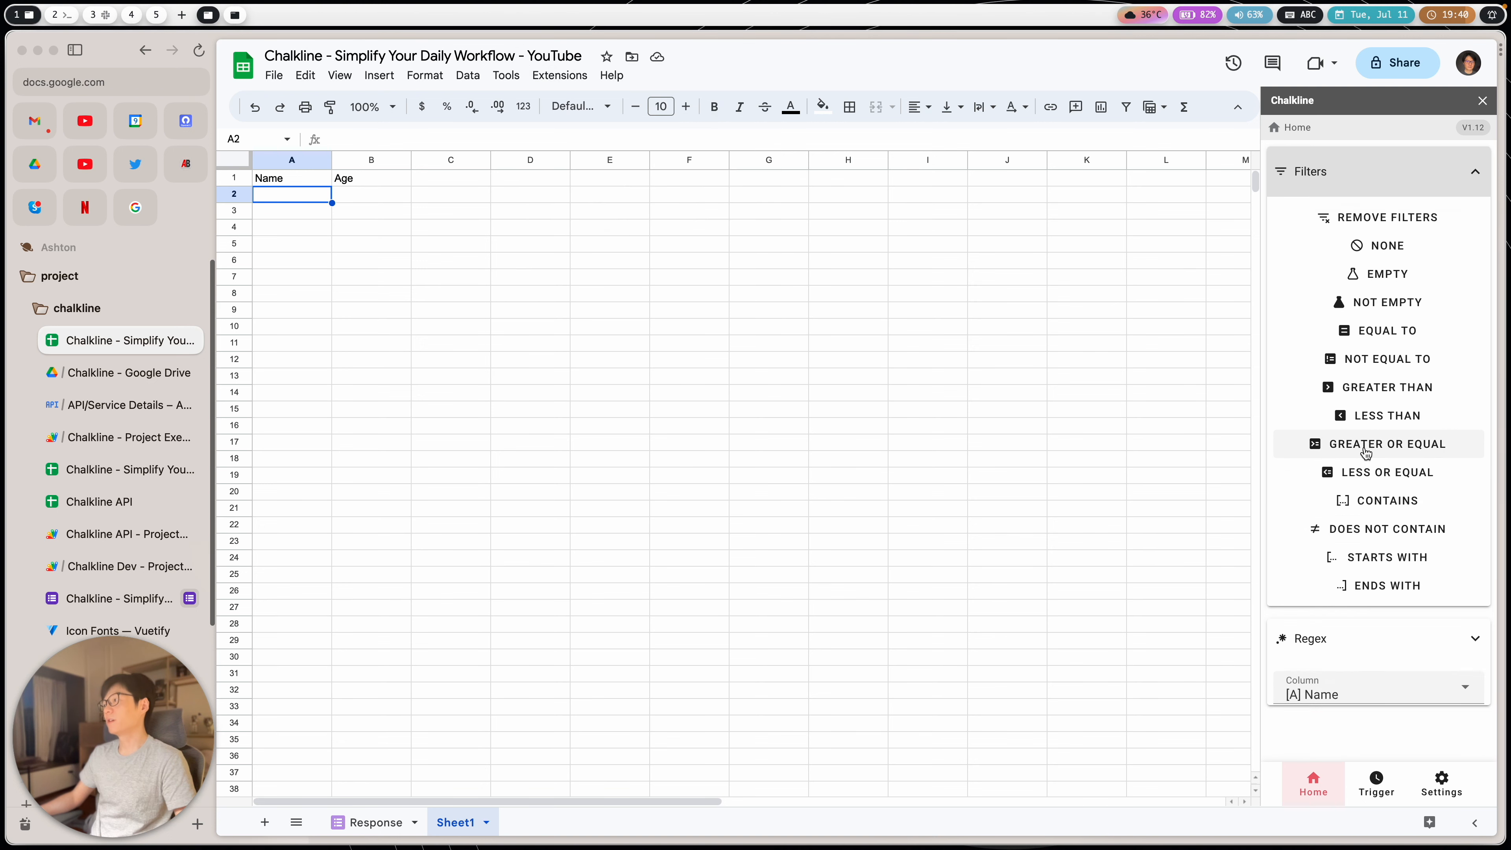
pyautogui.click(1338, 176)
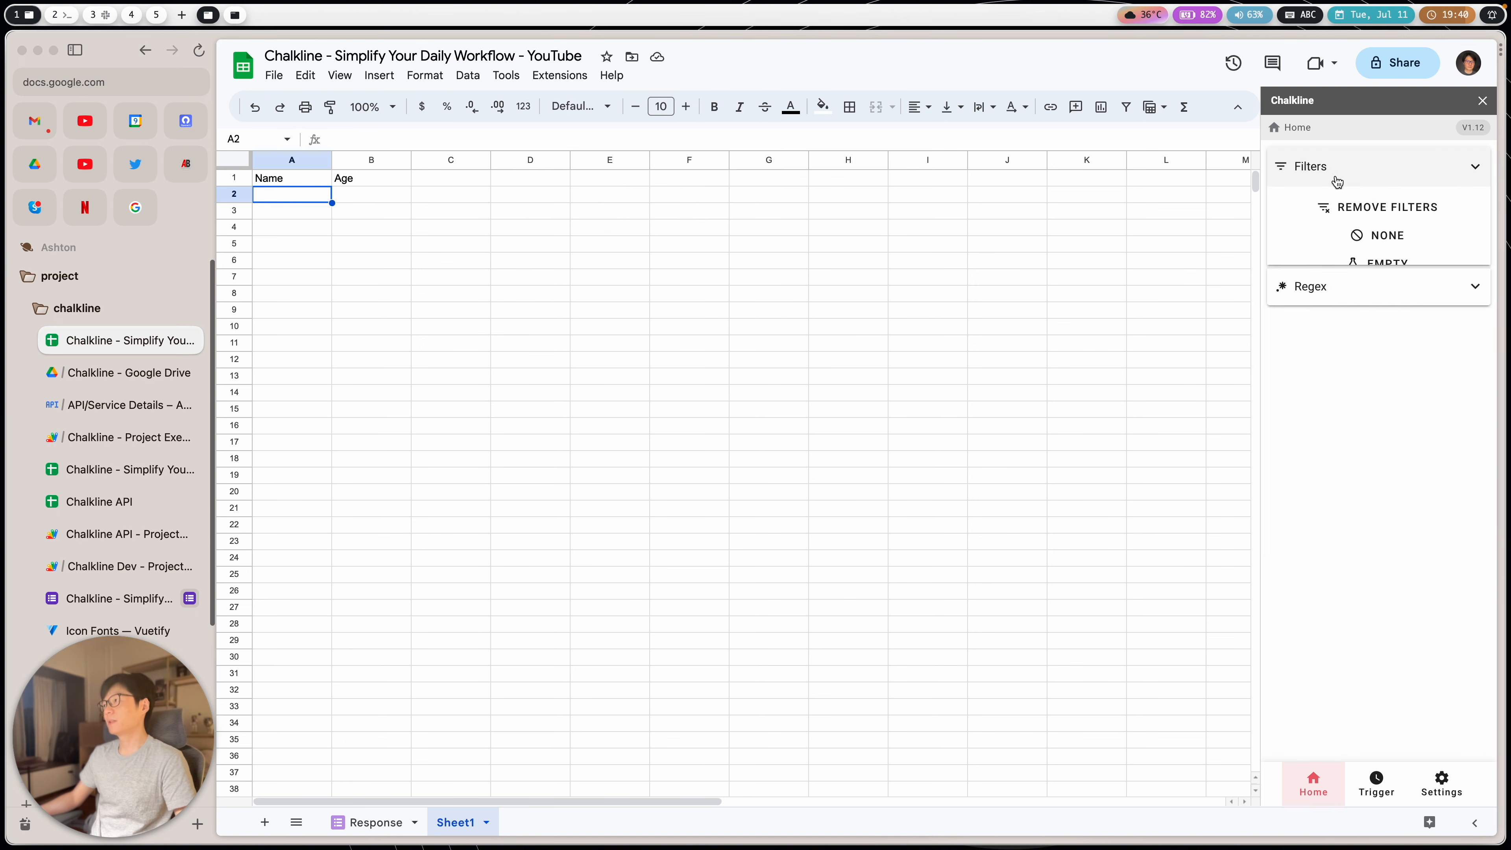
pyautogui.click(1359, 159)
# Step: Collapse and re-expand the Home section in Chalkline's Settings, and view the Form section on the Trigger page
pyautogui.click(1441, 783)
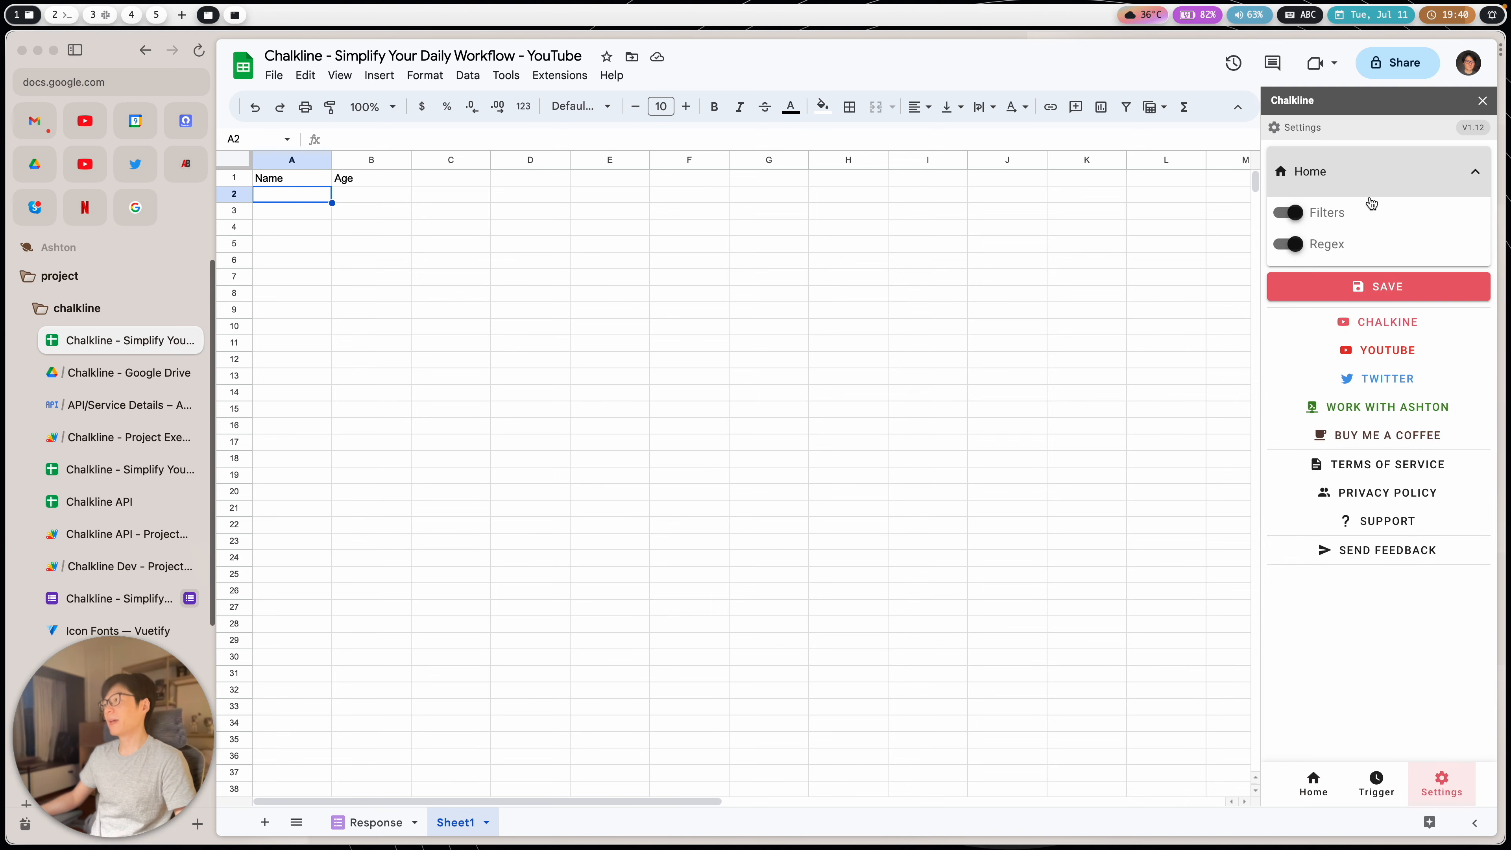
pyautogui.click(1418, 167)
pyautogui.click(1417, 167)
pyautogui.click(1362, 785)
pyautogui.click(1340, 194)
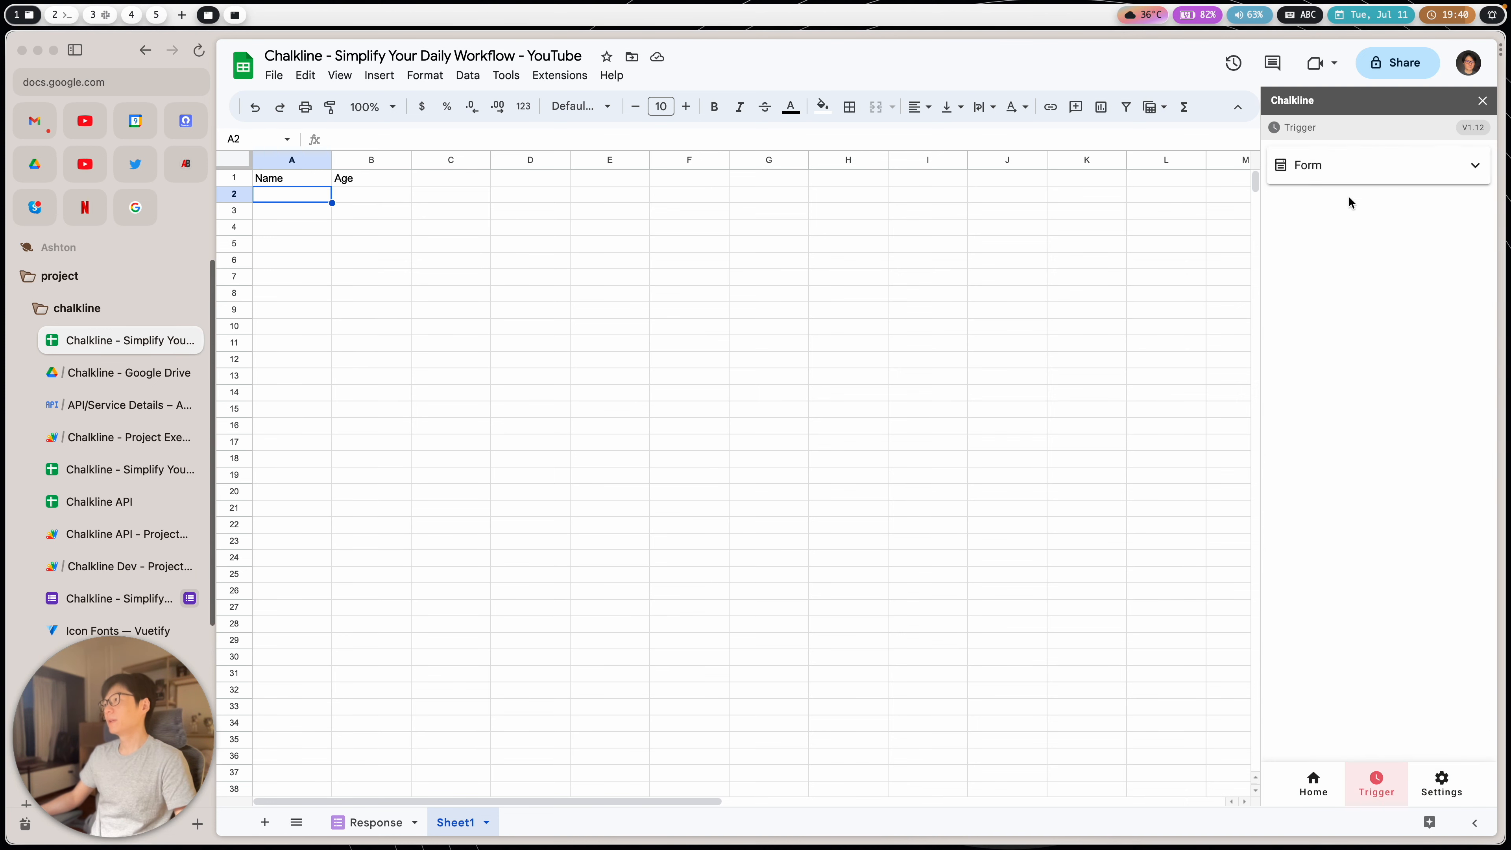
pyautogui.click(1343, 247)
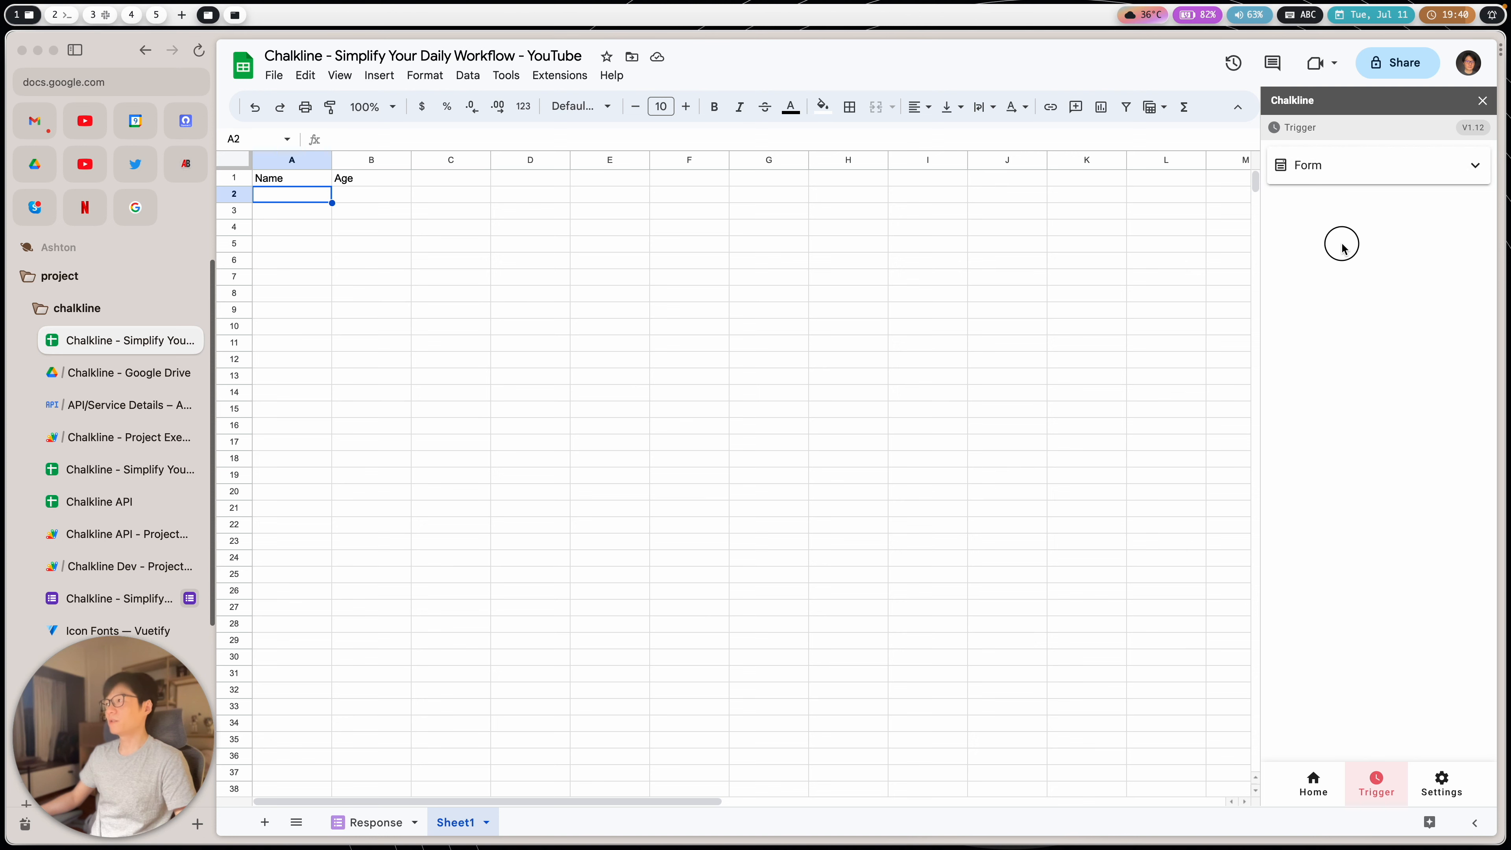
# Step: Inspect the Name and Feedback fields of Chalkline's Send Feedback form, cancel it, and return to the Home page
pyautogui.click(1441, 784)
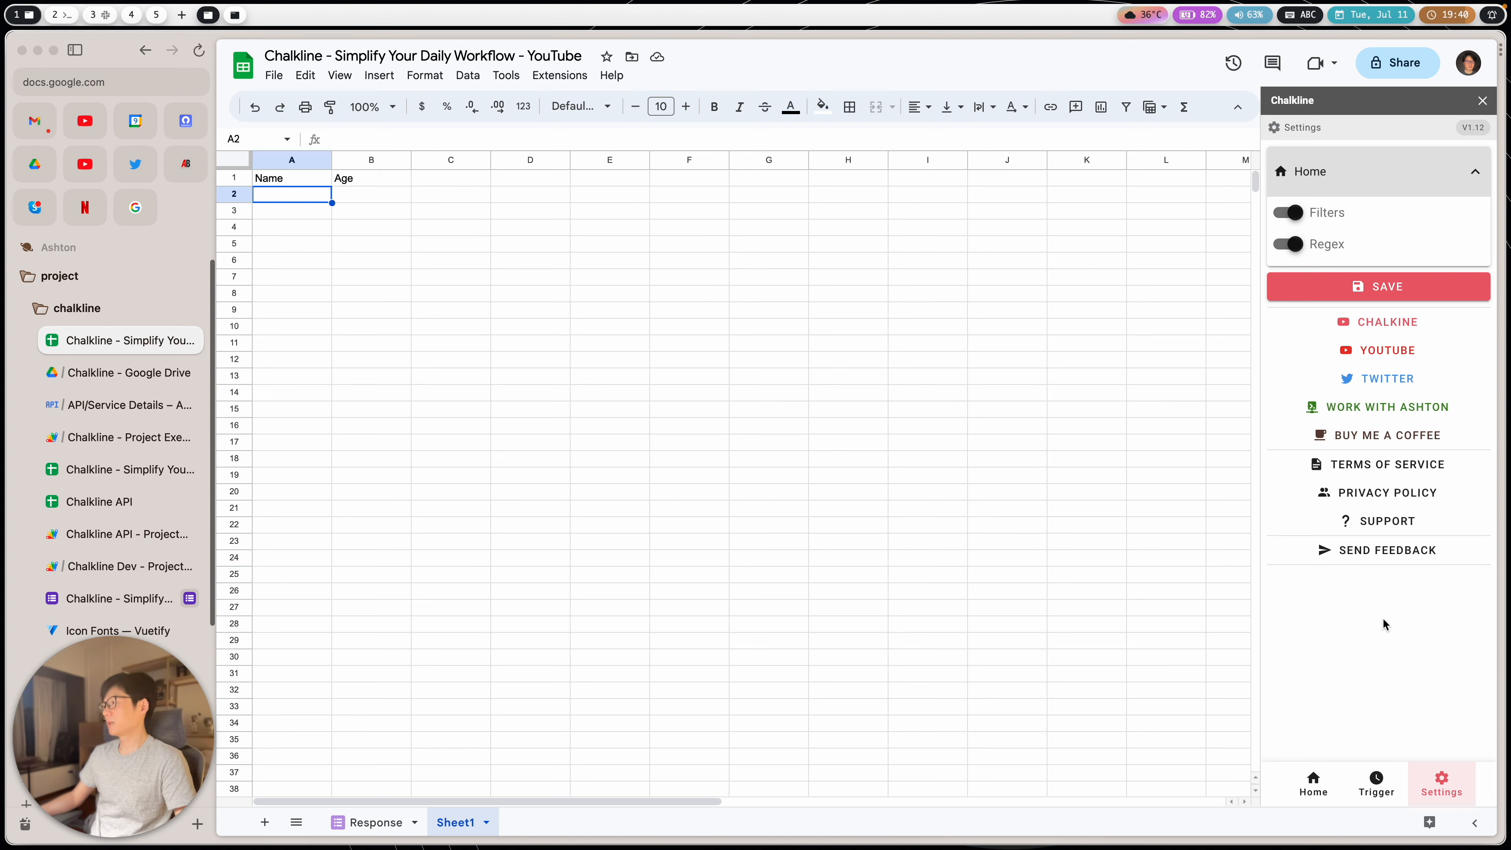
pyautogui.click(1380, 550)
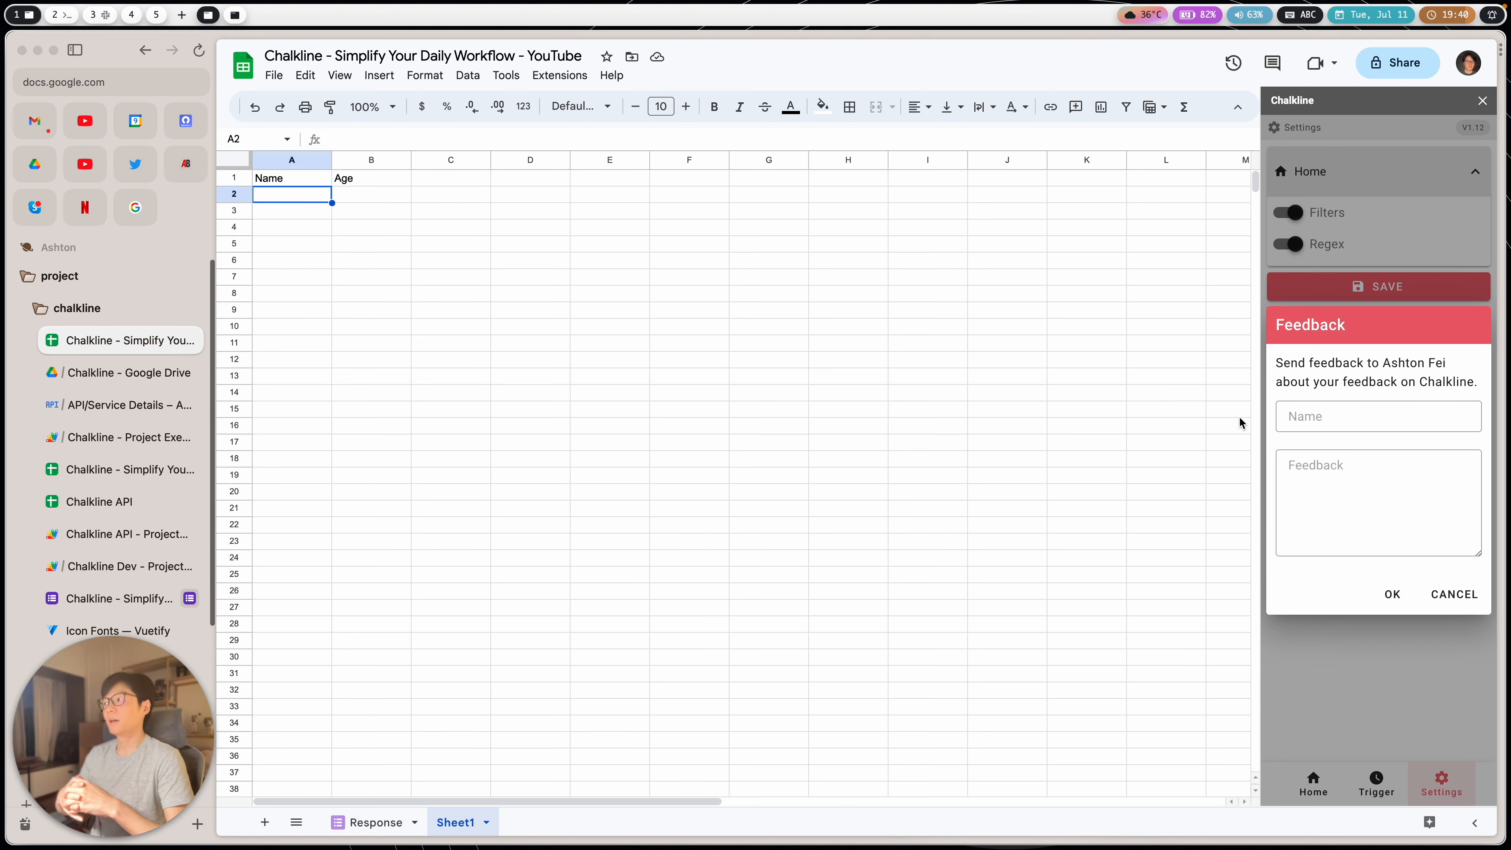
pyautogui.click(1325, 427)
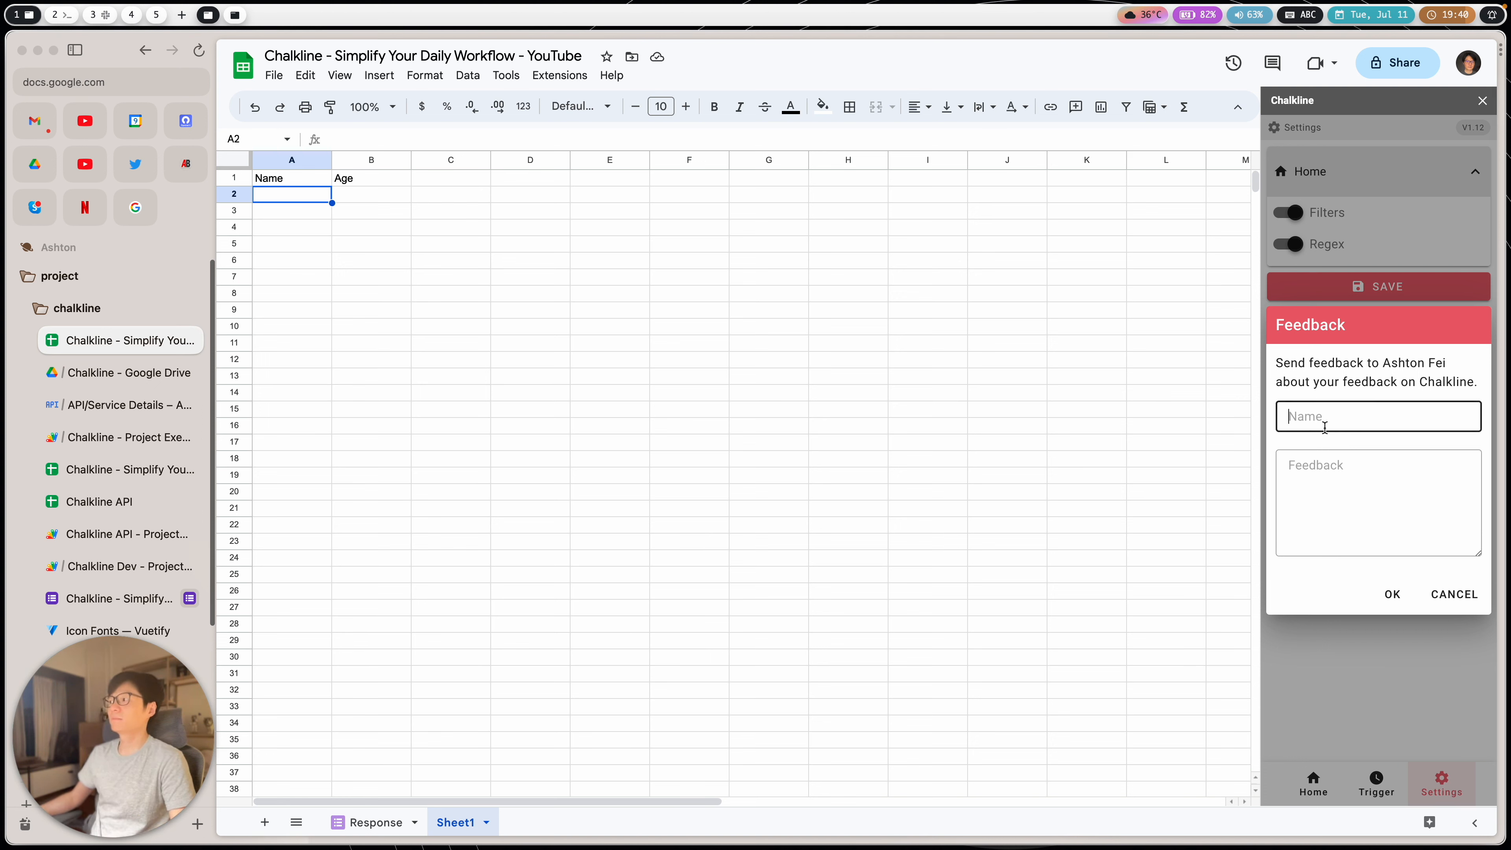
pyautogui.click(1347, 512)
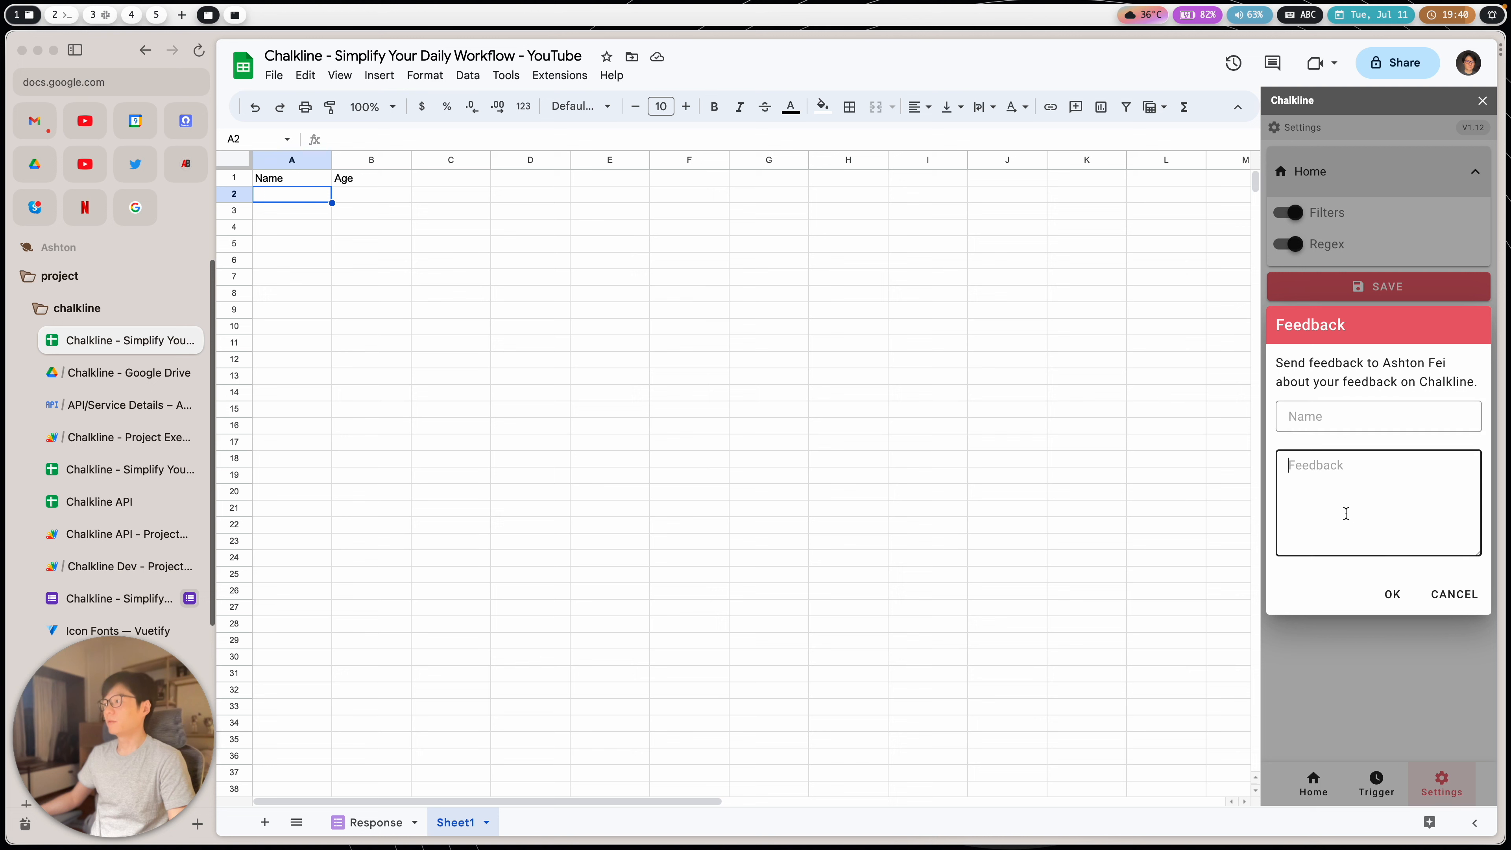
pyautogui.click(1329, 588)
pyautogui.click(1331, 473)
pyautogui.click(1325, 424)
pyautogui.click(1347, 500)
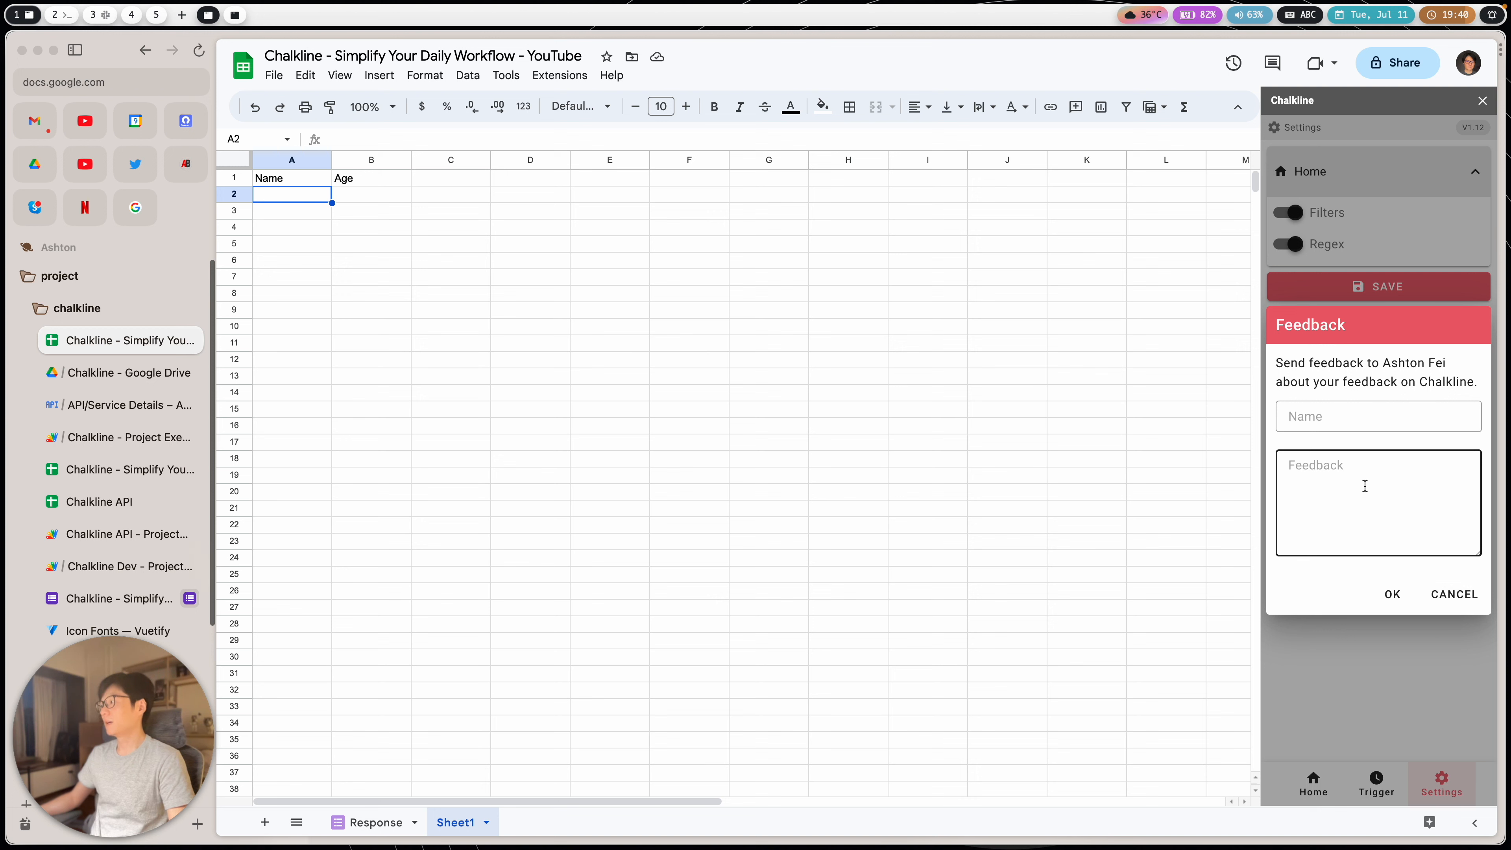
pyautogui.click(1451, 594)
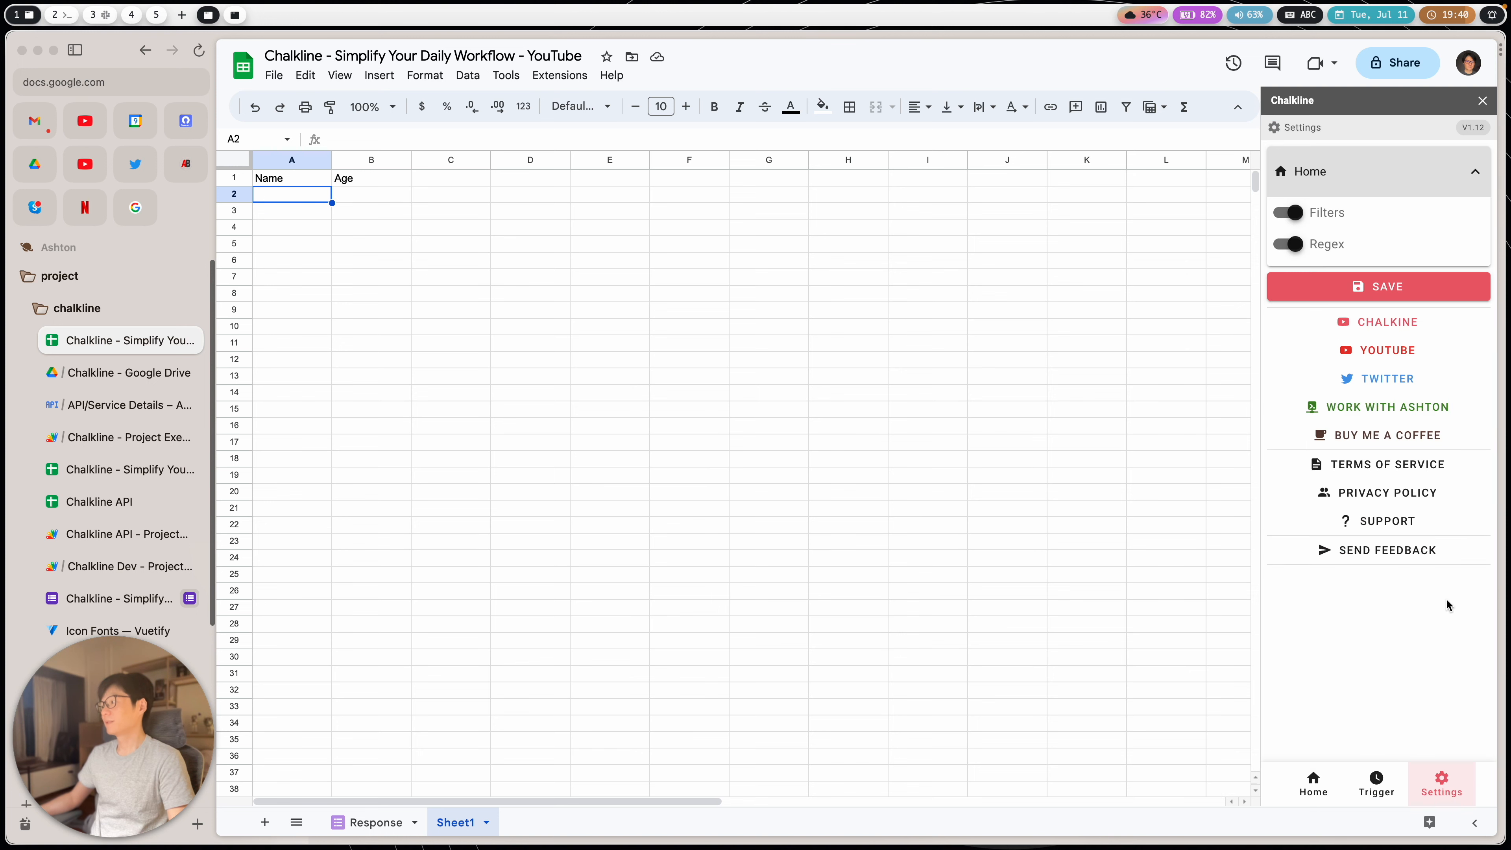
pyautogui.click(1376, 782)
pyautogui.click(1312, 783)
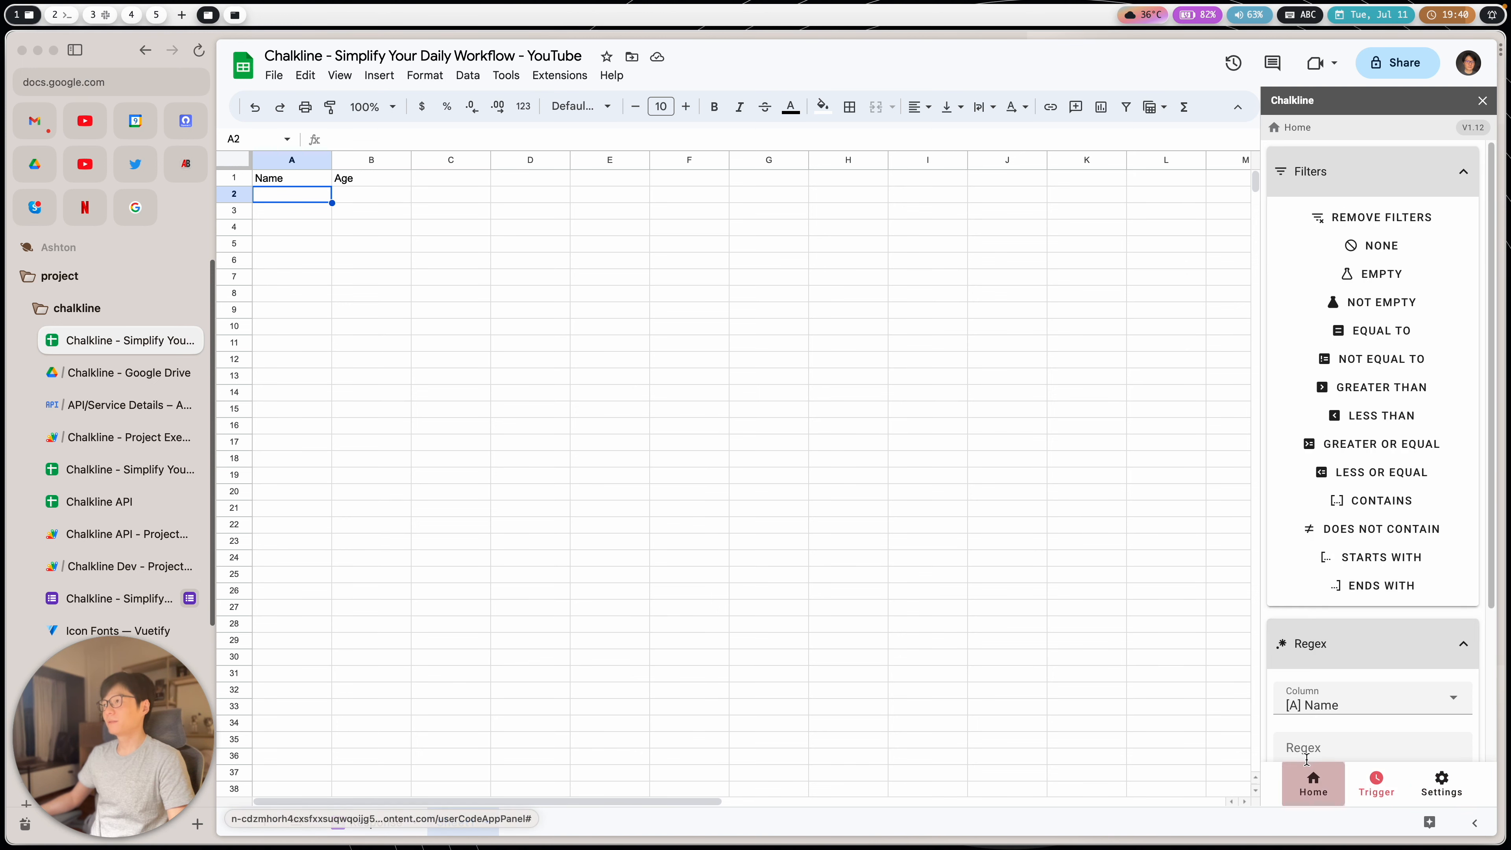